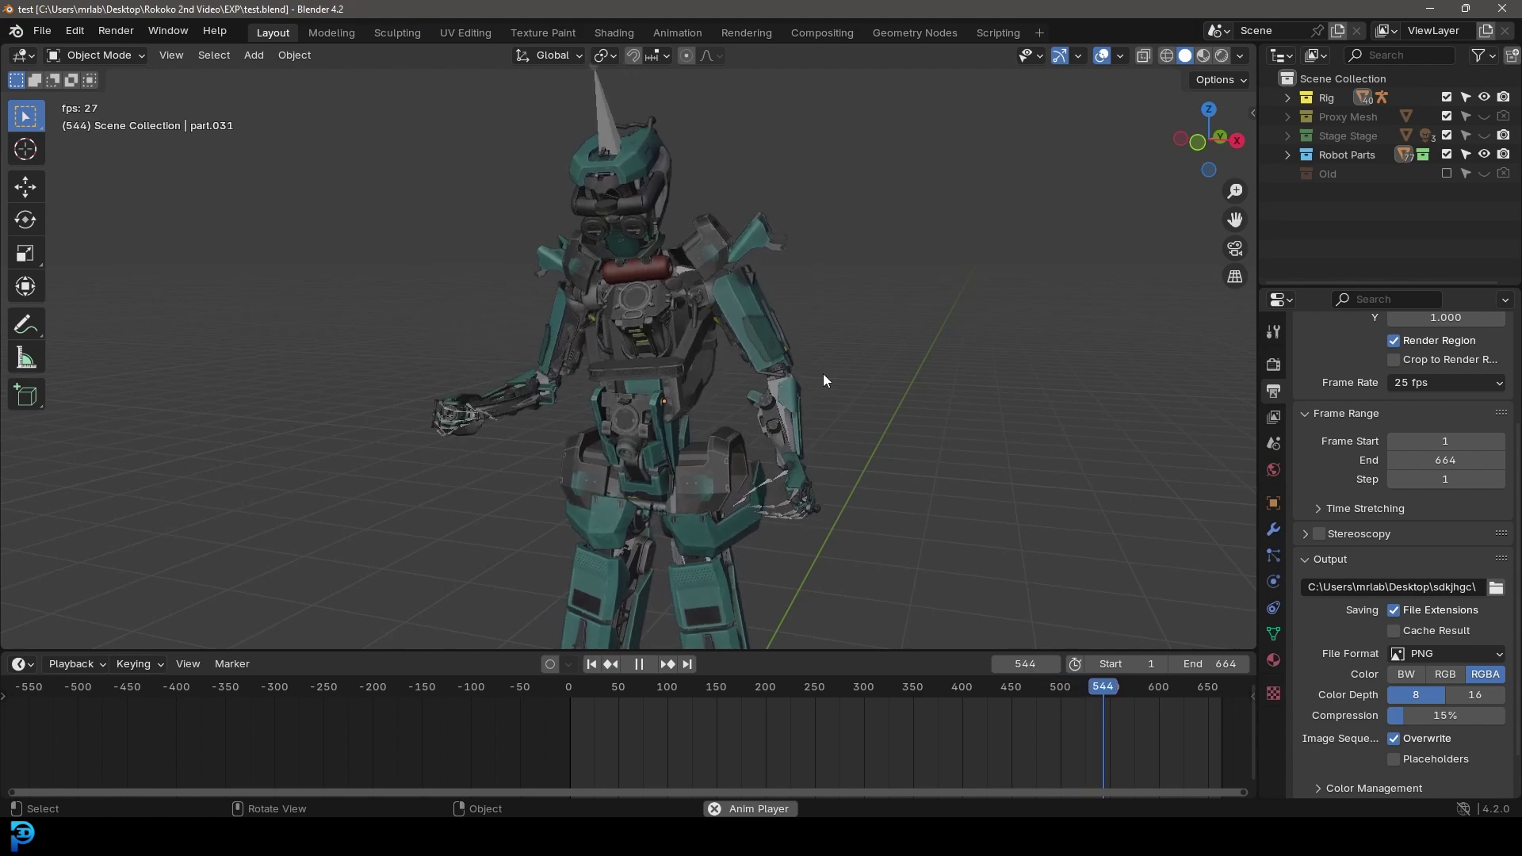
View the Rokoko follow along robot project page in the browser and return to the Blender scene.
{"action": "mouse_move", "coordinate": [678, 836]}
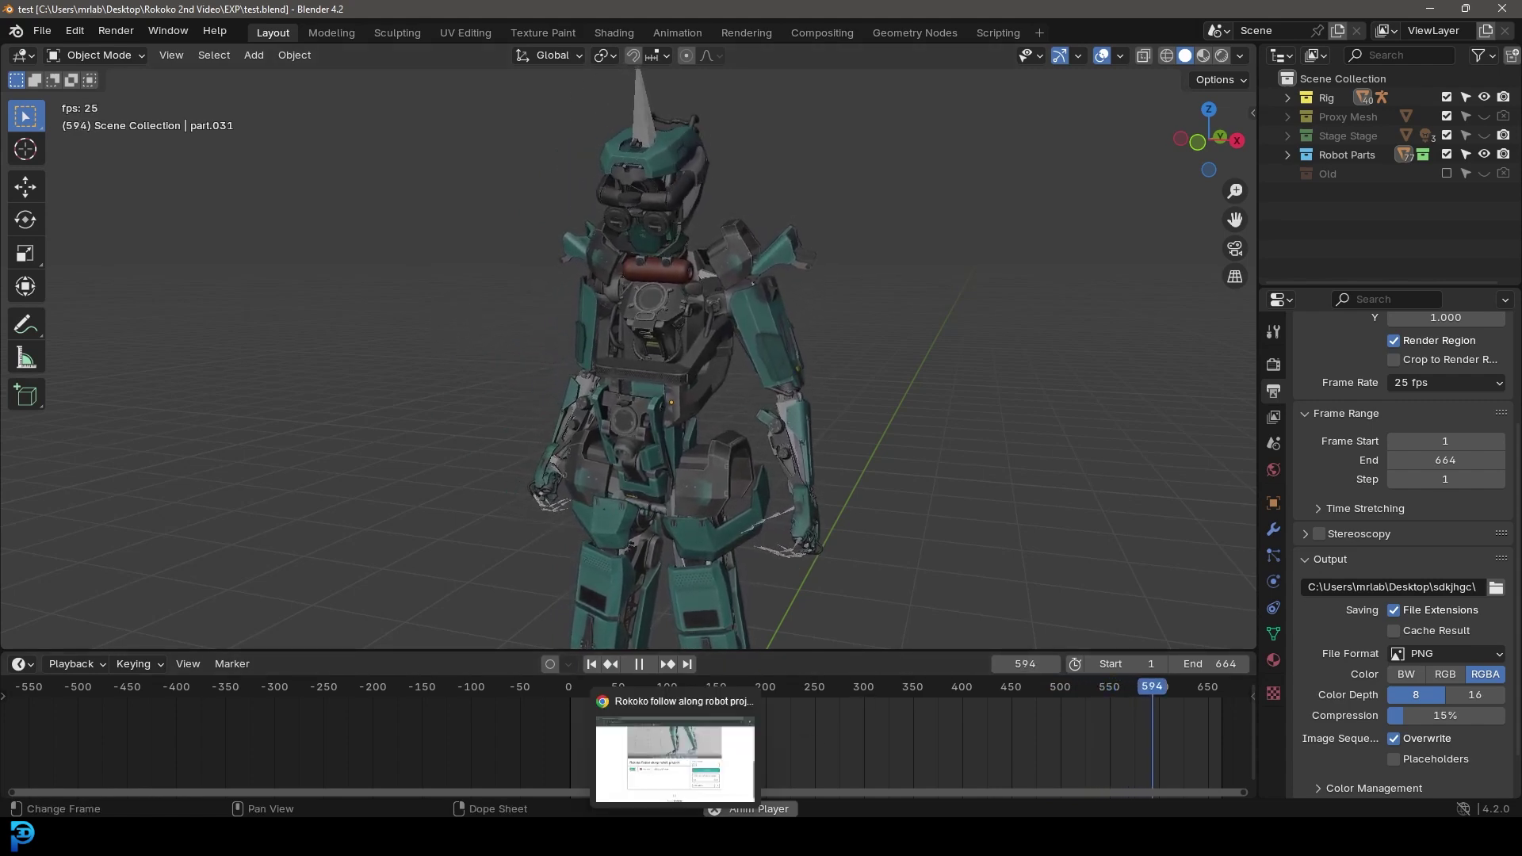
{"action": "left_click", "coordinate": [687, 761]}
{"action": "scroll", "coordinate": [848, 552], "scroll_direction": "up", "scroll_amount": 6}
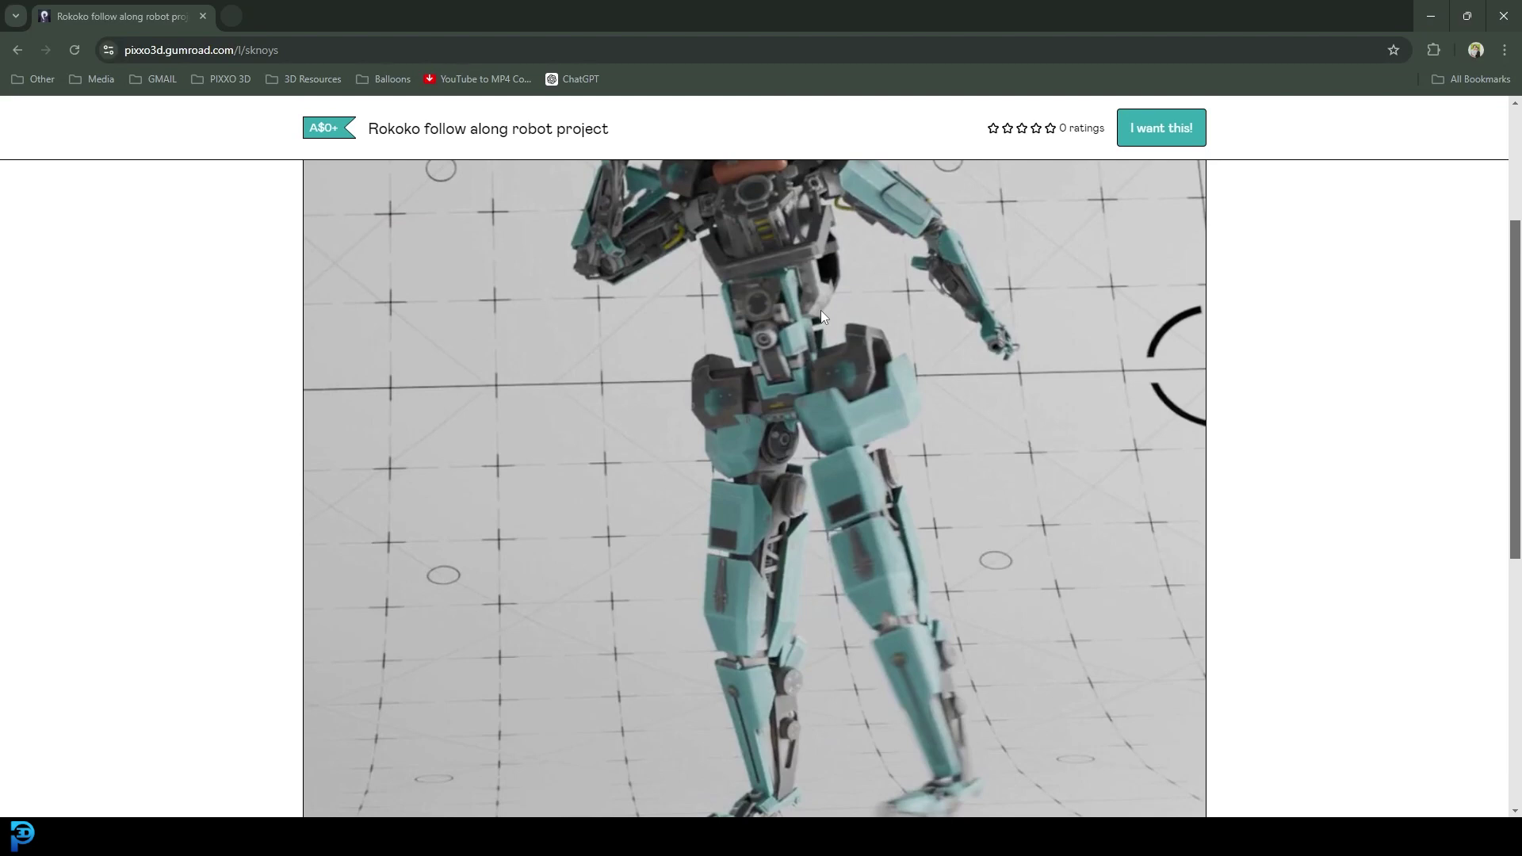
{"action": "mouse_move", "coordinate": [737, 836]}
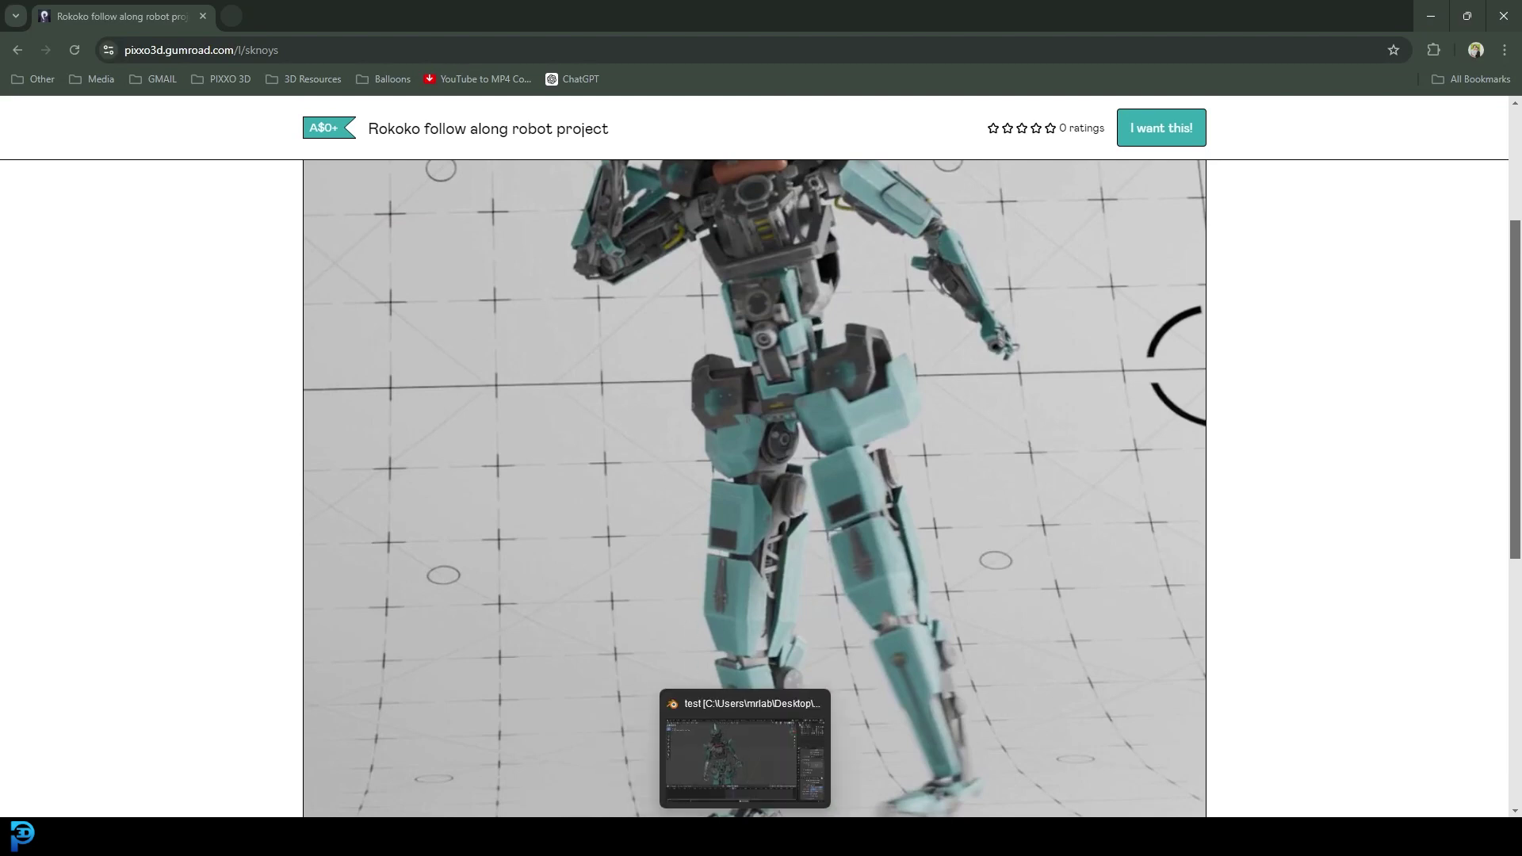
{"action": "left_click", "coordinate": [737, 753]}
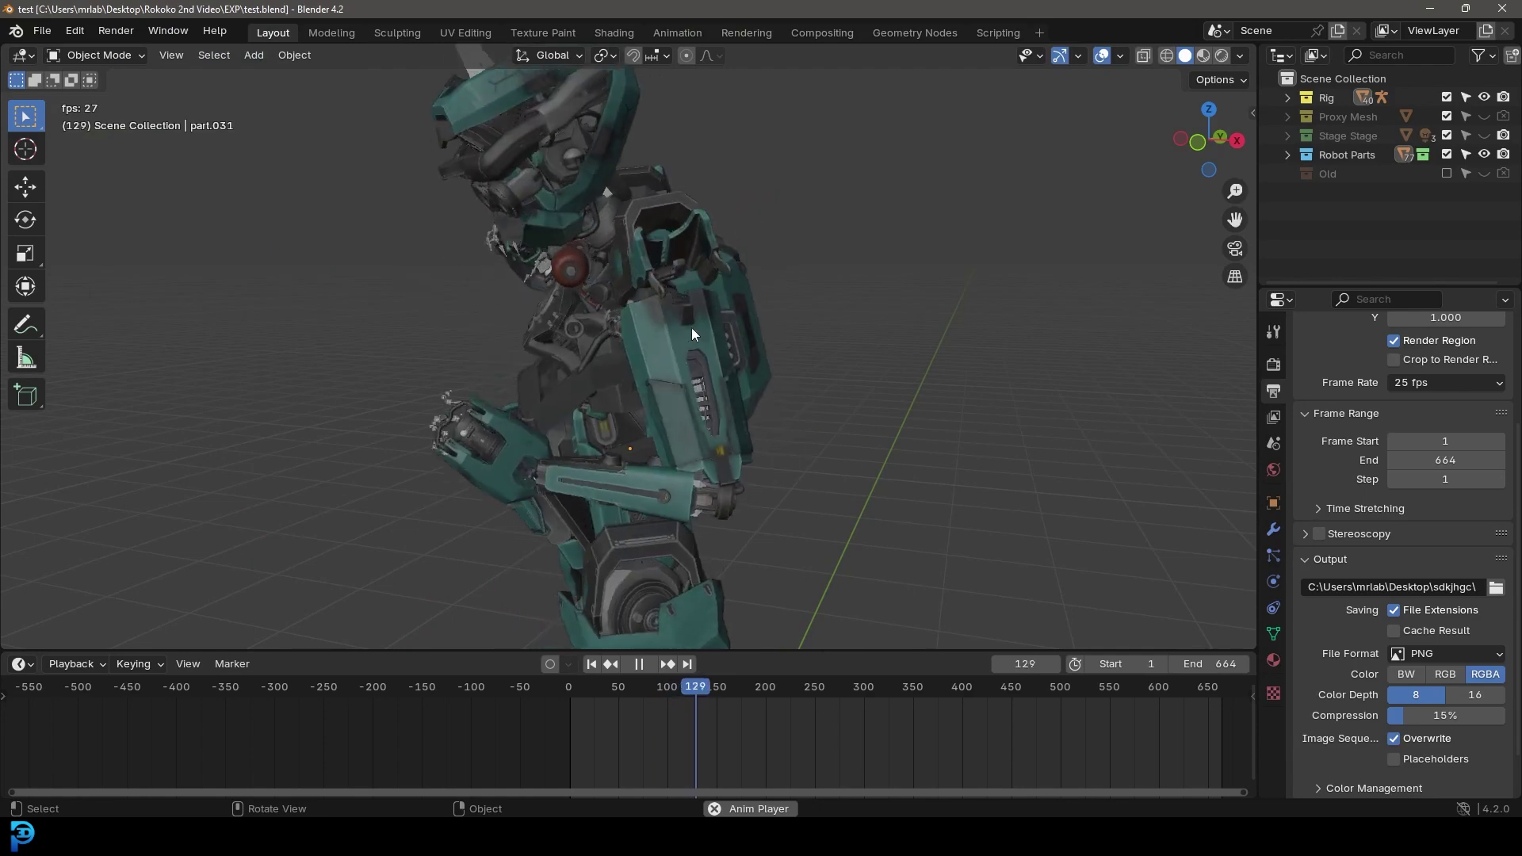
Examine the playing robot animation from several angles, restart it from the first frame and stop playback.
{"action": "key", "text": "KP_1"}
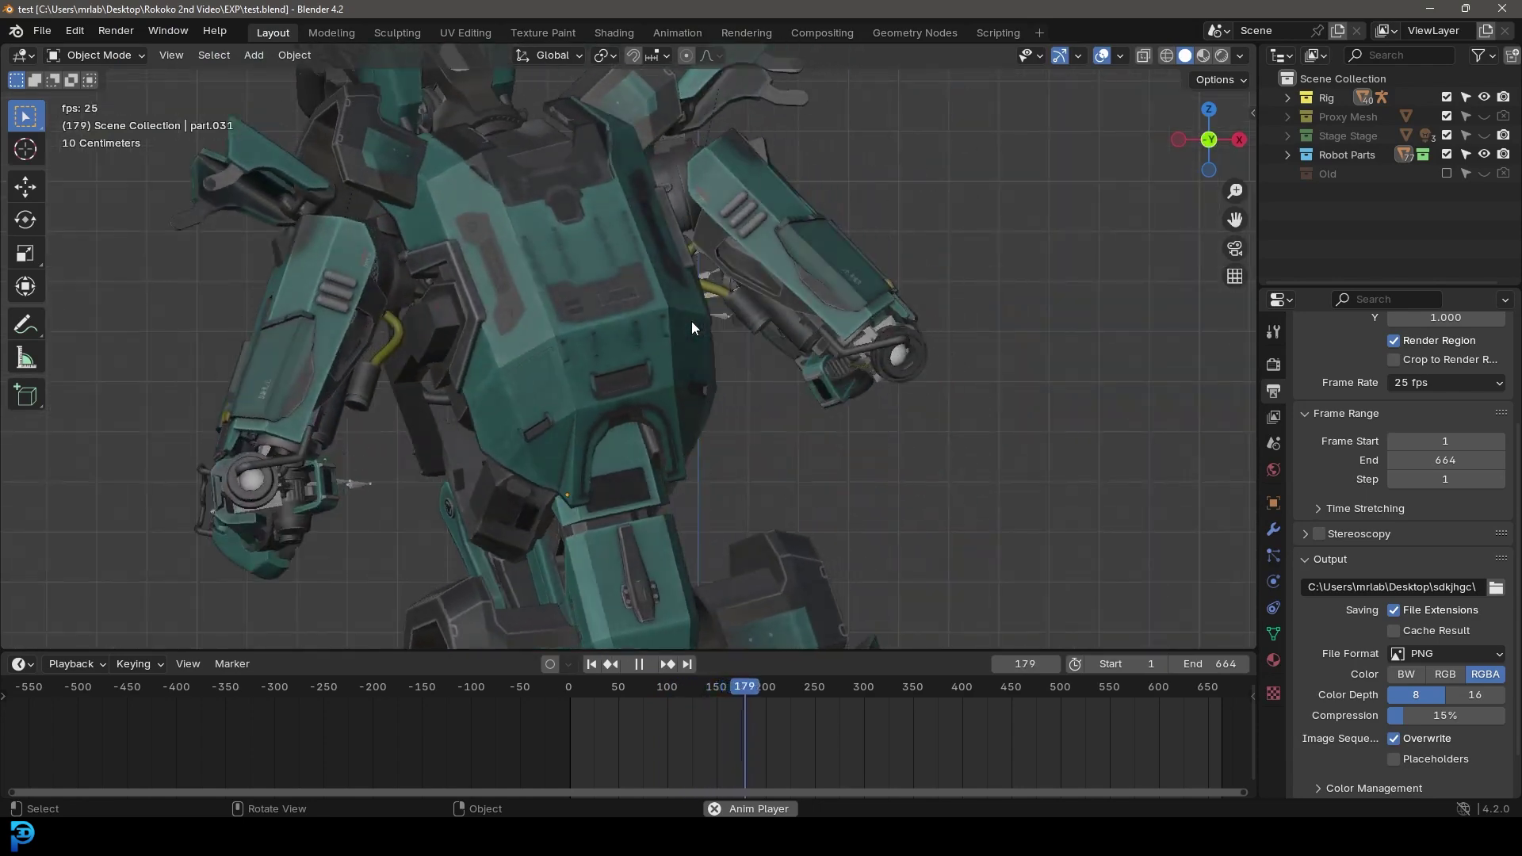
{"action": "middle_click_drag", "start_coordinate": [788, 321], "coordinate": [615, 341]}
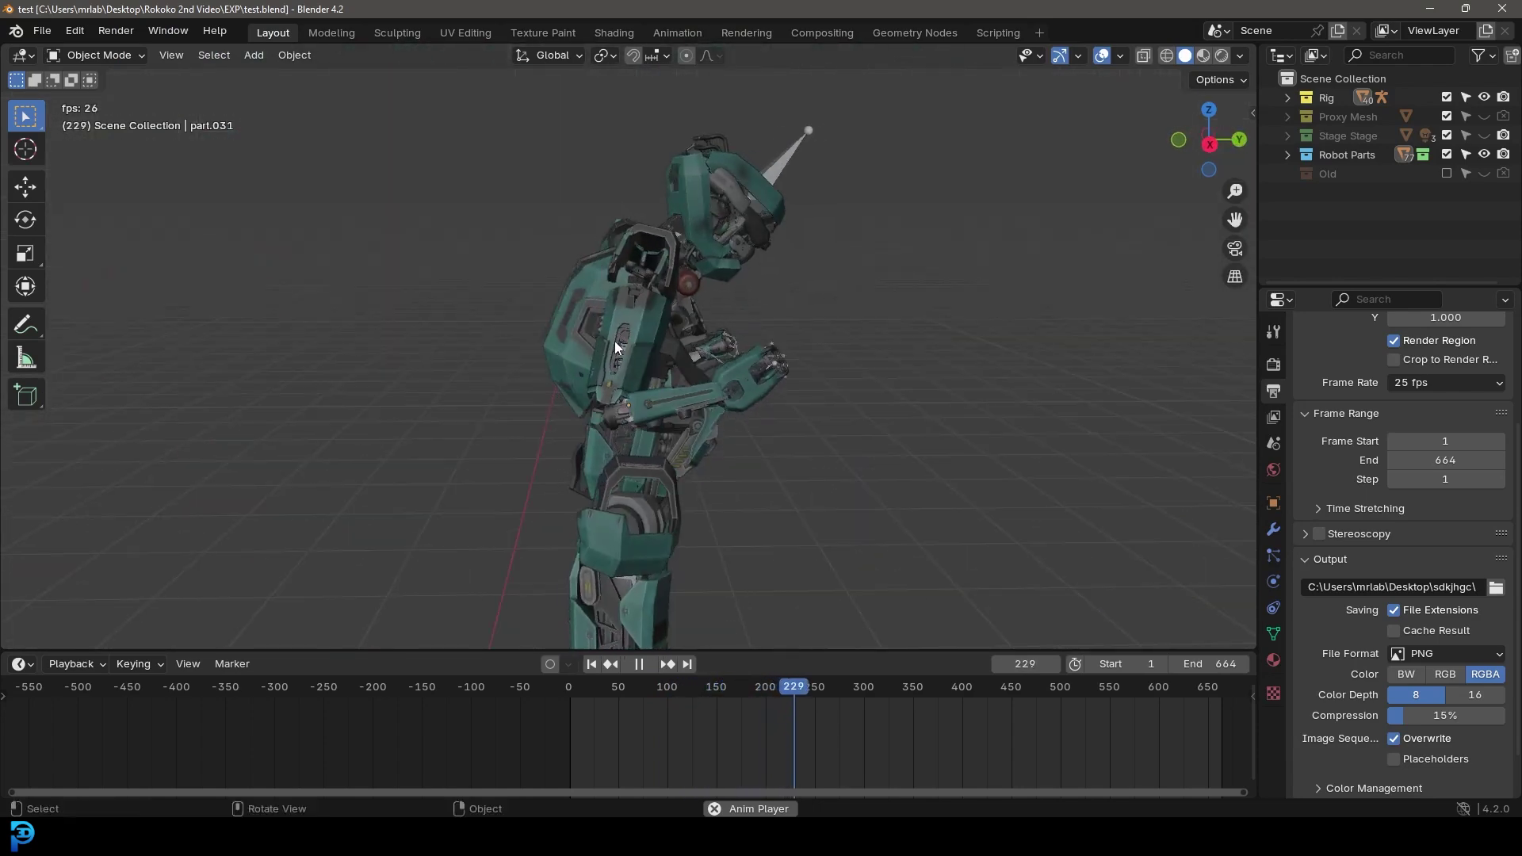
{"action": "key", "text": "shift+Left"}
{"action": "key", "text": "space"}
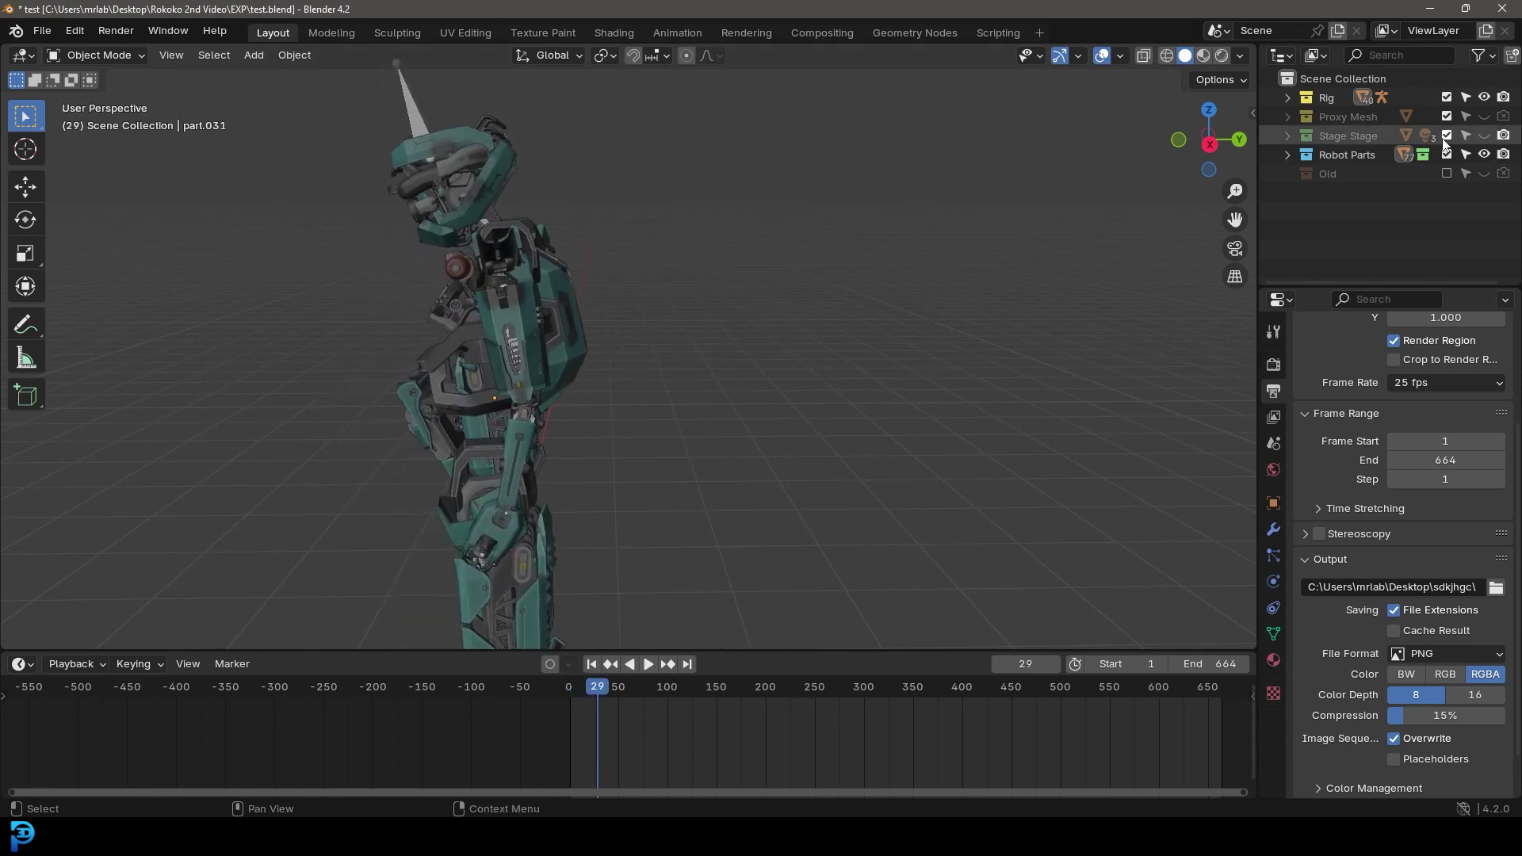
Show the Proxy Mesh collection in place of Robot Parts to inspect the body underneath, and restore the original visibility.
{"action": "left_click", "coordinate": [1484, 115]}
{"action": "left_click", "coordinate": [1485, 154]}
{"action": "middle_click_drag", "start_coordinate": [616, 317], "coordinate": [702, 355]}
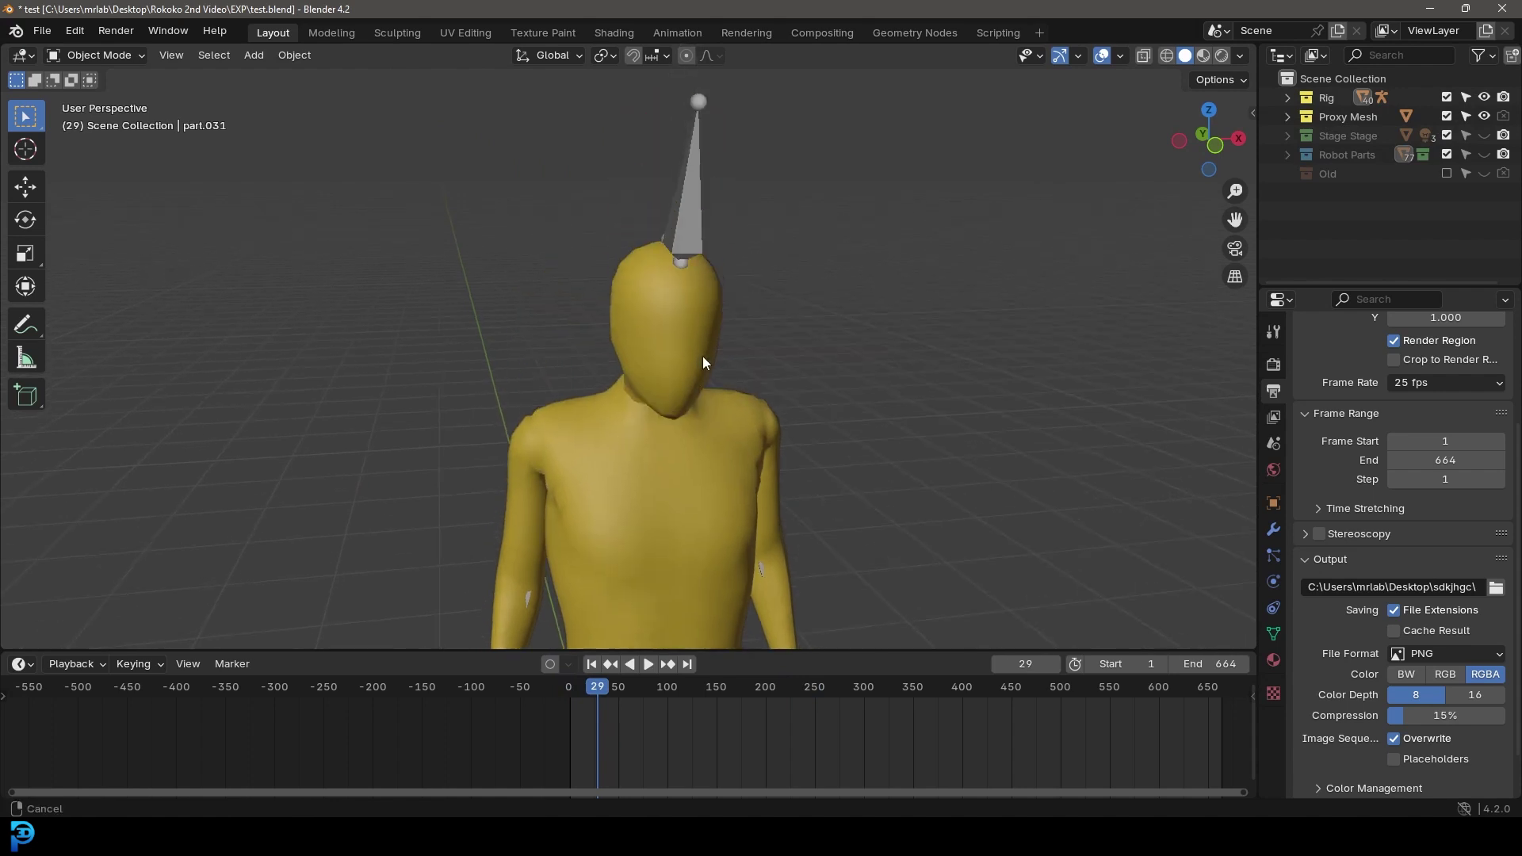
{"action": "middle_click_drag", "start_coordinate": [696, 197], "coordinate": [792, 367]}
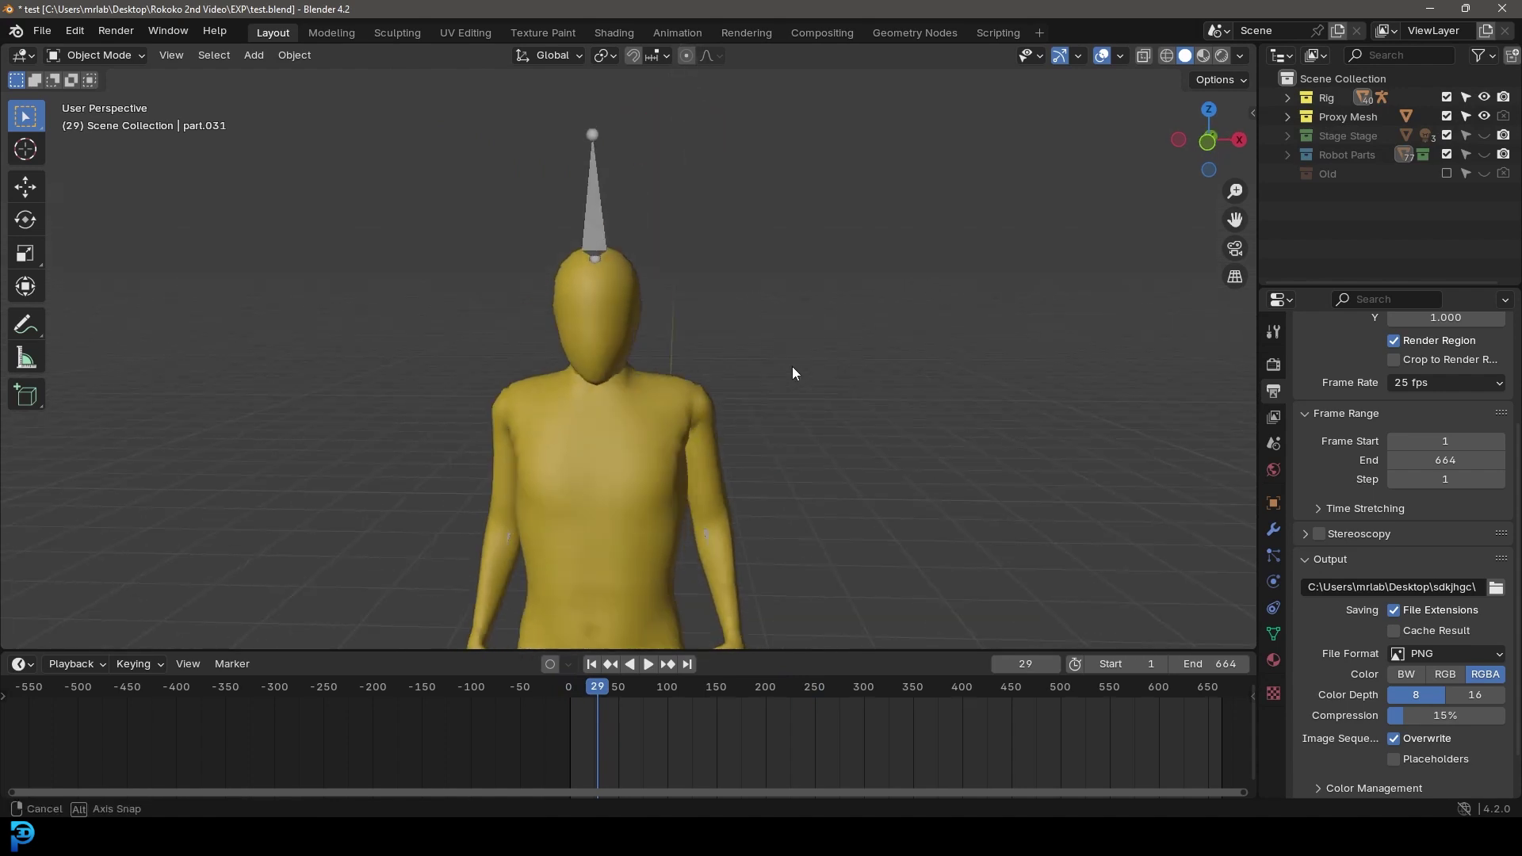
{"action": "left_click", "coordinate": [1485, 155]}
{"action": "left_click", "coordinate": [1484, 116]}
Examine the assembled robot and the loose parts laid out beside it.
{"action": "scroll", "coordinate": [725, 344], "scroll_direction": "down", "scroll_amount": 5}
{"action": "middle_click_drag", "start_coordinate": [726, 345], "coordinate": [697, 369]}
{"action": "scroll", "coordinate": [696, 369], "scroll_direction": "up", "scroll_amount": 4}
{"action": "scroll", "coordinate": [696, 369], "scroll_direction": "up", "scroll_amount": 1}
{"action": "scroll", "coordinate": [604, 303], "scroll_direction": "down", "scroll_amount": 4}
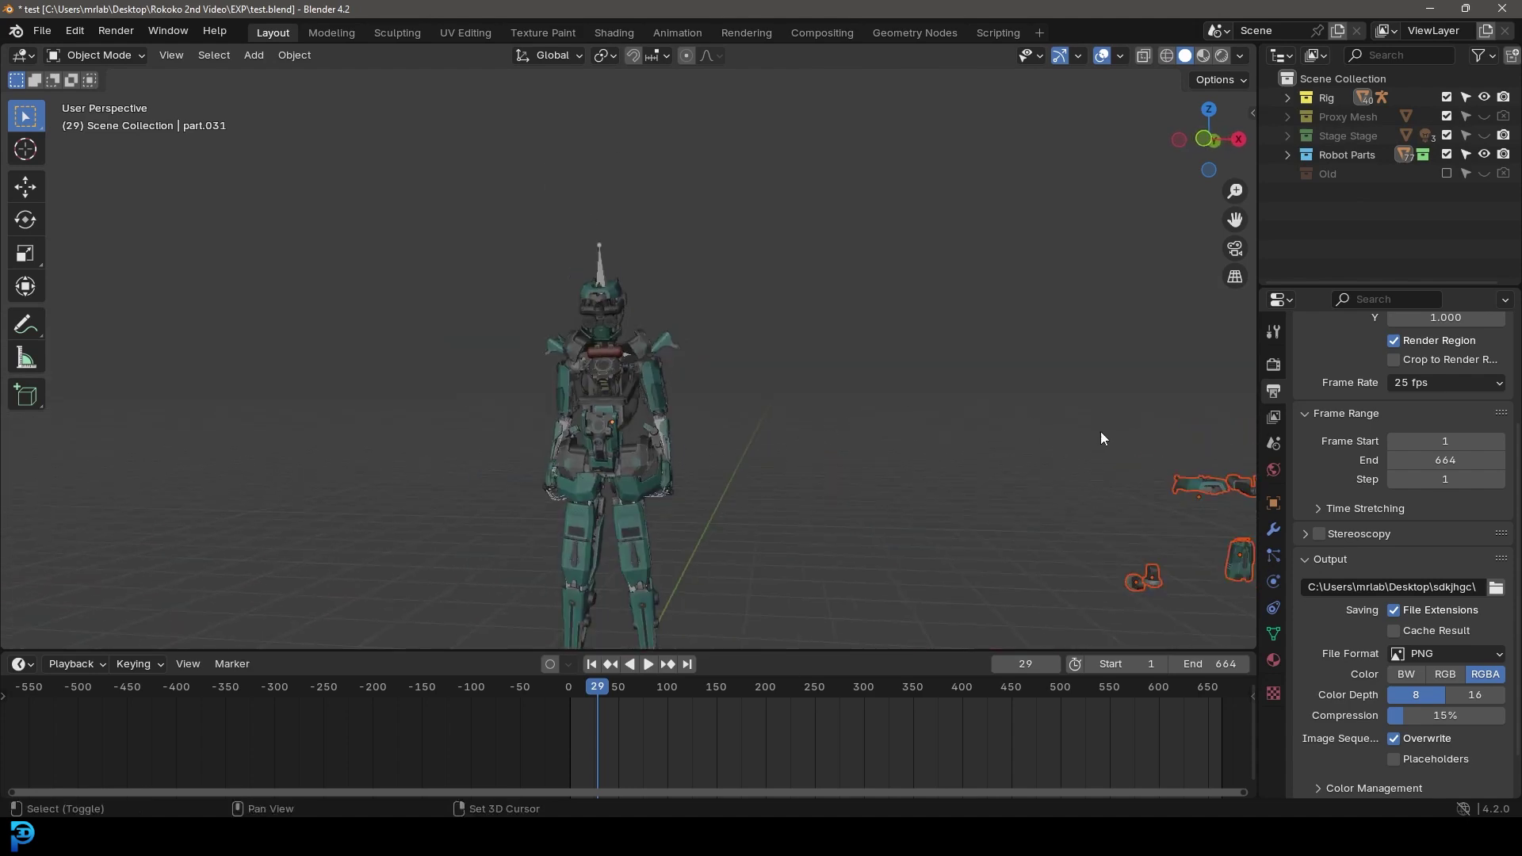
{"action": "middle_click_drag", "start_coordinate": [1087, 431], "coordinate": [759, 352], "text": "shift"}
{"action": "scroll", "coordinate": [680, 388], "scroll_direction": "down", "scroll_amount": 2}
{"action": "middle_click_drag", "start_coordinate": [269, 367], "coordinate": [785, 417], "text": "shift"}
{"action": "scroll", "coordinate": [785, 417], "scroll_direction": "up", "scroll_amount": 3}
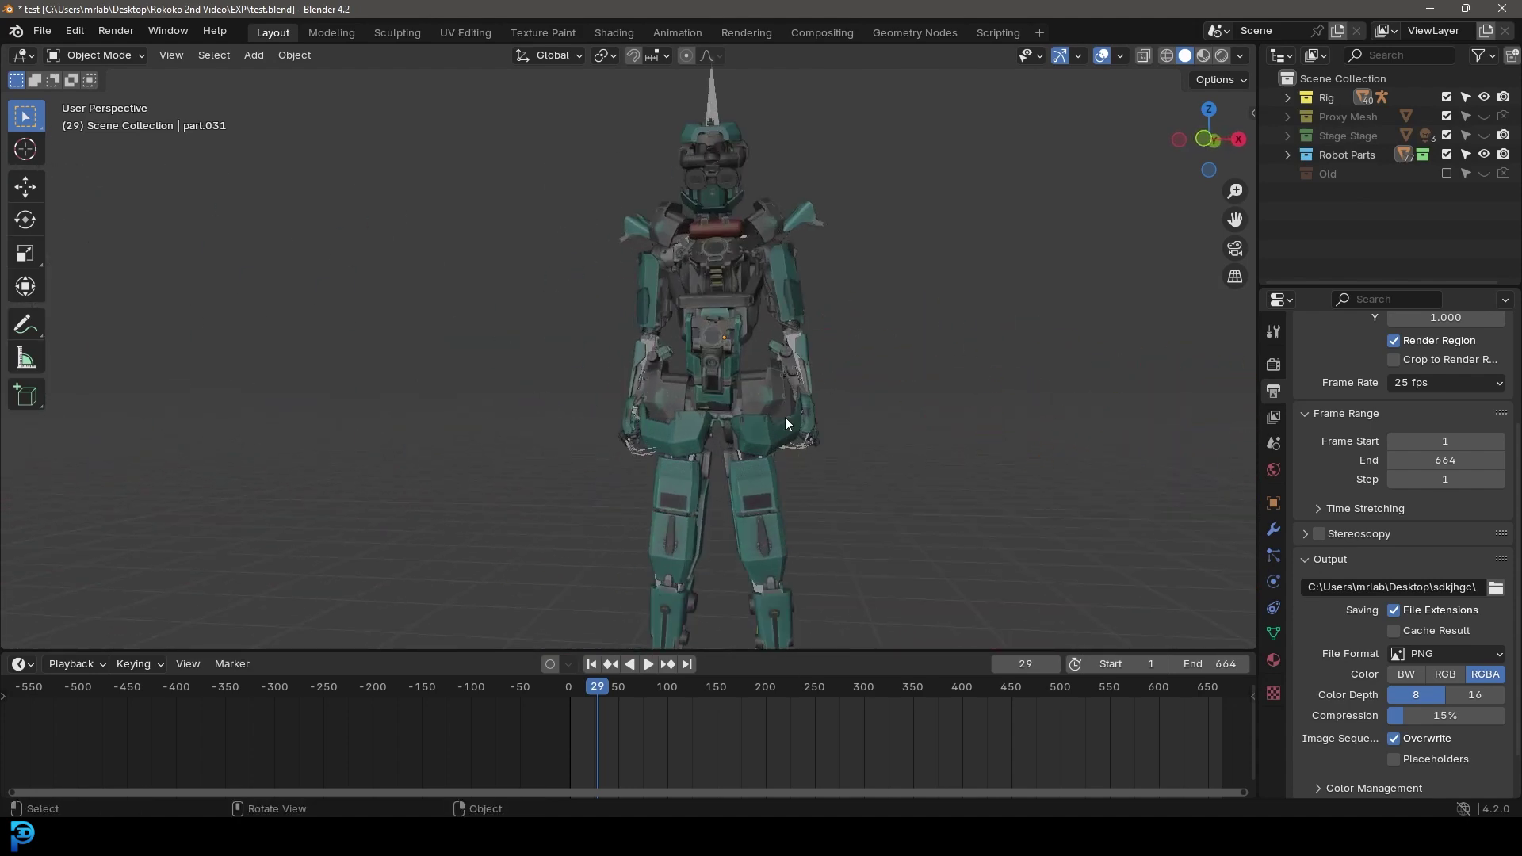
Play the robot animation from frame 1 and watch the movement from different angles and distances.
{"action": "key", "text": "shift+Left"}
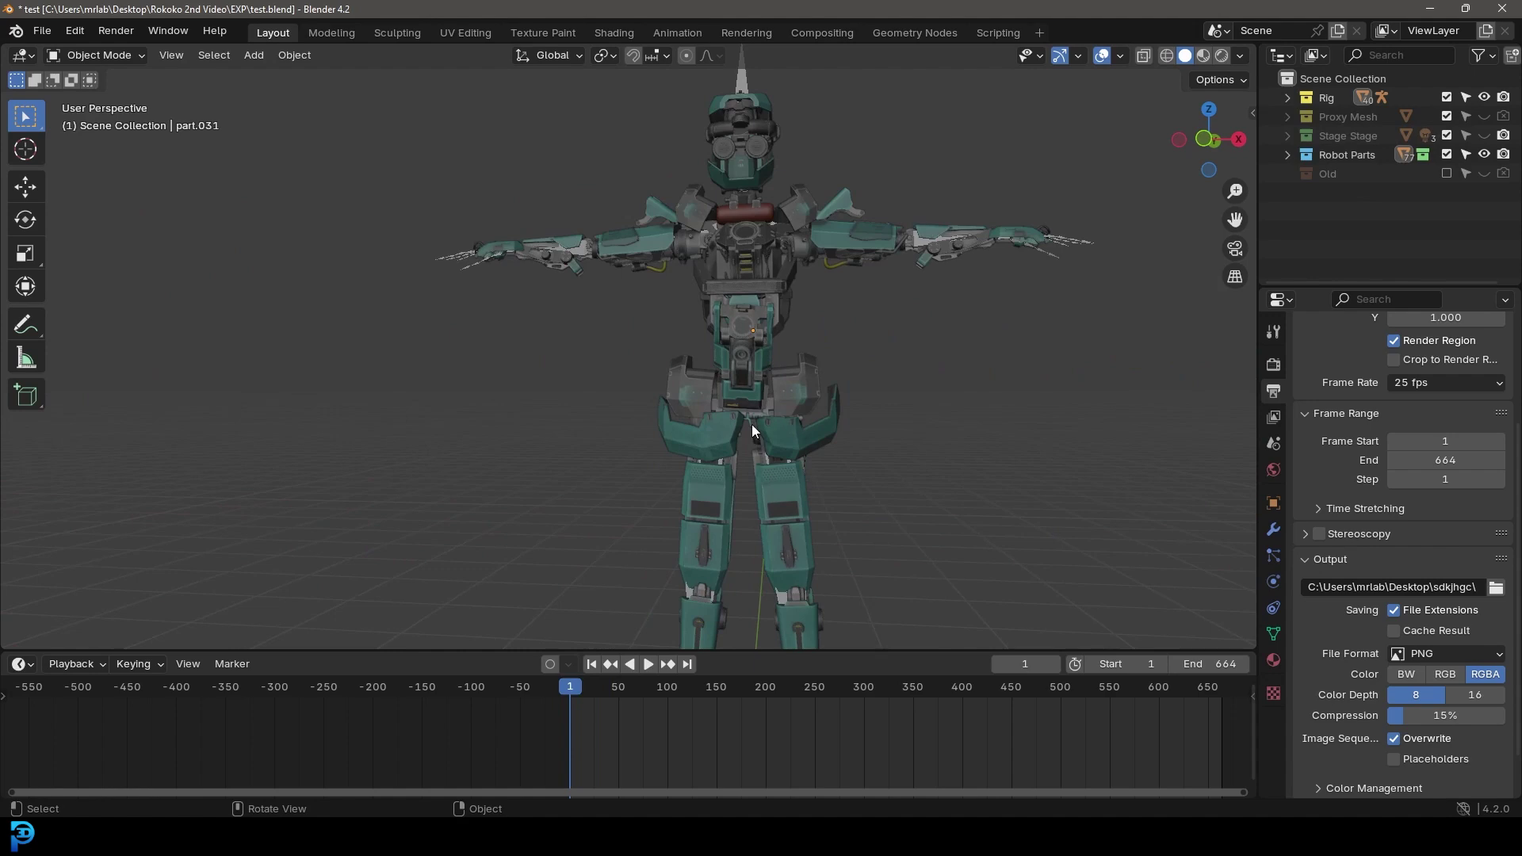
{"action": "key", "text": "space"}
{"action": "middle_click_drag", "start_coordinate": [775, 417], "coordinate": [585, 377]}
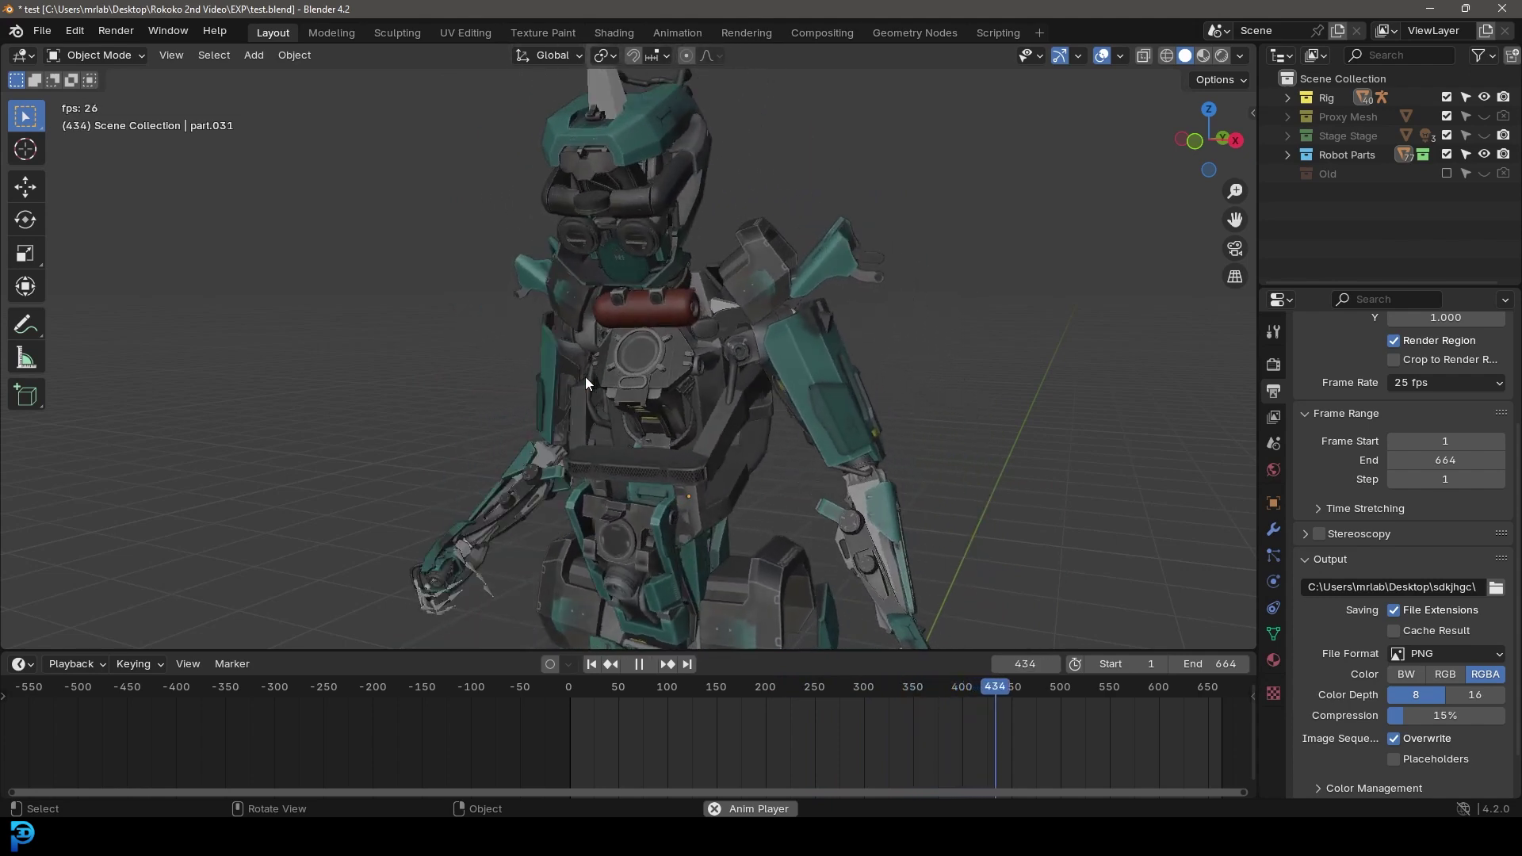
{"action": "scroll", "coordinate": [585, 377], "scroll_direction": "down", "scroll_amount": 5}
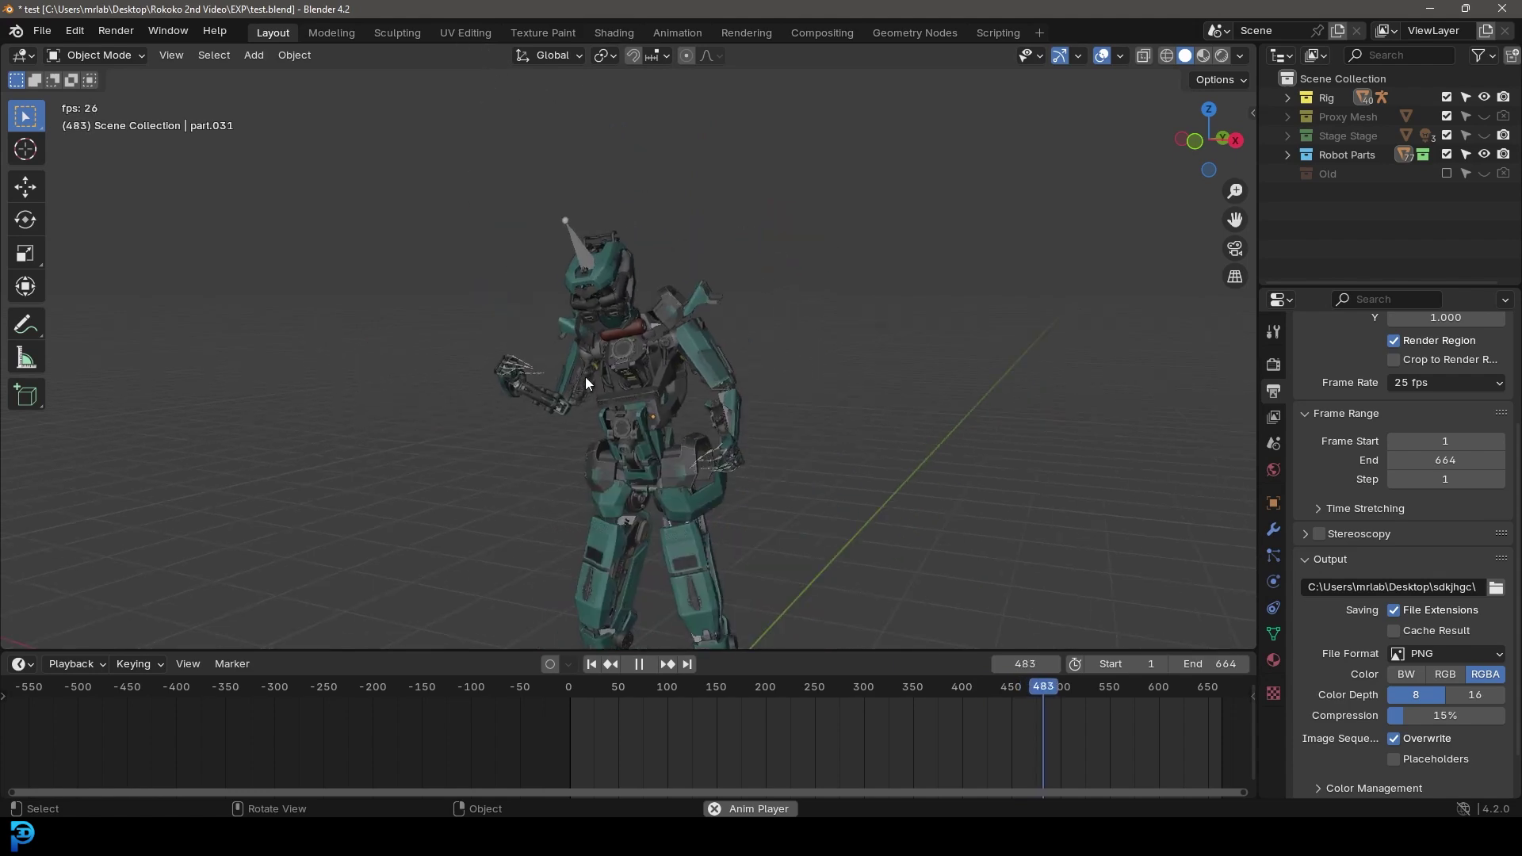
{"action": "middle_click_drag", "start_coordinate": [942, 385], "coordinate": [894, 391]}
{"action": "scroll", "coordinate": [635, 296], "scroll_direction": "up", "scroll_amount": 2}
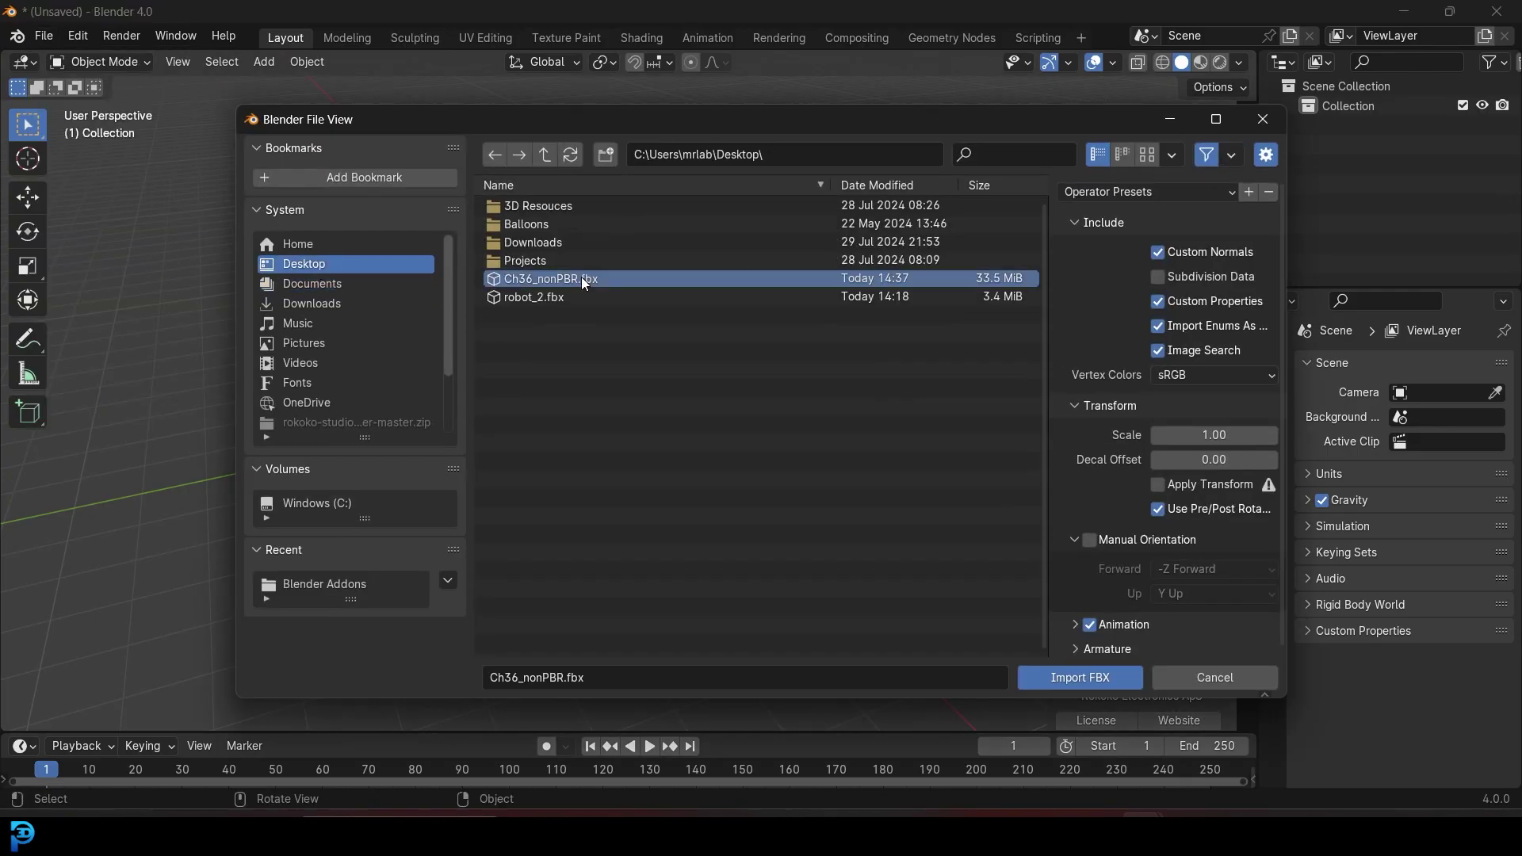
Import Ch36_nonPBR.fbx with animation import turned off, and import robot_2.fbx.
{"action": "left_click", "coordinate": [1077, 625]}
{"action": "scroll", "coordinate": [1092, 563], "scroll_direction": "down", "scroll_amount": 2}
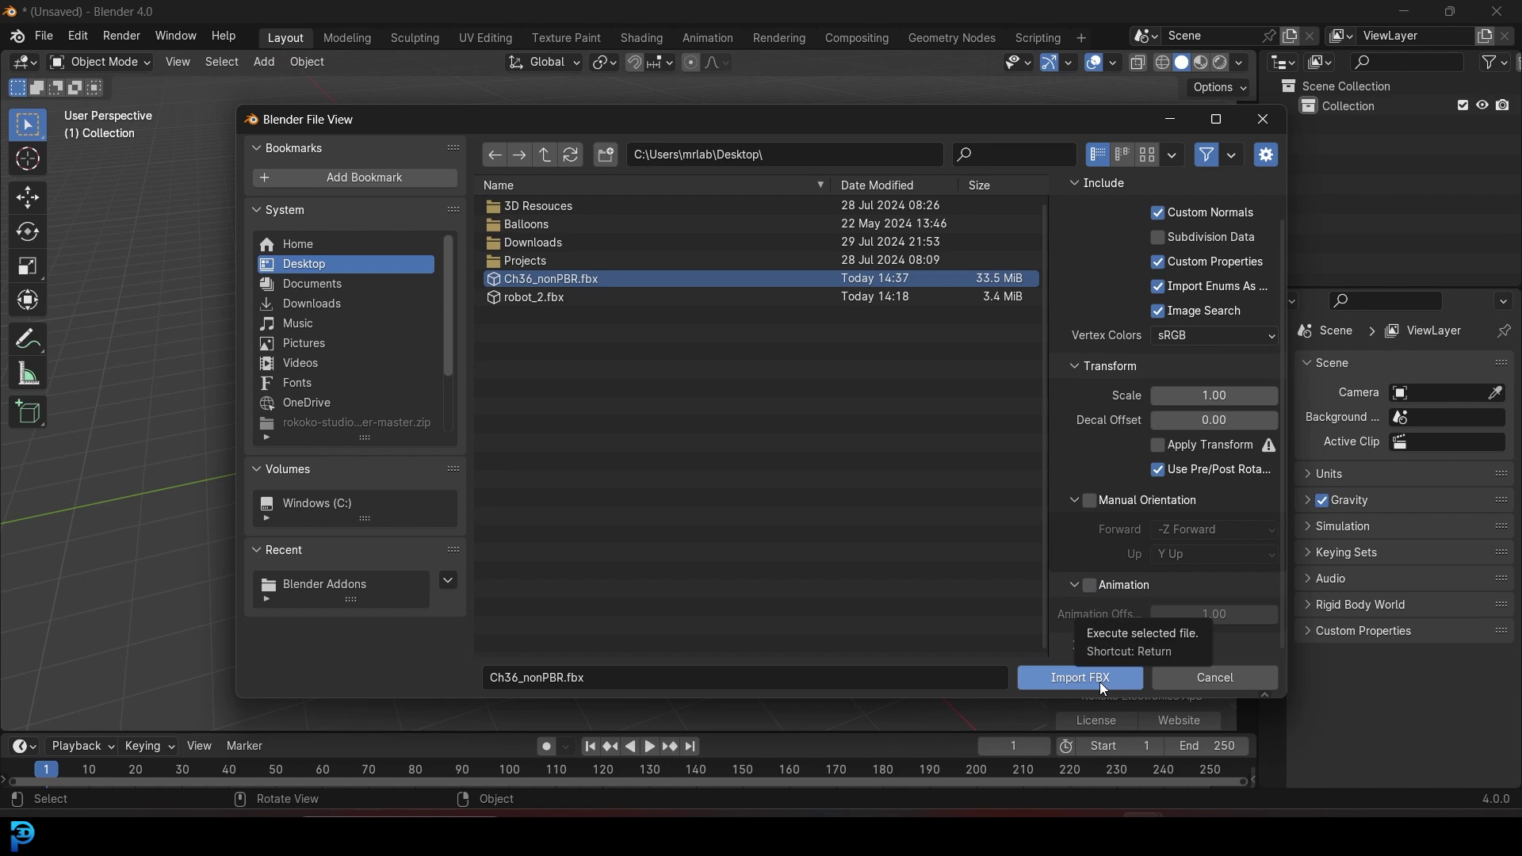
{"action": "left_click", "coordinate": [1100, 681]}
{"action": "left_click", "coordinate": [43, 36]}
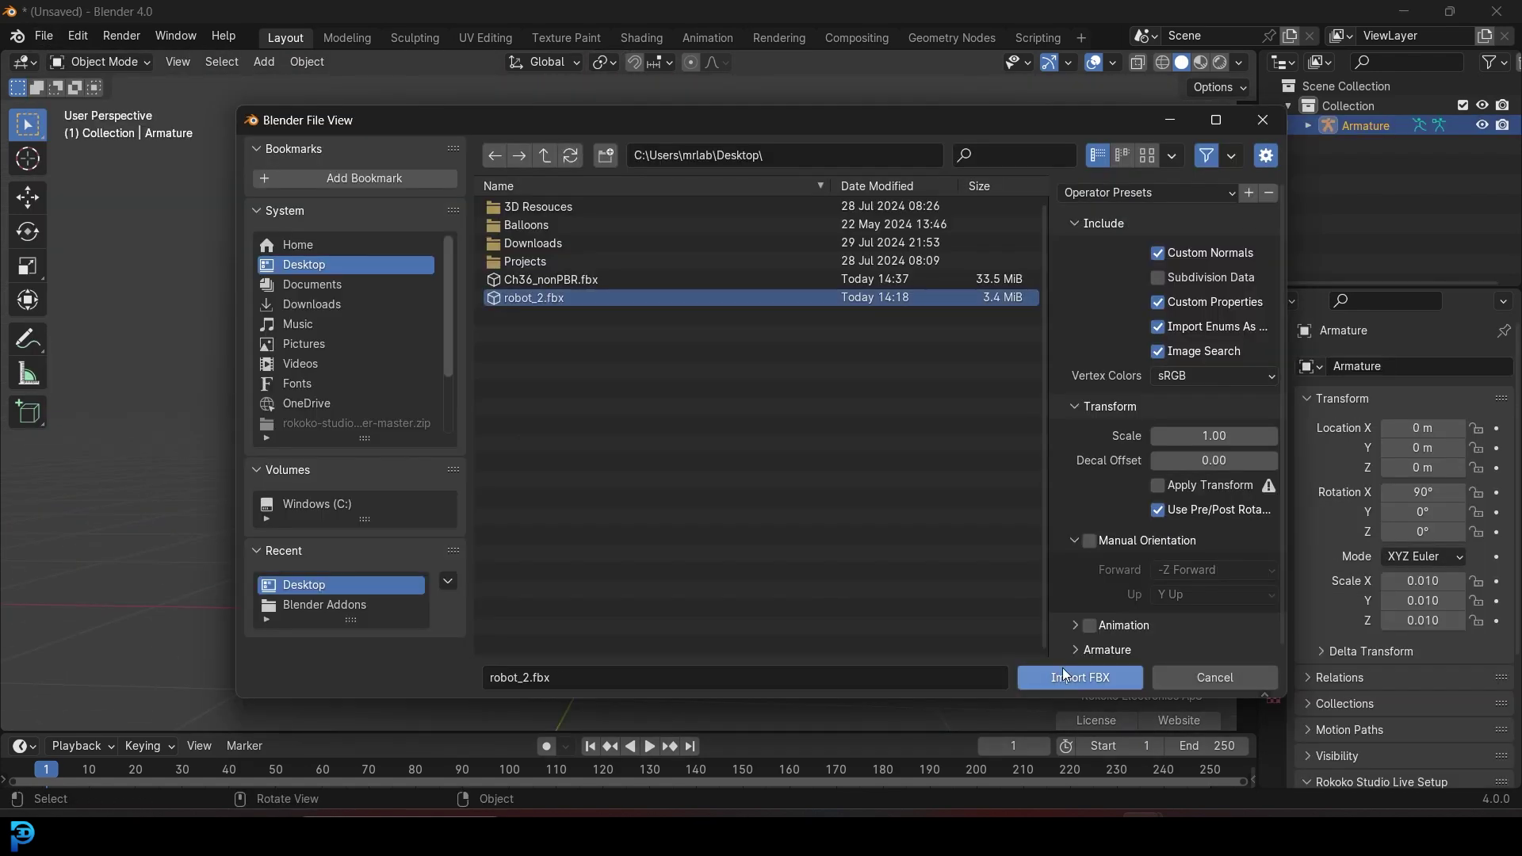
{"action": "left_click", "coordinate": [1126, 682]}
Move the T-posed character's Armature into a new collection named Proxy and hide that collection.
{"action": "key", "text": "m"}
{"action": "key", "text": "n"}
{"action": "key", "text": "BackSpace"}
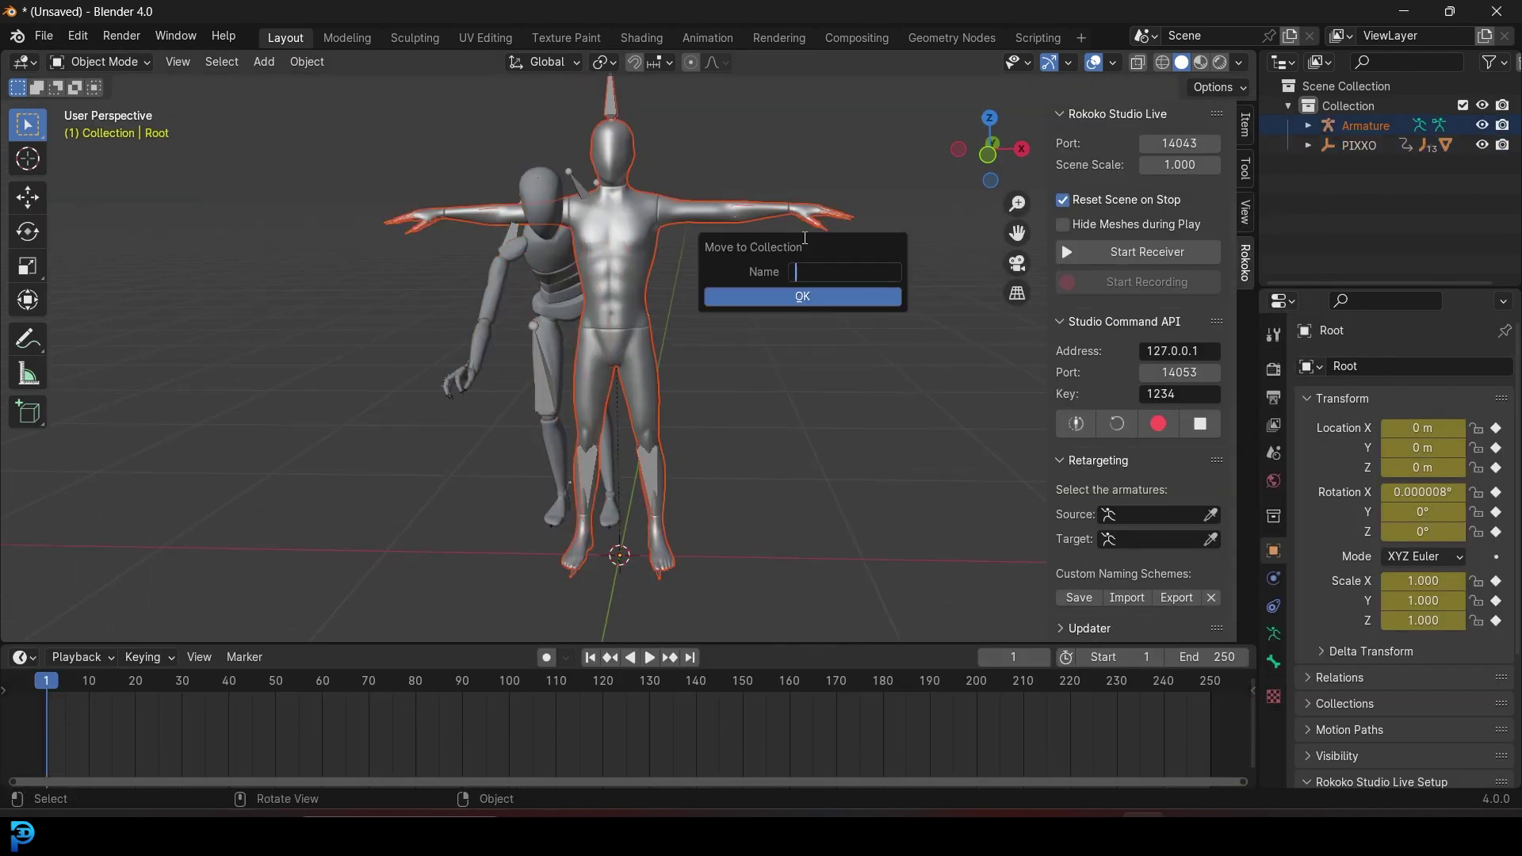
{"action": "key", "text": "Return"}
{"action": "left_click", "coordinate": [1482, 145]}
Set Root as the retargeting source and Armature as the target, and build the bone list.
{"action": "left_click", "coordinate": [542, 373]}
{"action": "middle_click_drag", "start_coordinate": [714, 333], "coordinate": [713, 363]}
{"action": "scroll", "coordinate": [1173, 412], "scroll_direction": "down", "scroll_amount": 3}
{"action": "left_click", "coordinate": [1149, 420]}
{"action": "left_click", "coordinate": [1149, 447]}
{"action": "left_click", "coordinate": [1149, 450]}
{"action": "scroll", "coordinate": [1149, 450], "scroll_direction": "down", "scroll_amount": 4}
{"action": "left_click_drag", "start_coordinate": [1047, 380], "coordinate": [866, 381]}
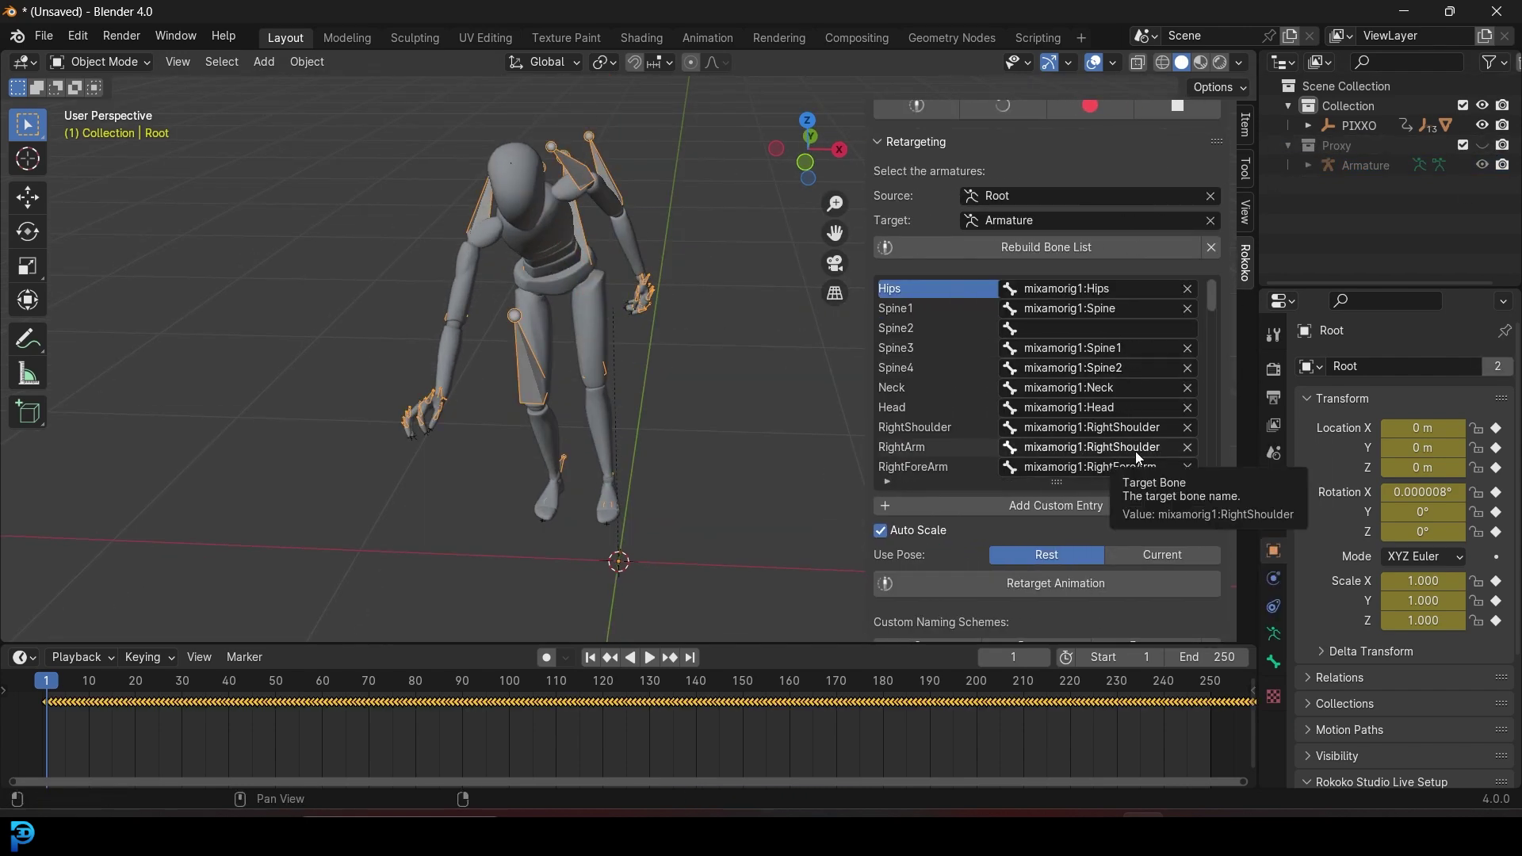
Map the RightArm bone to mixamorig1:RightArm and the LeftArm bone to mixamorig1:LeftArm in the retargeting list.
{"action": "scroll", "coordinate": [875, 421], "scroll_direction": "down", "scroll_amount": 2}
{"action": "left_click", "coordinate": [1102, 407]}
{"action": "left_click", "coordinate": [1060, 435]}
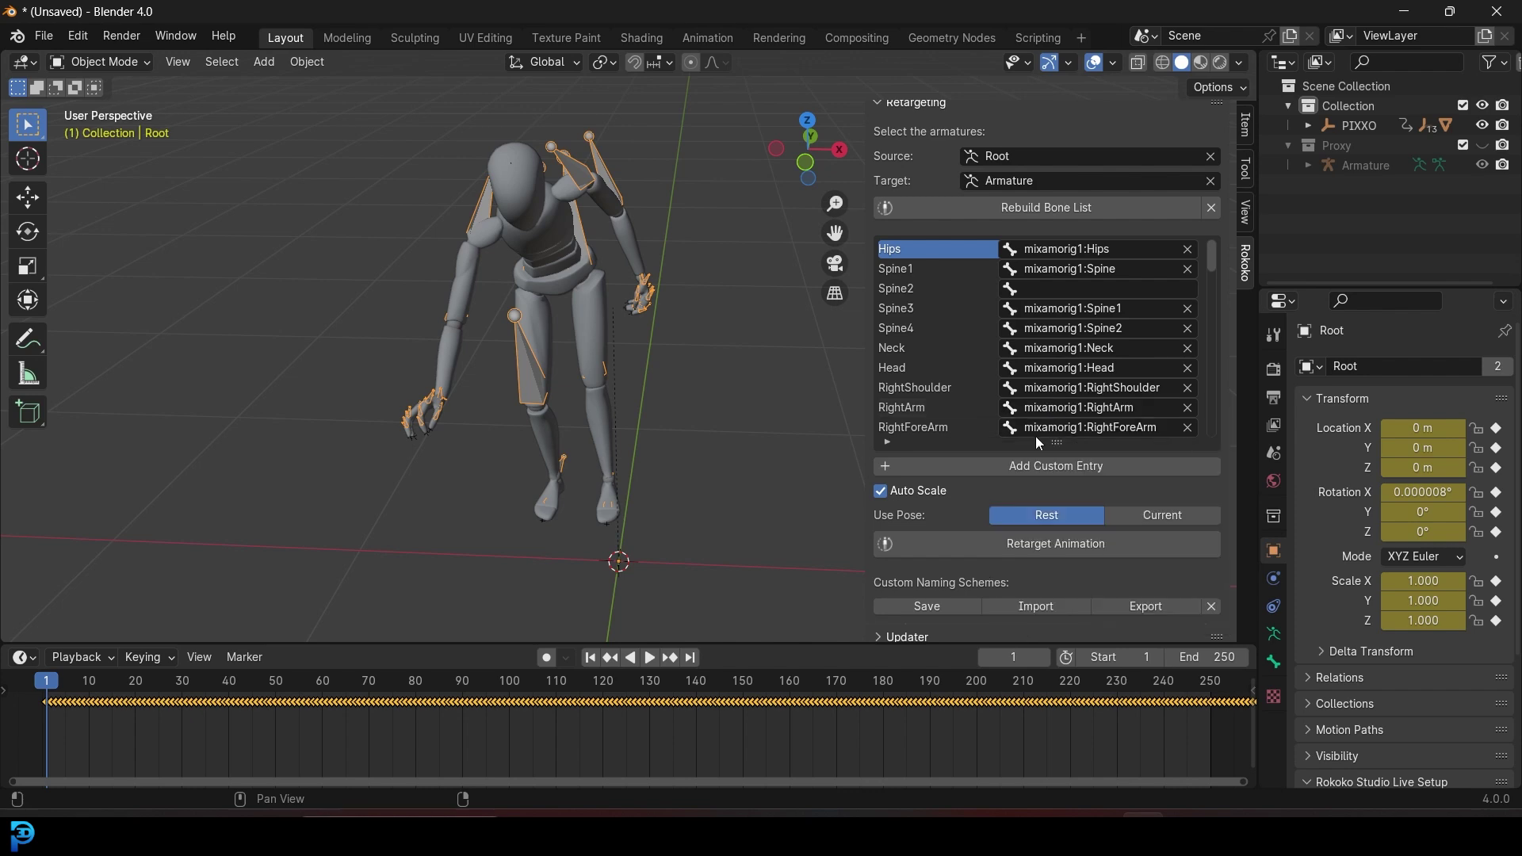
{"action": "scroll", "coordinate": [946, 389], "scroll_direction": "down", "scroll_amount": 4}
{"action": "left_click", "coordinate": [1022, 389]}
{"action": "type", "text": "arm"}
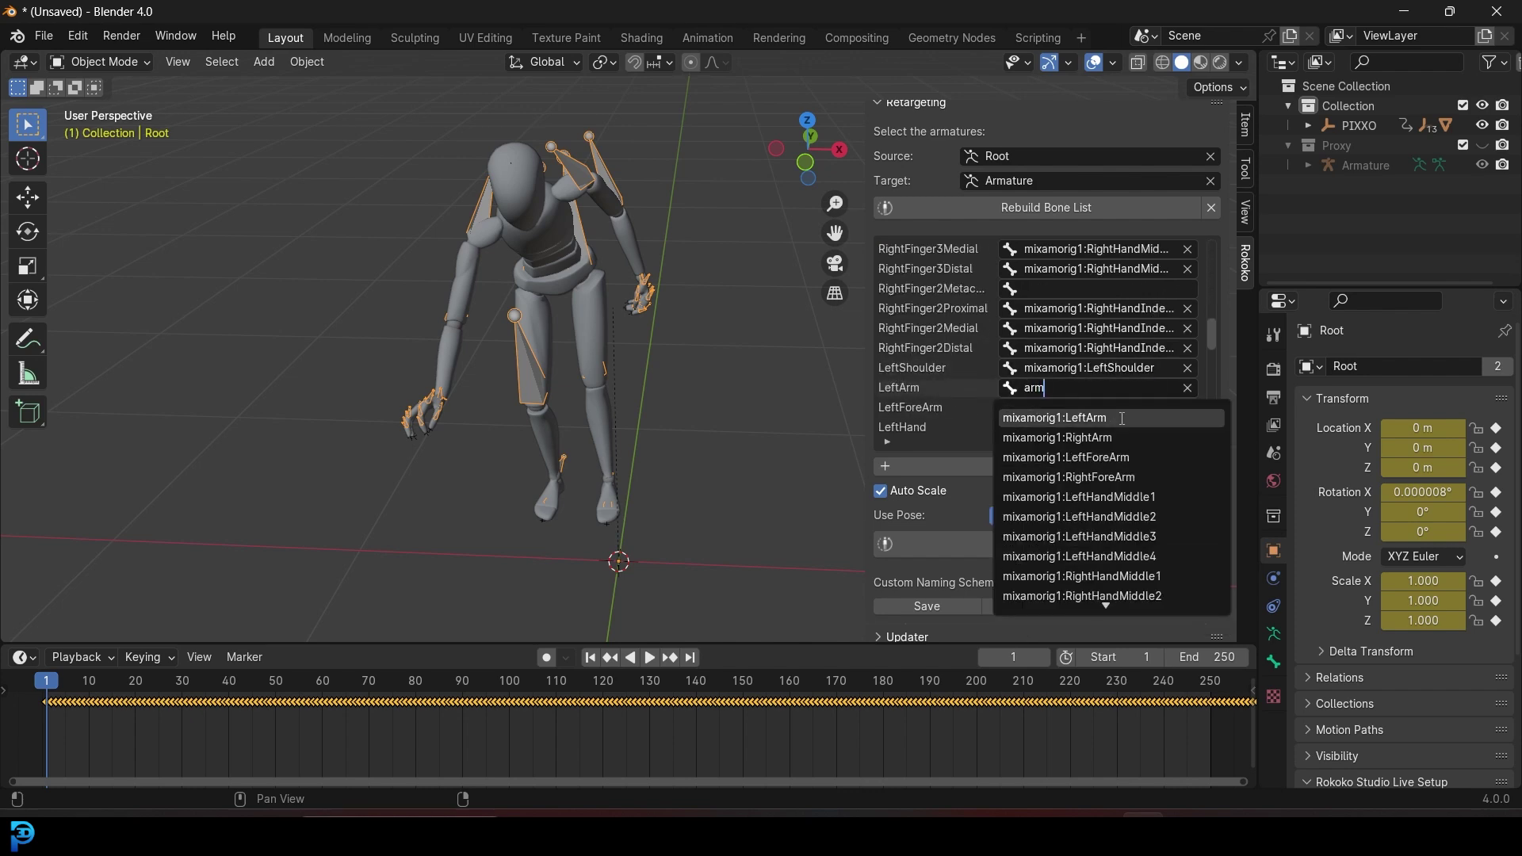
{"action": "left_click", "coordinate": [1057, 418]}
{"action": "scroll", "coordinate": [1066, 476], "scroll_direction": "down", "scroll_amount": 4}
{"action": "left_click", "coordinate": [1081, 428]}
{"action": "scroll", "coordinate": [634, 317], "scroll_direction": "down", "scroll_amount": 5}
{"action": "middle_click_drag", "start_coordinate": [602, 333], "coordinate": [661, 292]}
{"action": "key", "text": "ctrl+z"}
{"action": "scroll", "coordinate": [997, 340], "scroll_direction": "up", "scroll_amount": 2}
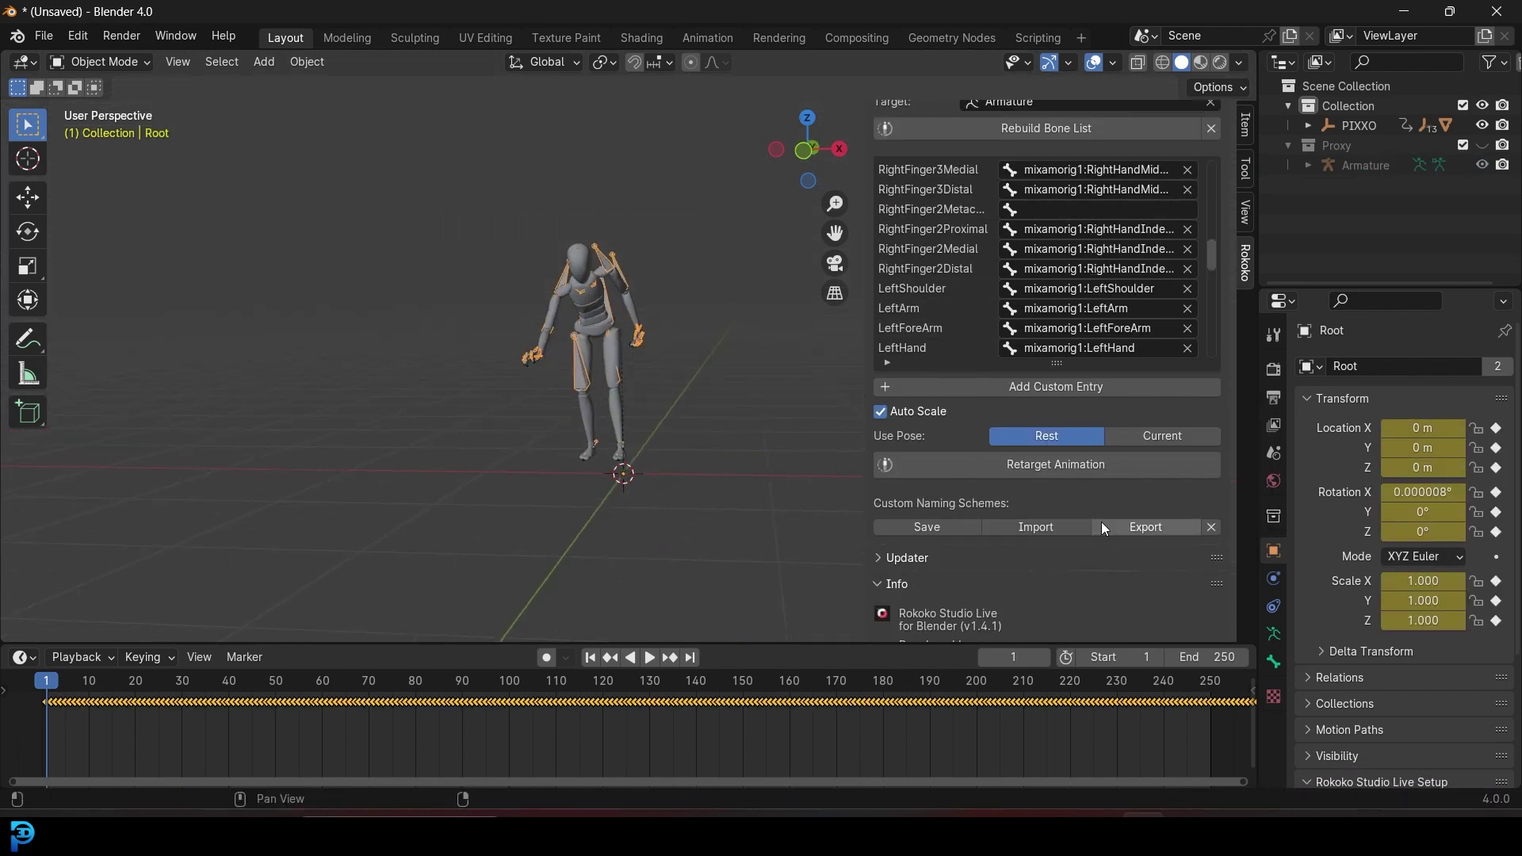
Clear the rotation and location of all pose bones on the Root armature.
{"action": "key", "text": "ctrl+Tab"}
{"action": "key", "text": "a"}
{"action": "key", "text": "alt+r"}
{"action": "key", "text": "alt+g"}
{"action": "key", "text": "ctrl+Tab"}
Show the Proxy collection, check its Armature in pose mode, and retarget the animation using the Current pose.
{"action": "left_click", "coordinate": [1483, 145]}
{"action": "left_click", "coordinate": [619, 198]}
{"action": "key", "text": "ctrl+Tab"}
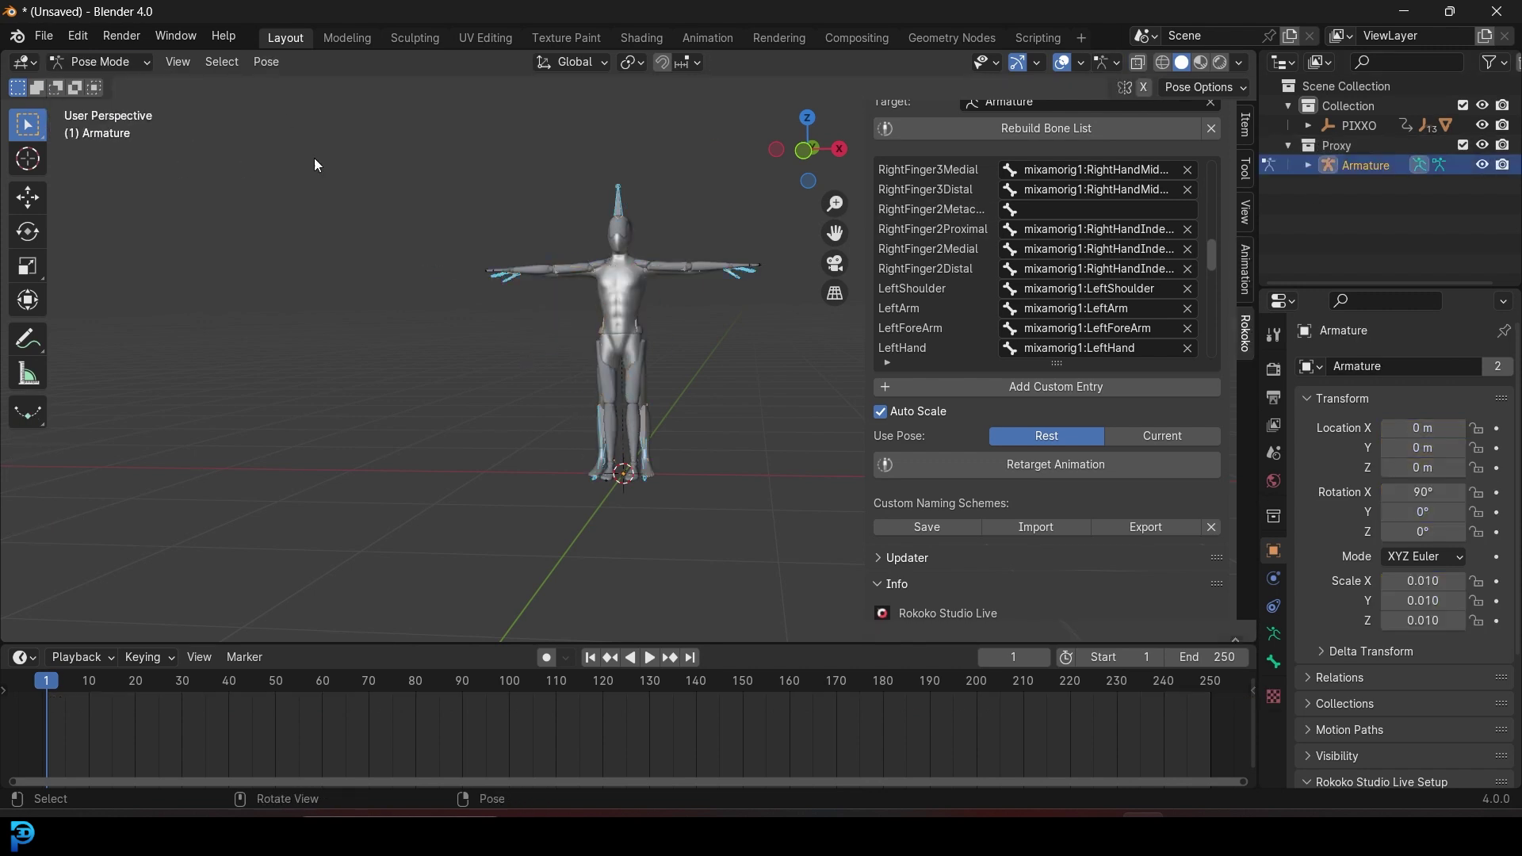
{"action": "key", "text": "ctrl+Tab"}
{"action": "left_click", "coordinate": [1157, 436]}
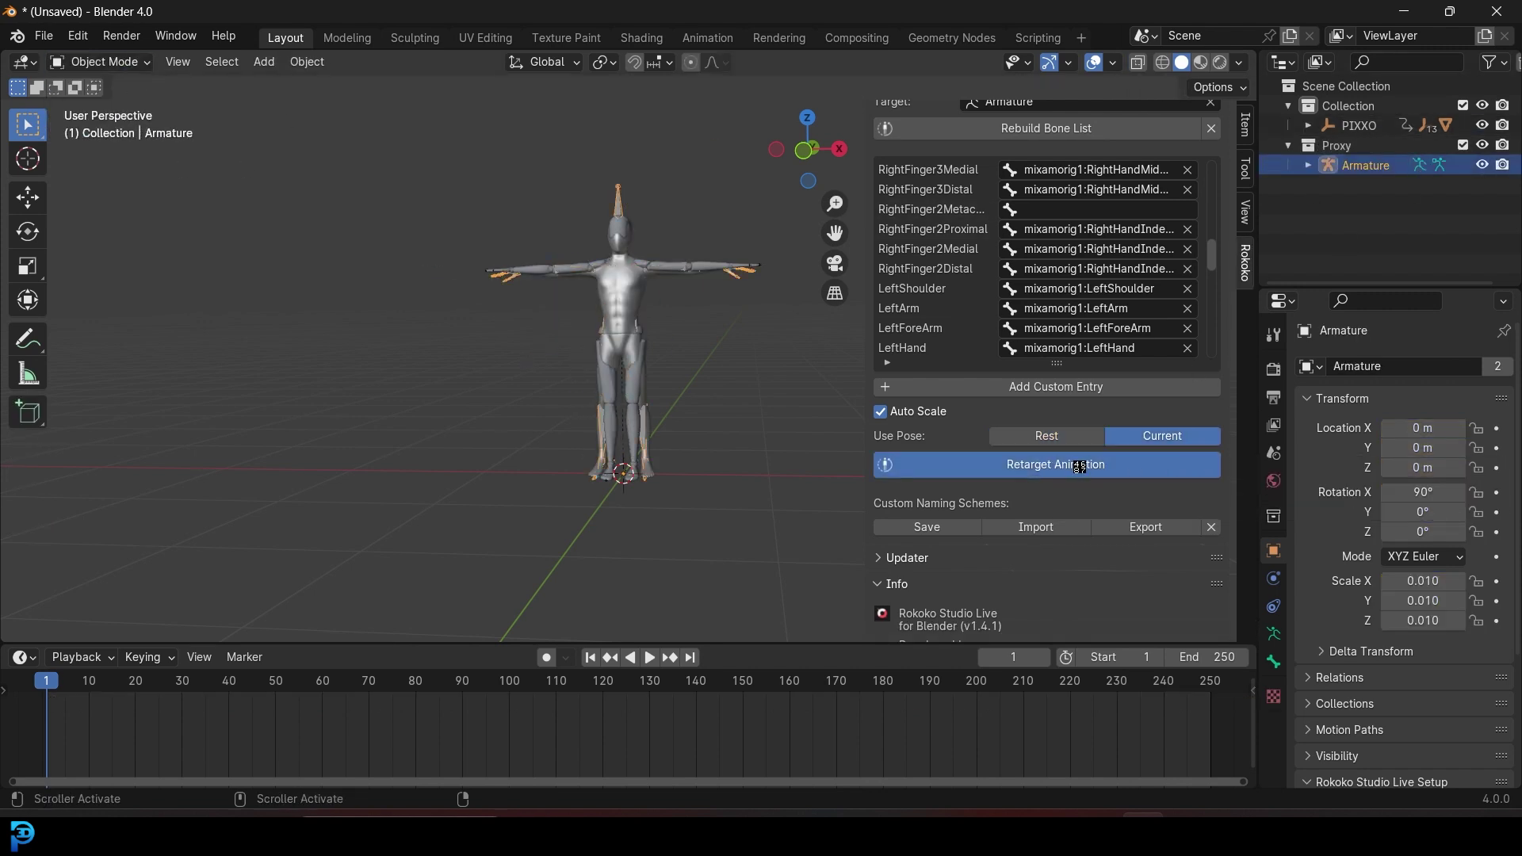
Set the end frame to 302, play the animation, and exclude the source character's collection from the view layer.
{"action": "double_click", "coordinate": [1209, 657]}
{"action": "type", "text": "302"}
{"action": "key", "text": "Return"}
{"action": "scroll", "coordinate": [692, 325], "scroll_direction": "up", "scroll_amount": 3}
{"action": "key", "text": "space"}
{"action": "left_click", "coordinate": [1462, 105]}
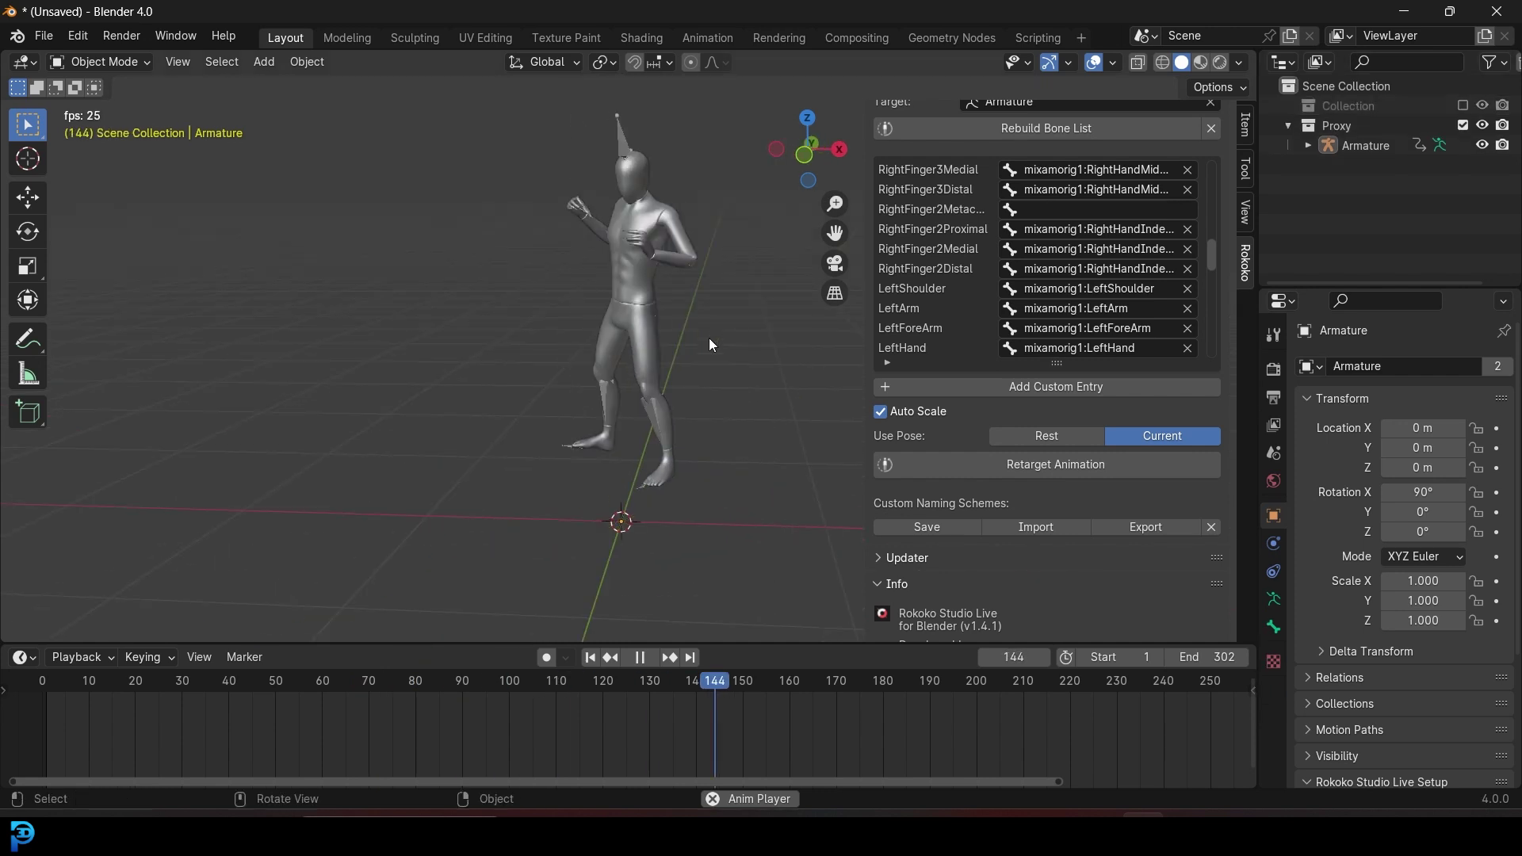
Examine the retargeted animation on the proxy character from several angles during playback.
{"action": "key", "text": "n"}
{"action": "middle_click_drag", "start_coordinate": [708, 338], "coordinate": [582, 354]}
{"action": "scroll", "coordinate": [580, 354], "scroll_direction": "down", "scroll_amount": 3}
{"action": "key", "text": "space"}
{"action": "left_click", "coordinate": [1482, 125]}
{"action": "left_click", "coordinate": [1483, 125]}
{"action": "middle_click_drag", "start_coordinate": [651, 318], "coordinate": [719, 307]}
{"action": "key", "text": "space"}
{"action": "scroll", "coordinate": [485, 721], "scroll_direction": "down", "scroll_amount": 3}
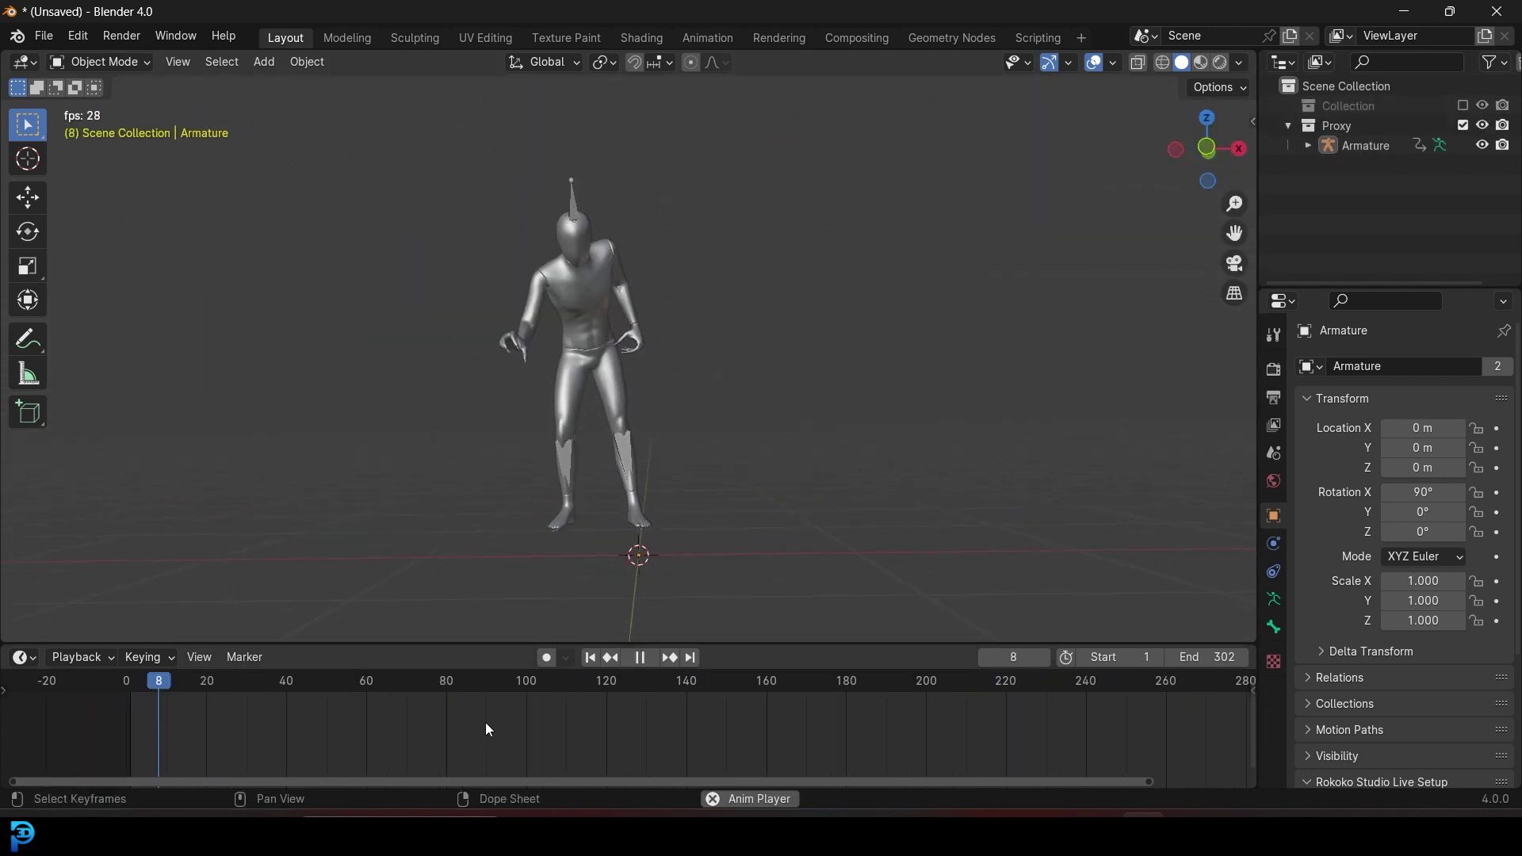
Extend the end frame to 899 and scrub the timeline to find where the character's motion ends.
{"action": "scroll", "coordinate": [664, 721], "scroll_direction": "down", "scroll_amount": 6}
{"action": "scroll", "coordinate": [943, 722], "scroll_direction": "down", "scroll_amount": 4}
{"action": "left_click_drag", "start_coordinate": [1209, 657], "coordinate": [1357, 657]}
{"action": "scroll", "coordinate": [1124, 745], "scroll_direction": "down", "scroll_amount": 4}
{"action": "left_click_drag", "start_coordinate": [1023, 682], "coordinate": [996, 699]}
{"action": "scroll", "coordinate": [995, 706], "scroll_direction": "down", "scroll_amount": 3}
{"action": "left_click_drag", "start_coordinate": [1209, 657], "coordinate": [1339, 657]}
{"action": "left_click_drag", "start_coordinate": [935, 682], "coordinate": [905, 707]}
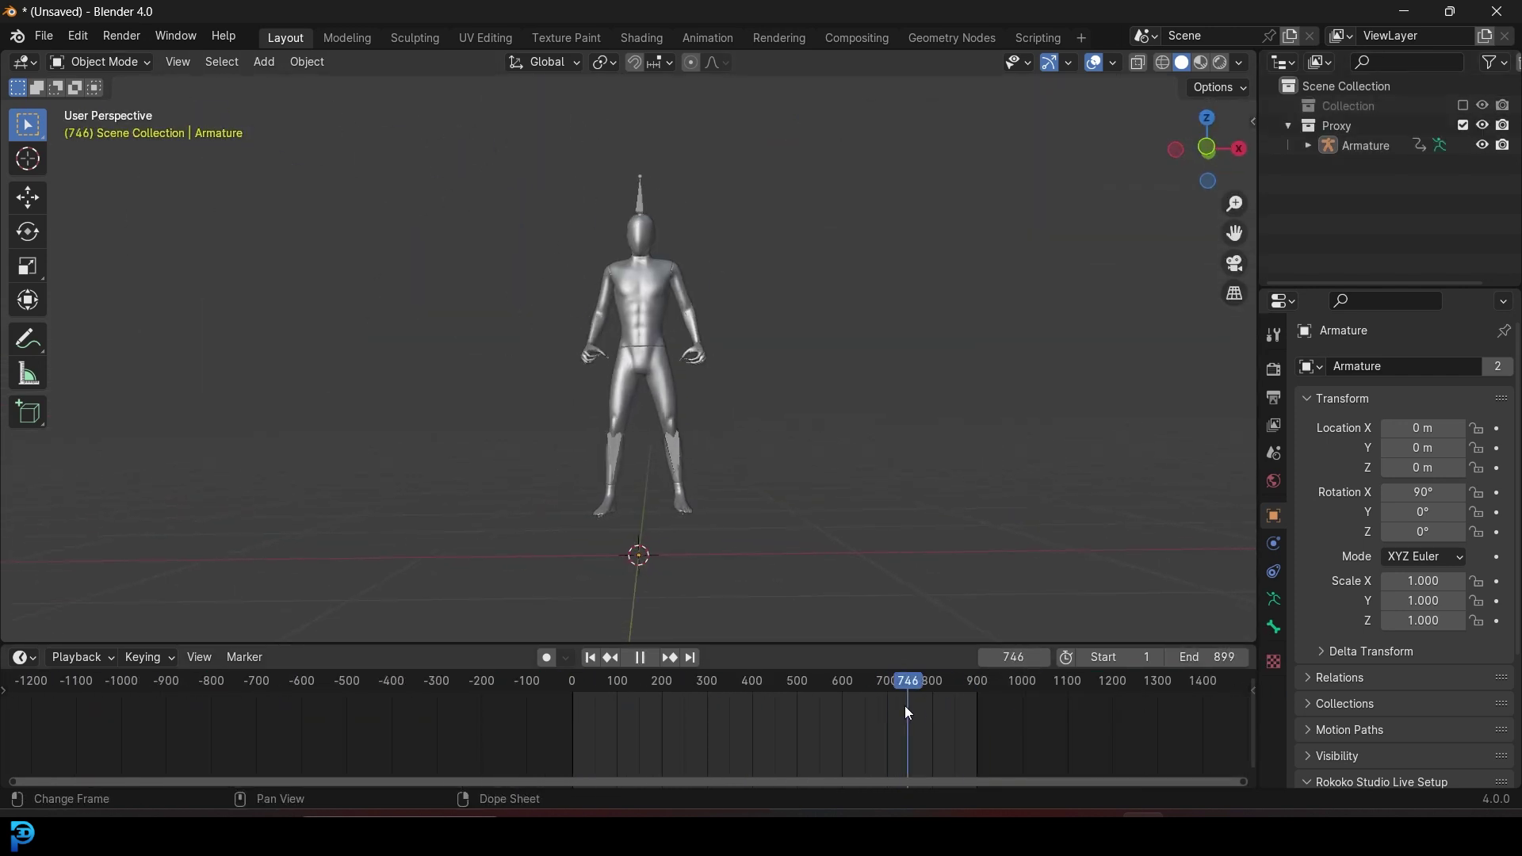
Select the proxy Armature and delete its unwanted keyframes at the beginning of the timeline.
{"action": "key", "text": "shift+Left"}
{"action": "left_click", "coordinate": [636, 476]}
{"action": "scroll", "coordinate": [900, 714], "scroll_direction": "up", "scroll_amount": 9}
{"action": "left_click", "coordinate": [279, 689]}
{"action": "key", "text": "space"}
{"action": "key", "text": "space"}
{"action": "left_click_drag", "start_coordinate": [226, 750], "coordinate": [295, 696]}
{"action": "key", "text": "Delete"}
Move all remaining keyframes so the animation begins at the timeline's start, and preview the playback.
{"action": "key", "text": "a"}
{"action": "key", "text": "g"}
{"action": "left_click", "coordinate": [408, 745]}
{"action": "scroll", "coordinate": [441, 733], "scroll_direction": "up", "scroll_amount": 12}
{"action": "scroll", "coordinate": [504, 734], "scroll_direction": "down", "scroll_amount": 14}
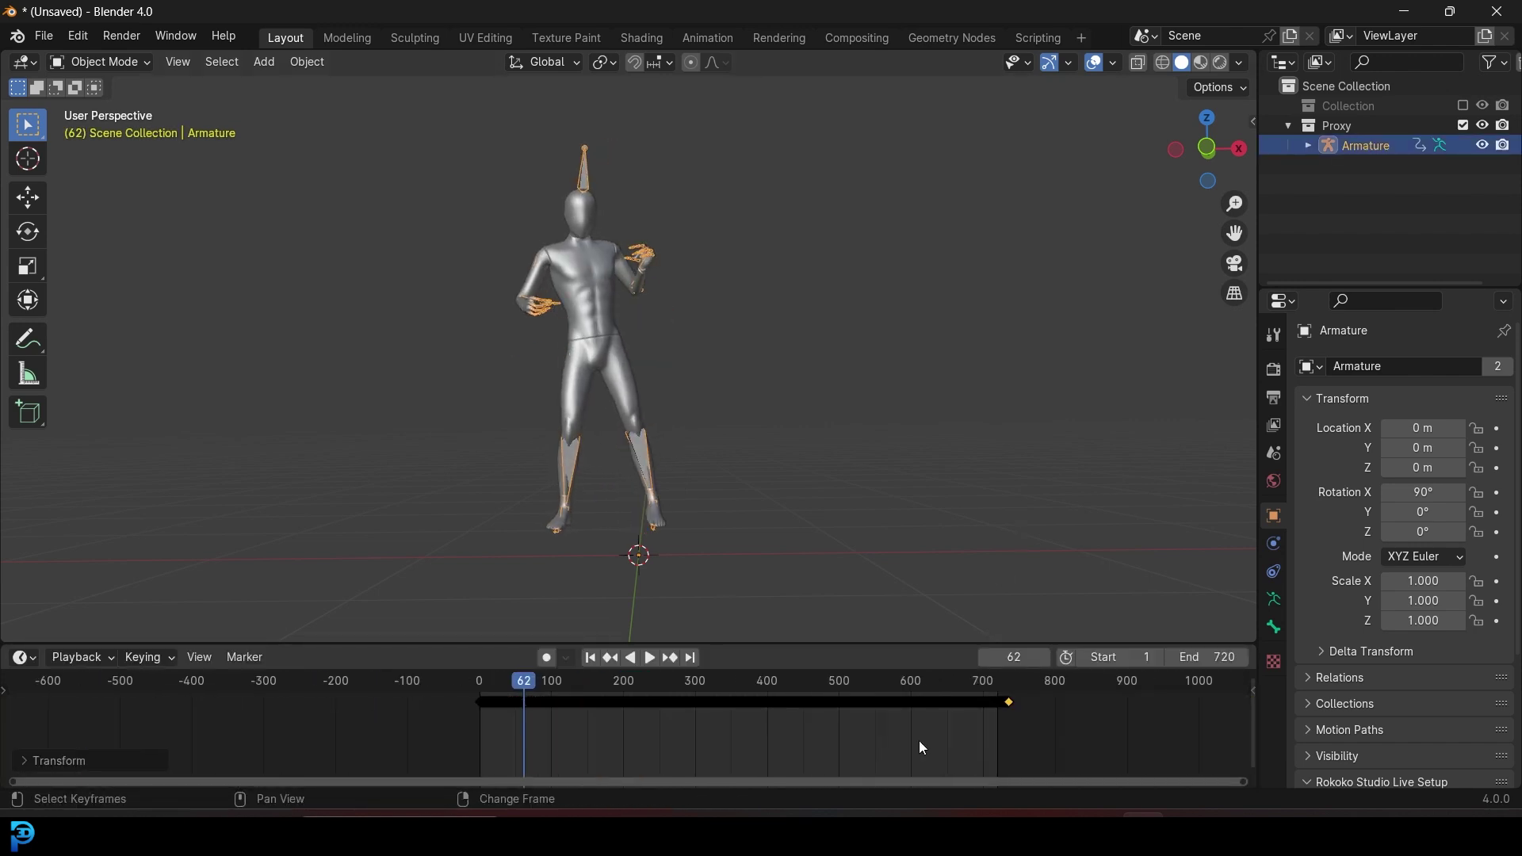
{"action": "key", "text": "shift+Left"}
{"action": "key", "text": "space"}
{"action": "key", "text": "space"}
Delete the surplus keyframes at the end of the animation and lower the scene's end frame.
{"action": "scroll", "coordinate": [1127, 708], "scroll_direction": "up", "scroll_amount": 5}
{"action": "key", "text": "shift+Right"}
{"action": "left_click_drag", "start_coordinate": [920, 682], "coordinate": [861, 681]}
{"action": "left_click_drag", "start_coordinate": [869, 693], "coordinate": [997, 729]}
{"action": "key", "text": "Delete"}
{"action": "left_click_drag", "start_coordinate": [1209, 657], "coordinate": [1166, 657]}
{"action": "key", "text": "shift+Left"}
{"action": "mouse_move", "coordinate": [948, 381]}
{"action": "middle_mouse_down"}
{"action": "mouse_move", "coordinate": [877, 550]}
{"action": "mouse_move", "coordinate": [753, 603]}
{"action": "middle_mouse_up"}
{"action": "left_click", "coordinate": [404, 755]}
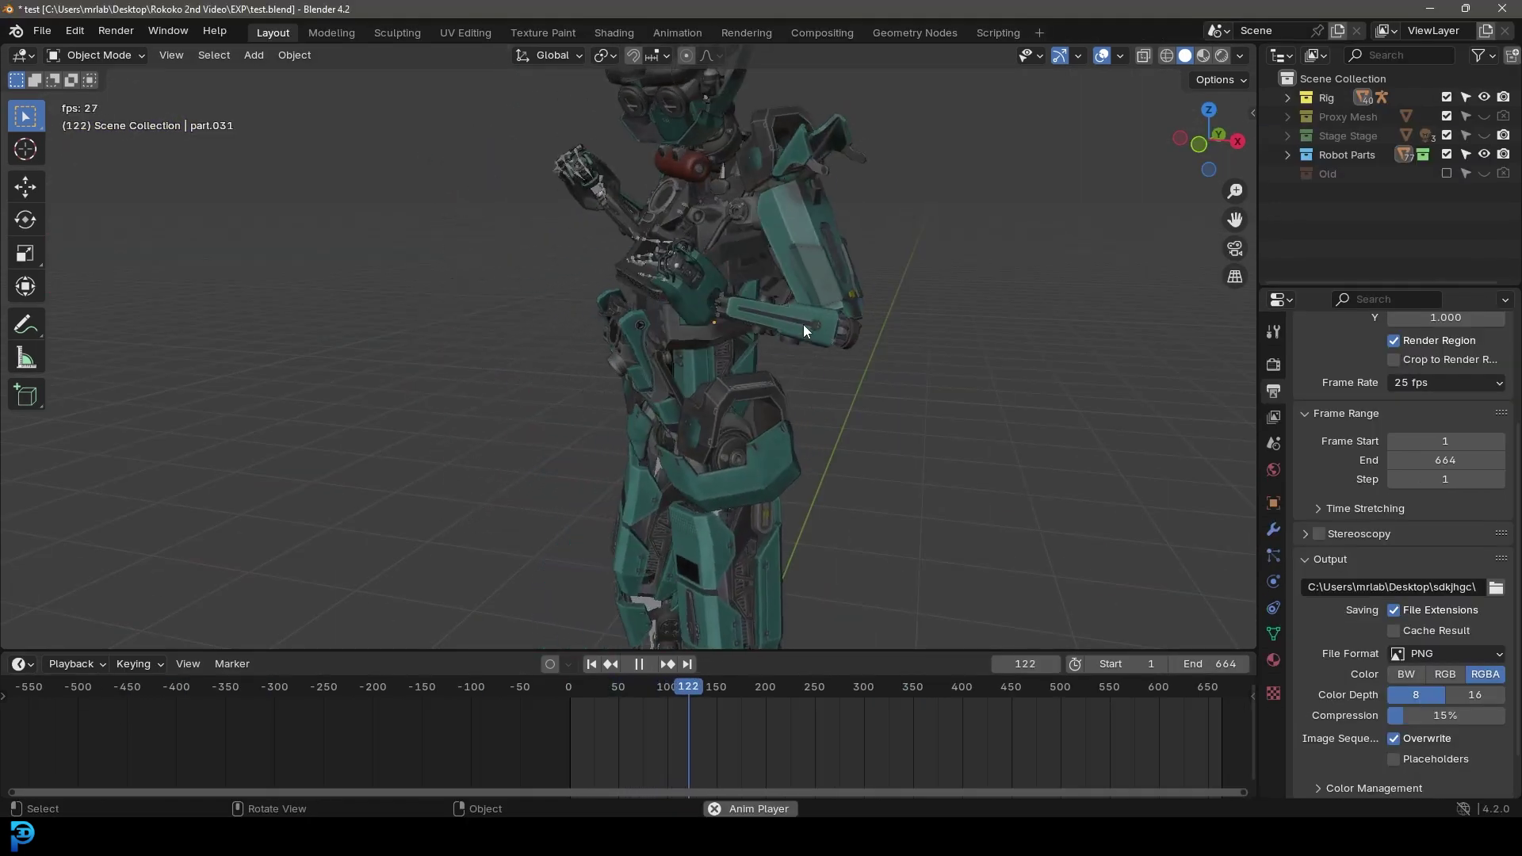
Examine the finished robot's playing animation from the front, side and back, including close views of its upper body.
{"action": "middle_click_drag", "start_coordinate": [693, 377], "coordinate": [803, 429]}
{"action": "scroll", "coordinate": [802, 430], "scroll_direction": "down", "scroll_amount": 3}
{"action": "scroll", "coordinate": [802, 430], "scroll_direction": "up", "scroll_amount": 3}
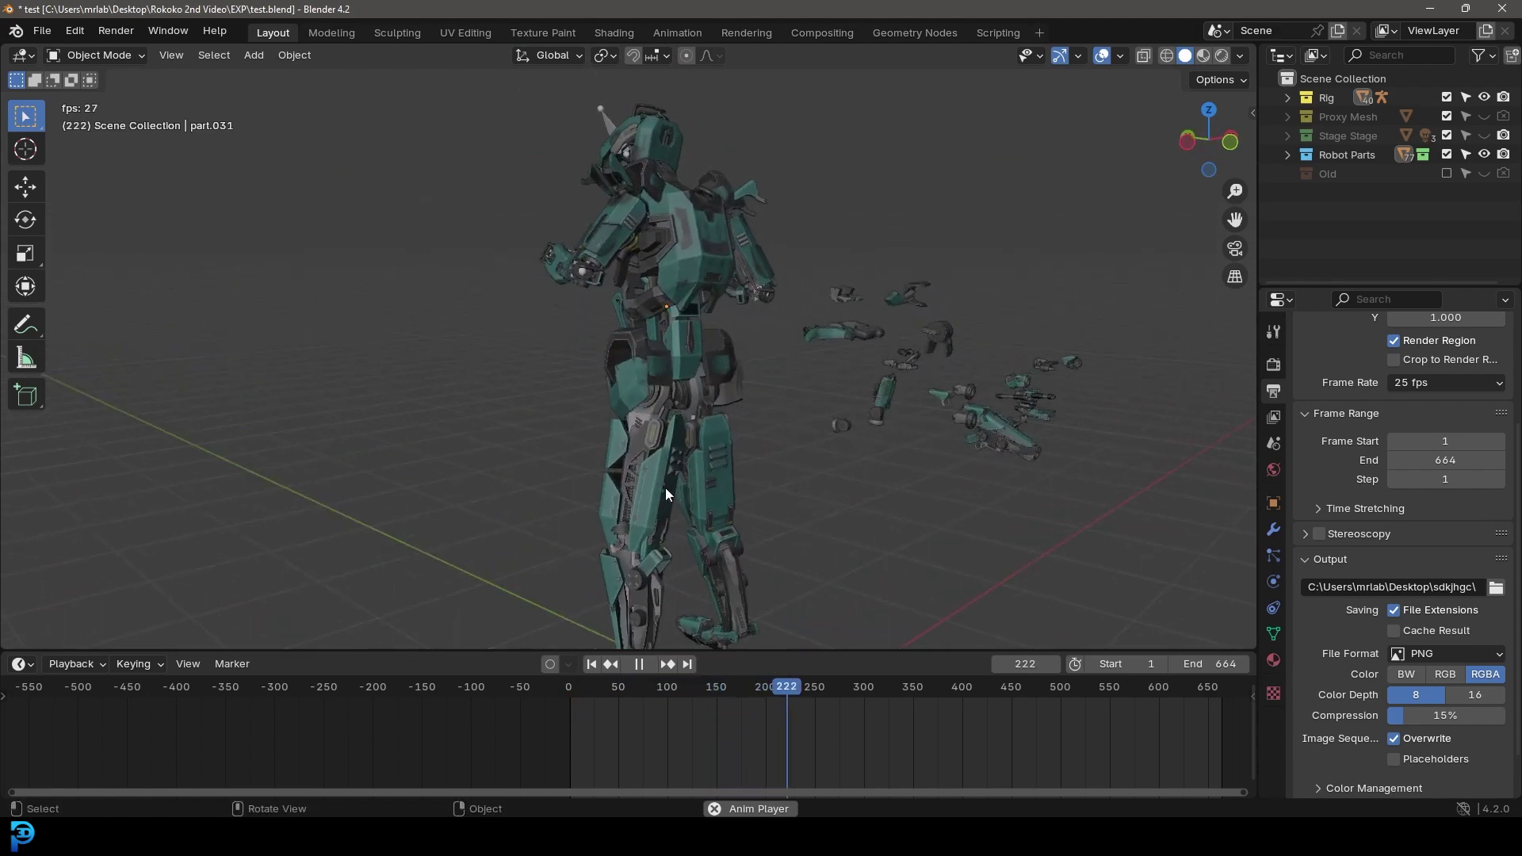
{"action": "scroll", "coordinate": [674, 449], "scroll_direction": "up", "scroll_amount": 4}
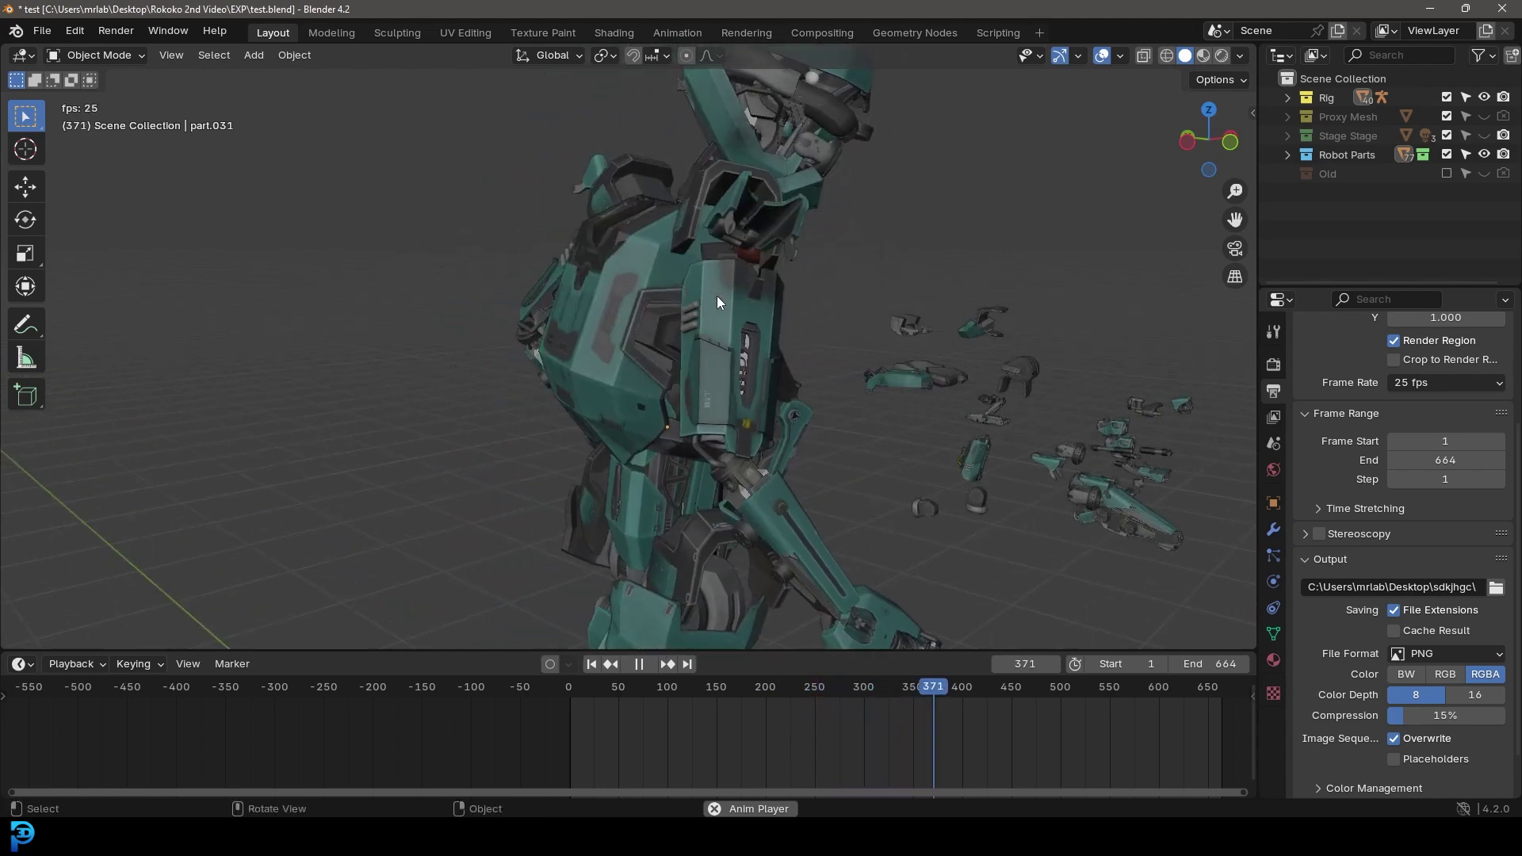
{"action": "scroll", "coordinate": [798, 299], "scroll_direction": "up", "scroll_amount": 3}
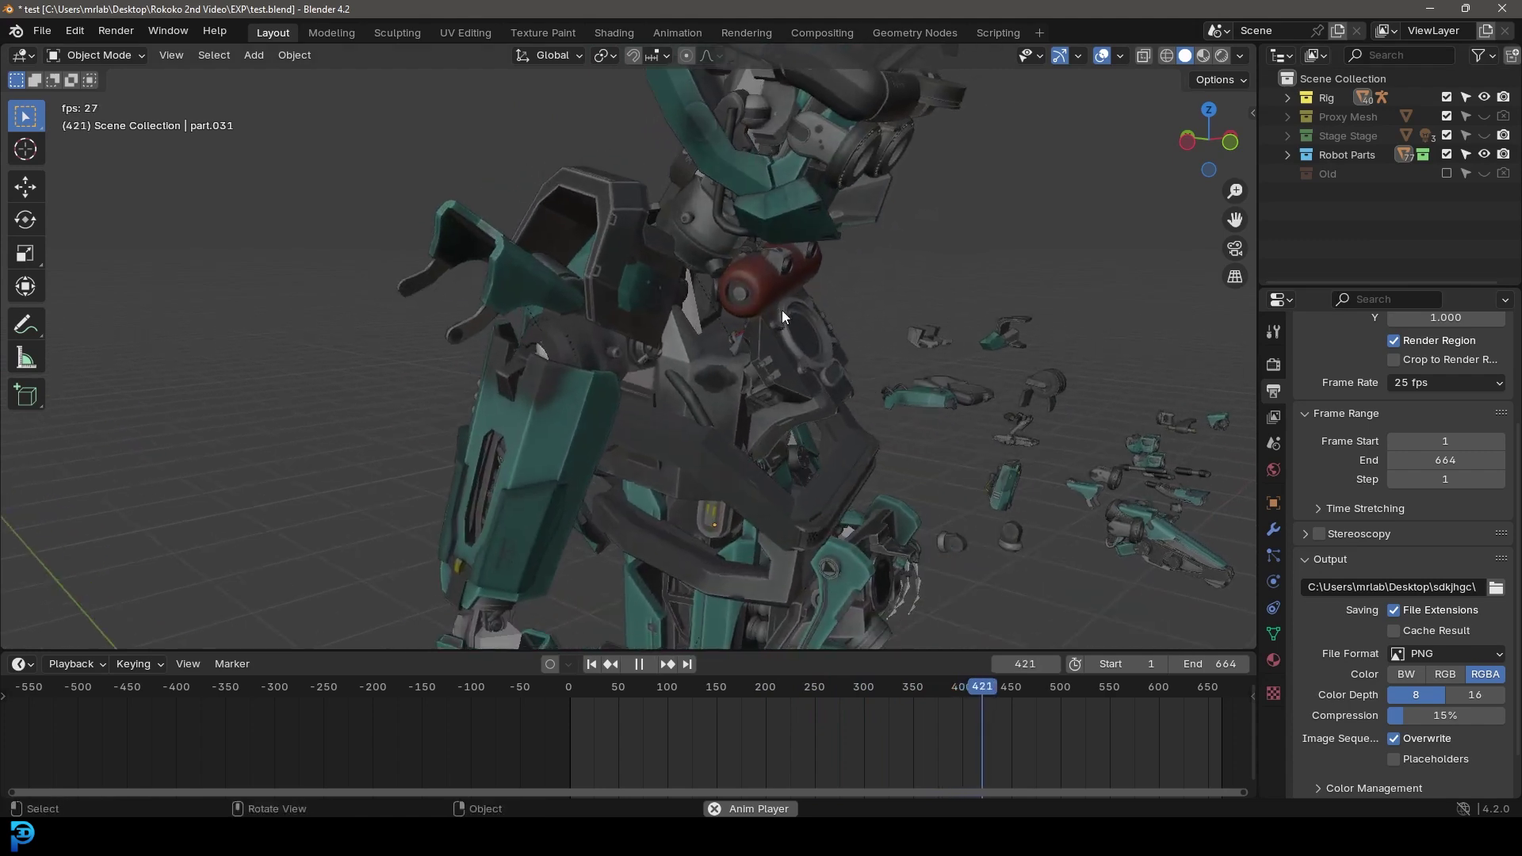
Select the loose robot parts laid out beside the animated robot in the front view.
{"action": "key", "text": "KP_1"}
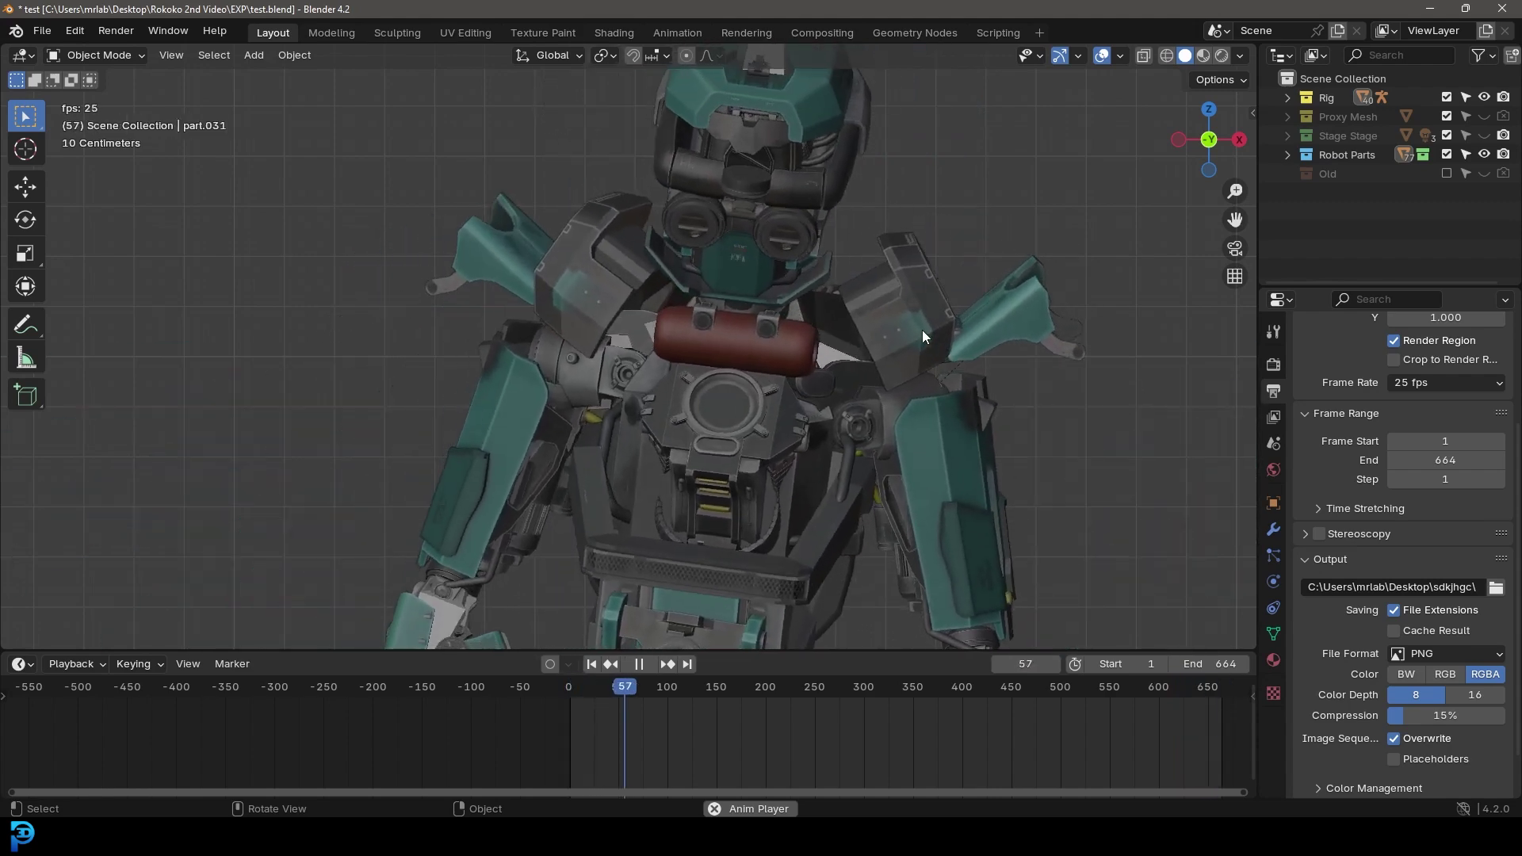
{"action": "scroll", "coordinate": [796, 270], "scroll_direction": "down", "scroll_amount": 11}
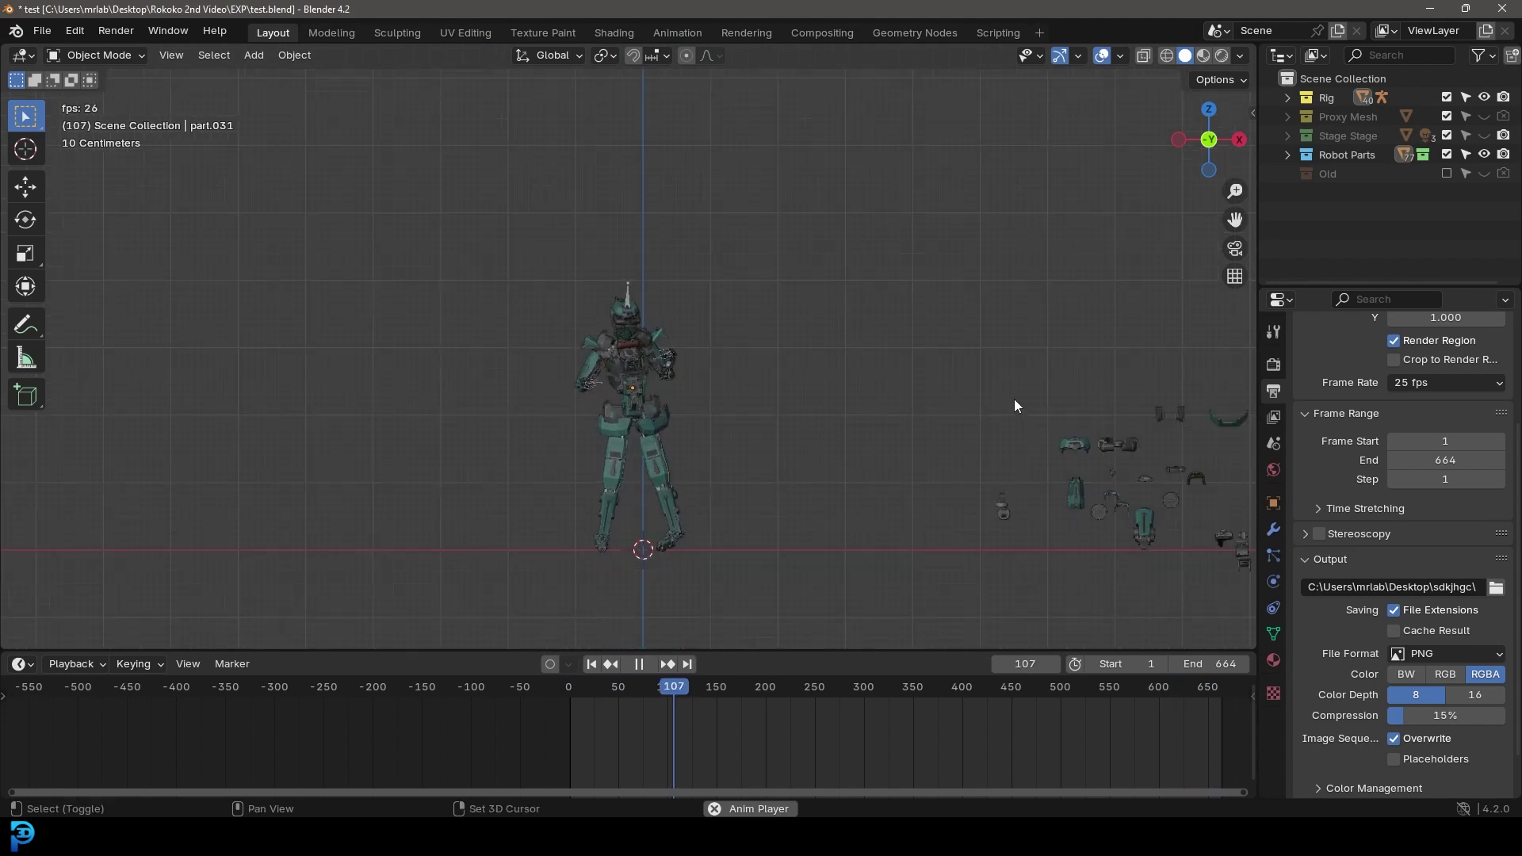
{"action": "middle_click_drag", "start_coordinate": [1248, 525], "coordinate": [928, 440], "text": "shift"}
{"action": "left_click_drag", "start_coordinate": [1094, 547], "coordinate": [618, 242]}
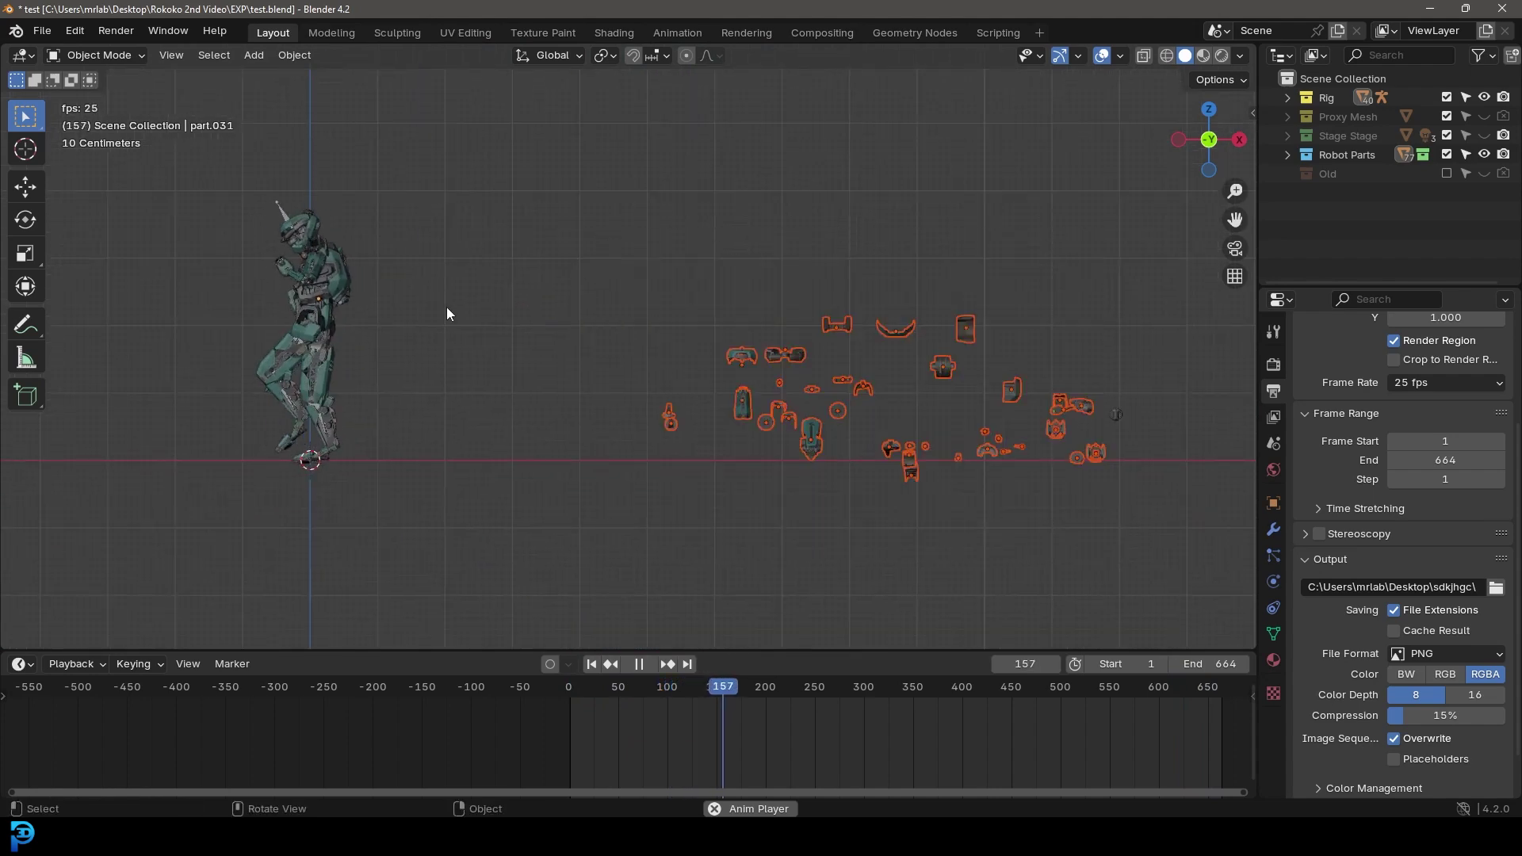
Look over the loose robot parts, then examine the T-posed proxy character and its rig in the Robot_Rig & Proxy file.
{"action": "middle_click_drag", "start_coordinate": [446, 306], "coordinate": [792, 280], "text": "shift"}
{"action": "scroll", "coordinate": [792, 280], "scroll_direction": "up", "scroll_amount": 4}
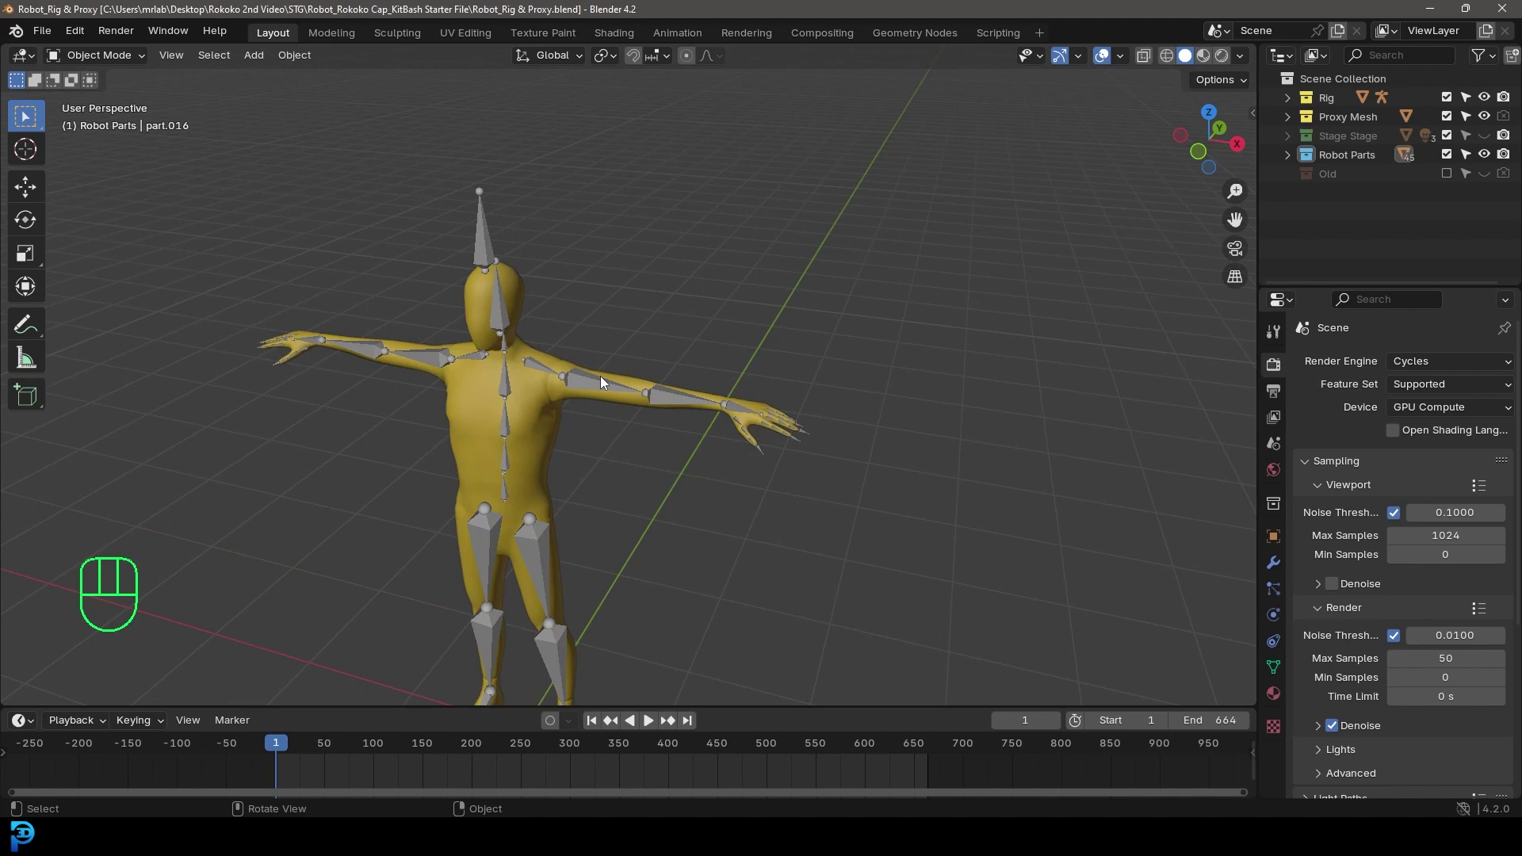
{"action": "middle_click_drag", "start_coordinate": [601, 376], "coordinate": [629, 303]}
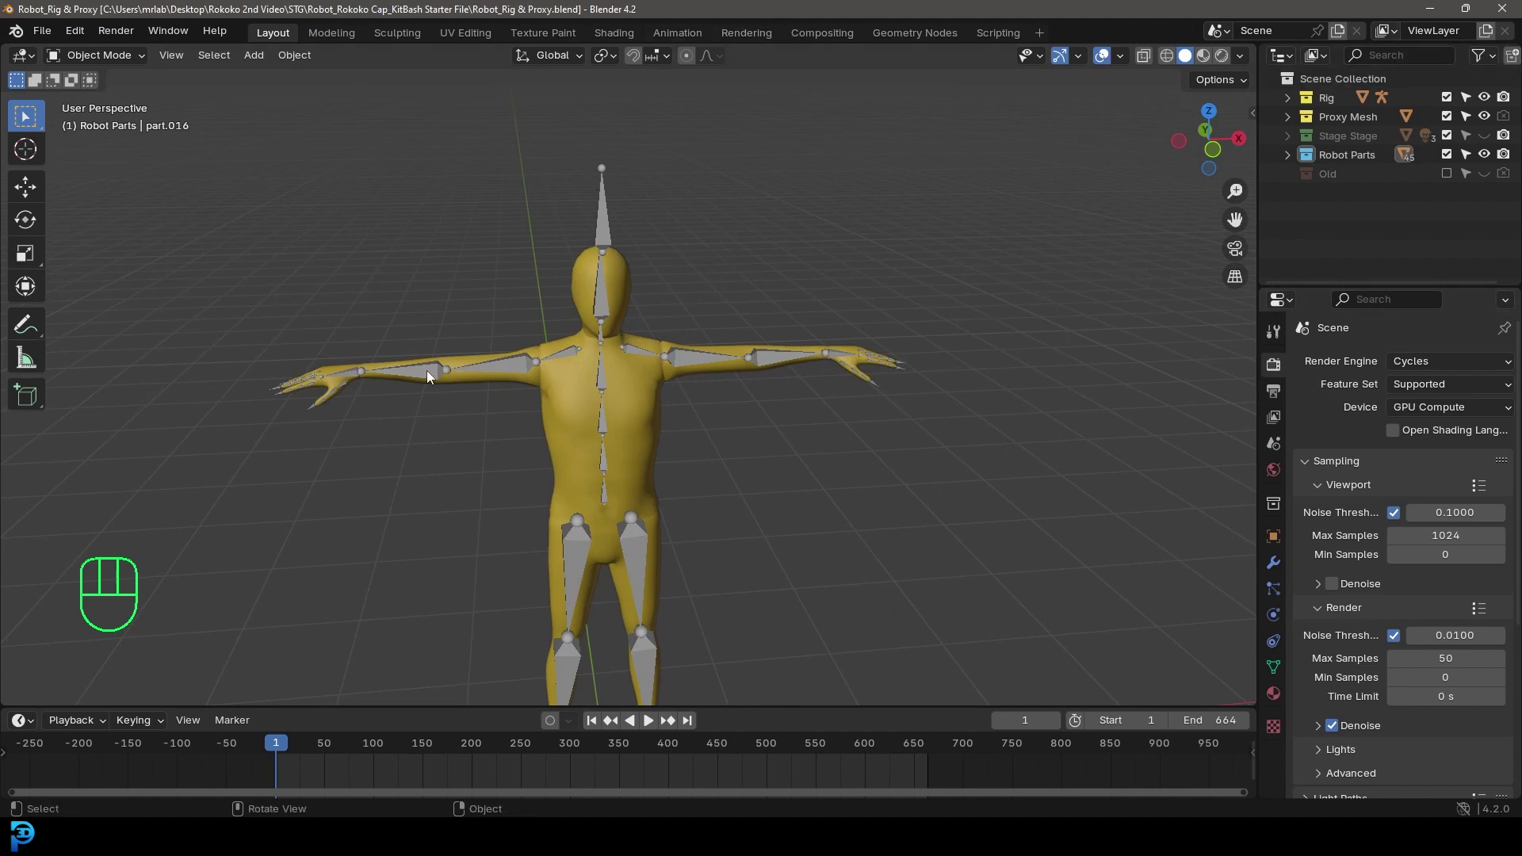
{"action": "scroll", "coordinate": [634, 262], "scroll_direction": "down", "scroll_amount": 3}
{"action": "middle_click_drag", "start_coordinate": [635, 263], "coordinate": [566, 249]}
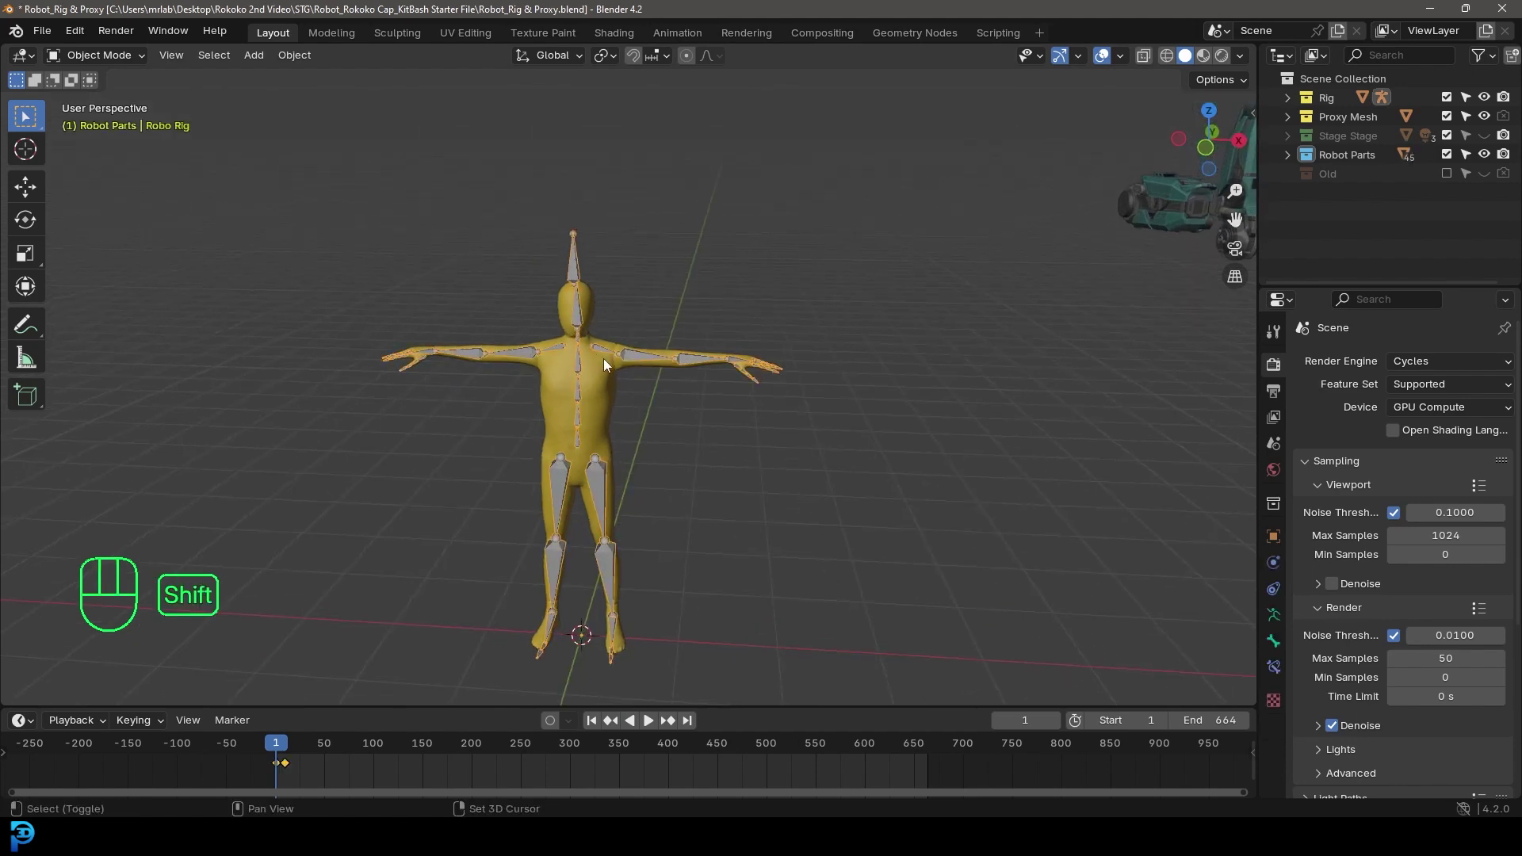
{"action": "scroll", "coordinate": [601, 359], "scroll_direction": "up", "scroll_amount": 3}
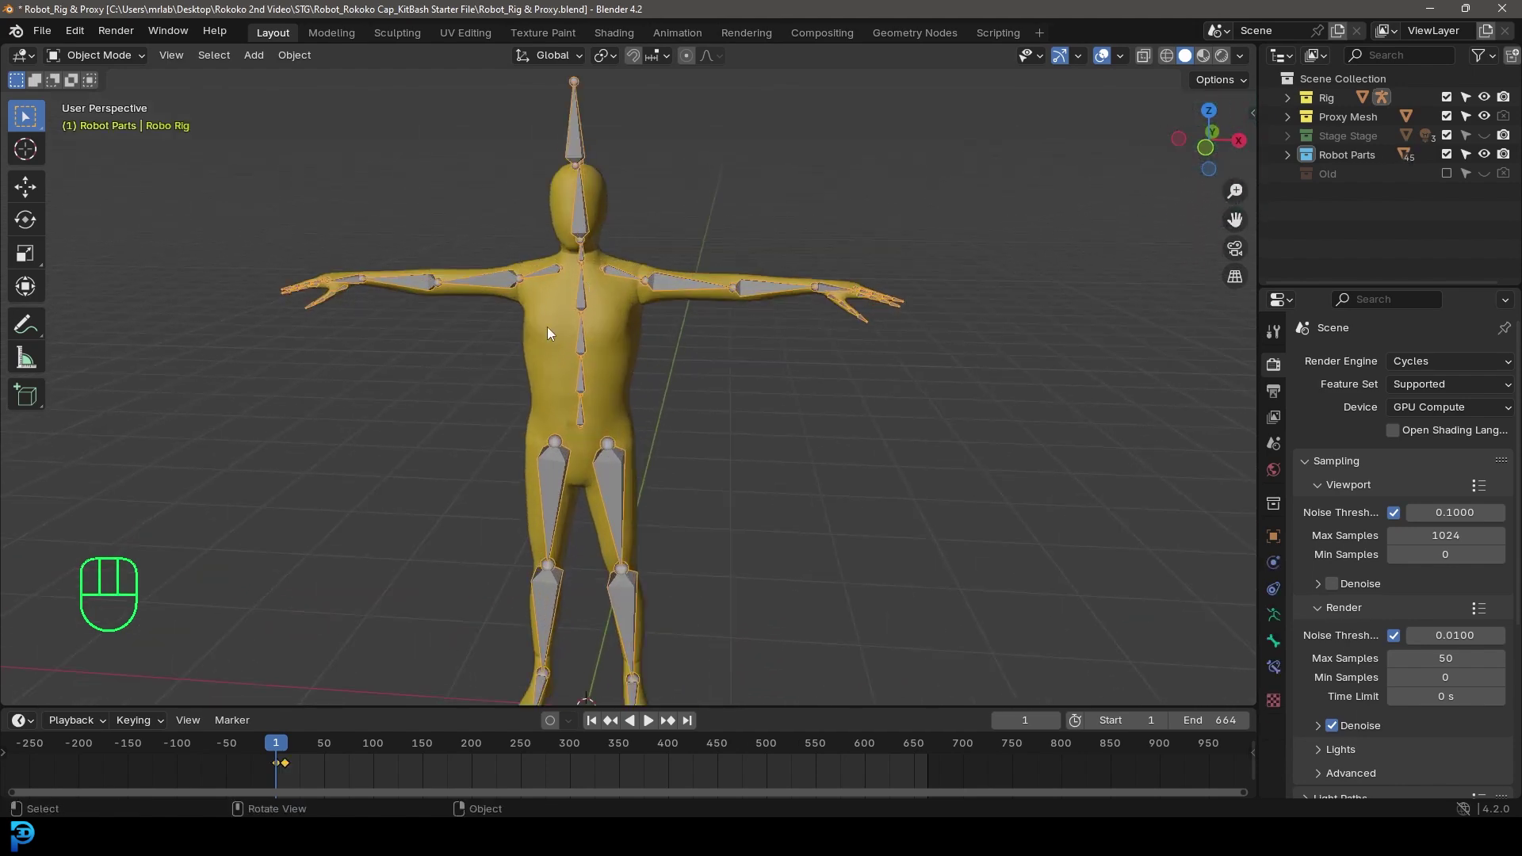
Check the Proxy Mesh and Stage collections by toggling their visibility, and examine the proxy, rig and spare parts from the front.
{"action": "left_click", "coordinate": [1481, 115]}
{"action": "left_click", "coordinate": [1481, 115]}
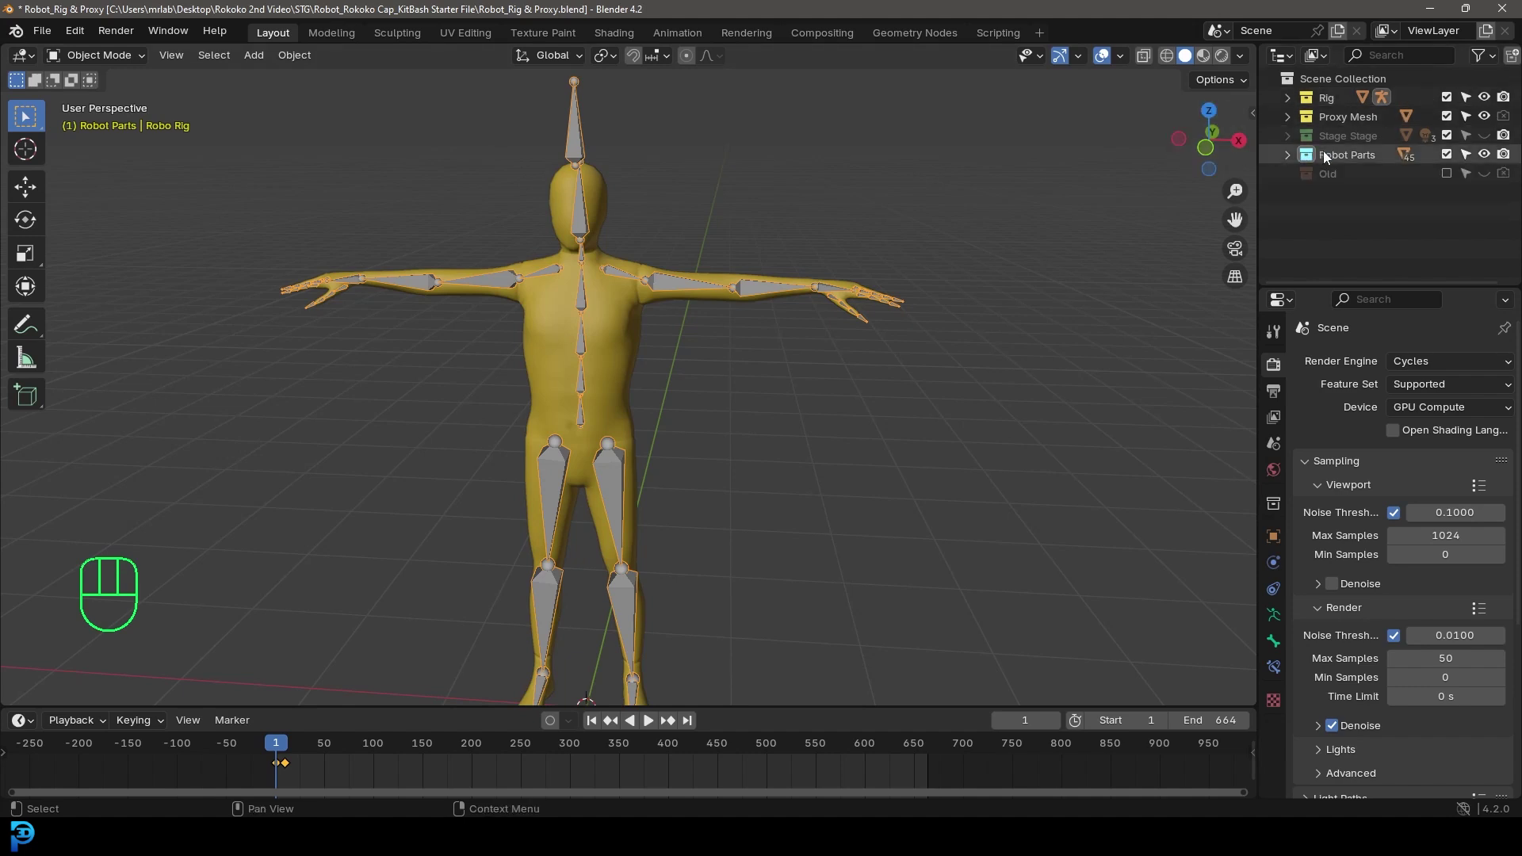
{"action": "left_click", "coordinate": [1484, 136]}
{"action": "left_click", "coordinate": [1484, 137]}
{"action": "scroll", "coordinate": [931, 282], "scroll_direction": "down", "scroll_amount": 8}
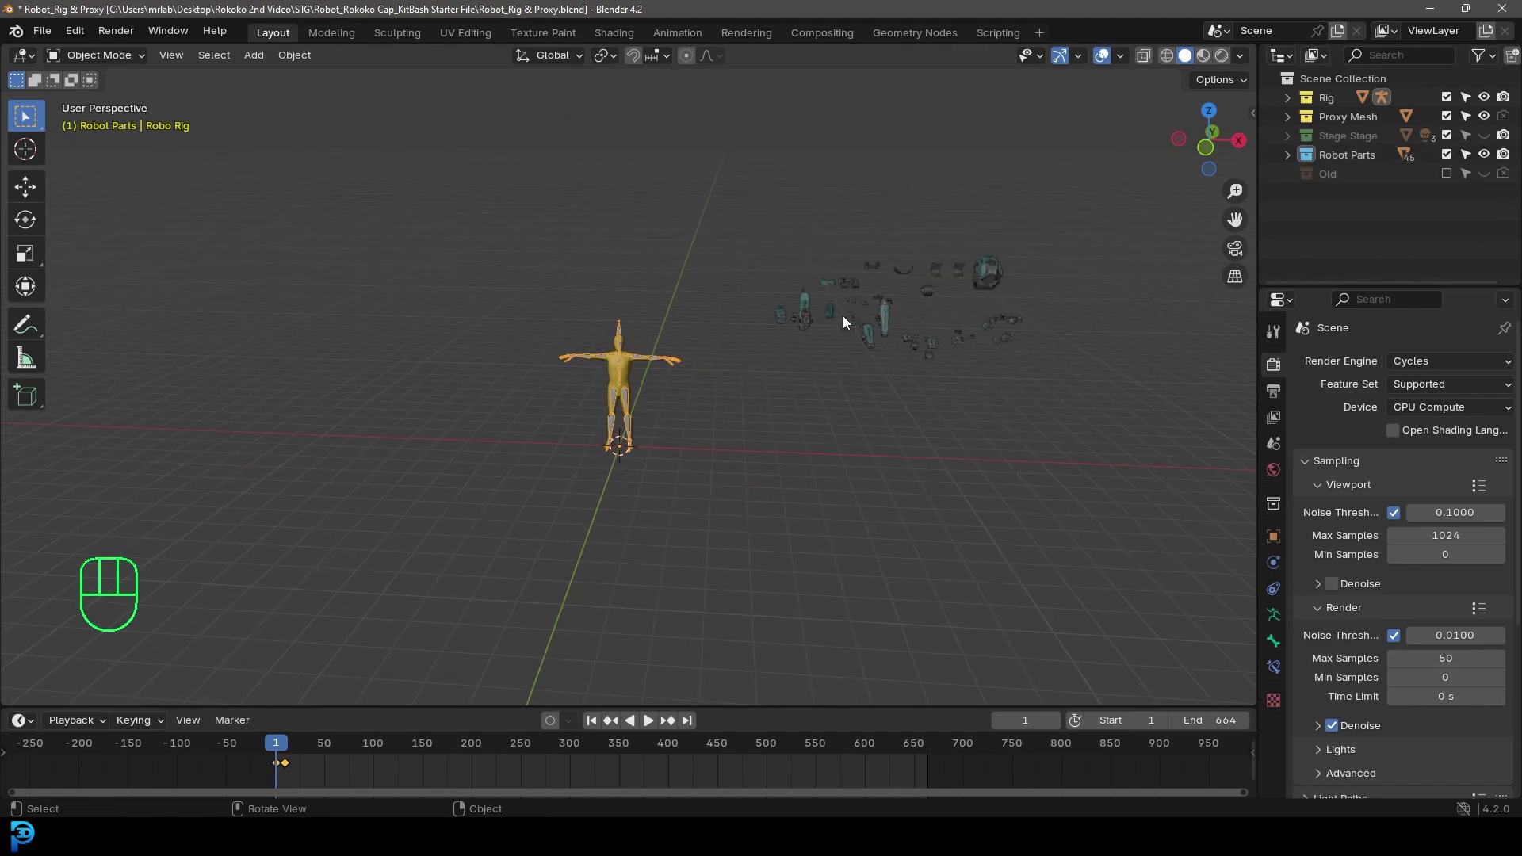
{"action": "key", "text": "KP_1"}
{"action": "scroll", "coordinate": [793, 325], "scroll_direction": "up", "scroll_amount": 3}
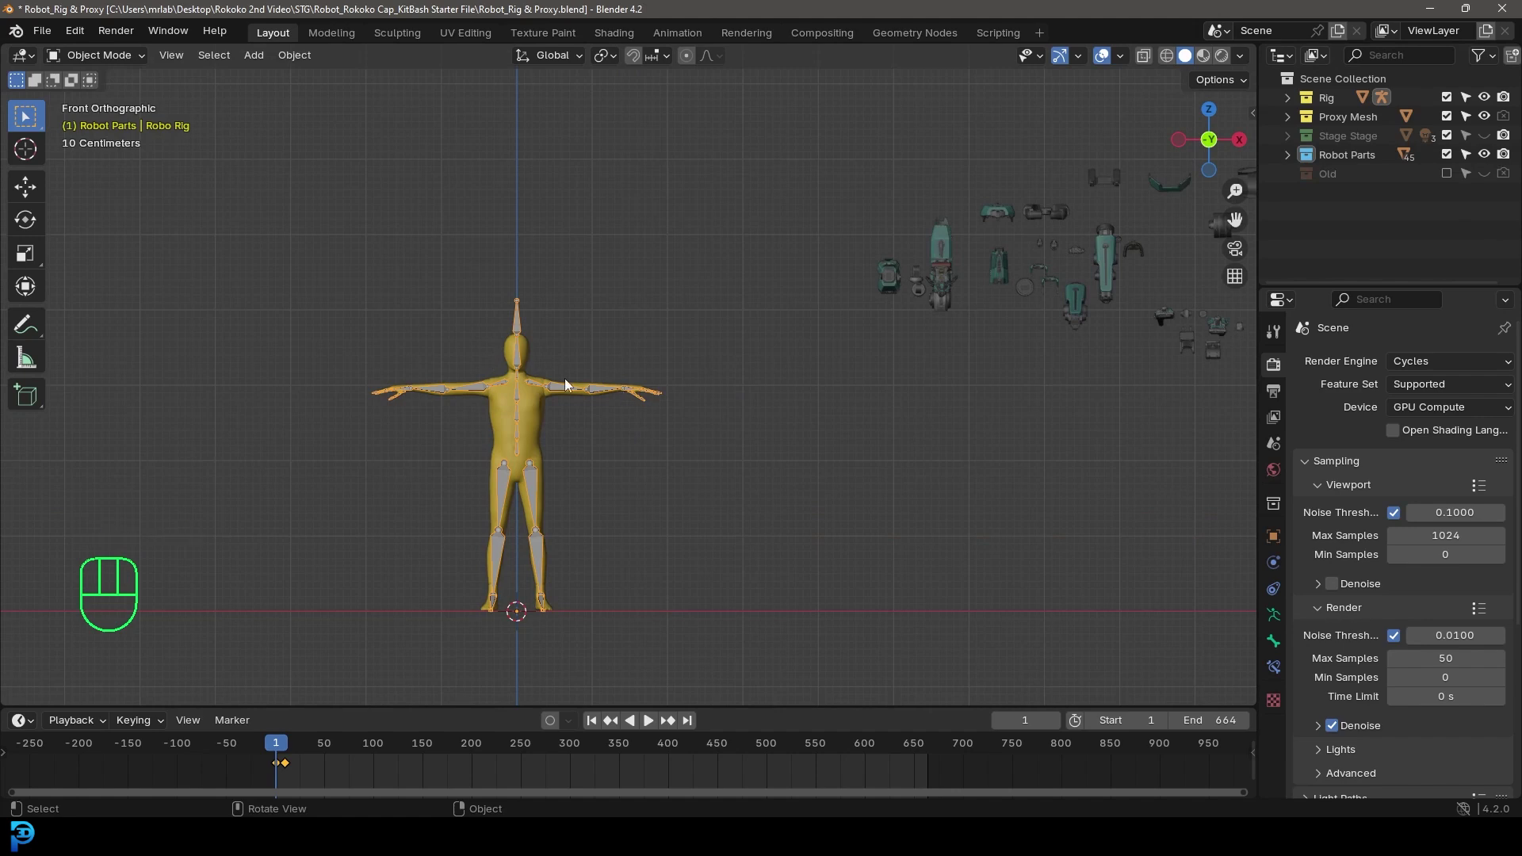
{"action": "scroll", "coordinate": [543, 373], "scroll_direction": "up", "scroll_amount": 3}
{"action": "middle_click_drag", "start_coordinate": [420, 409], "coordinate": [586, 354], "text": "shift"}
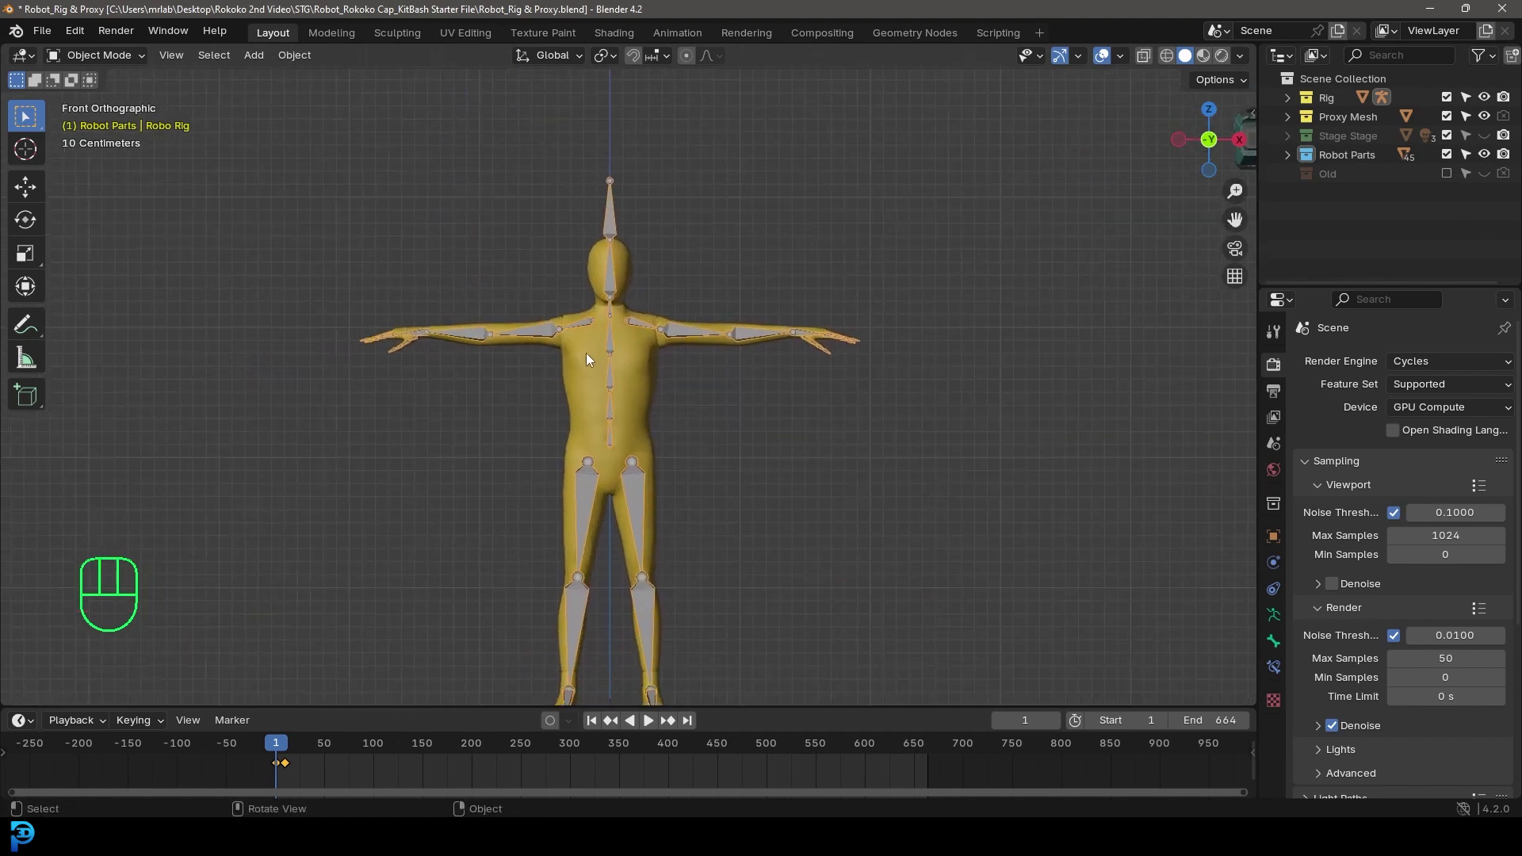
{"action": "scroll", "coordinate": [587, 353], "scroll_direction": "up", "scroll_amount": 2}
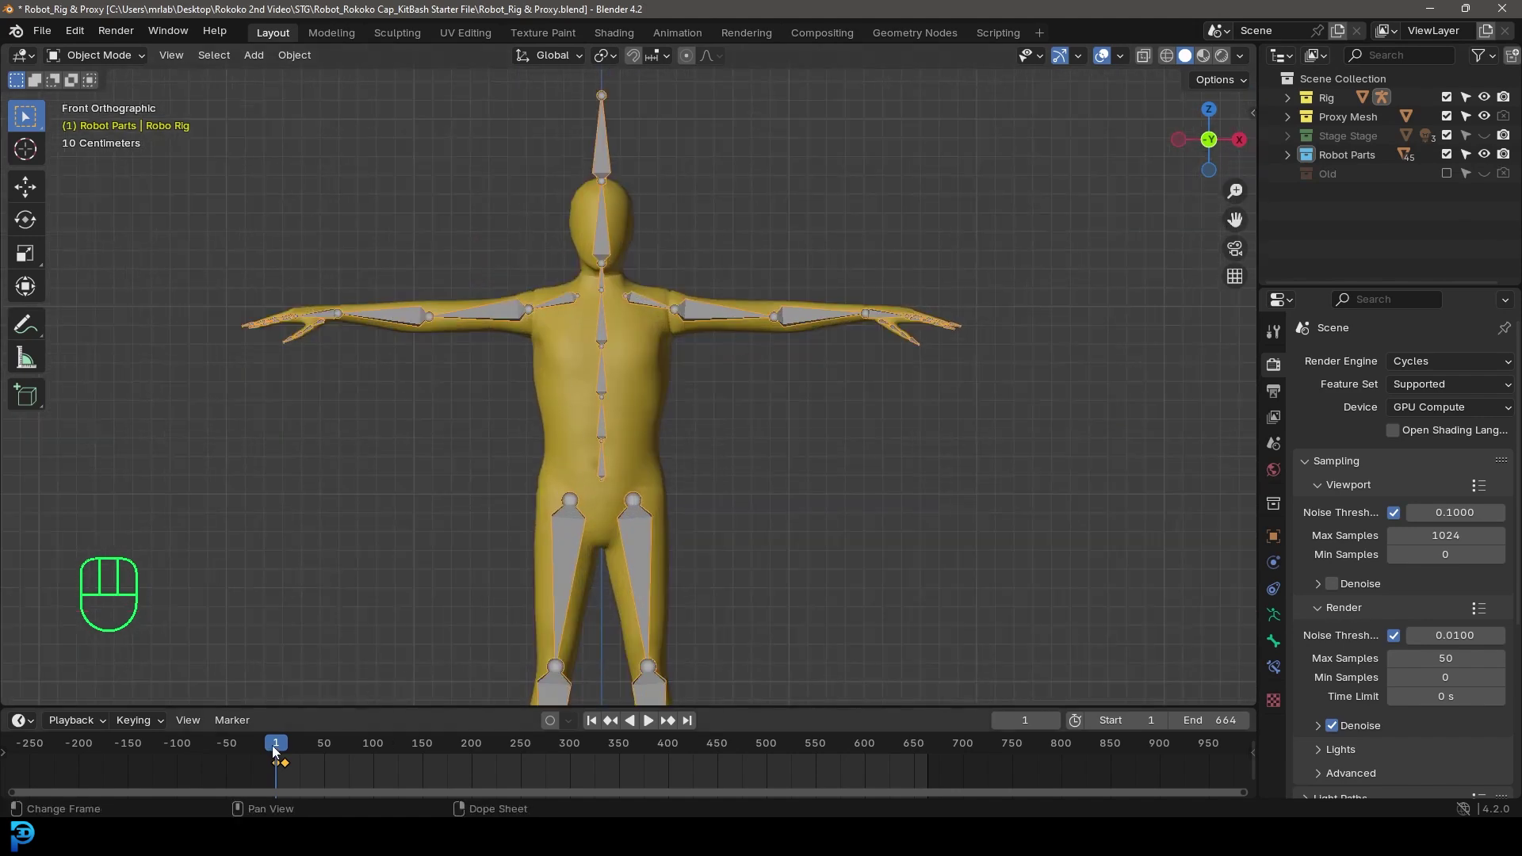
Check the rig's playback from frame 1 and hide the Proxy Mesh collection so only the armature remains visible.
{"action": "key", "text": "space"}
{"action": "left_click", "coordinate": [276, 781]}
{"action": "key", "text": "space"}
{"action": "scroll", "coordinate": [769, 371], "scroll_direction": "down", "scroll_amount": 7}
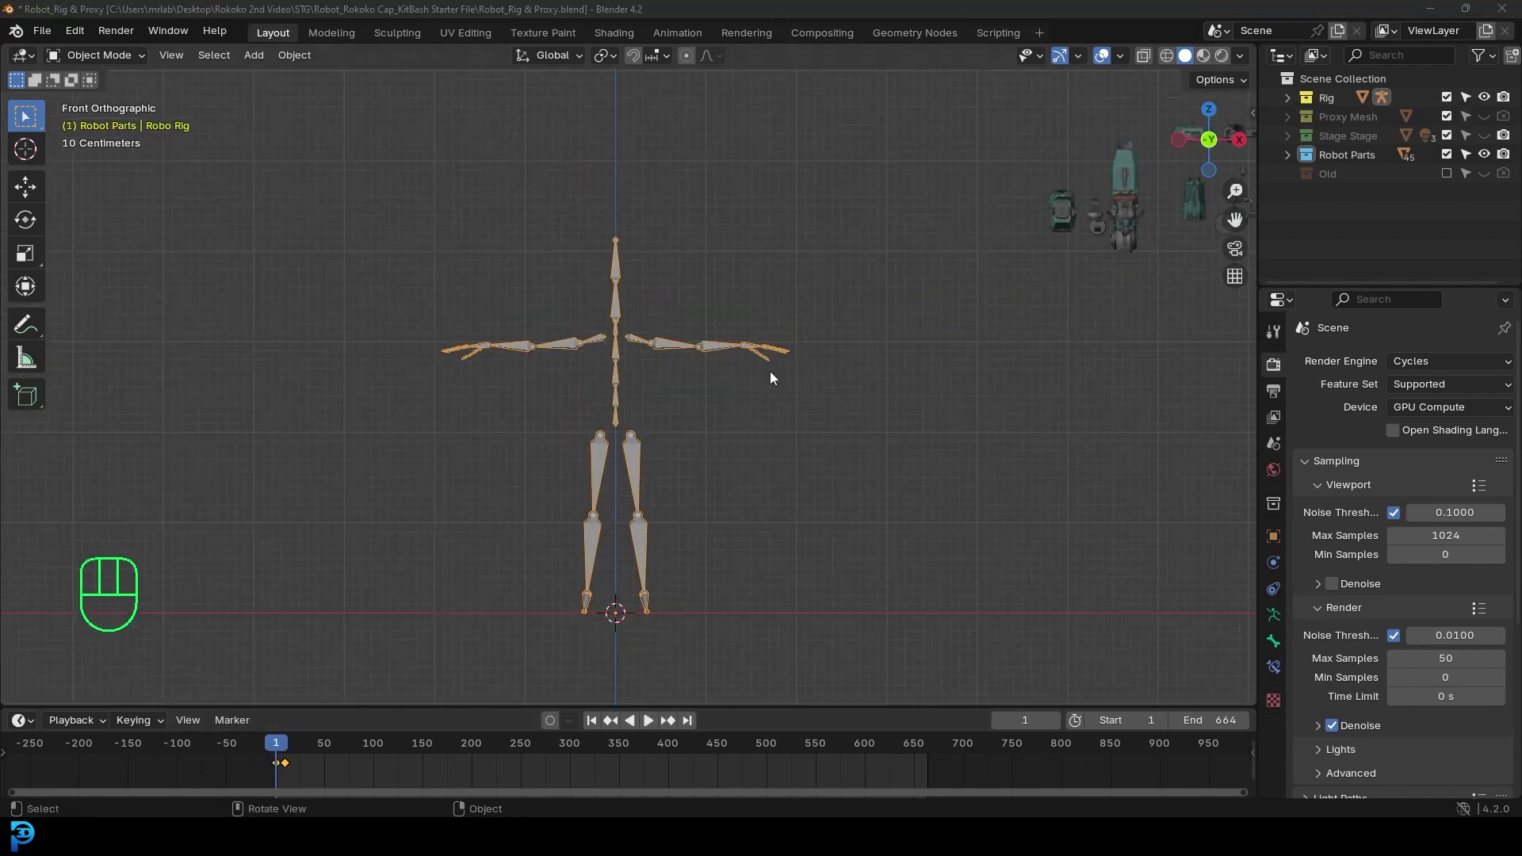
Examine the robot parts laid out beside the rig from the front and top views.
{"action": "middle_click_drag", "start_coordinate": [952, 298], "coordinate": [746, 353], "text": "shift"}
{"action": "scroll", "coordinate": [1122, 284], "scroll_direction": "up", "scroll_amount": 1}
{"action": "scroll", "coordinate": [1122, 290], "scroll_direction": "up", "scroll_amount": 4}
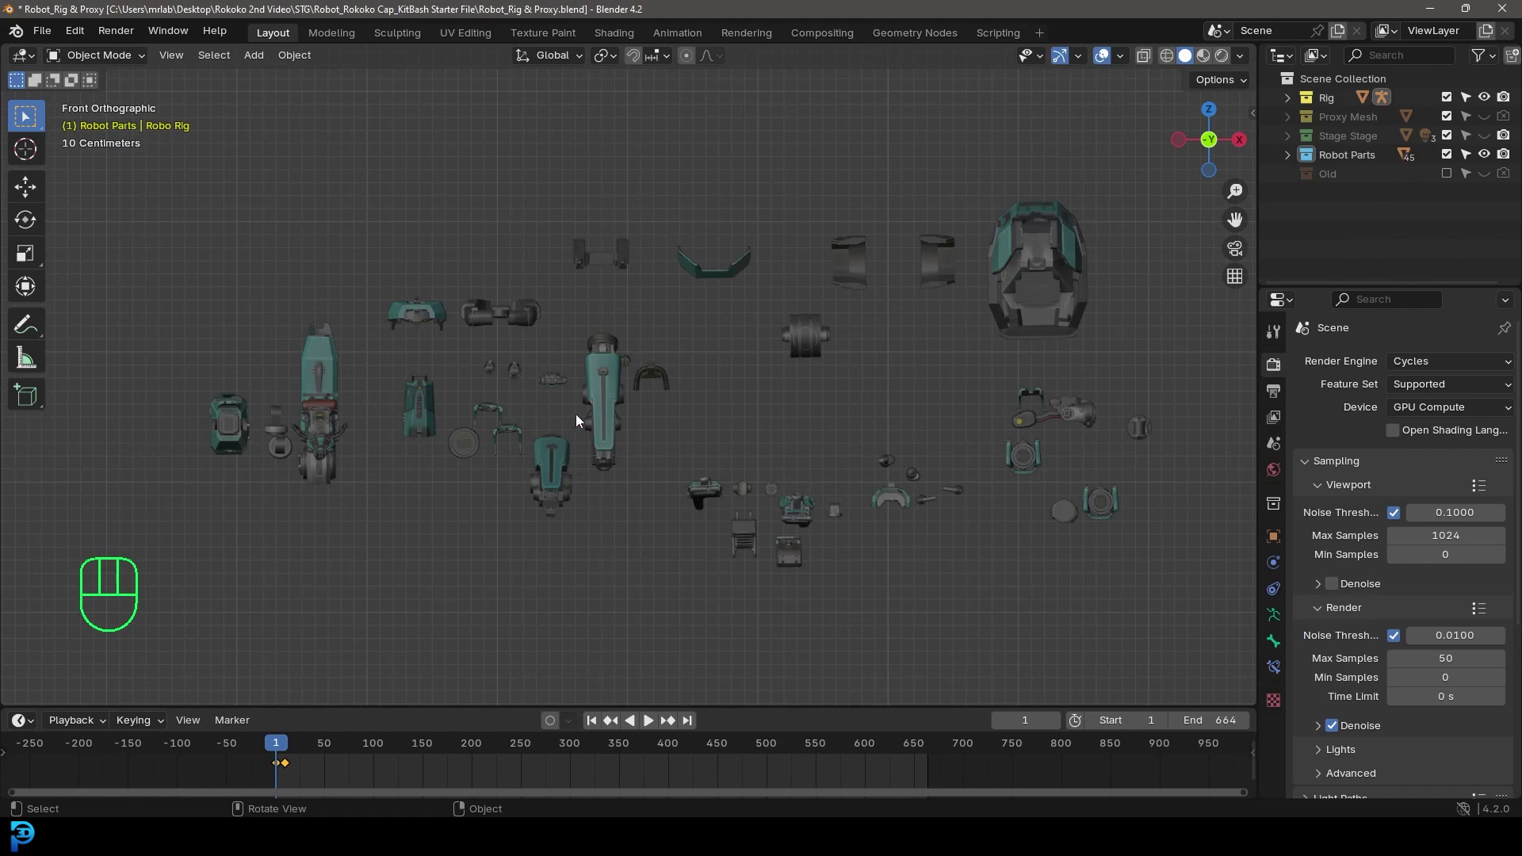
{"action": "key", "text": "KP_7"}
{"action": "middle_click_drag", "start_coordinate": [488, 505], "coordinate": [644, 337], "text": "shift"}
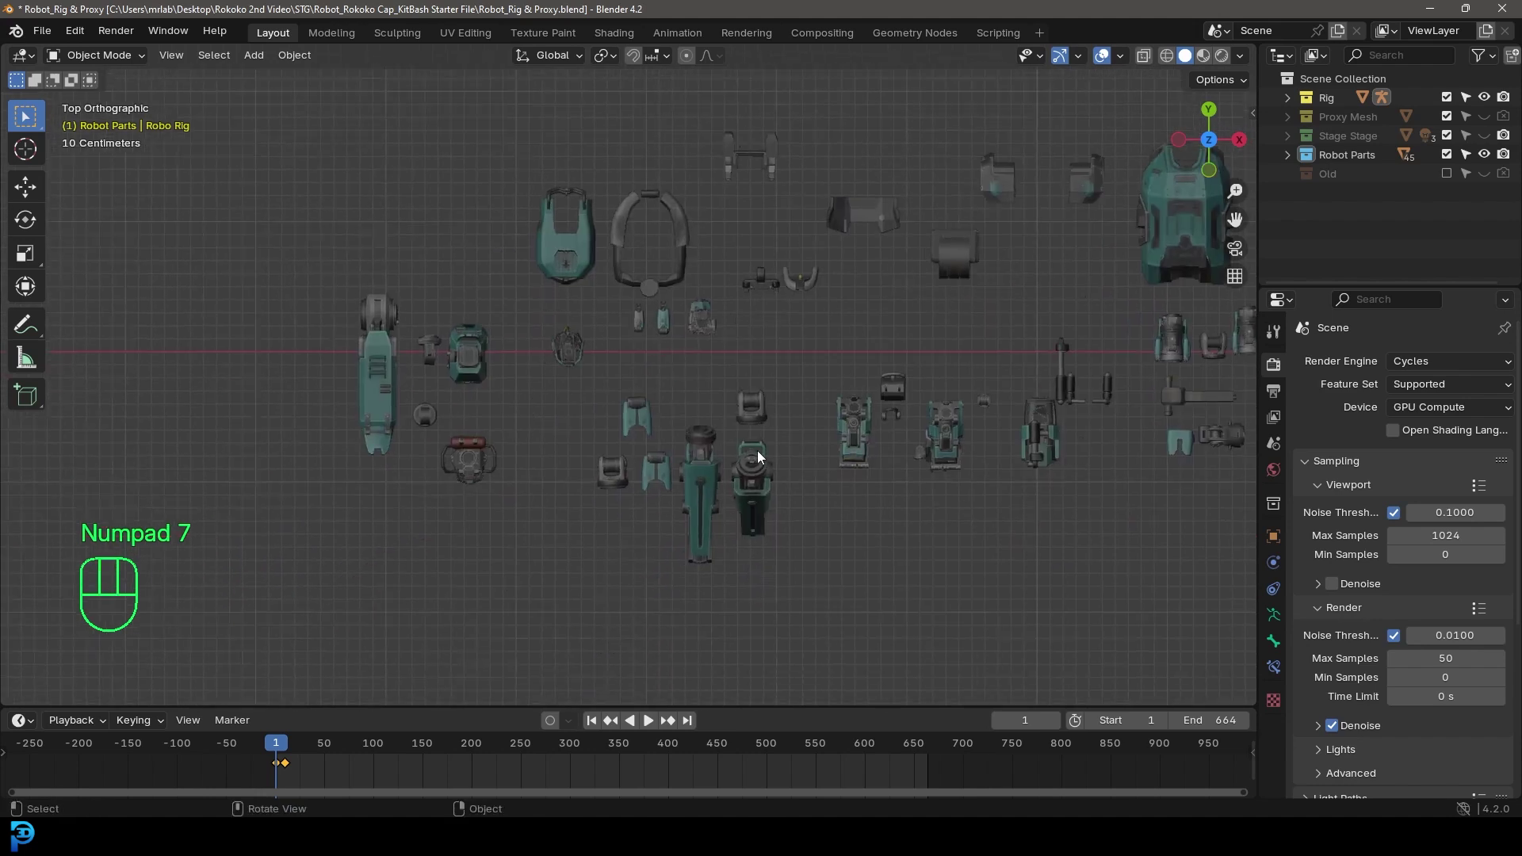
{"action": "middle_click_drag", "start_coordinate": [844, 417], "coordinate": [619, 422], "text": "shift"}
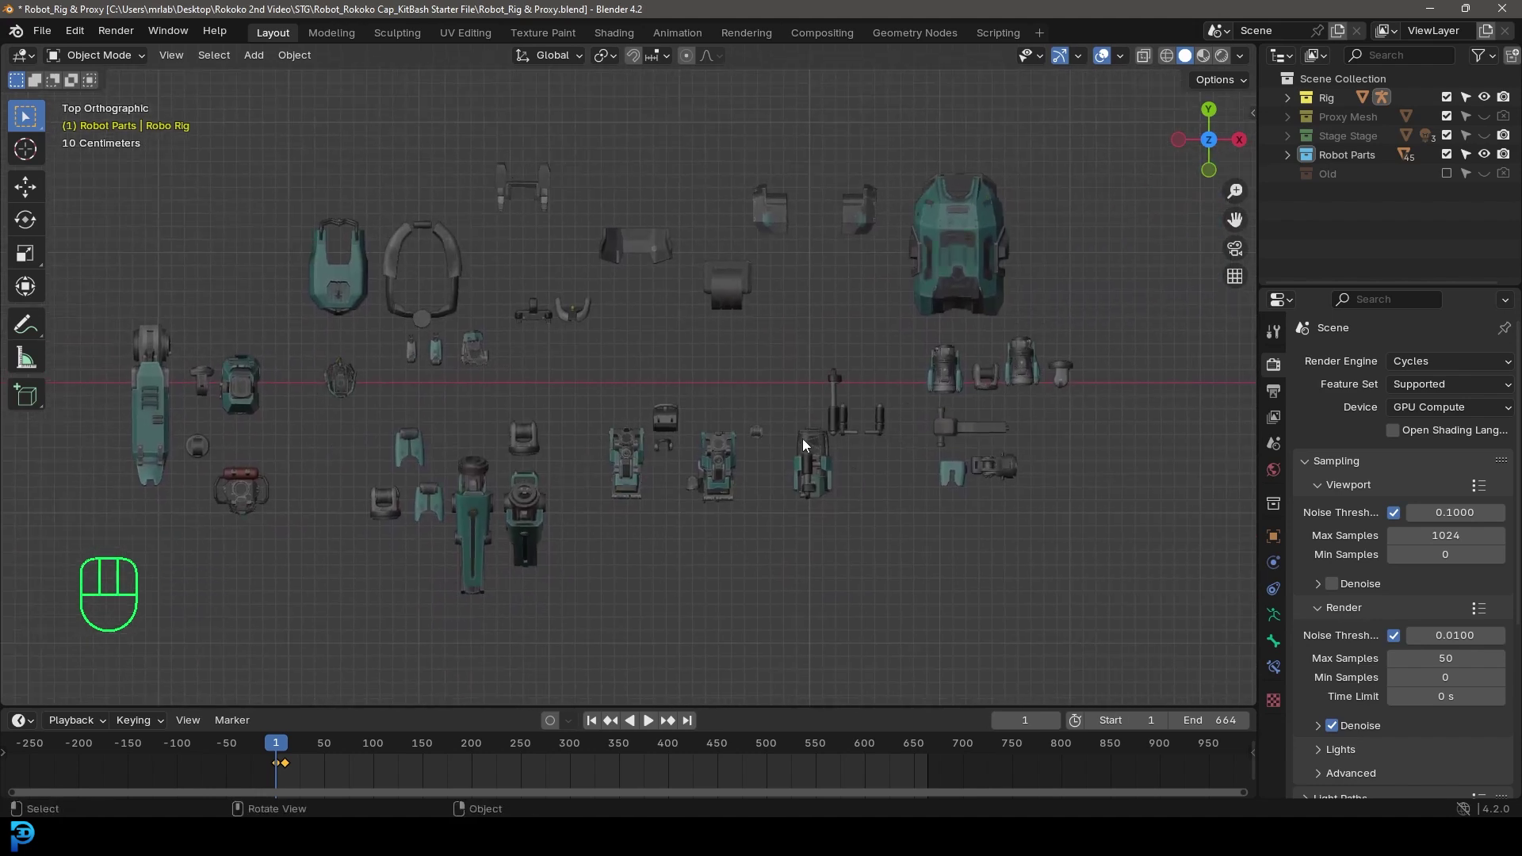
{"action": "middle_click_drag", "start_coordinate": [472, 512], "coordinate": [637, 502], "text": "shift"}
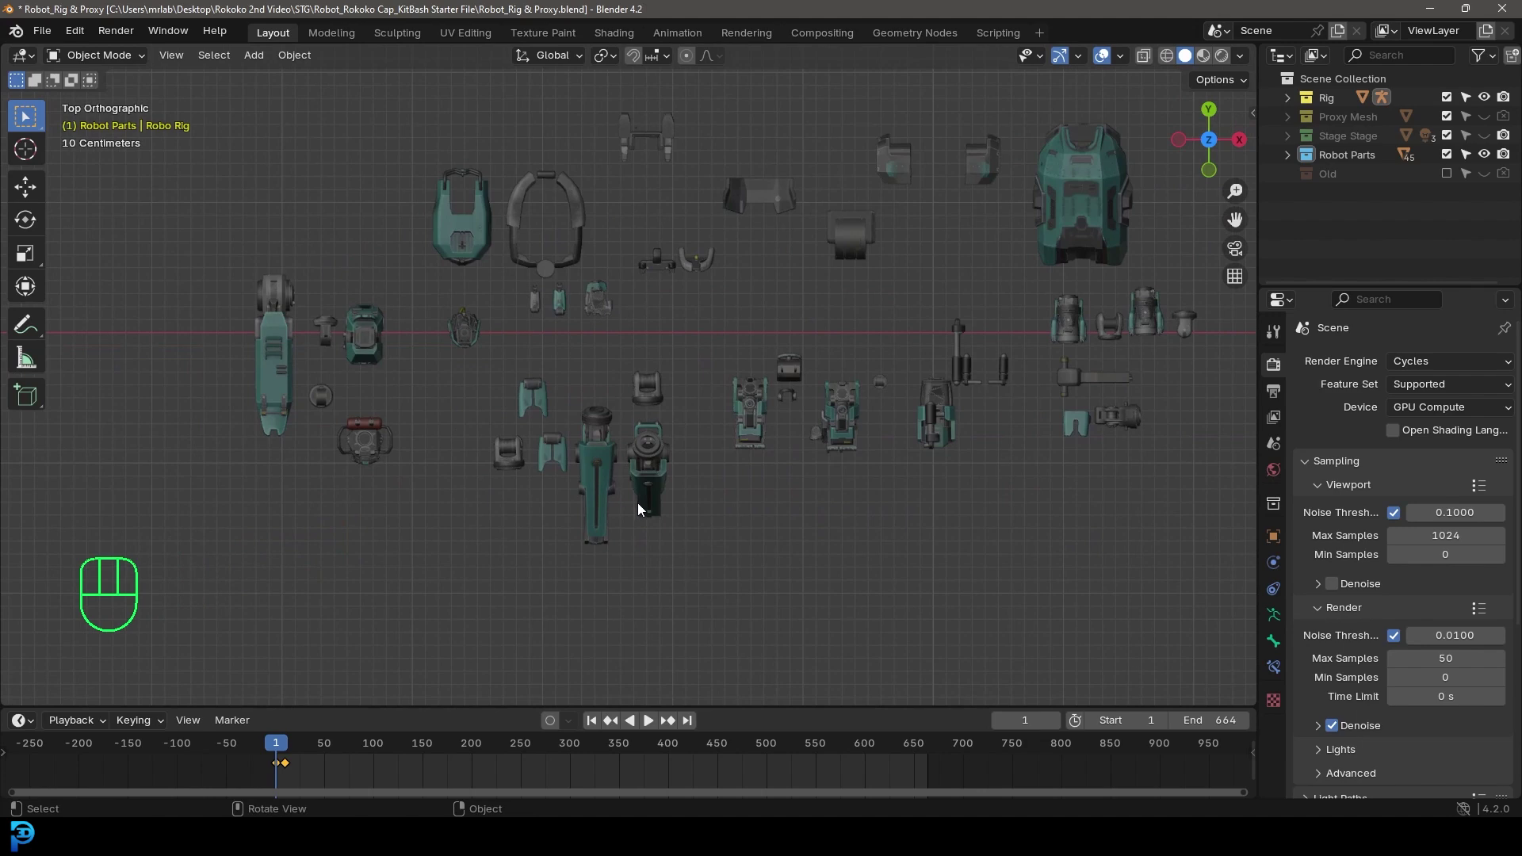
Duplicate the long teal leg part from the parts layout and place the copy beside the rig's legs in front view.
{"action": "middle_click_drag", "start_coordinate": [298, 402], "coordinate": [609, 269], "text": "shift"}
{"action": "scroll", "coordinate": [567, 507], "scroll_direction": "up", "scroll_amount": 5}
{"action": "middle_click_drag", "start_coordinate": [567, 507], "coordinate": [823, 394]}
{"action": "key", "text": "KP_1"}
{"action": "scroll", "coordinate": [517, 453], "scroll_direction": "down", "scroll_amount": 6}
{"action": "key", "text": "shift+d"}
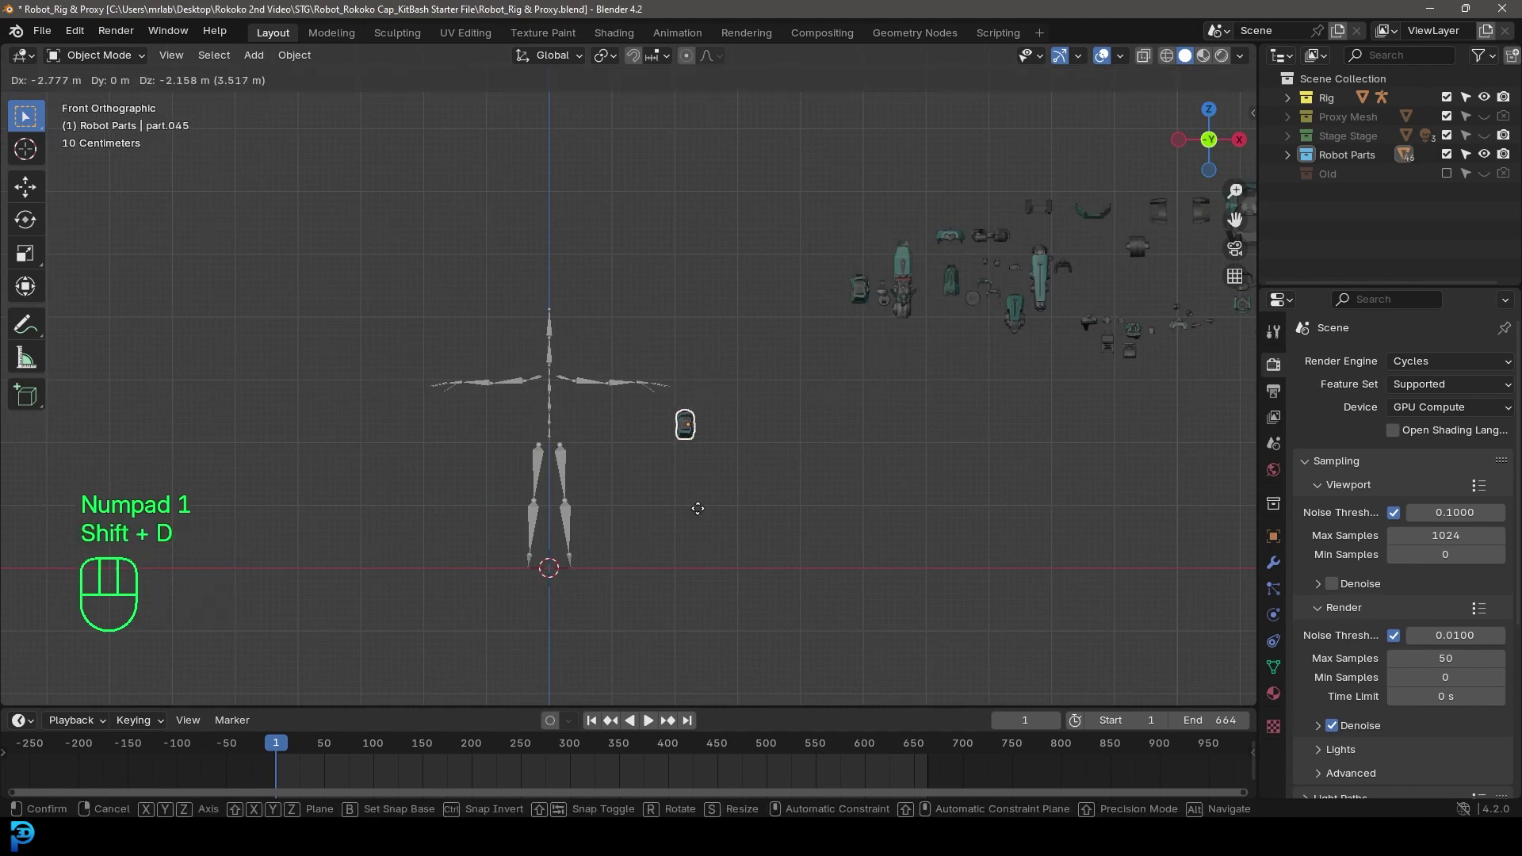
{"action": "left_click", "coordinate": [599, 530]}
Rotate the duplicated leg part about the X axis, then by about 176 degrees in front view, so it hangs beside the thigh bone.
{"action": "middle_click_drag", "start_coordinate": [611, 535], "coordinate": [750, 460], "text": "shift"}
{"action": "scroll", "coordinate": [750, 460], "scroll_direction": "up", "scroll_amount": 3}
{"action": "middle_click_drag", "start_coordinate": [791, 515], "coordinate": [769, 446], "text": "shift"}
{"action": "scroll", "coordinate": [842, 324], "scroll_direction": "up", "scroll_amount": 4}
{"action": "middle_click_drag", "start_coordinate": [842, 327], "coordinate": [754, 412], "text": "shift"}
{"action": "key", "text": "r"}
{"action": "key", "text": "x"}
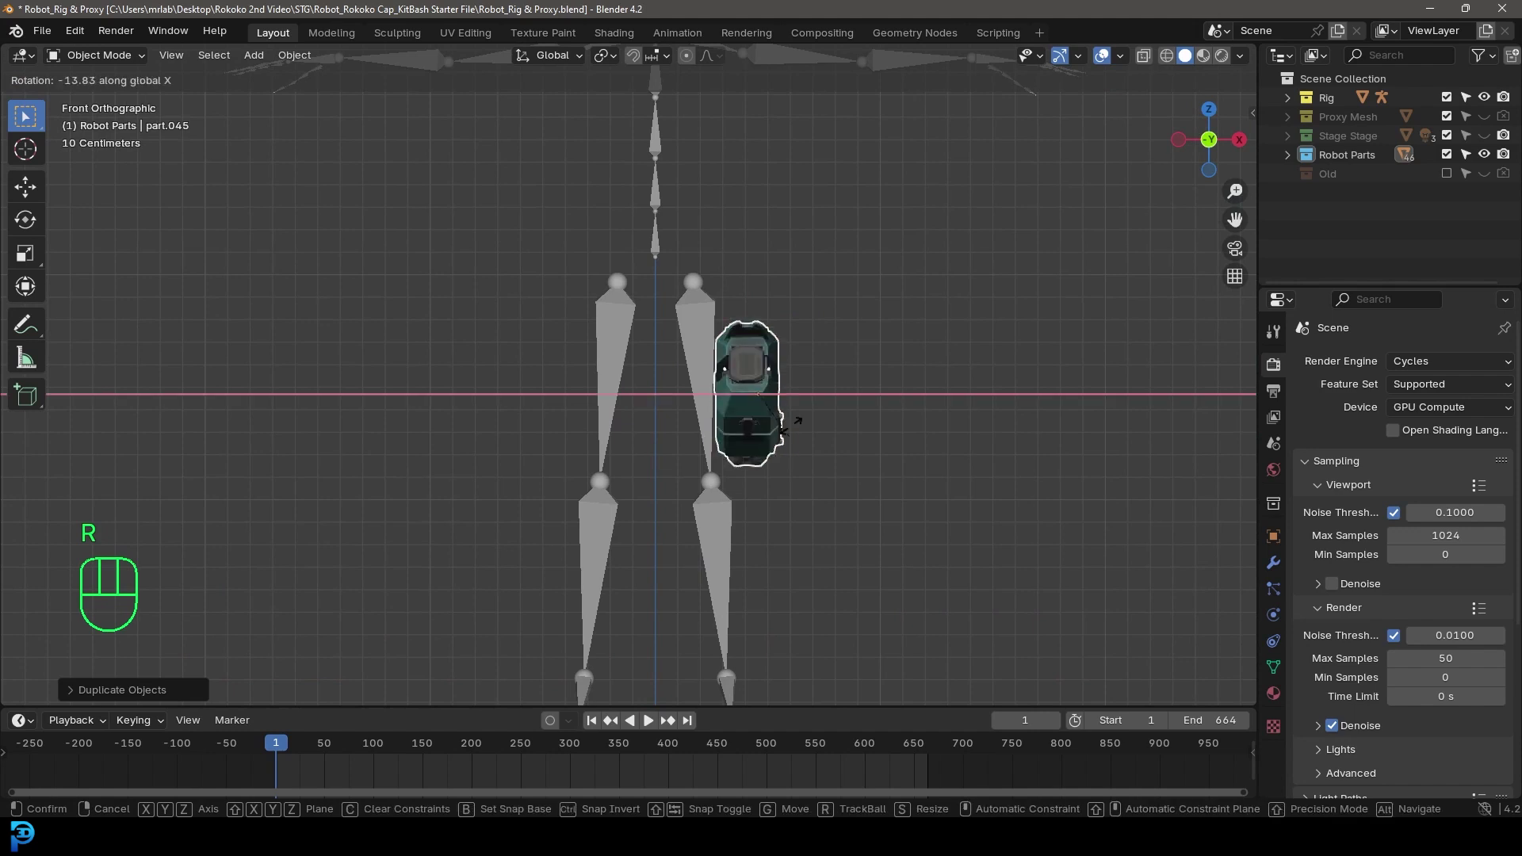
{"action": "left_click", "coordinate": [801, 381]}
{"action": "key", "text": "r"}
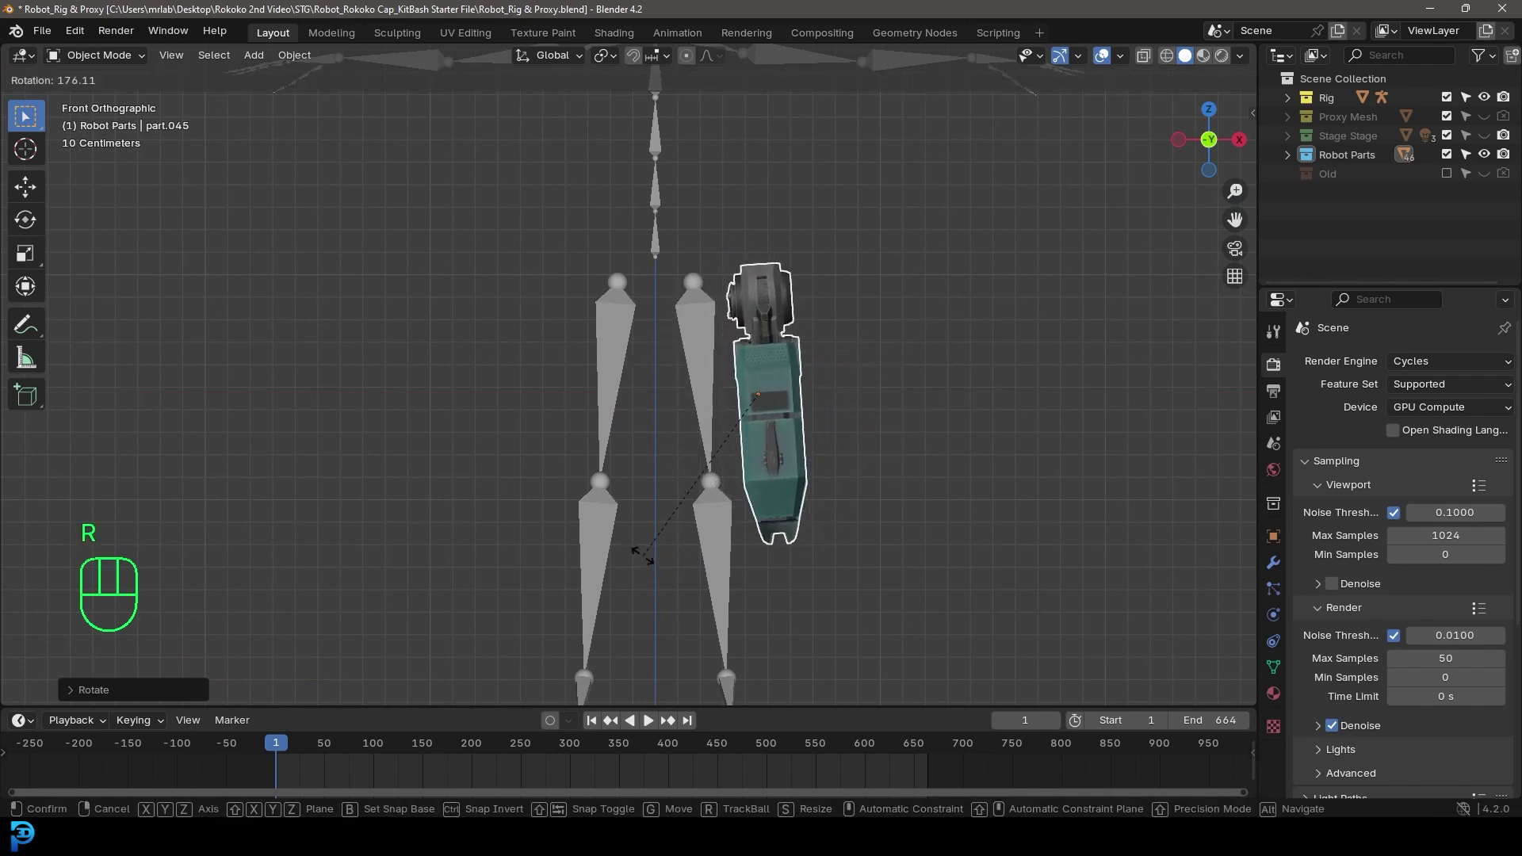
{"action": "left_click", "coordinate": [646, 557]}
Move the upper leg part over the thigh bone in side view and rotate it about -6.6 degrees to match the bone.
{"action": "key", "text": "KP_3"}
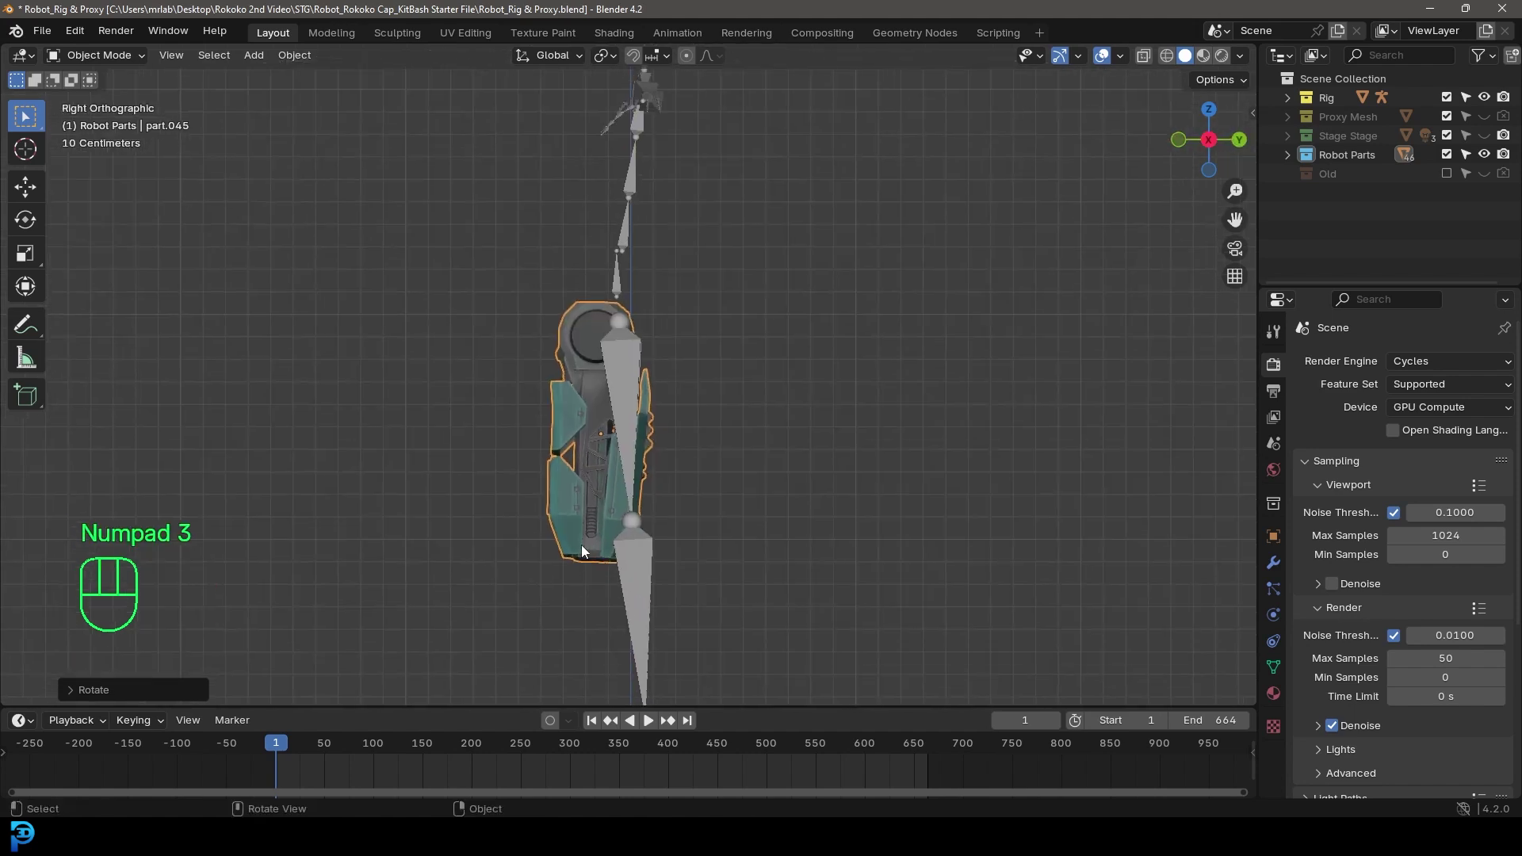
{"action": "key", "text": "g"}
{"action": "left_click", "coordinate": [625, 517]}
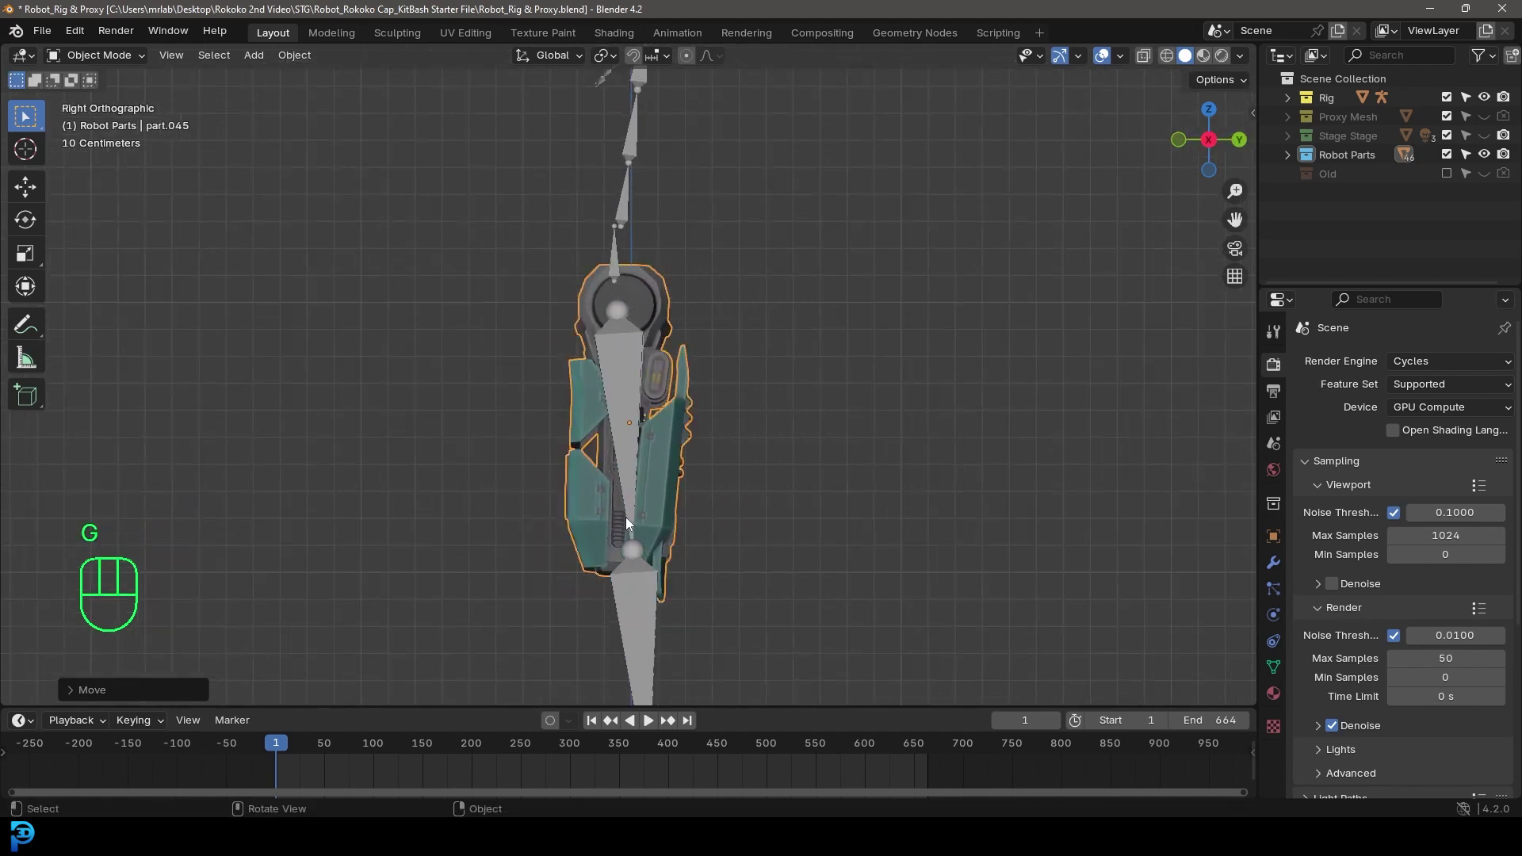
{"action": "key", "text": "r"}
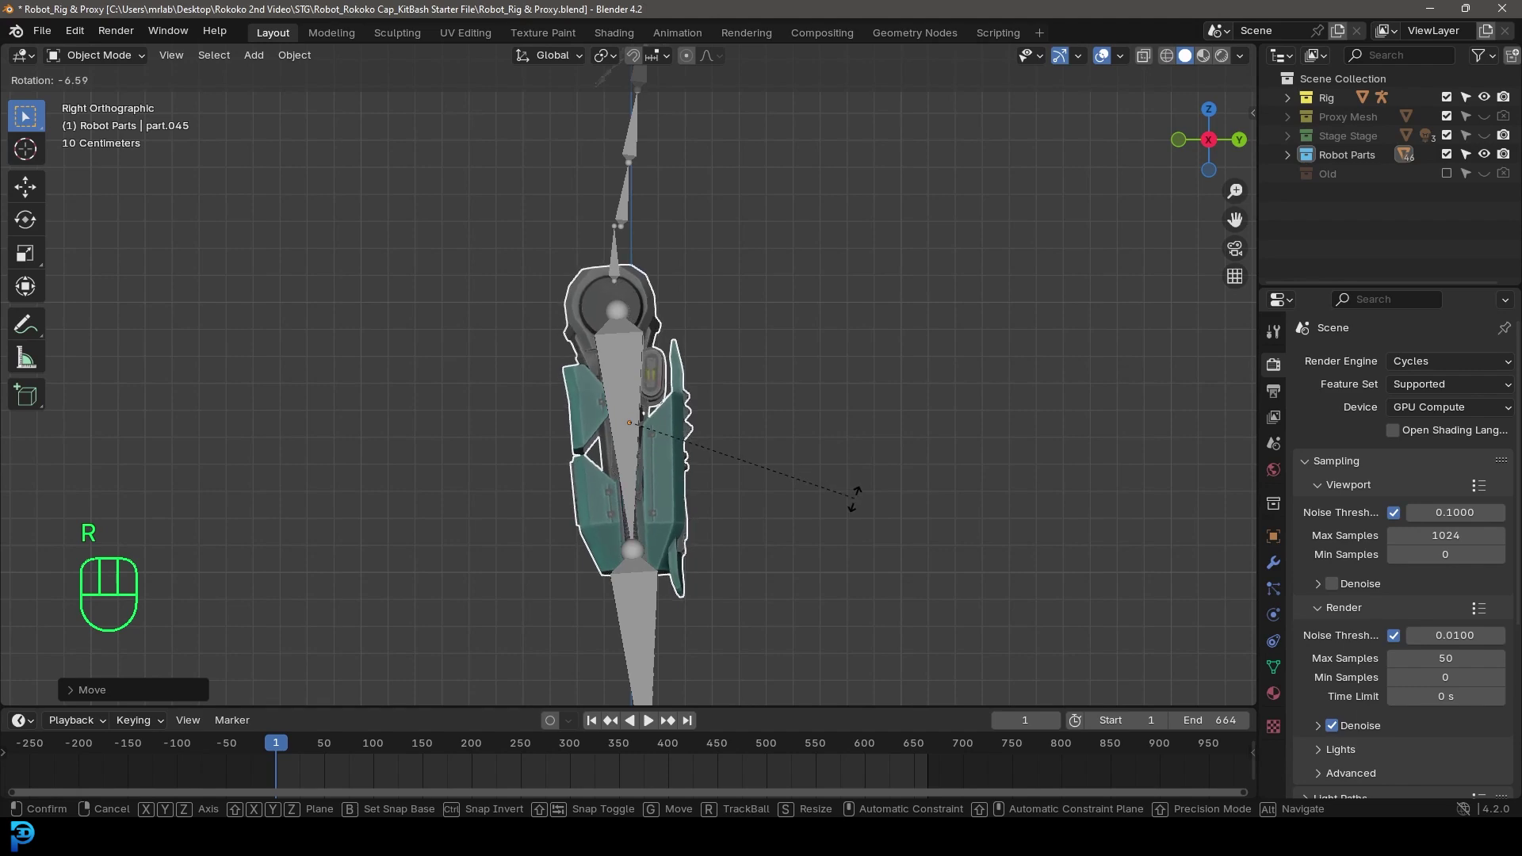
{"action": "left_click", "coordinate": [853, 497]}
{"action": "key", "text": "g"}
{"action": "left_click", "coordinate": [855, 505]}
{"action": "key", "text": "KP_1"}
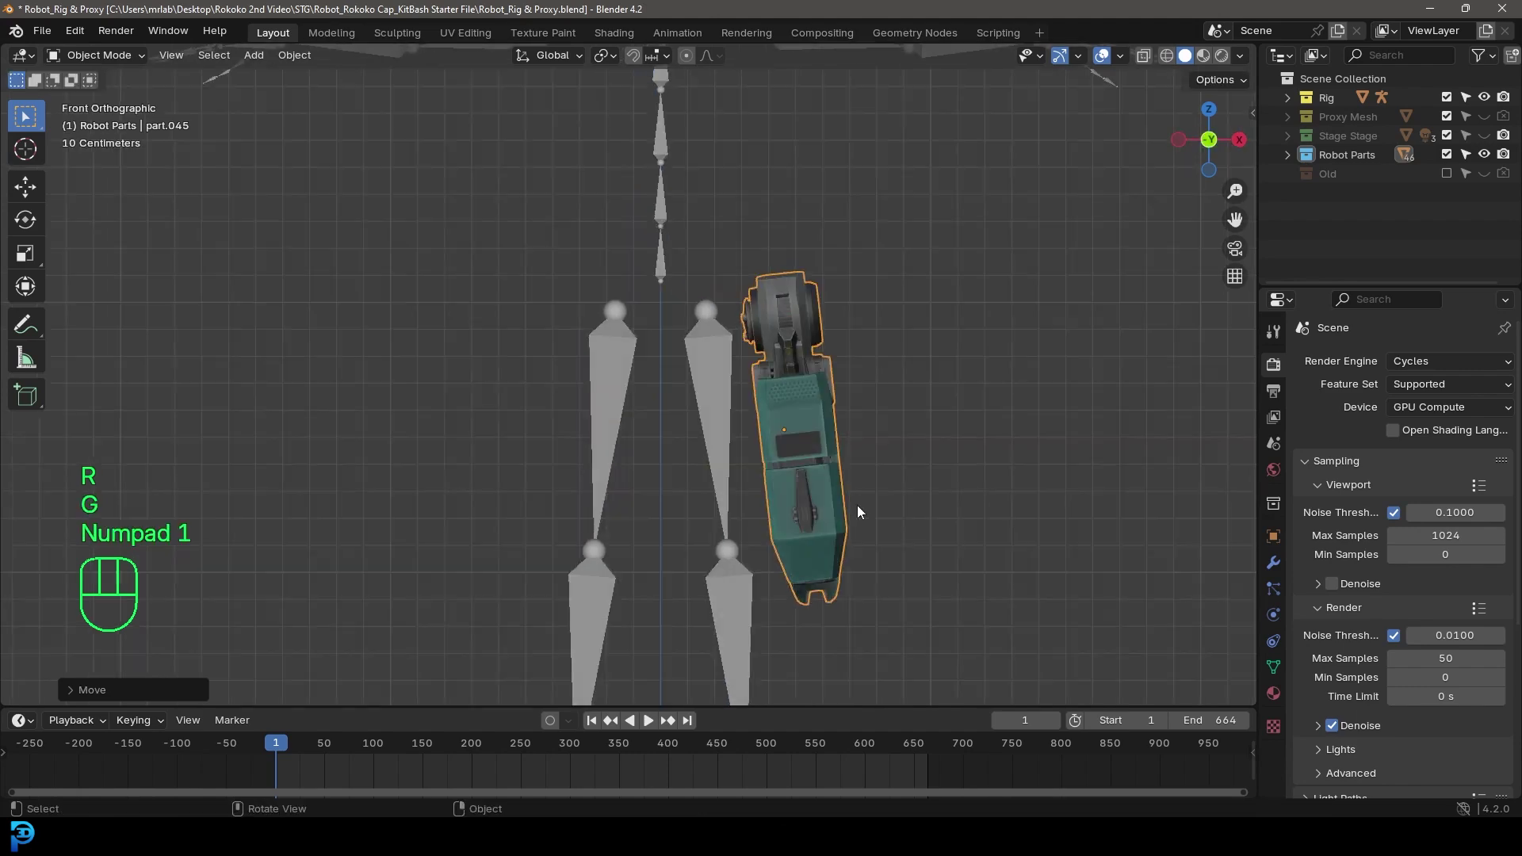
Align the upper leg part with the left thigh bone in front view and scale it to about 0.83.
{"action": "key", "text": "g"}
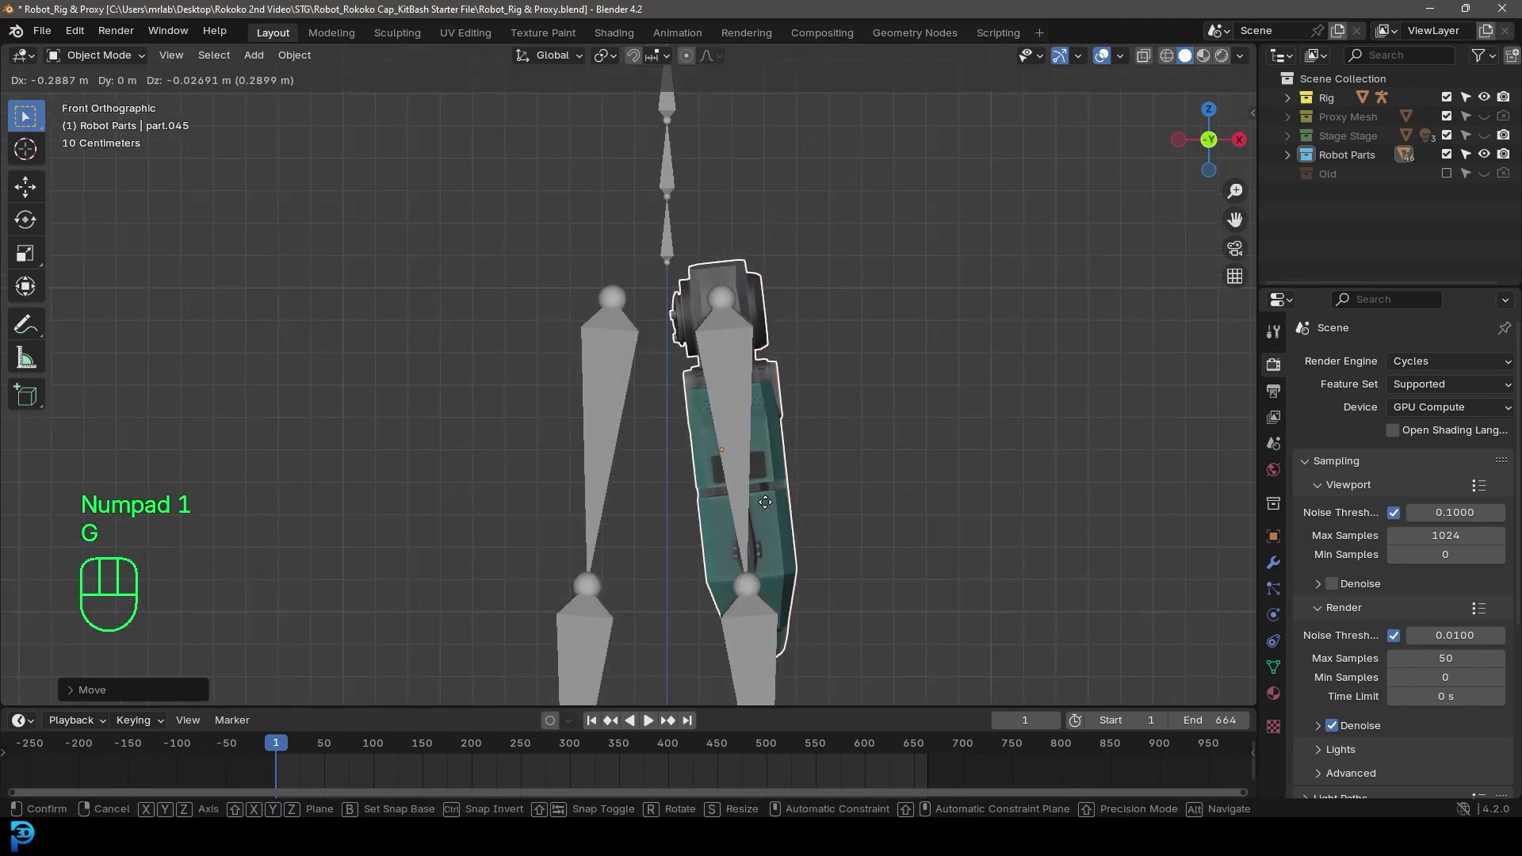
{"action": "key", "text": "r"}
{"action": "key", "text": "s"}
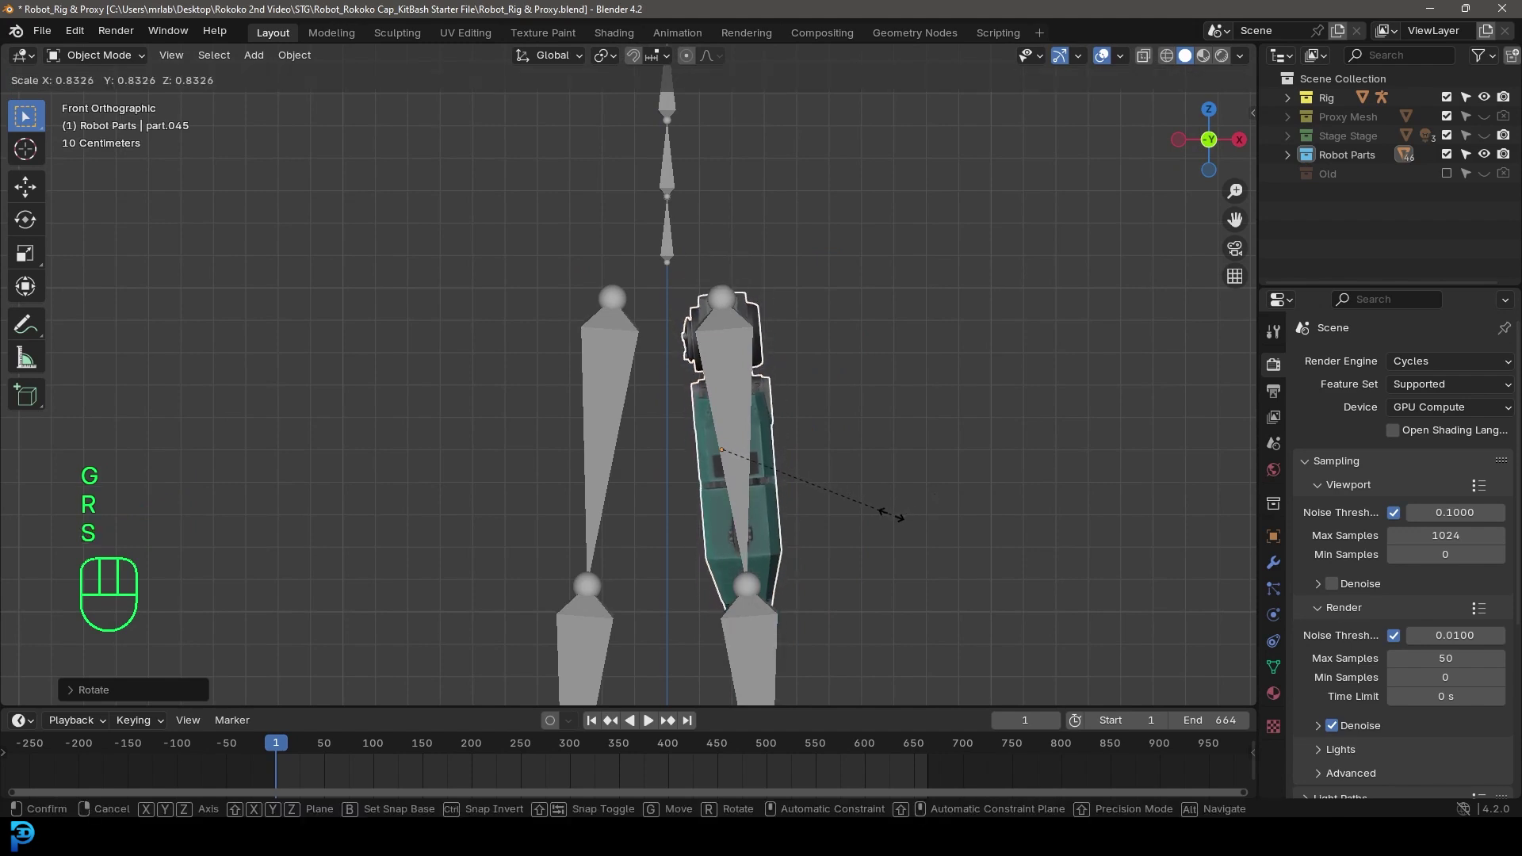
{"action": "left_click", "coordinate": [883, 516]}
{"action": "key", "text": "g"}
{"action": "left_click", "coordinate": [884, 498]}
{"action": "key", "text": "r"}
{"action": "left_click", "coordinate": [961, 484]}
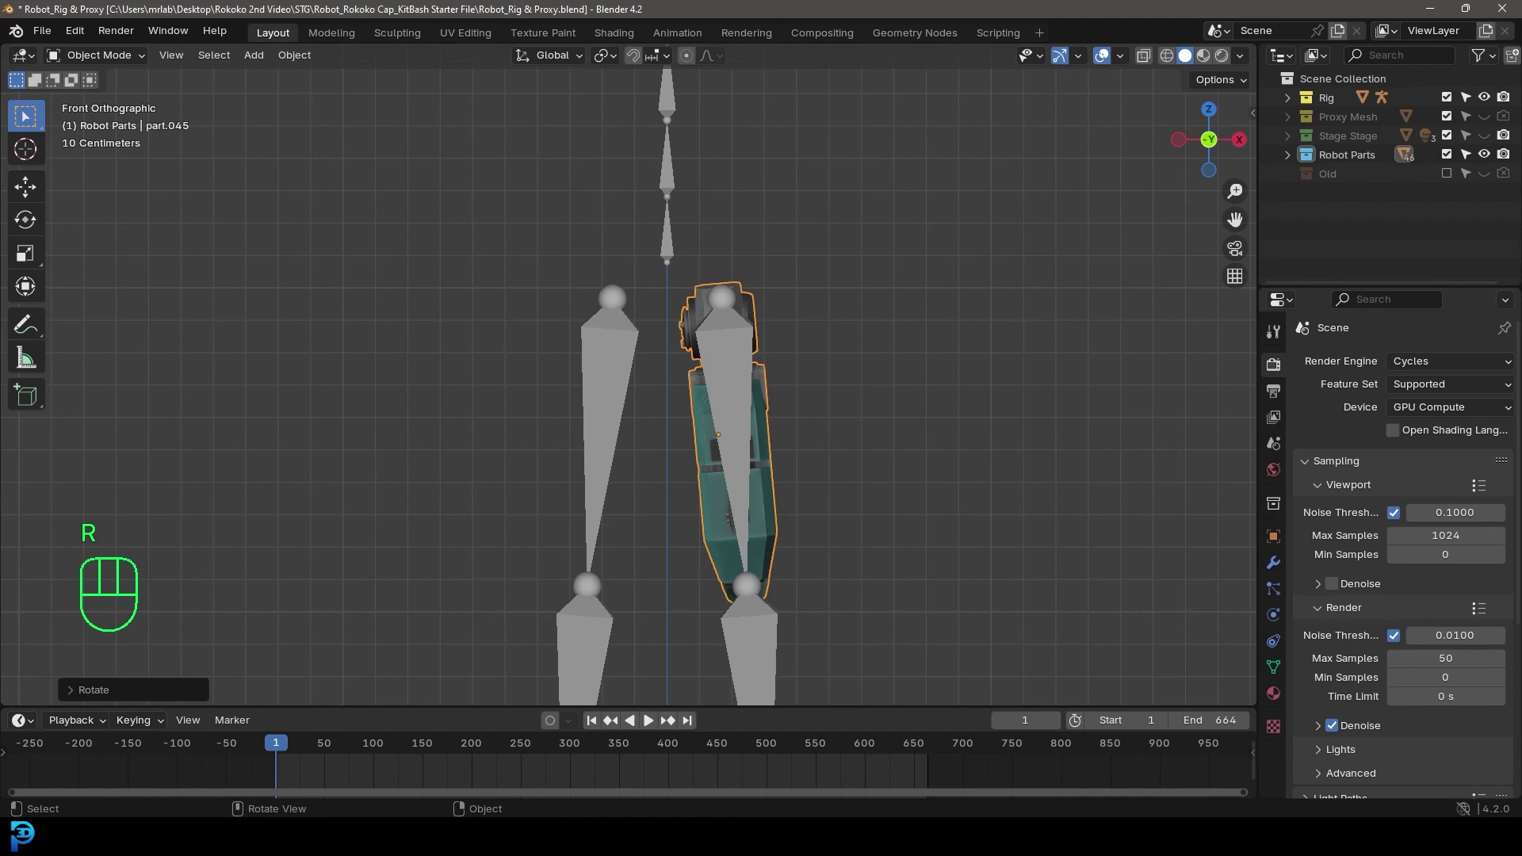
Duplicate the long teal part with the central slot from the layout and place the copy beside the rig's lower leg.
{"action": "scroll", "coordinate": [972, 368], "scroll_direction": "down", "scroll_amount": 9}
{"action": "middle_click_drag", "start_coordinate": [961, 329], "coordinate": [618, 436], "text": "shift"}
{"action": "scroll", "coordinate": [889, 325], "scroll_direction": "up", "scroll_amount": 4}
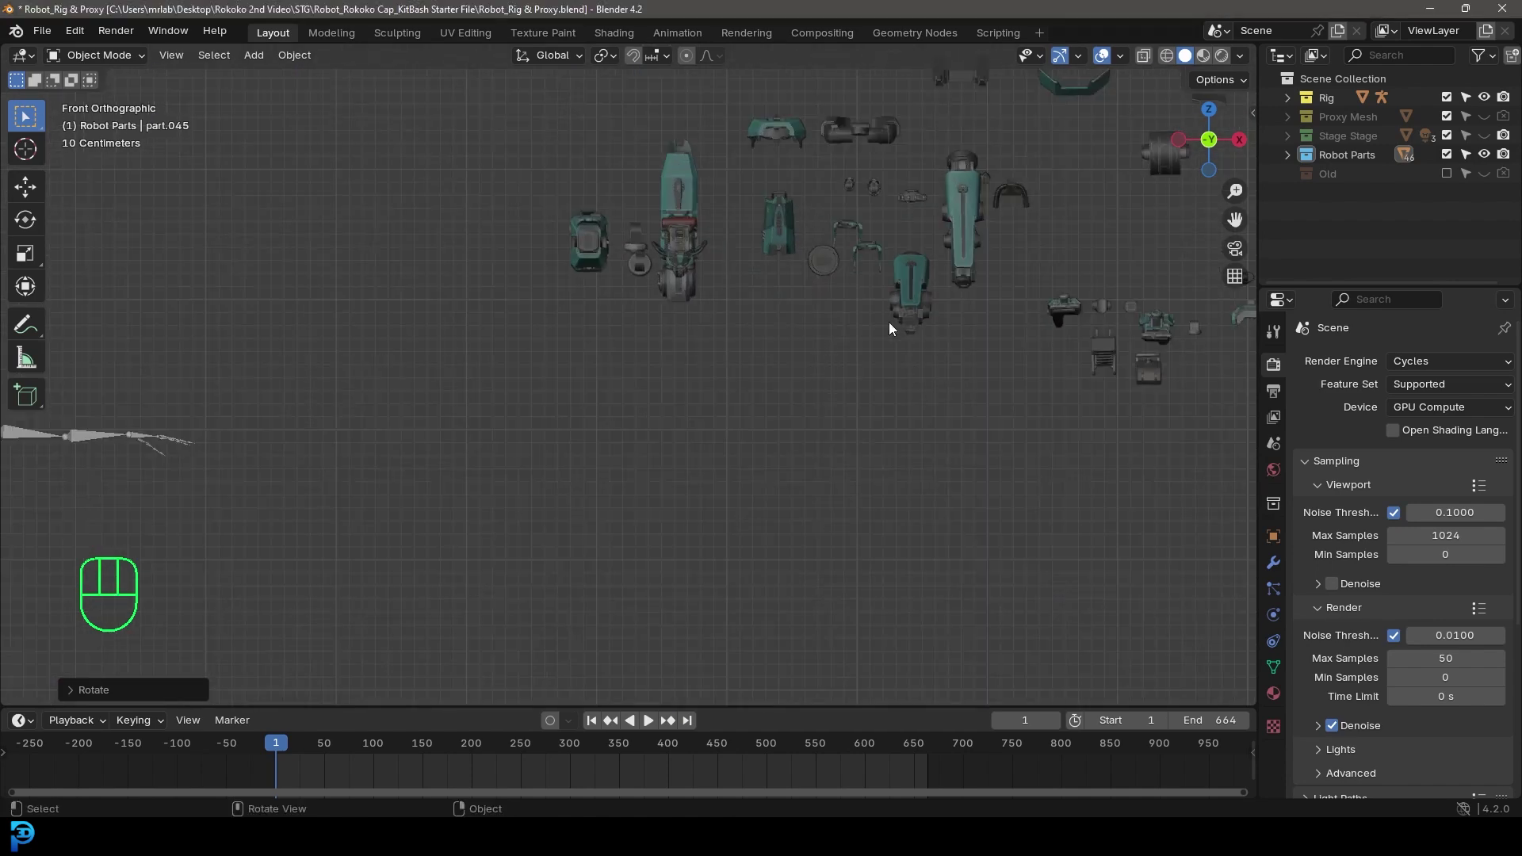
{"action": "left_click", "coordinate": [974, 196]}
{"action": "scroll", "coordinate": [938, 278], "scroll_direction": "down", "scroll_amount": 4}
{"action": "key", "text": "shift+d"}
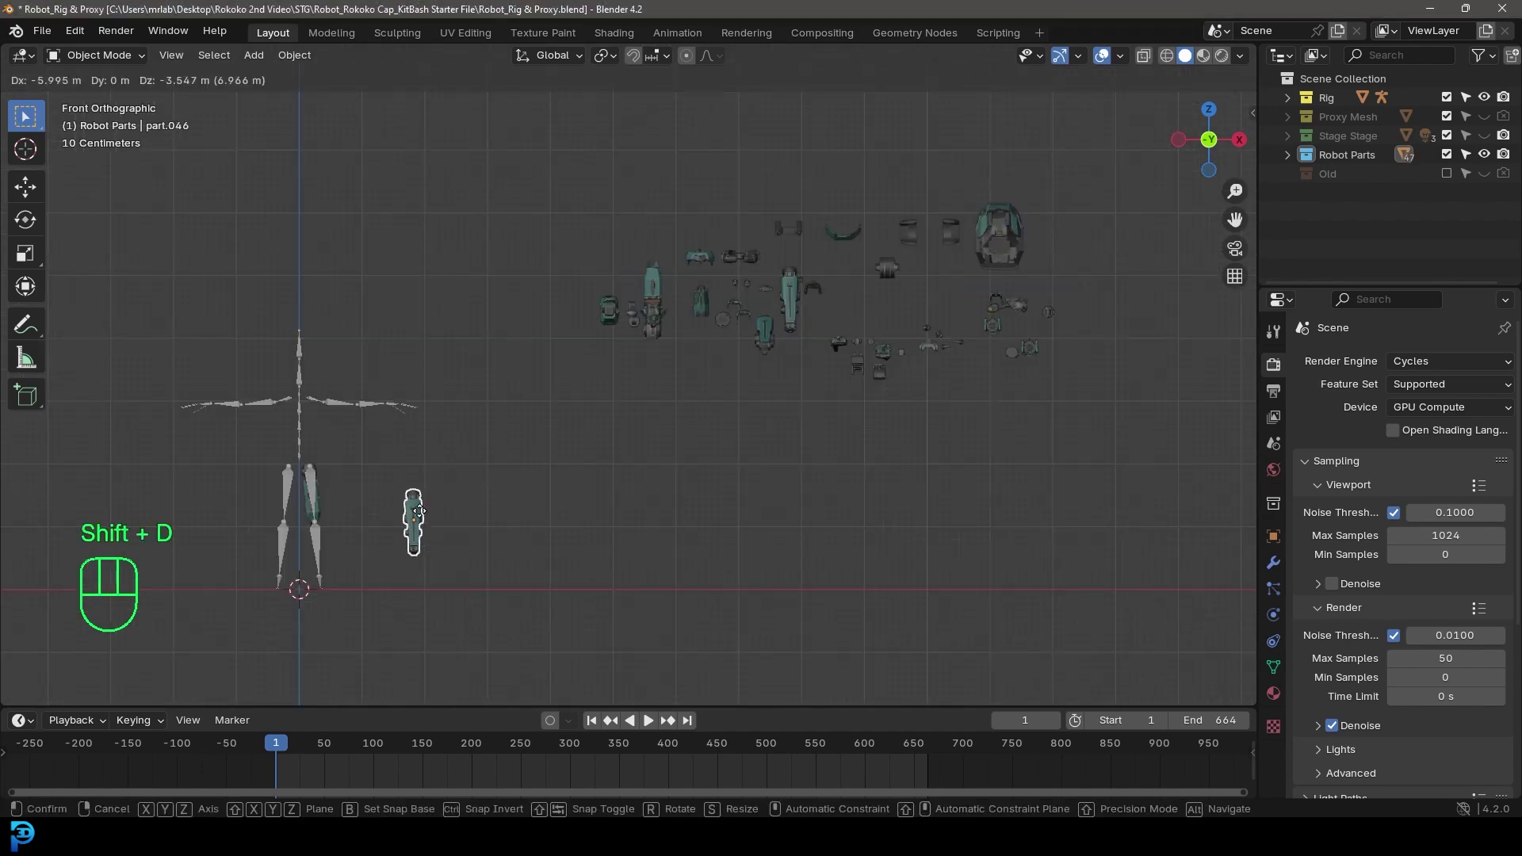
{"action": "left_click", "coordinate": [428, 507]}
Rotate and move the lower leg part onto the left shin bone in front view, and scale it down to the bone's length.
{"action": "scroll", "coordinate": [601, 341], "scroll_direction": "up", "scroll_amount": 5}
{"action": "middle_click_drag", "start_coordinate": [600, 341], "coordinate": [889, 427], "text": "shift"}
{"action": "scroll", "coordinate": [832, 505], "scroll_direction": "up", "scroll_amount": 3}
{"action": "key", "text": "r"}
{"action": "key", "text": "g"}
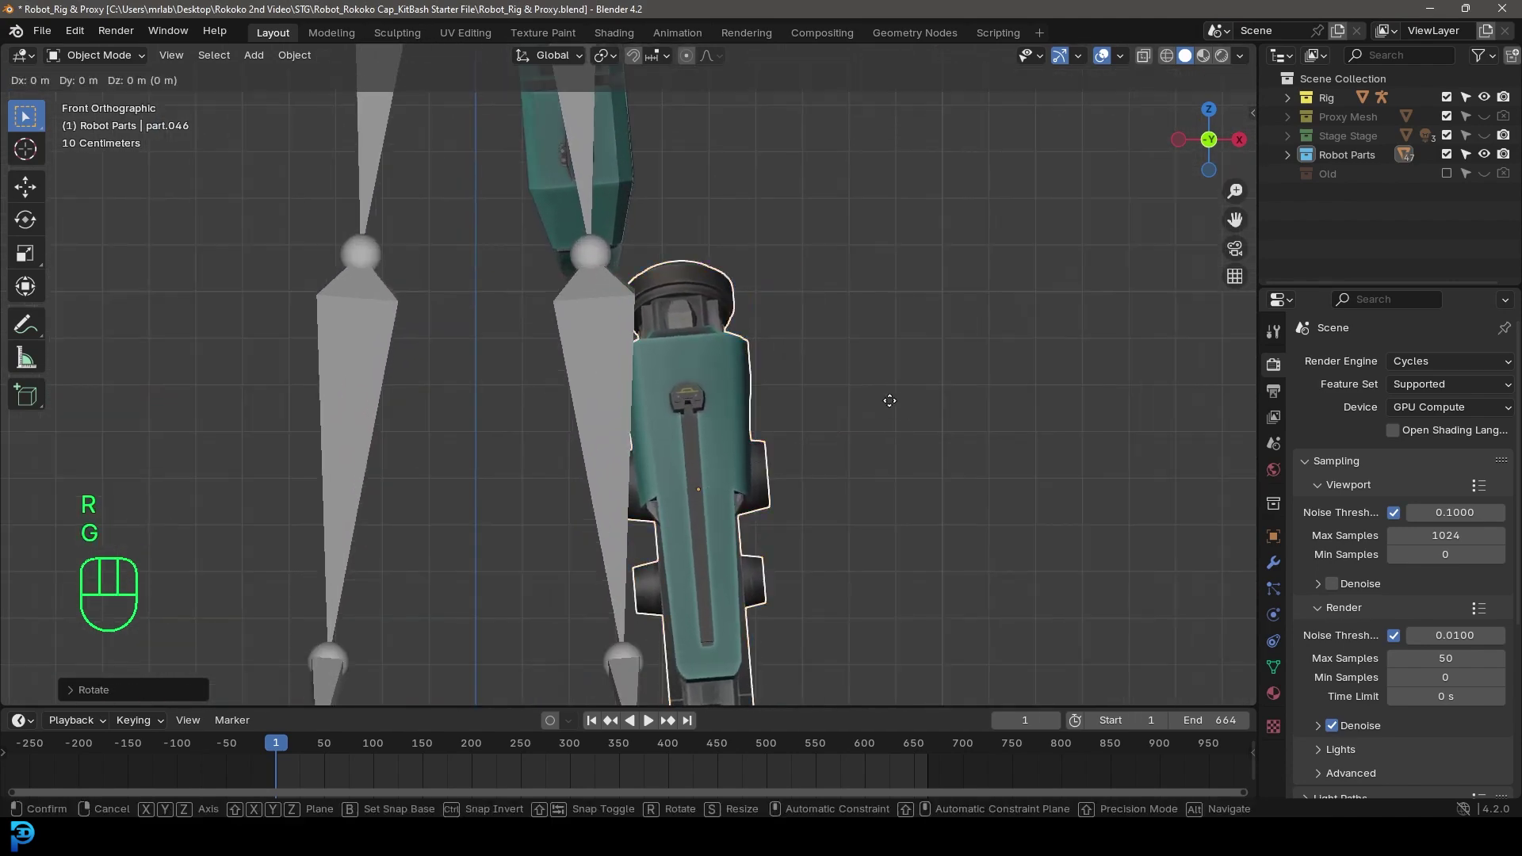
{"action": "left_click", "coordinate": [888, 411]}
{"action": "key", "text": "s"}
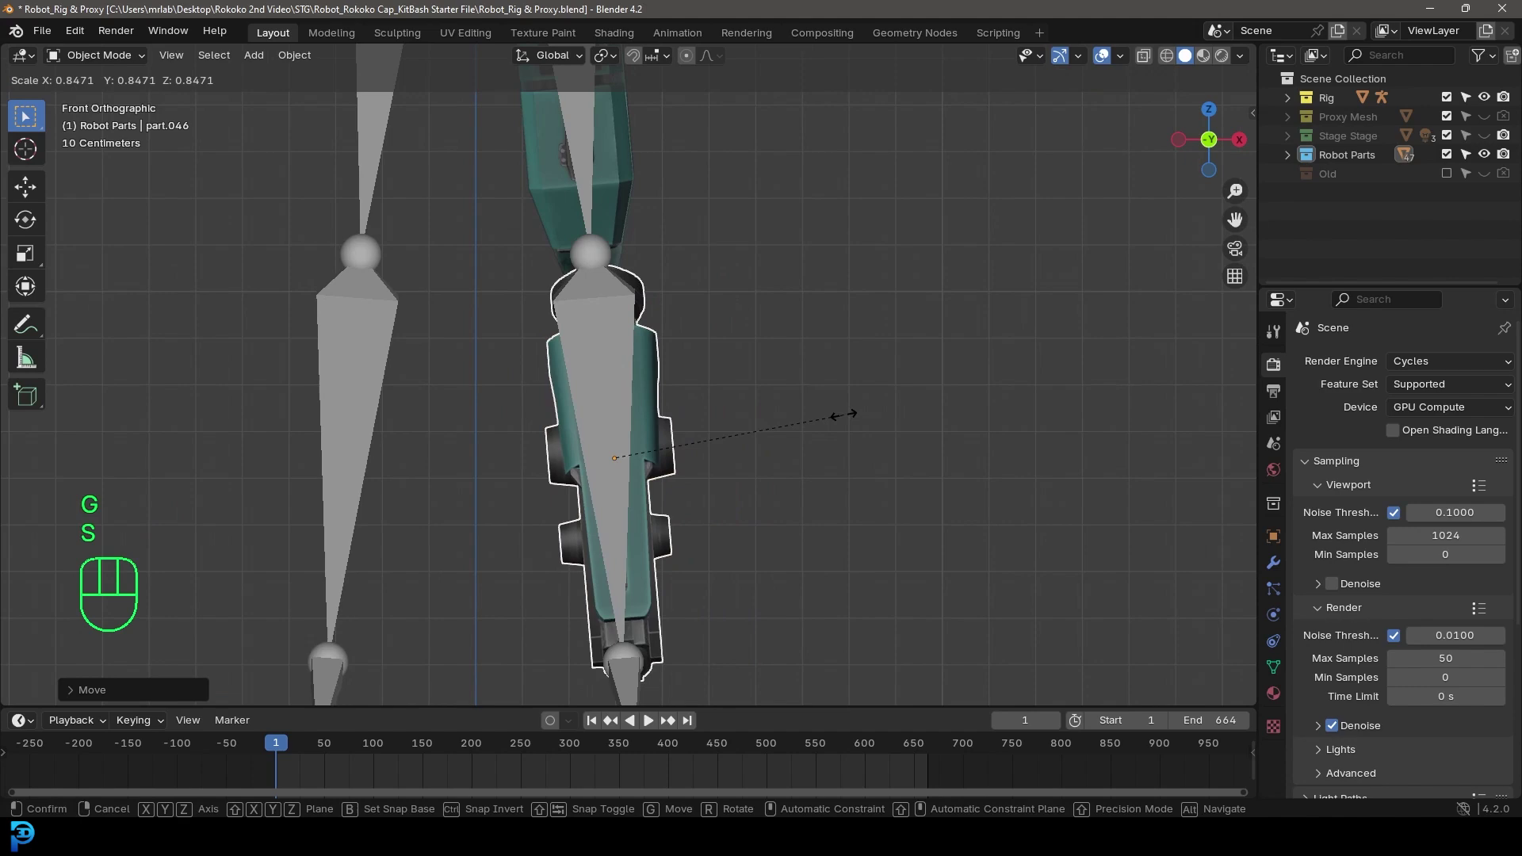
{"action": "left_click", "coordinate": [815, 398]}
Move the lower leg part onto the shin bone in side view and rotate it upright along the bone.
{"action": "key", "text": "KP_3"}
{"action": "scroll", "coordinate": [369, 496], "scroll_direction": "down", "scroll_amount": 2}
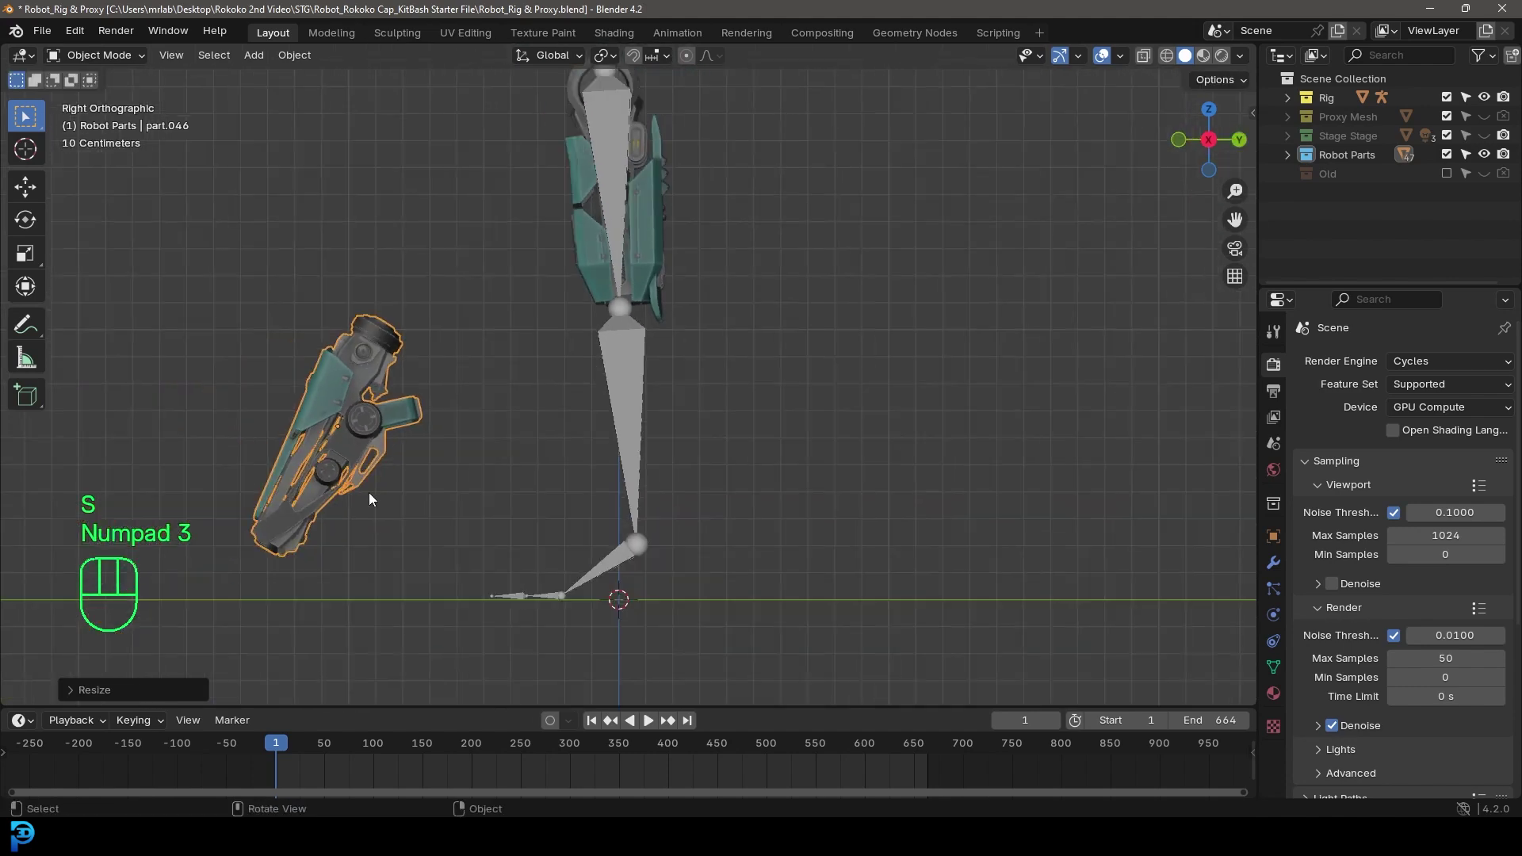
{"action": "scroll", "coordinate": [370, 498], "scroll_direction": "up", "scroll_amount": 1}
{"action": "key", "text": "g"}
{"action": "left_click", "coordinate": [720, 461]}
{"action": "key", "text": "r"}
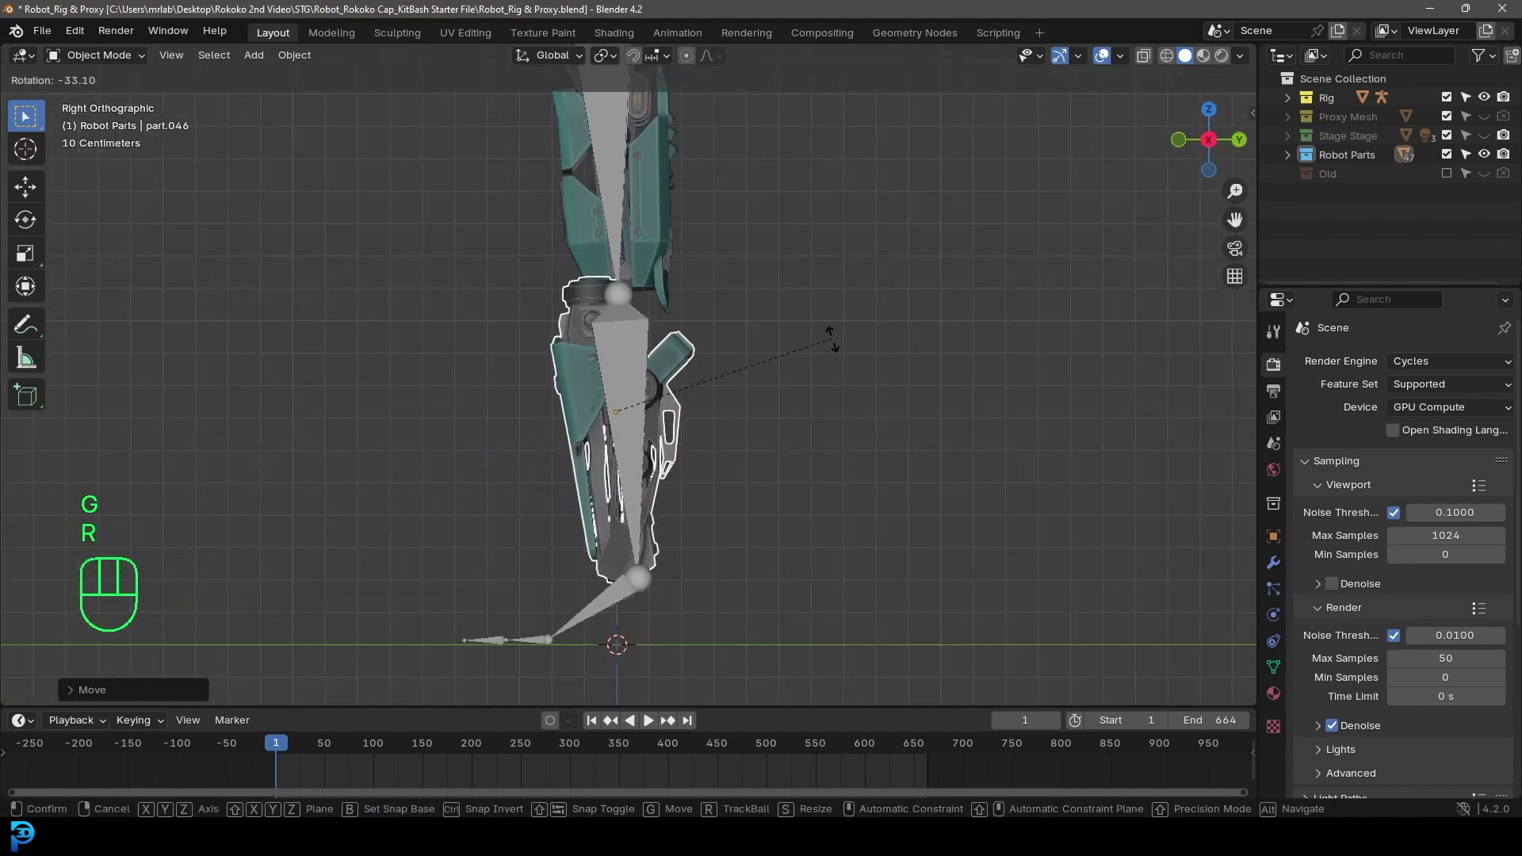
{"action": "left_click", "coordinate": [835, 333]}
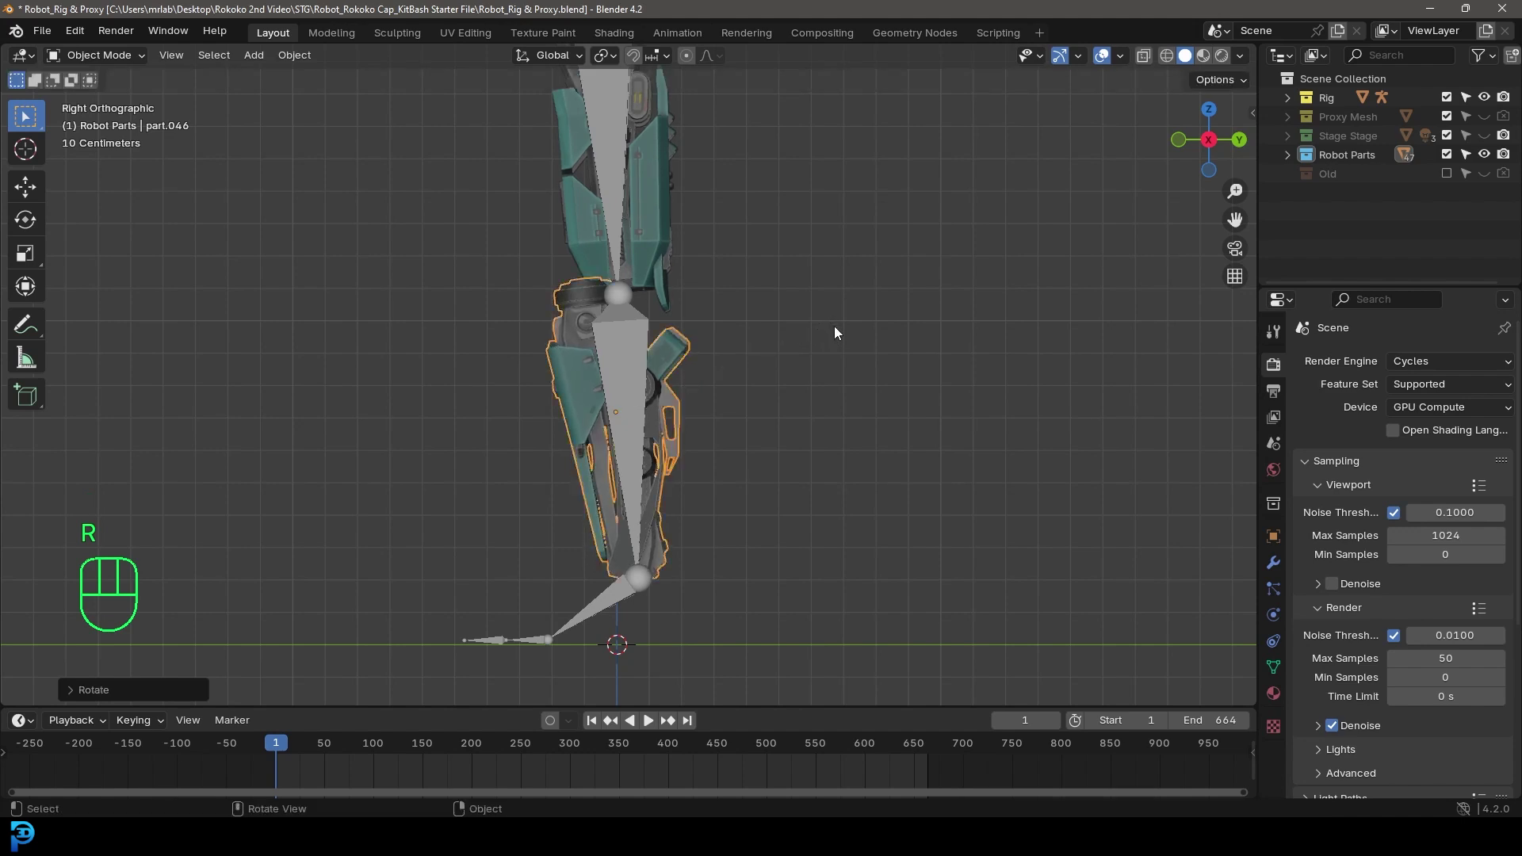
Fine-tune the placement of the upper and lower leg parts in side view so they meet at the knee.
{"action": "key", "text": "g"}
{"action": "left_click", "coordinate": [853, 330]}
{"action": "left_click", "coordinate": [641, 250]}
{"action": "middle_click_drag", "start_coordinate": [640, 250], "coordinate": [856, 367], "text": "shift"}
{"action": "key", "text": "g"}
{"action": "key", "text": "r"}
{"action": "left_click", "coordinate": [849, 373]}
{"action": "left_click", "coordinate": [680, 597]}
{"action": "middle_click_drag", "start_coordinate": [680, 597], "coordinate": [658, 476], "text": "shift"}
{"action": "key", "text": "g"}
{"action": "left_click", "coordinate": [655, 493]}
{"action": "scroll", "coordinate": [662, 493], "scroll_direction": "down", "scroll_amount": 3}
Select the upper leg part together with the rig and switch the armature to Pose Mode.
{"action": "key", "text": "KP_1"}
{"action": "scroll", "coordinate": [669, 493], "scroll_direction": "up", "scroll_amount": 4}
{"action": "left_click", "coordinate": [658, 307]}
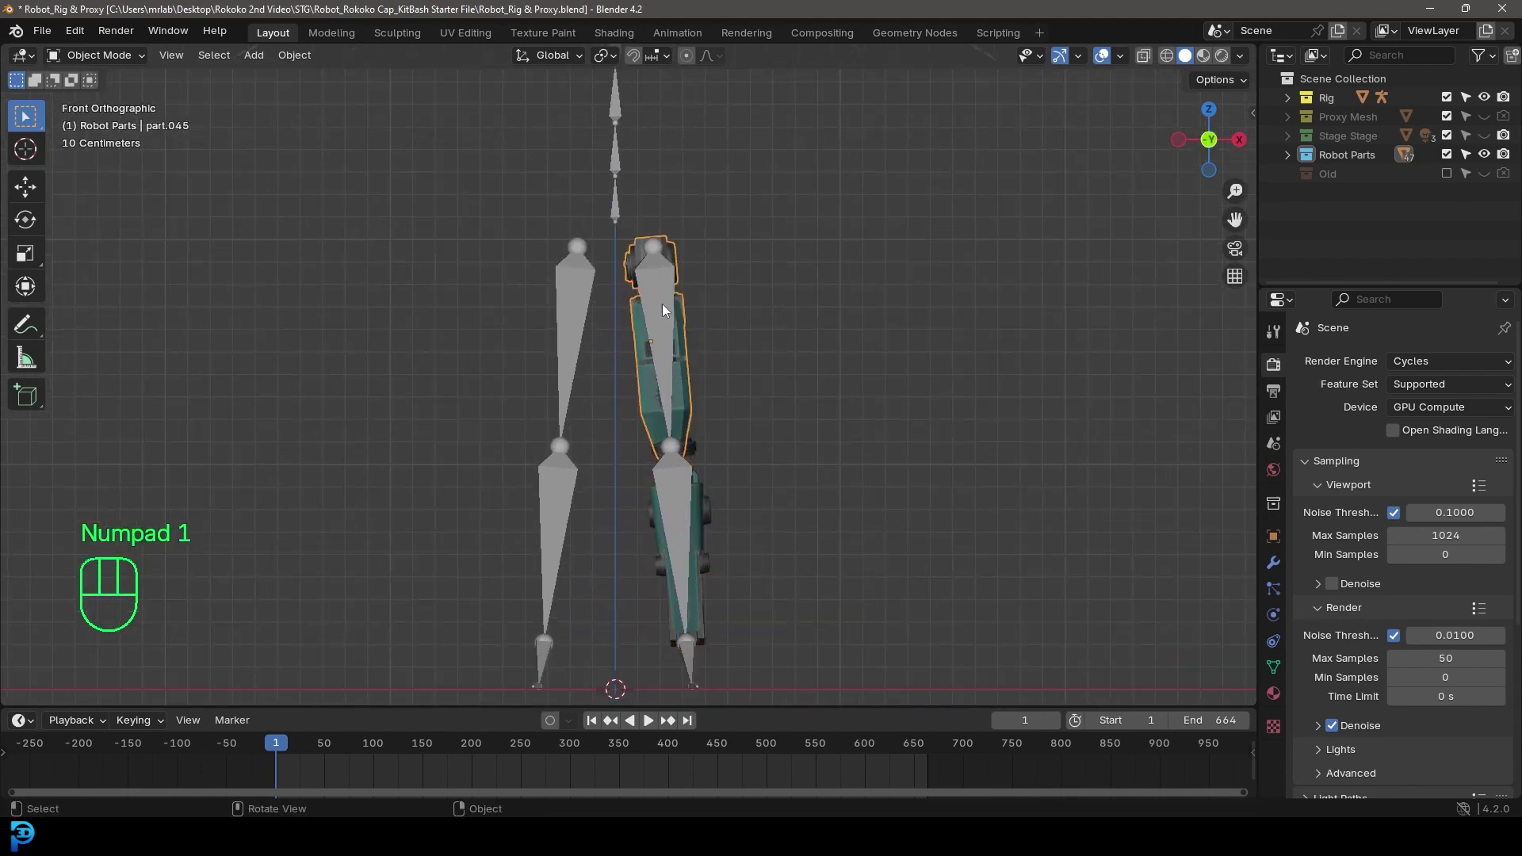
{"action": "scroll", "coordinate": [807, 409], "scroll_direction": "up", "scroll_amount": 2}
{"action": "left_click", "coordinate": [617, 212], "text": "shift"}
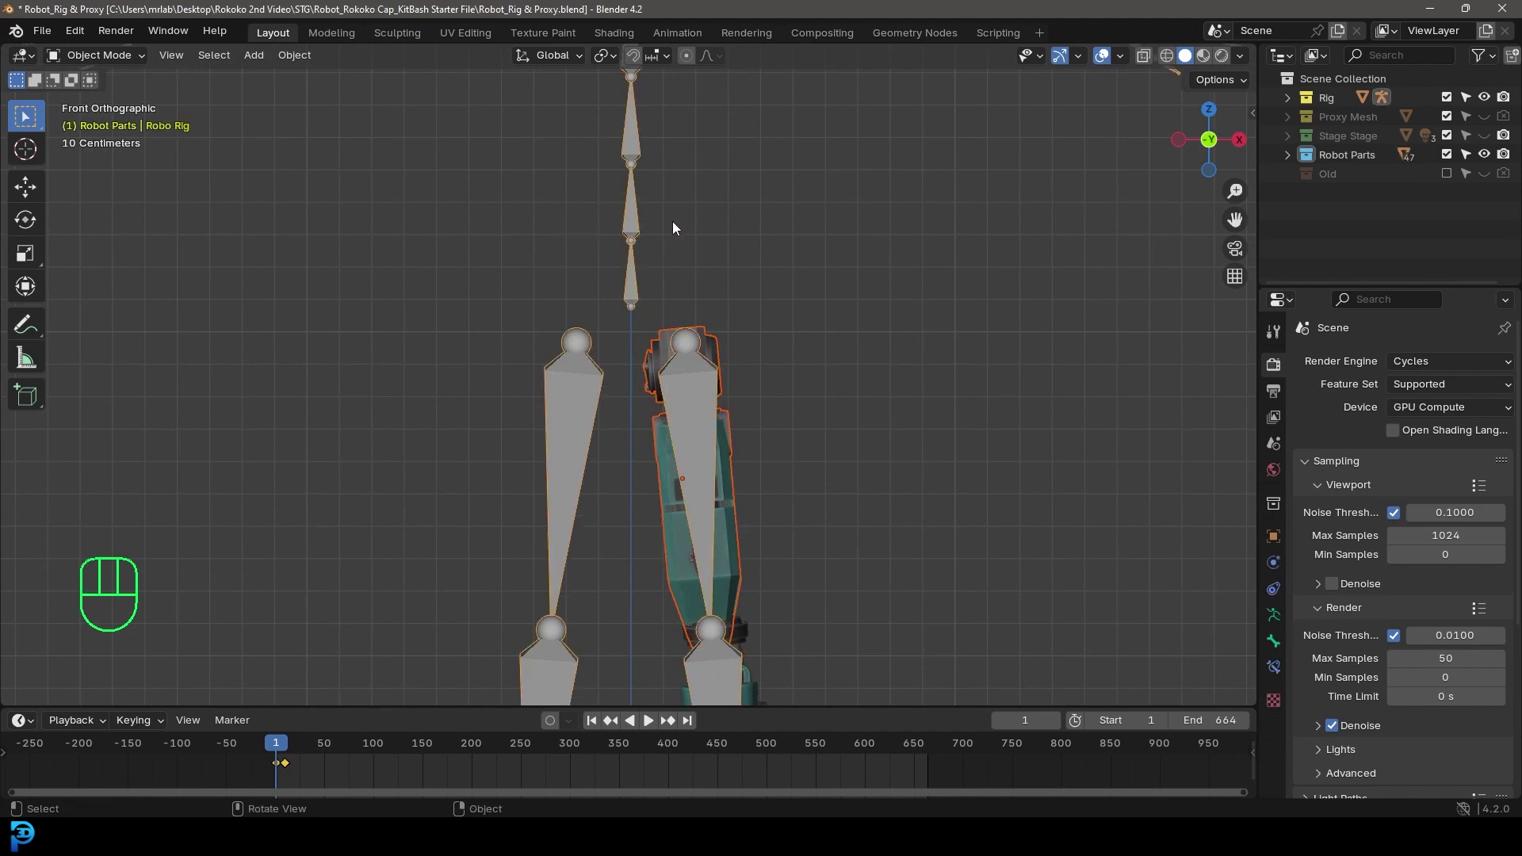
{"action": "key", "text": "ctrl+Tab"}
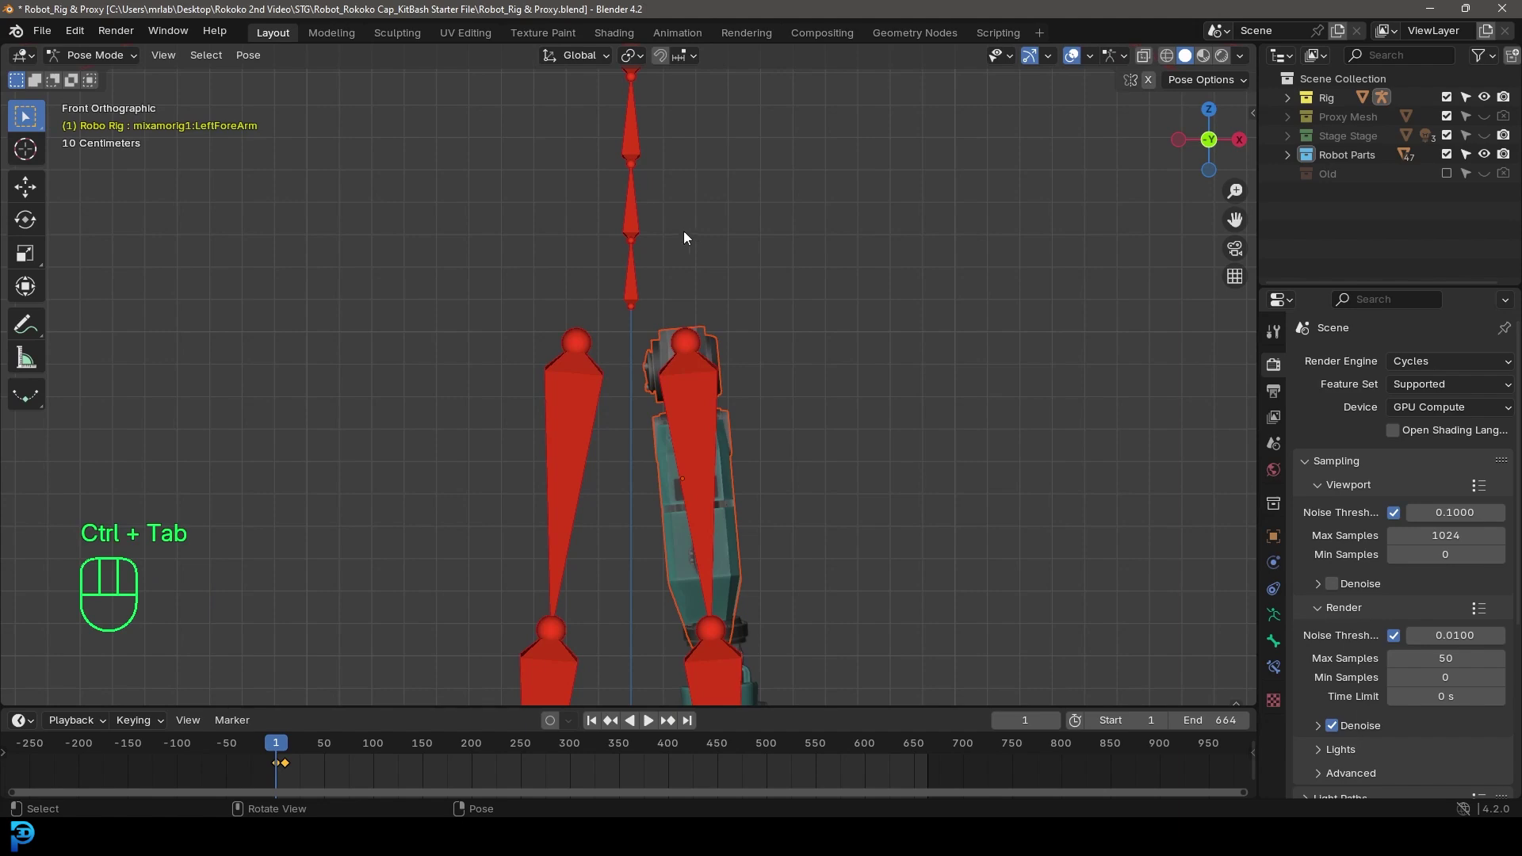
{"action": "middle_click_drag", "start_coordinate": [663, 432], "coordinate": [679, 403]}
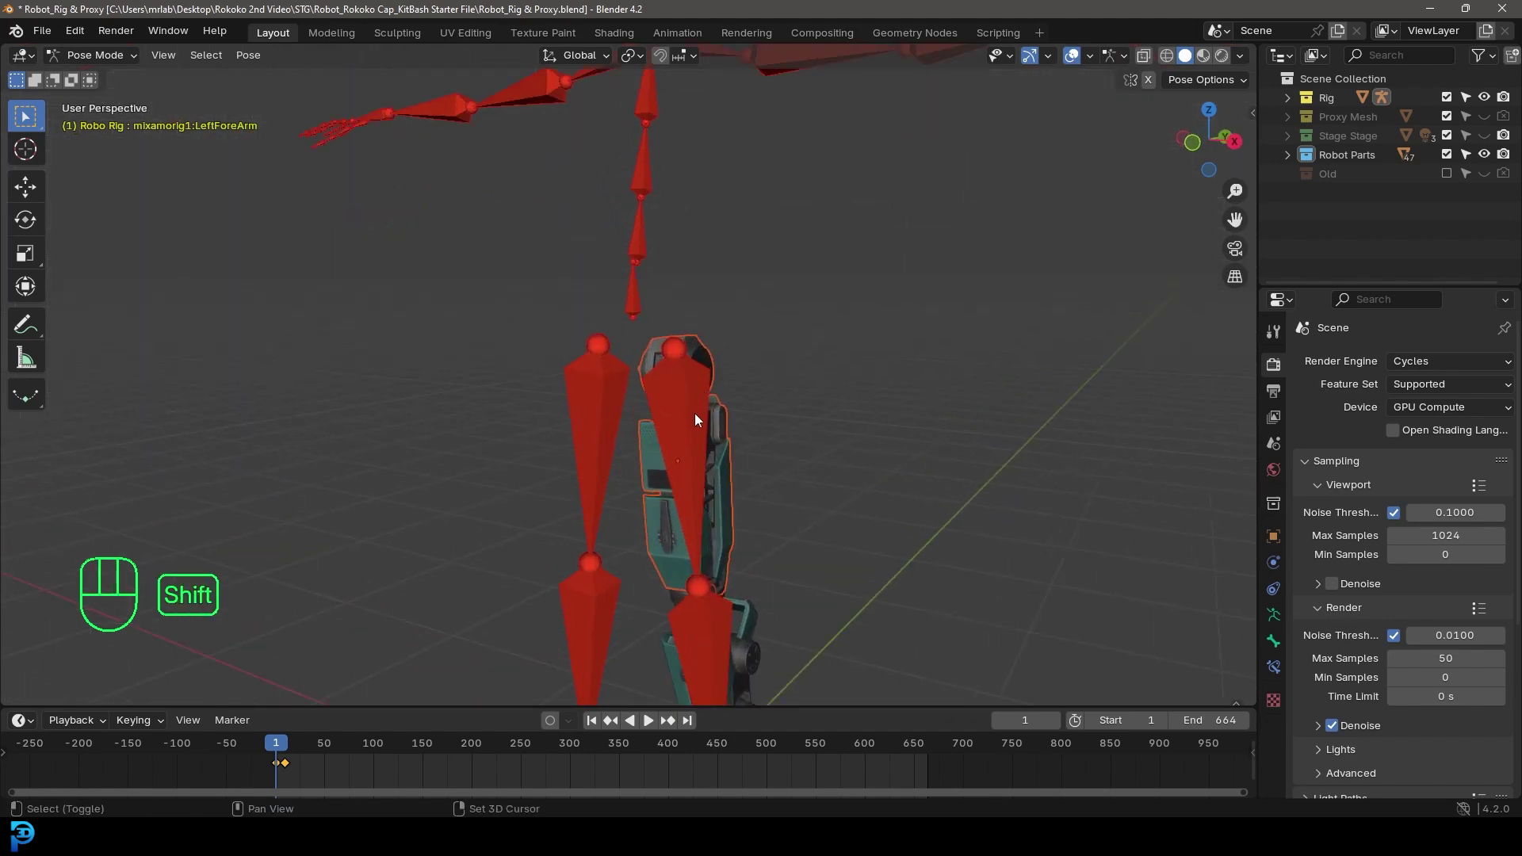
Parent the upper leg part to the left upper leg bone with the Bone option and return to Object Mode.
{"action": "left_click", "coordinate": [694, 413], "text": "shift"}
{"action": "scroll", "coordinate": [698, 408], "scroll_direction": "up", "scroll_amount": 3}
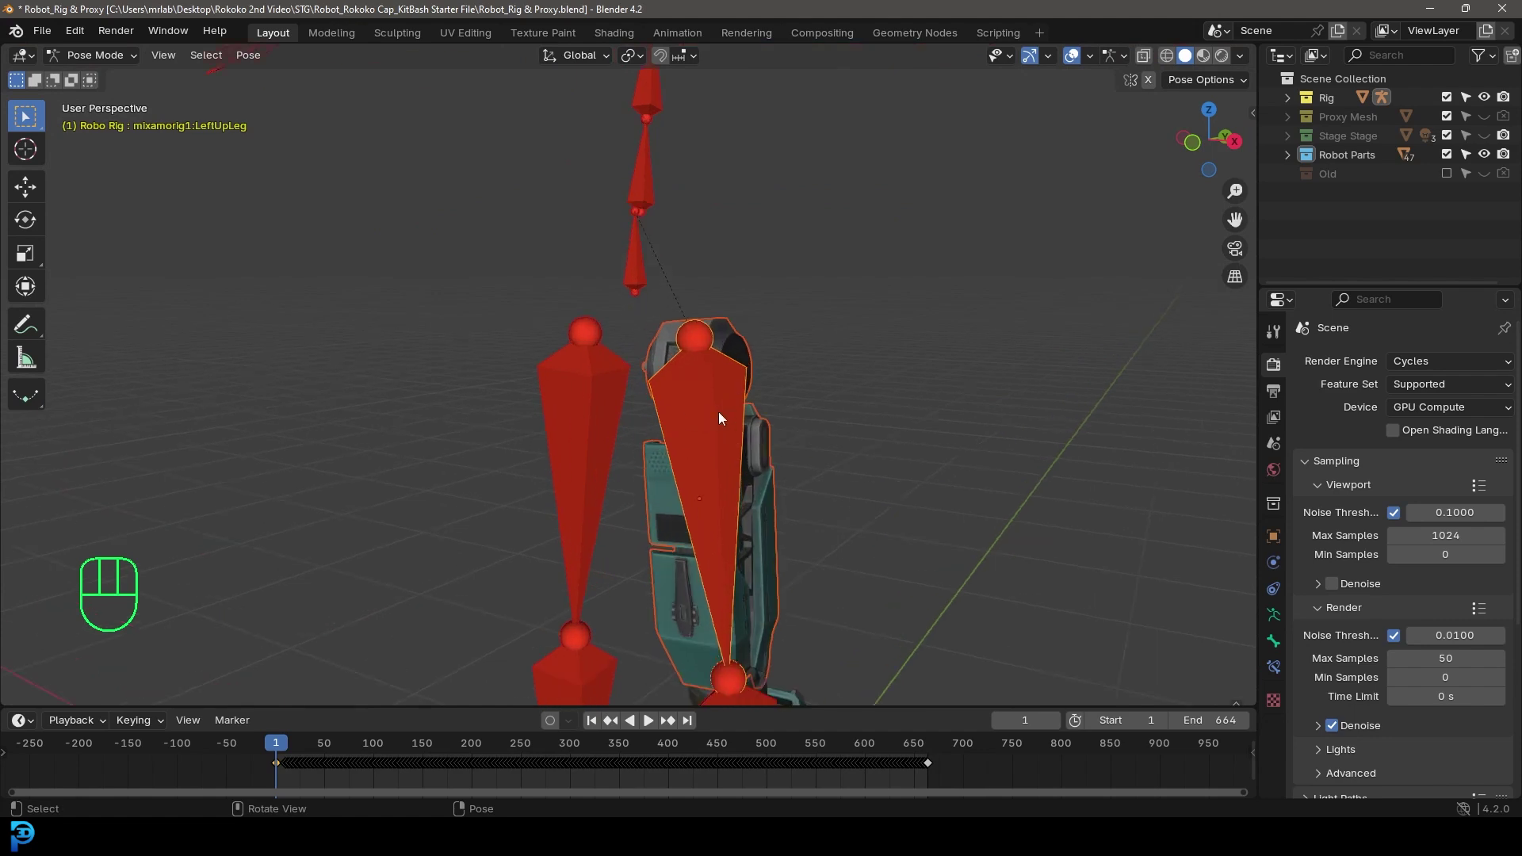
{"action": "key", "text": "ctrl+p"}
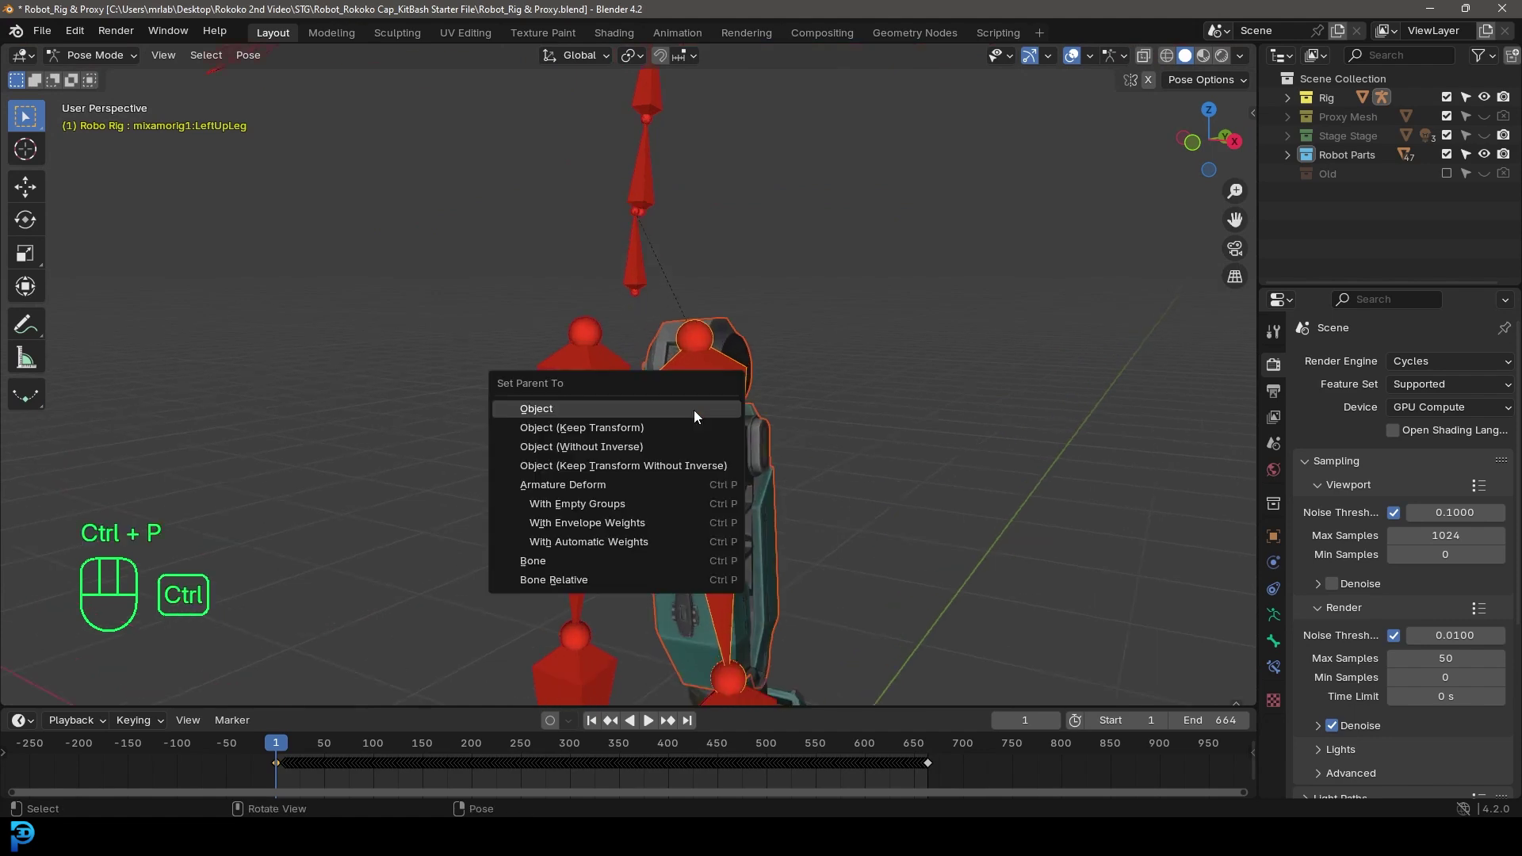
{"action": "left_click", "coordinate": [554, 568]}
{"action": "middle_click_drag", "start_coordinate": [721, 455], "coordinate": [668, 468]}
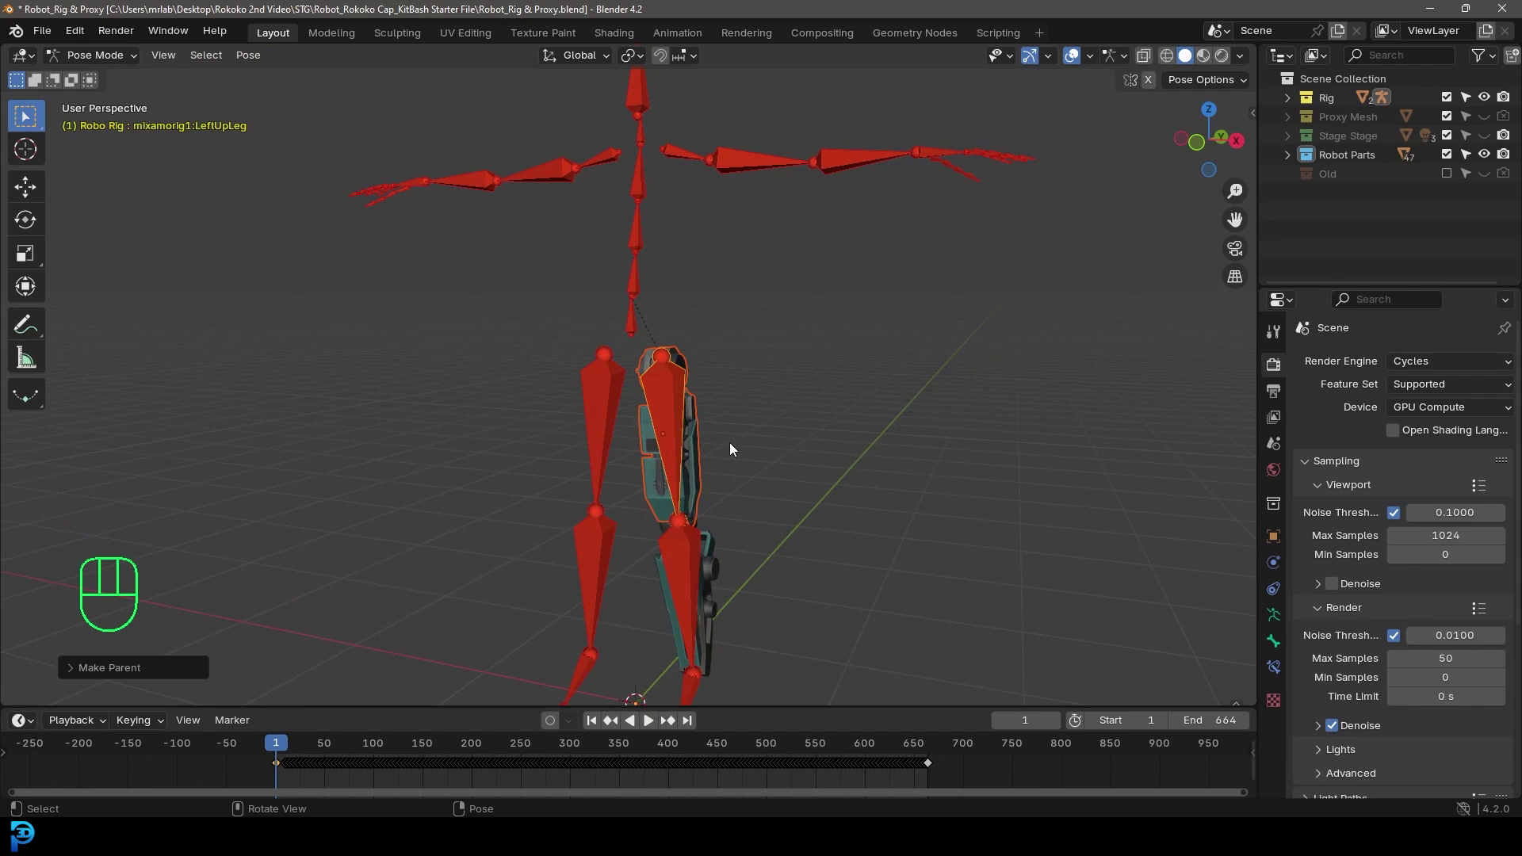
{"action": "key", "text": "ctrl+Tab"}
Select the lower leg part together with the rig and switch the armature to Pose Mode.
{"action": "middle_click_drag", "start_coordinate": [810, 502], "coordinate": [734, 339], "text": "shift"}
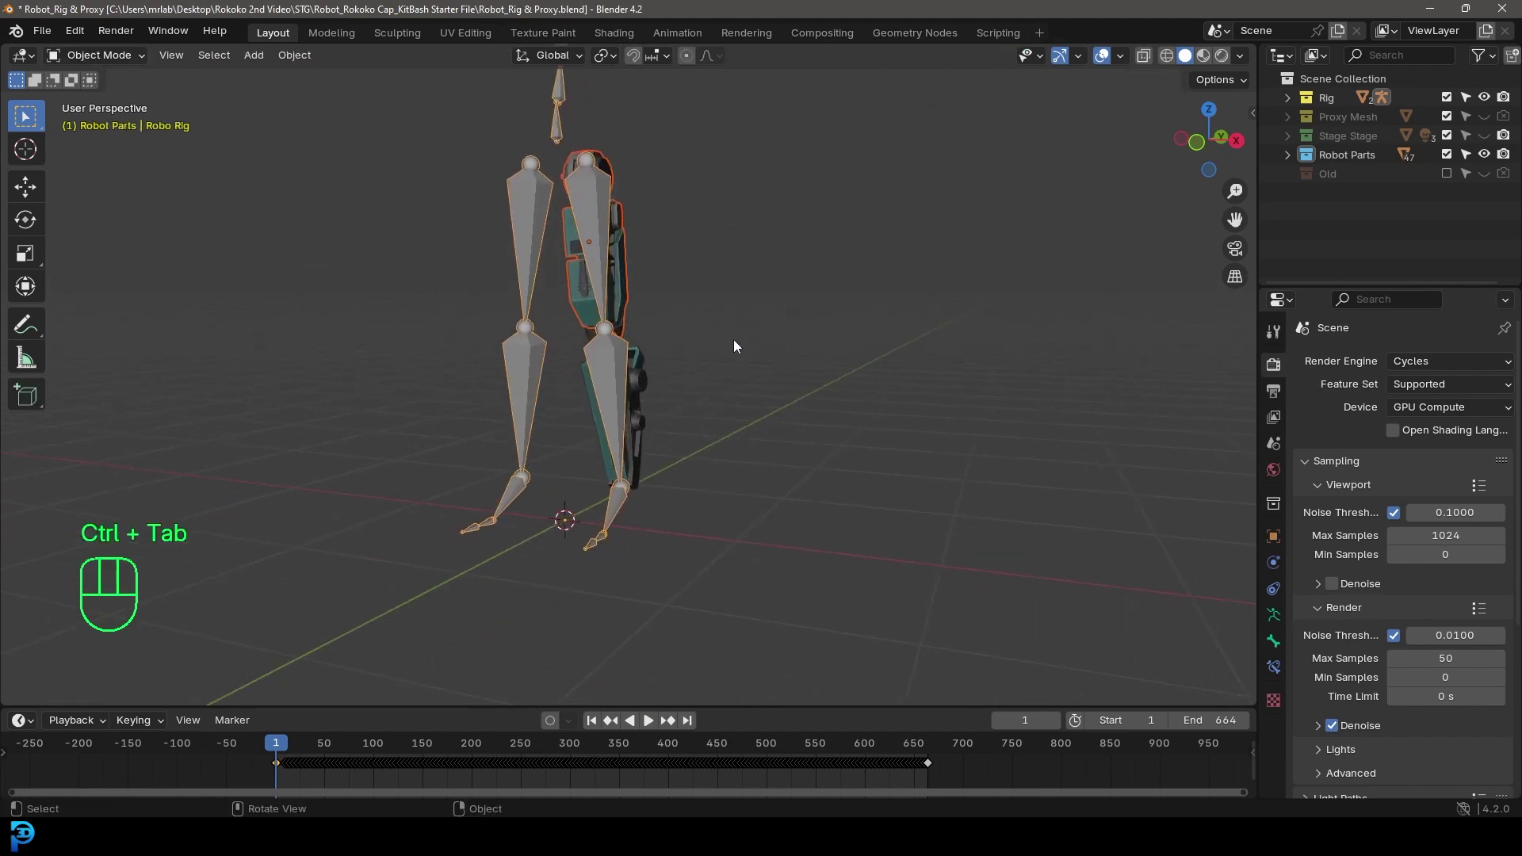
{"action": "left_click", "coordinate": [641, 367]}
{"action": "middle_click_drag", "start_coordinate": [639, 375], "coordinate": [668, 376]}
{"action": "scroll", "coordinate": [668, 376], "scroll_direction": "up", "scroll_amount": 4}
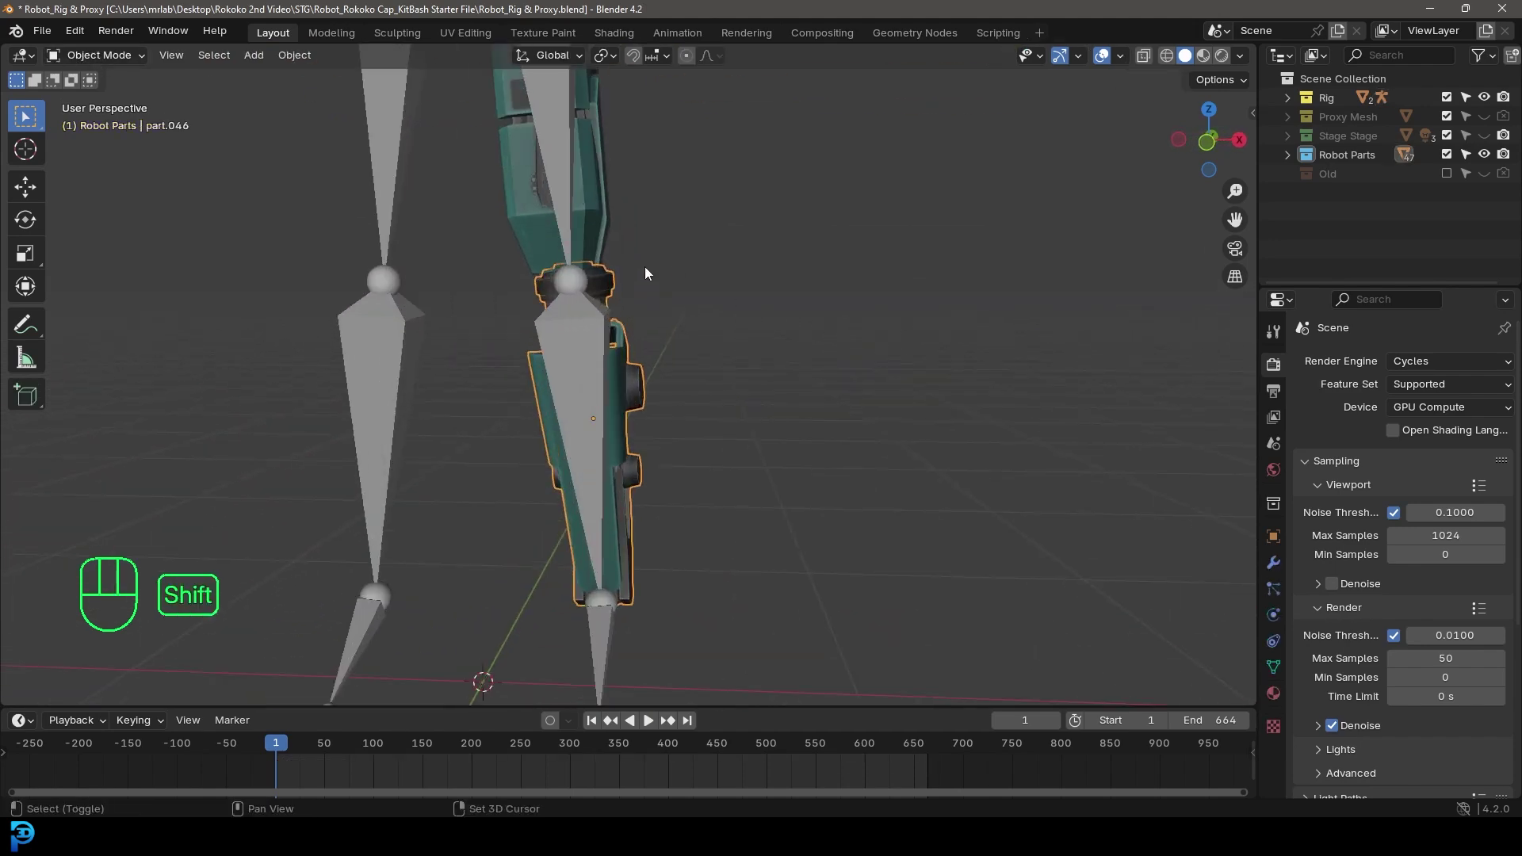
{"action": "left_click", "coordinate": [577, 330], "text": "shift"}
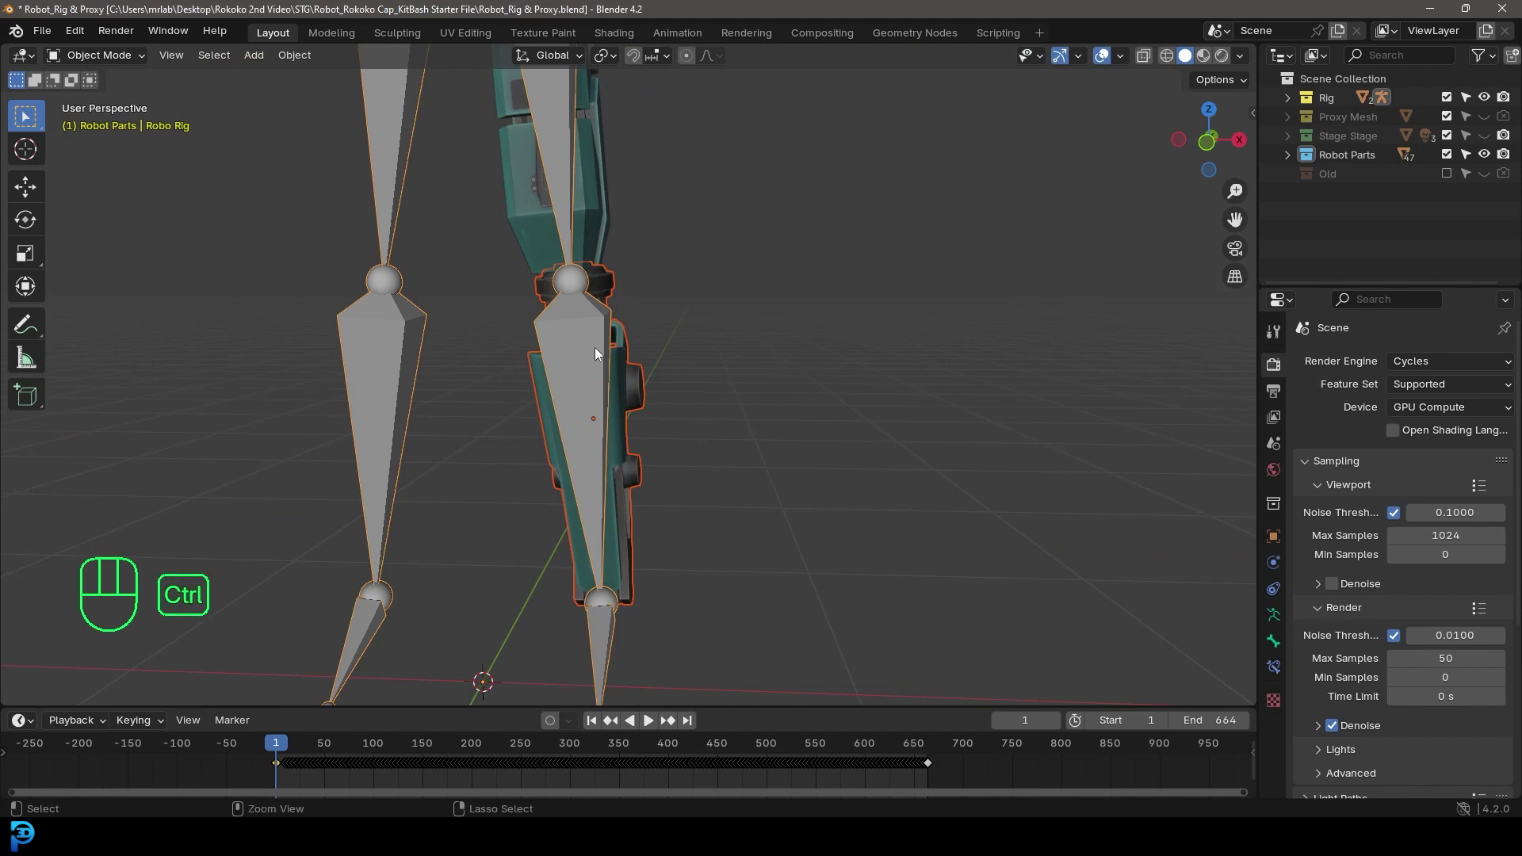
{"action": "key", "text": "ctrl+Tab"}
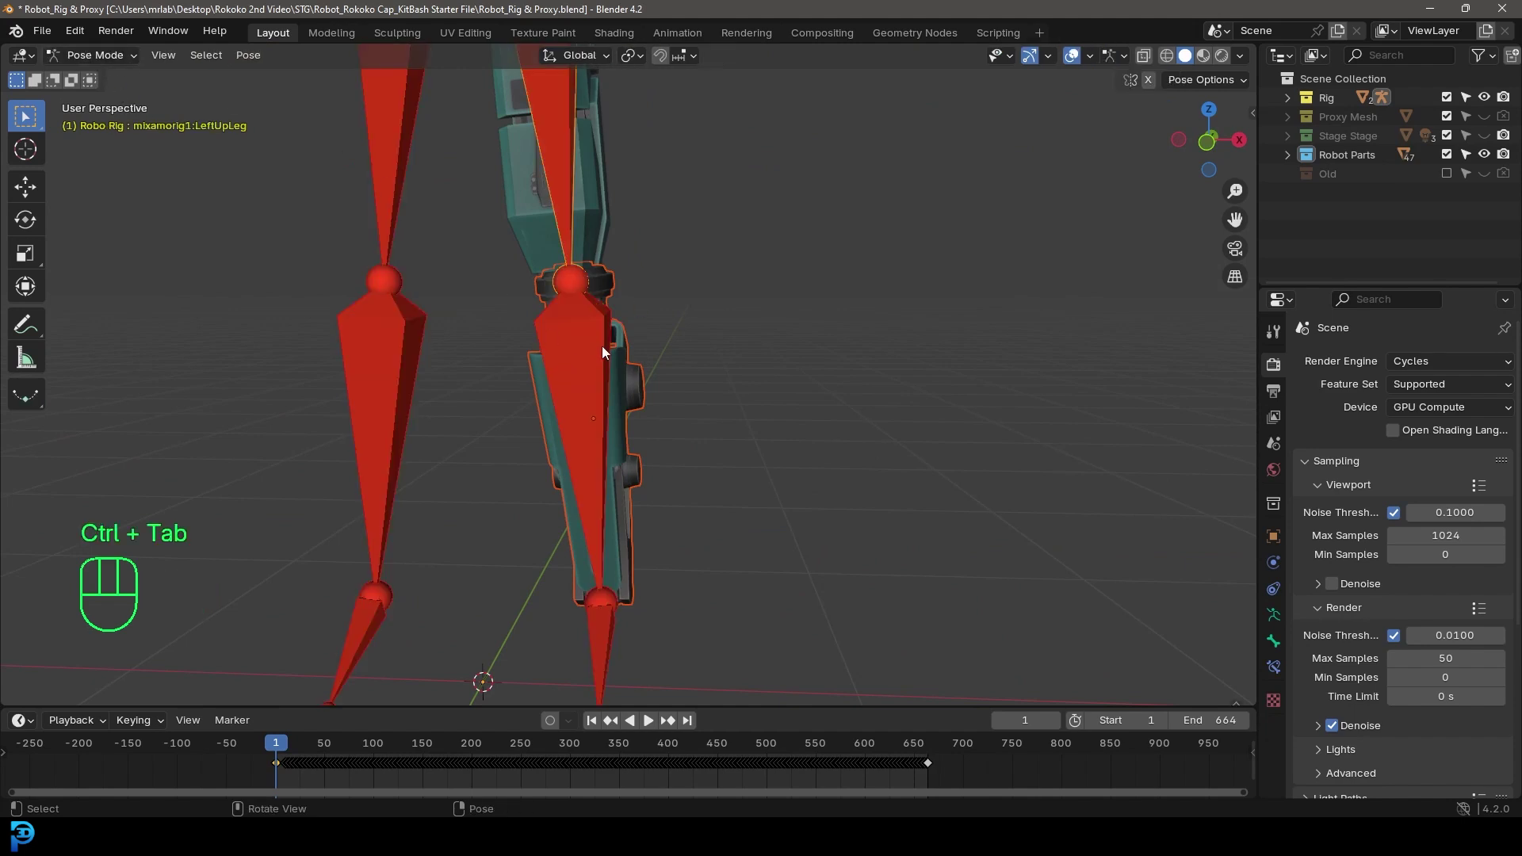
Parent the lower leg part to the left shin bone with the Bone option and return to Object Mode.
{"action": "middle_click_drag", "start_coordinate": [675, 357], "coordinate": [597, 358]}
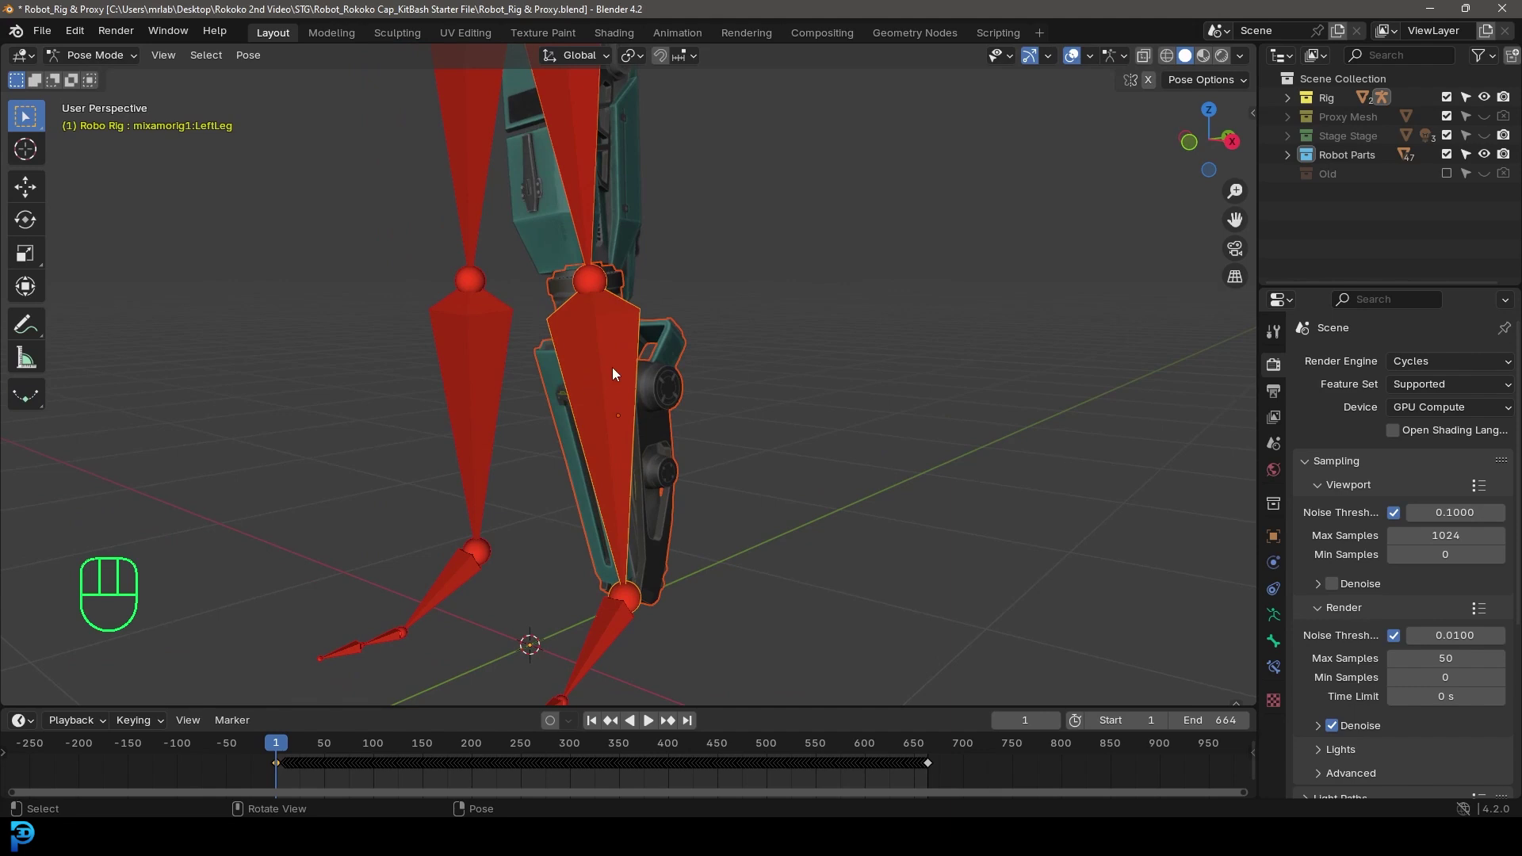
{"action": "key", "text": "ctrl+p"}
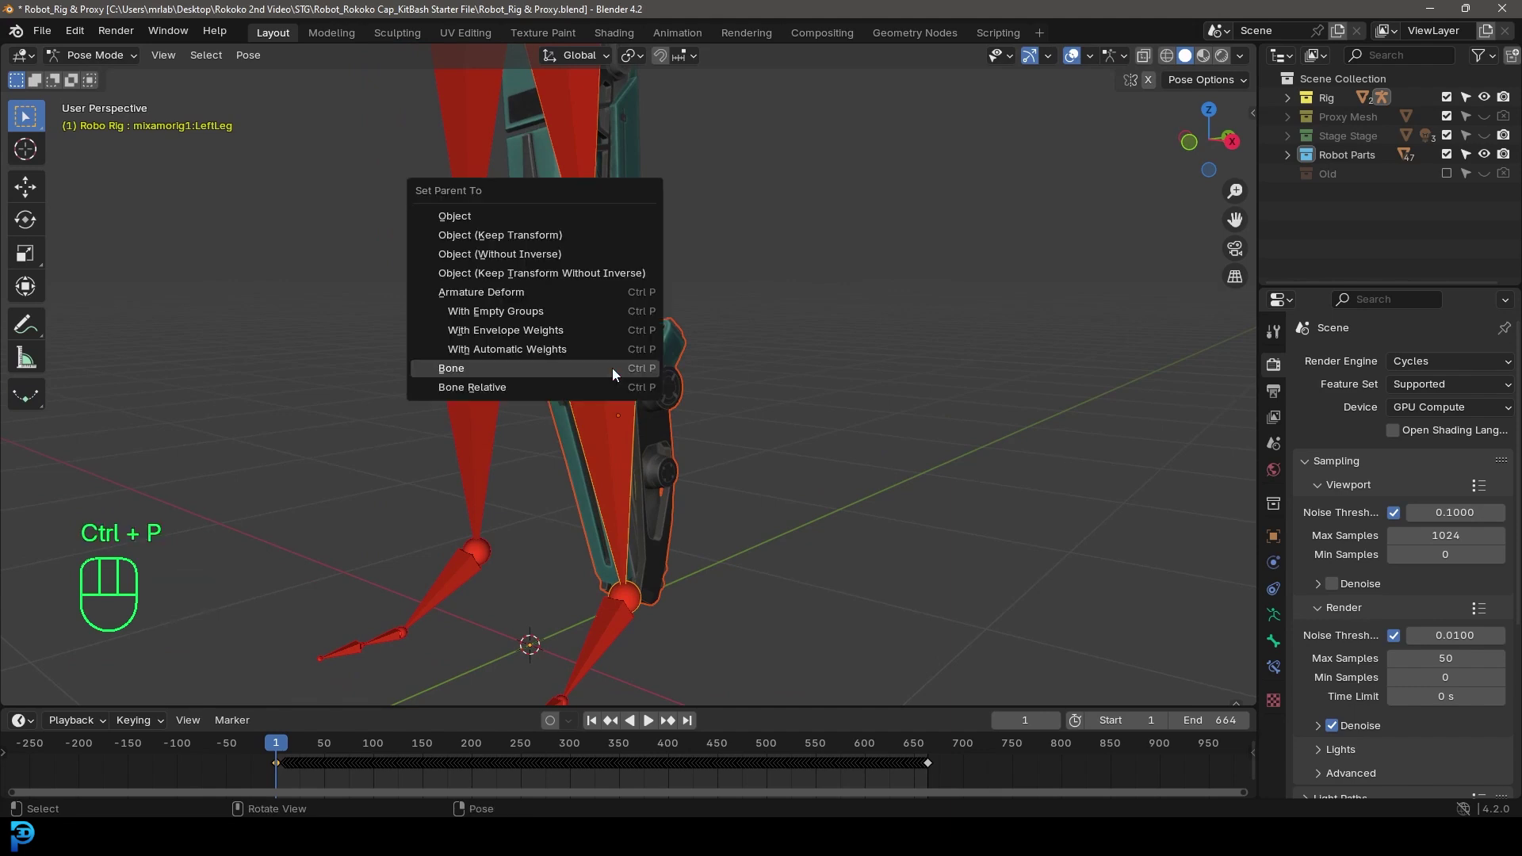
{"action": "left_click", "coordinate": [472, 366]}
{"action": "middle_click_drag", "start_coordinate": [472, 366], "coordinate": [535, 386]}
{"action": "left_click", "coordinate": [126, 56]}
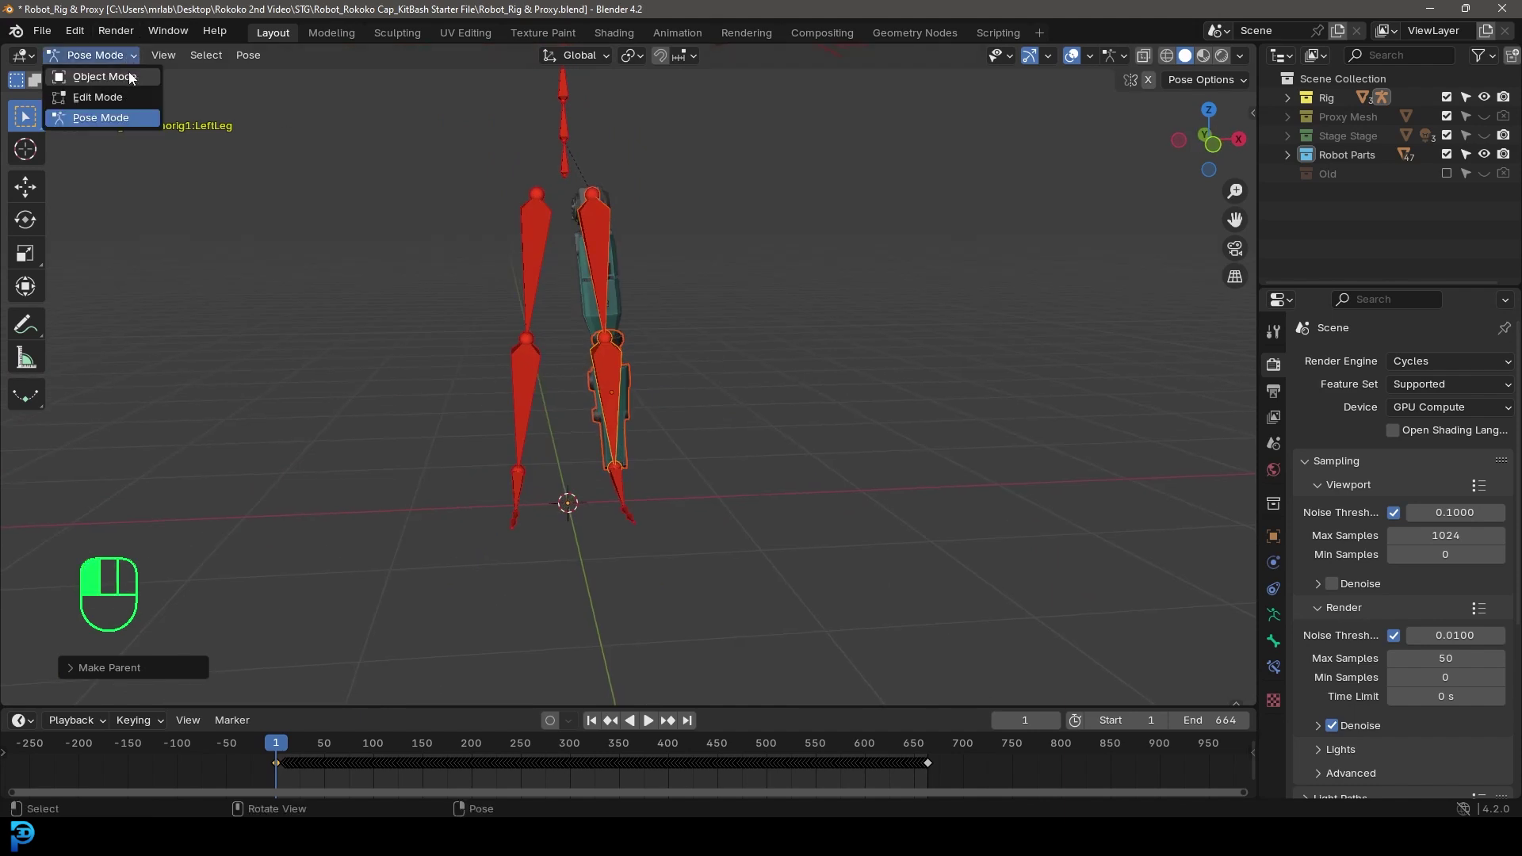
{"action": "left_click", "coordinate": [126, 72]}
Find the foot part among the spare robot parts beside the rig and select it.
{"action": "middle_click_drag", "start_coordinate": [507, 238], "coordinate": [564, 306]}
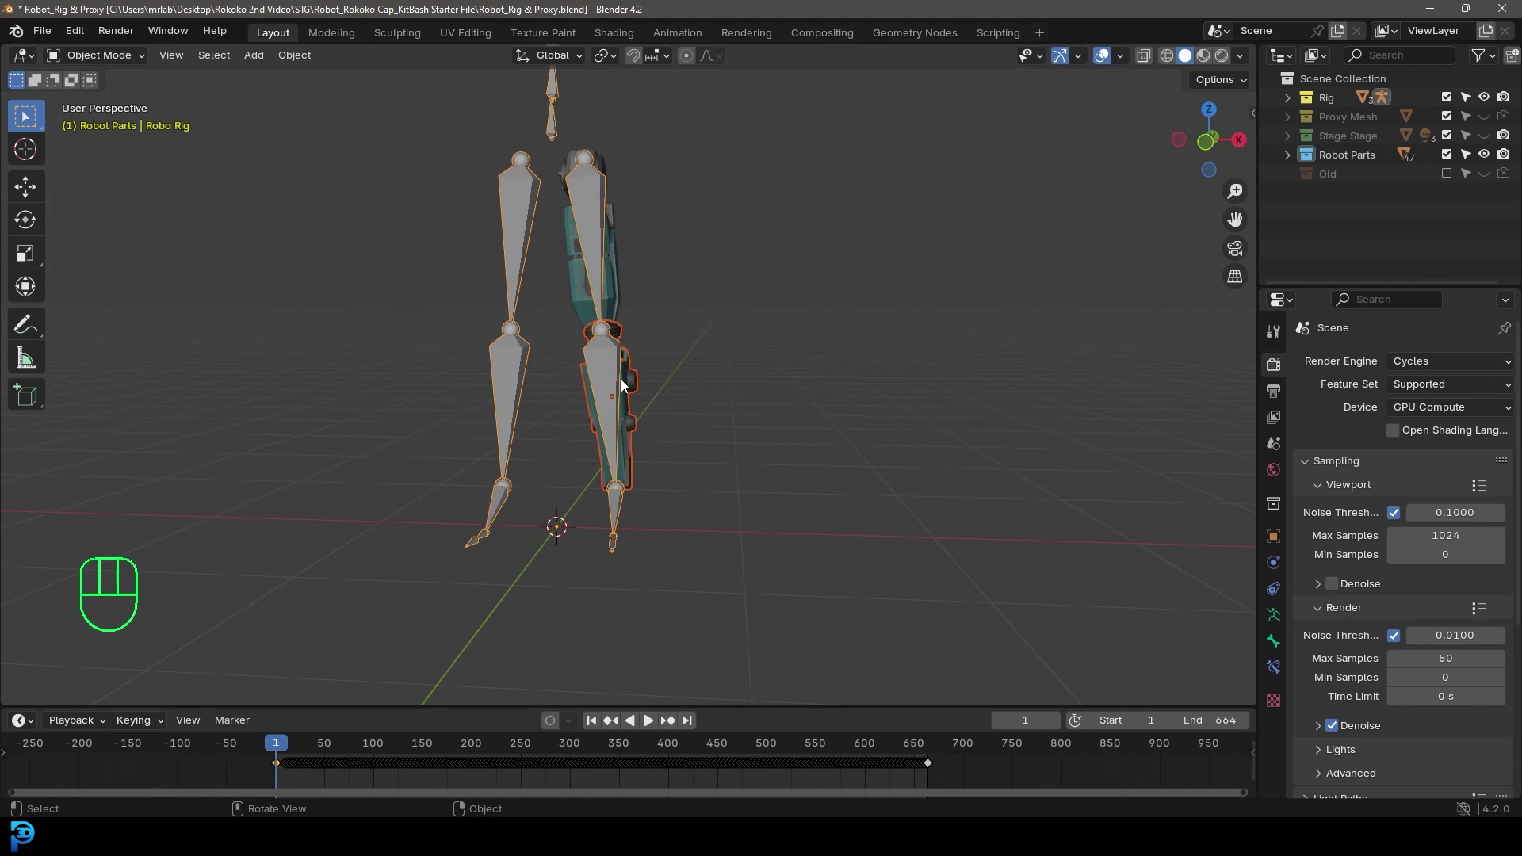
{"action": "scroll", "coordinate": [635, 421], "scroll_direction": "up", "scroll_amount": 4}
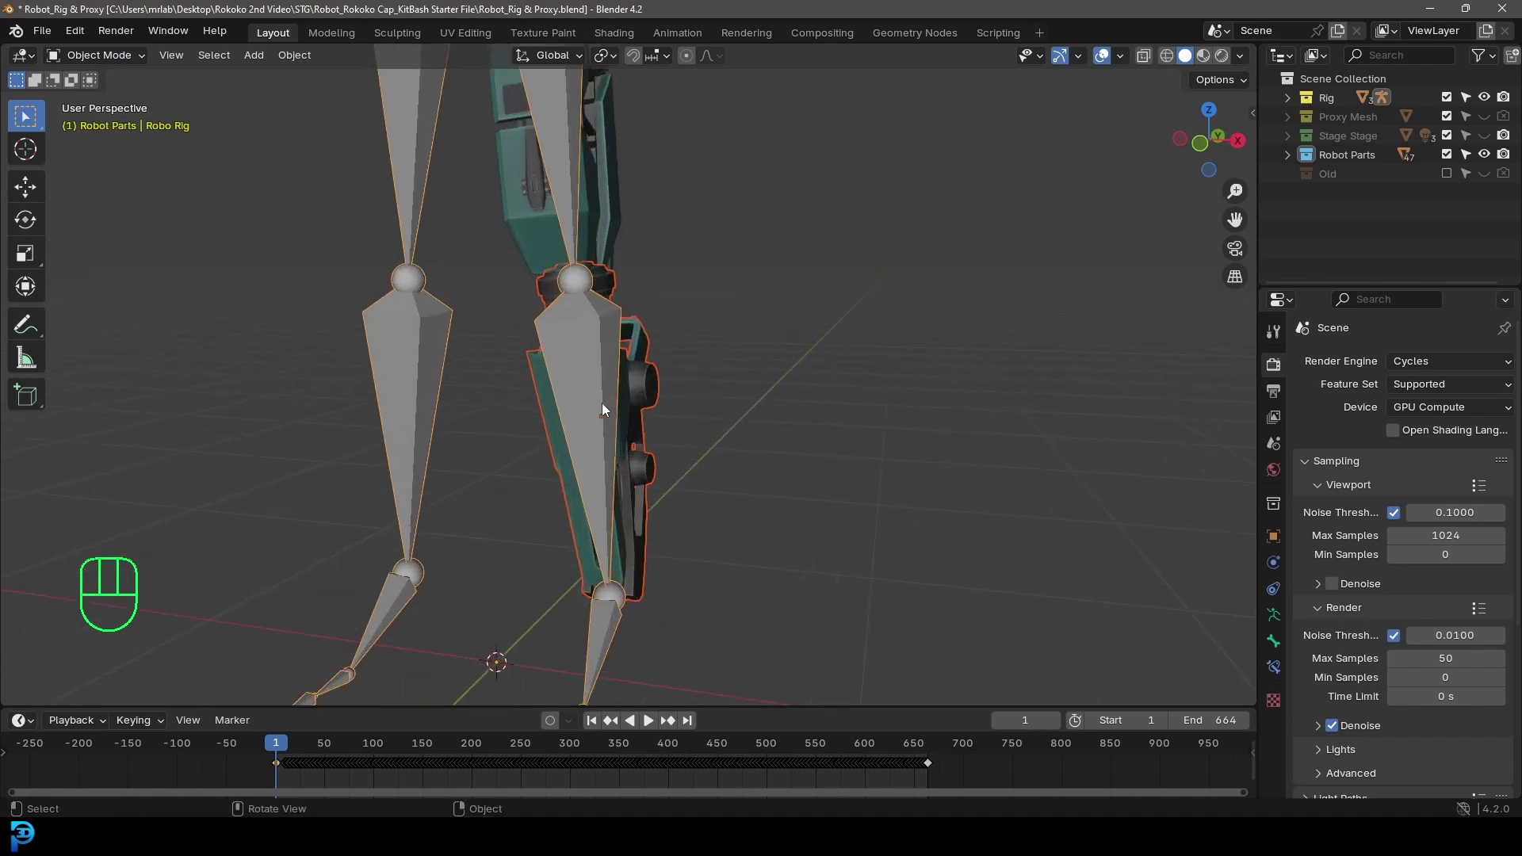
{"action": "key", "text": "KP_1"}
{"action": "scroll", "coordinate": [634, 416], "scroll_direction": "down", "scroll_amount": 5}
{"action": "middle_click_drag", "start_coordinate": [625, 425], "coordinate": [742, 511], "text": "shift"}
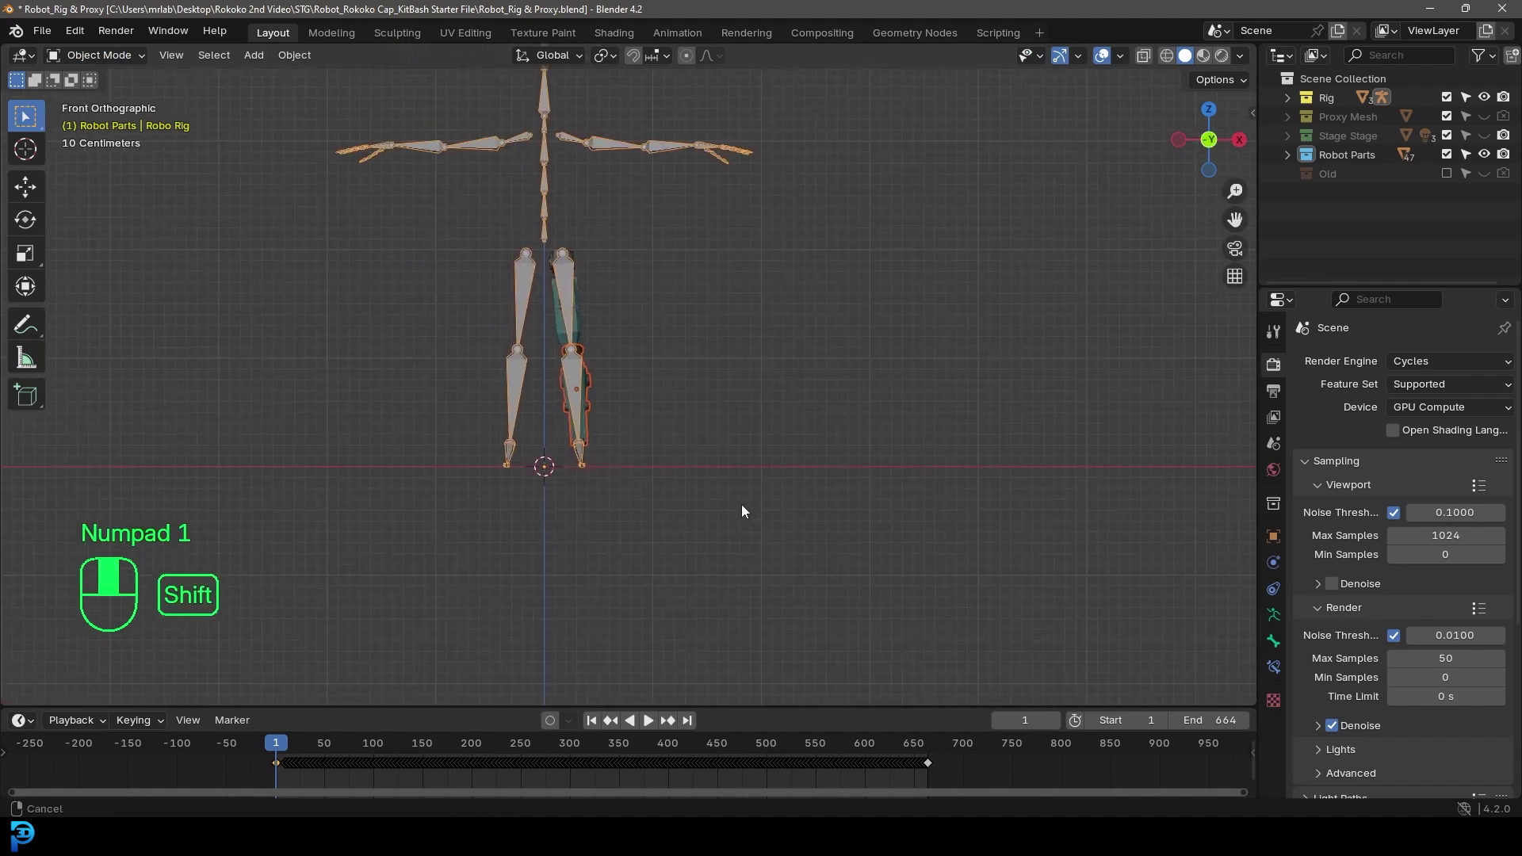
{"action": "scroll", "coordinate": [560, 577], "scroll_direction": "down", "scroll_amount": 6}
{"action": "middle_click_drag", "start_coordinate": [1018, 292], "coordinate": [730, 442], "text": "shift"}
{"action": "scroll", "coordinate": [730, 443], "scroll_direction": "up", "scroll_amount": 5}
{"action": "middle_click_drag", "start_coordinate": [540, 520], "coordinate": [574, 508], "text": "shift"}
{"action": "scroll", "coordinate": [753, 508], "scroll_direction": "up", "scroll_amount": 1}
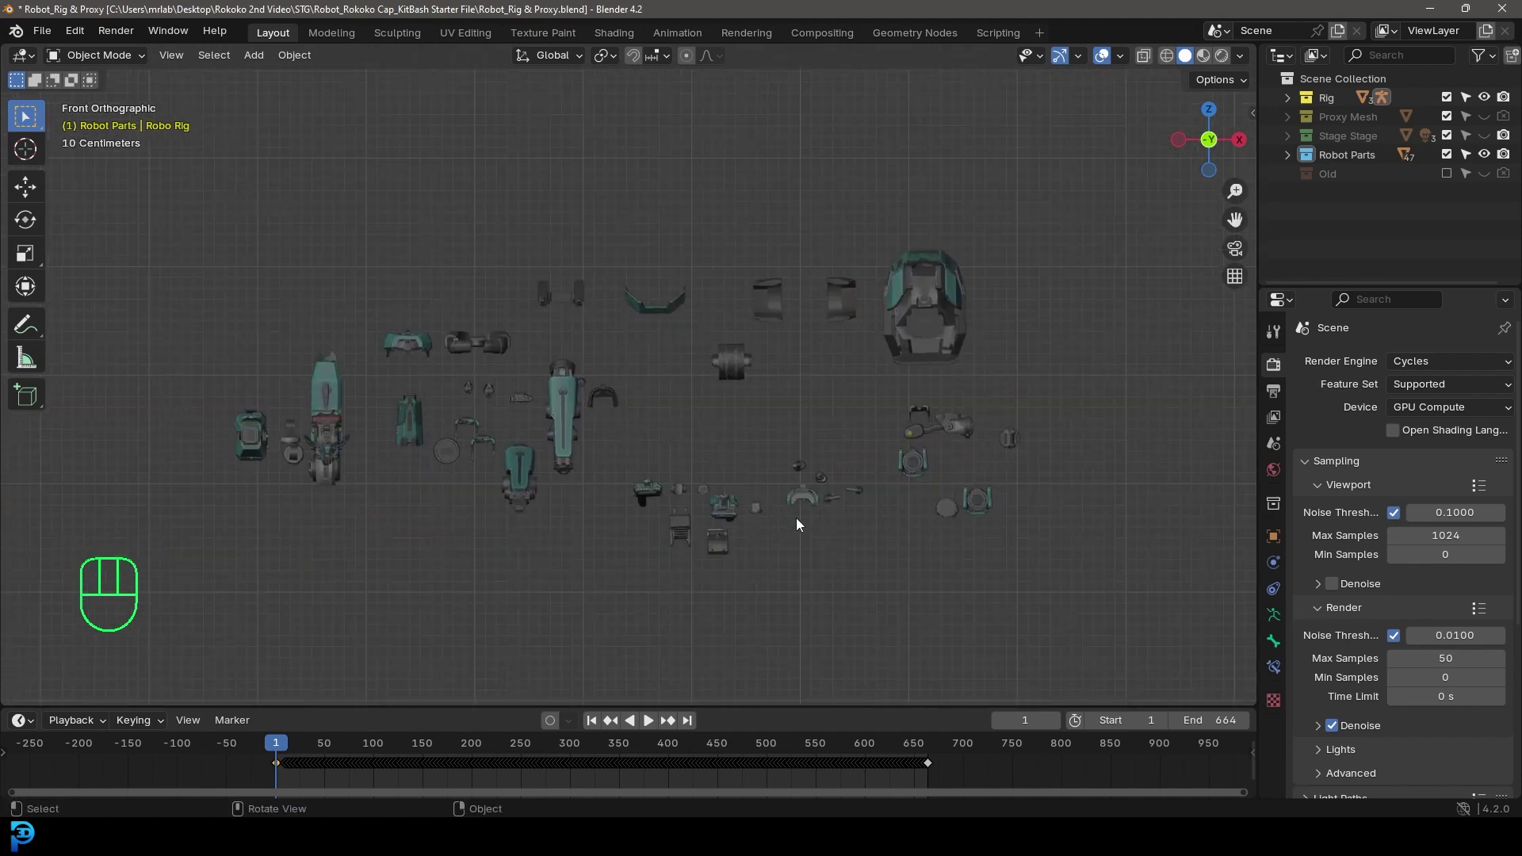
{"action": "middle_click_drag", "start_coordinate": [707, 518], "coordinate": [635, 466]}
{"action": "scroll", "coordinate": [558, 540], "scroll_direction": "up", "scroll_amount": 3}
{"action": "left_click", "coordinate": [558, 541]}
{"action": "middle_click_drag", "start_coordinate": [558, 542], "coordinate": [615, 554]}
Duplicate the foot part in front view and place the copy beside the rig.
{"action": "key", "text": "KP_1"}
{"action": "scroll", "coordinate": [712, 566], "scroll_direction": "down", "scroll_amount": 3}
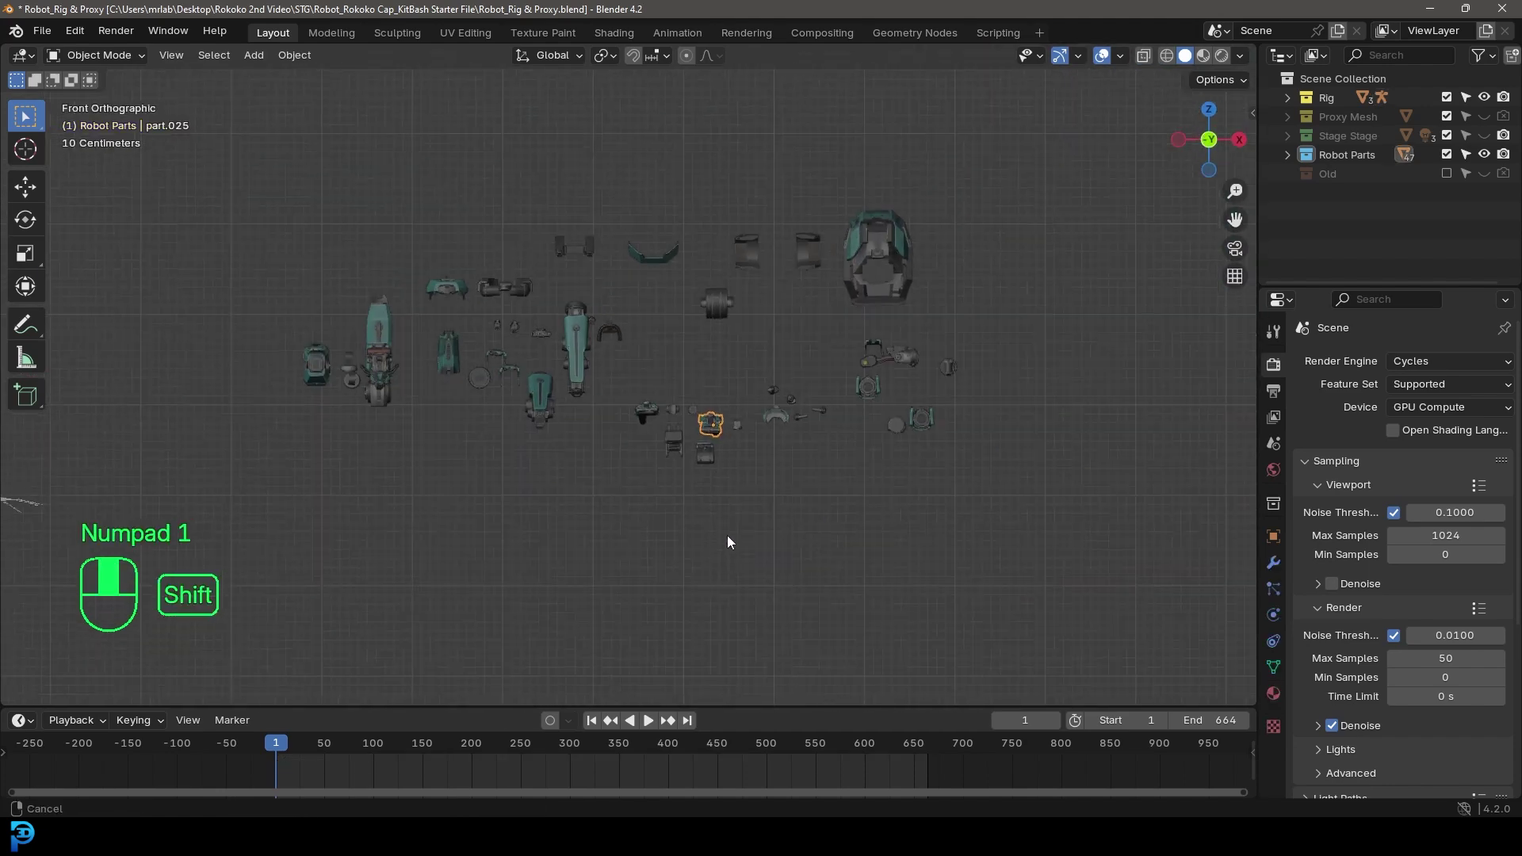
{"action": "middle_click_drag", "start_coordinate": [726, 535], "coordinate": [863, 462], "text": "shift"}
{"action": "key", "text": "shift+d"}
{"action": "left_click", "coordinate": [254, 616]}
{"action": "middle_click_drag", "start_coordinate": [260, 574], "coordinate": [710, 424], "text": "shift"}
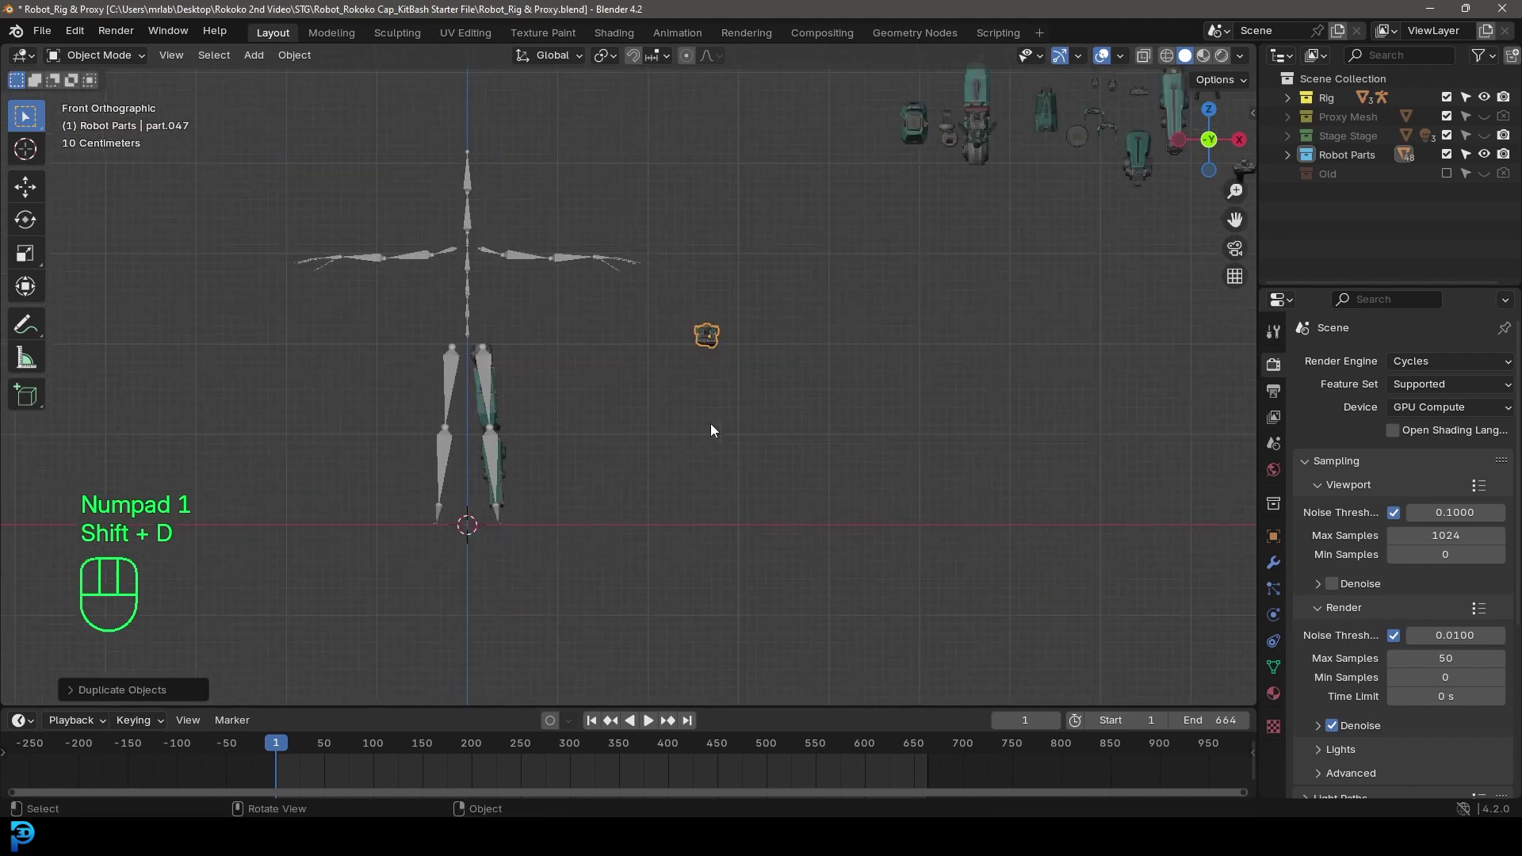
Move the foot copy onto the left foot bone in front view and scale it down slightly.
{"action": "scroll", "coordinate": [710, 424], "scroll_direction": "up", "scroll_amount": 2}
{"action": "key", "text": "g"}
{"action": "left_click", "coordinate": [432, 619]}
{"action": "scroll", "coordinate": [683, 378], "scroll_direction": "up", "scroll_amount": 5}
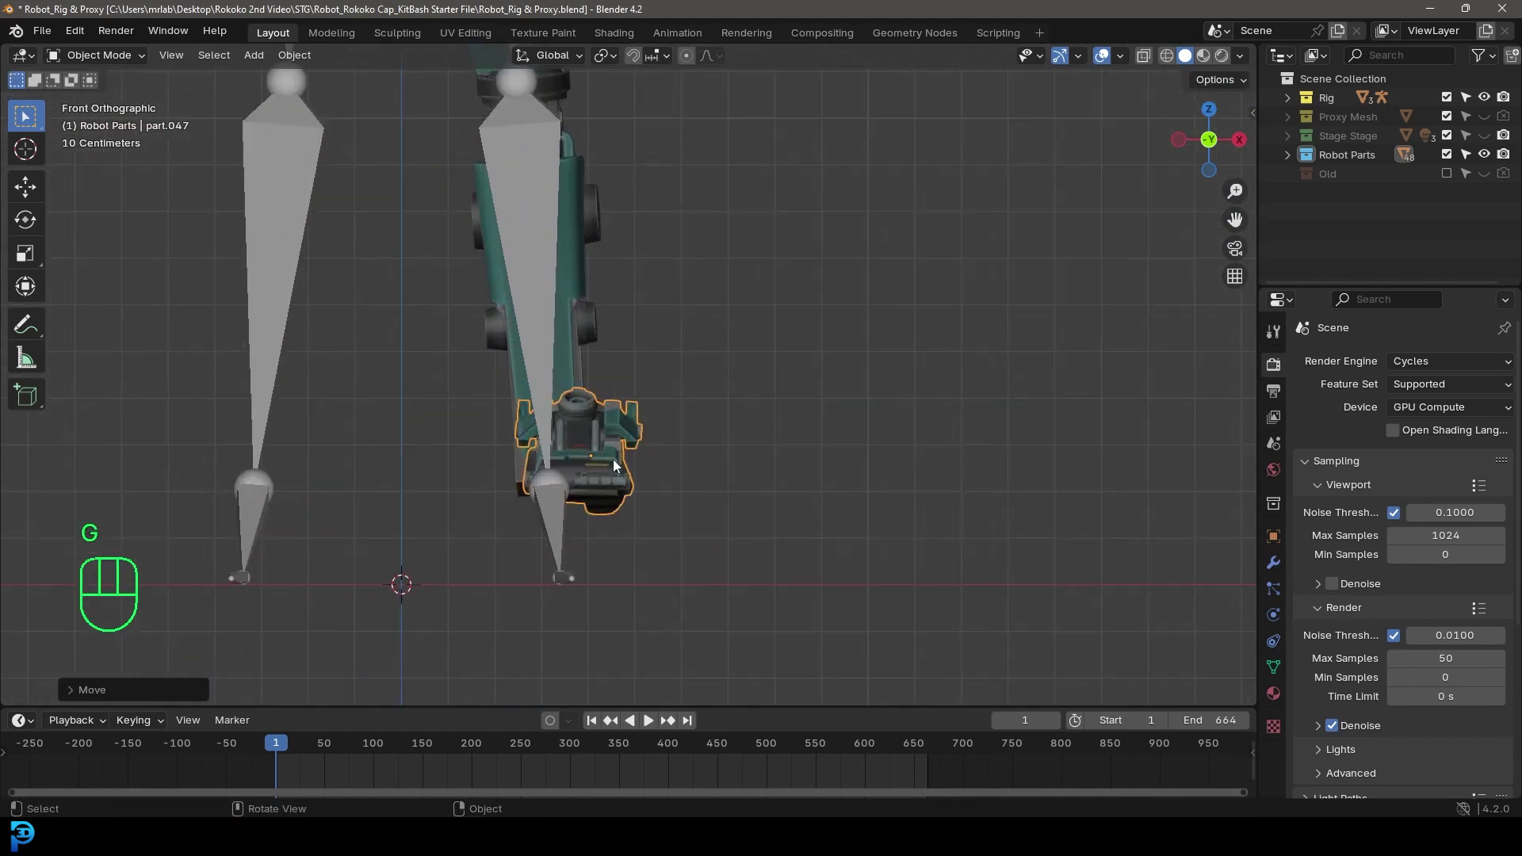
{"action": "key", "text": "g"}
{"action": "left_click", "coordinate": [618, 510]}
{"action": "key", "text": "s"}
{"action": "left_click", "coordinate": [647, 524]}
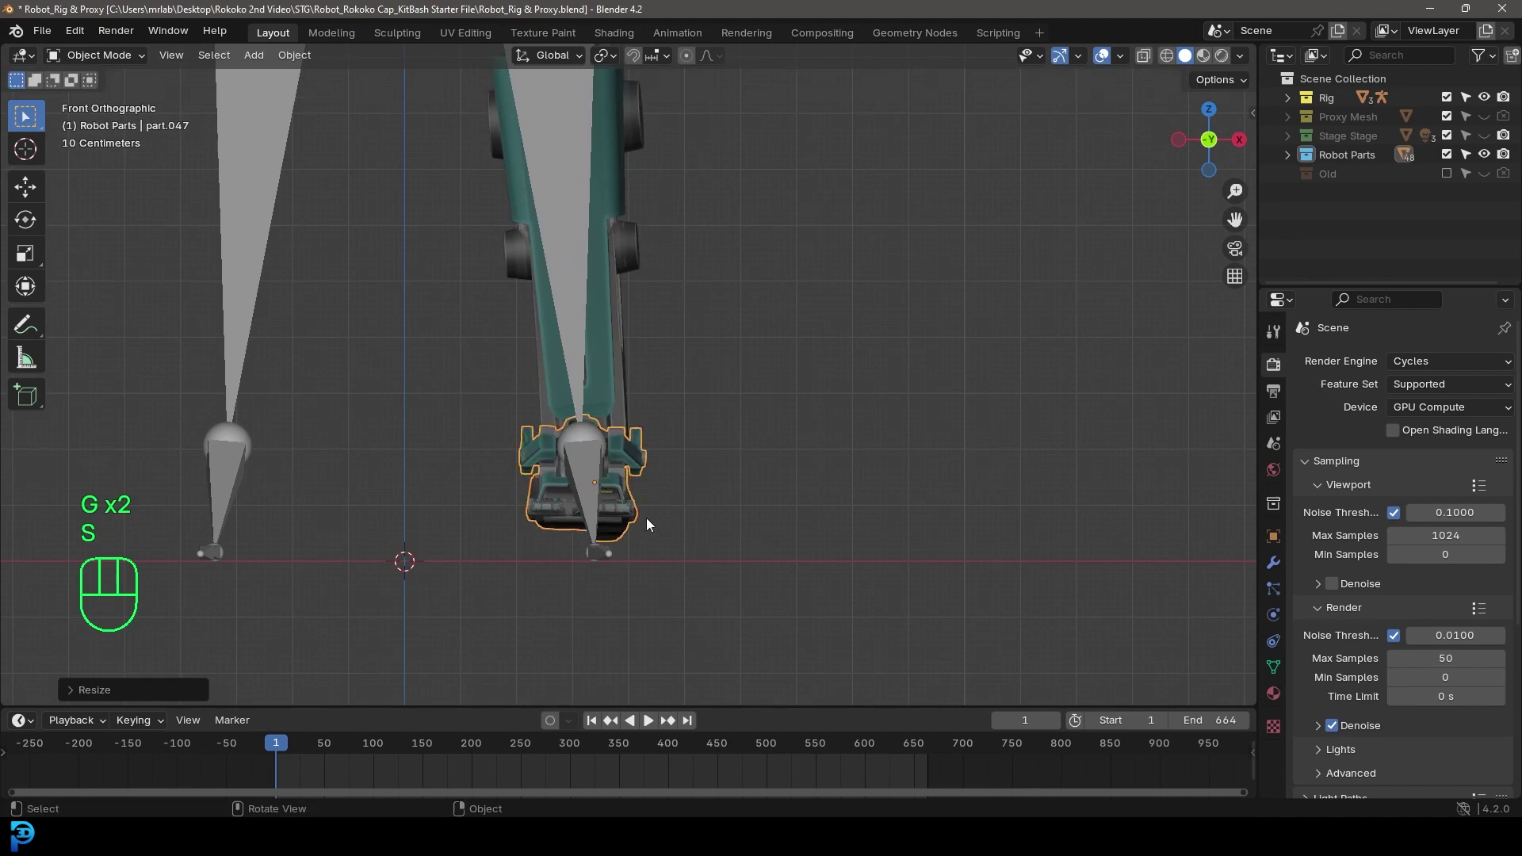
Move the foot part onto the foot bone in side view and rotate it so its sole lies flat.
{"action": "key", "text": "KP_3"}
{"action": "middle_click_drag", "start_coordinate": [558, 479], "coordinate": [455, 518], "text": "shift"}
{"action": "key", "text": "g"}
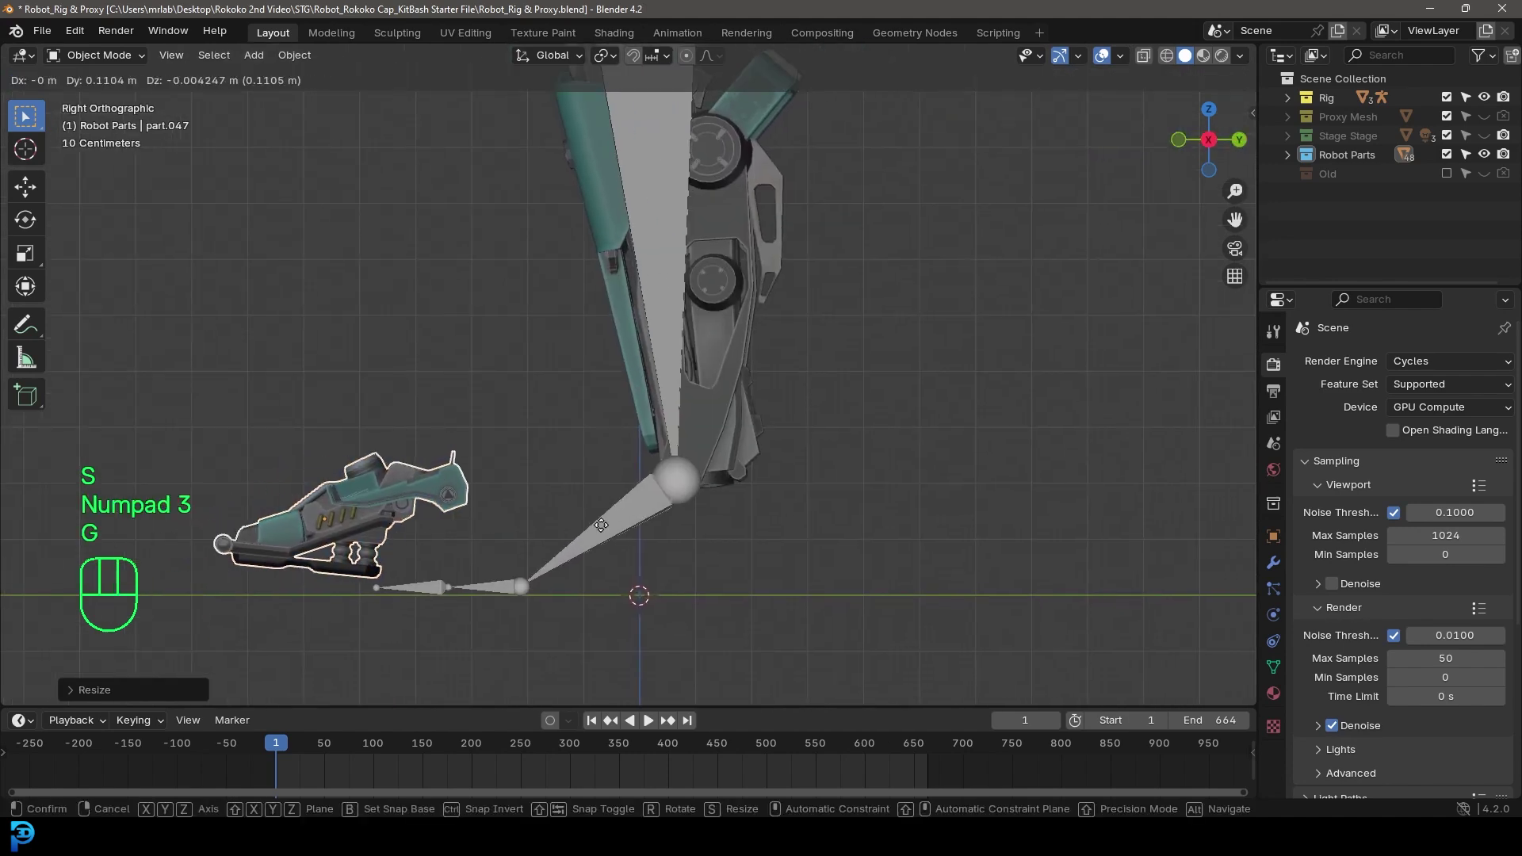
{"action": "left_click", "coordinate": [787, 528]}
{"action": "key", "text": "r"}
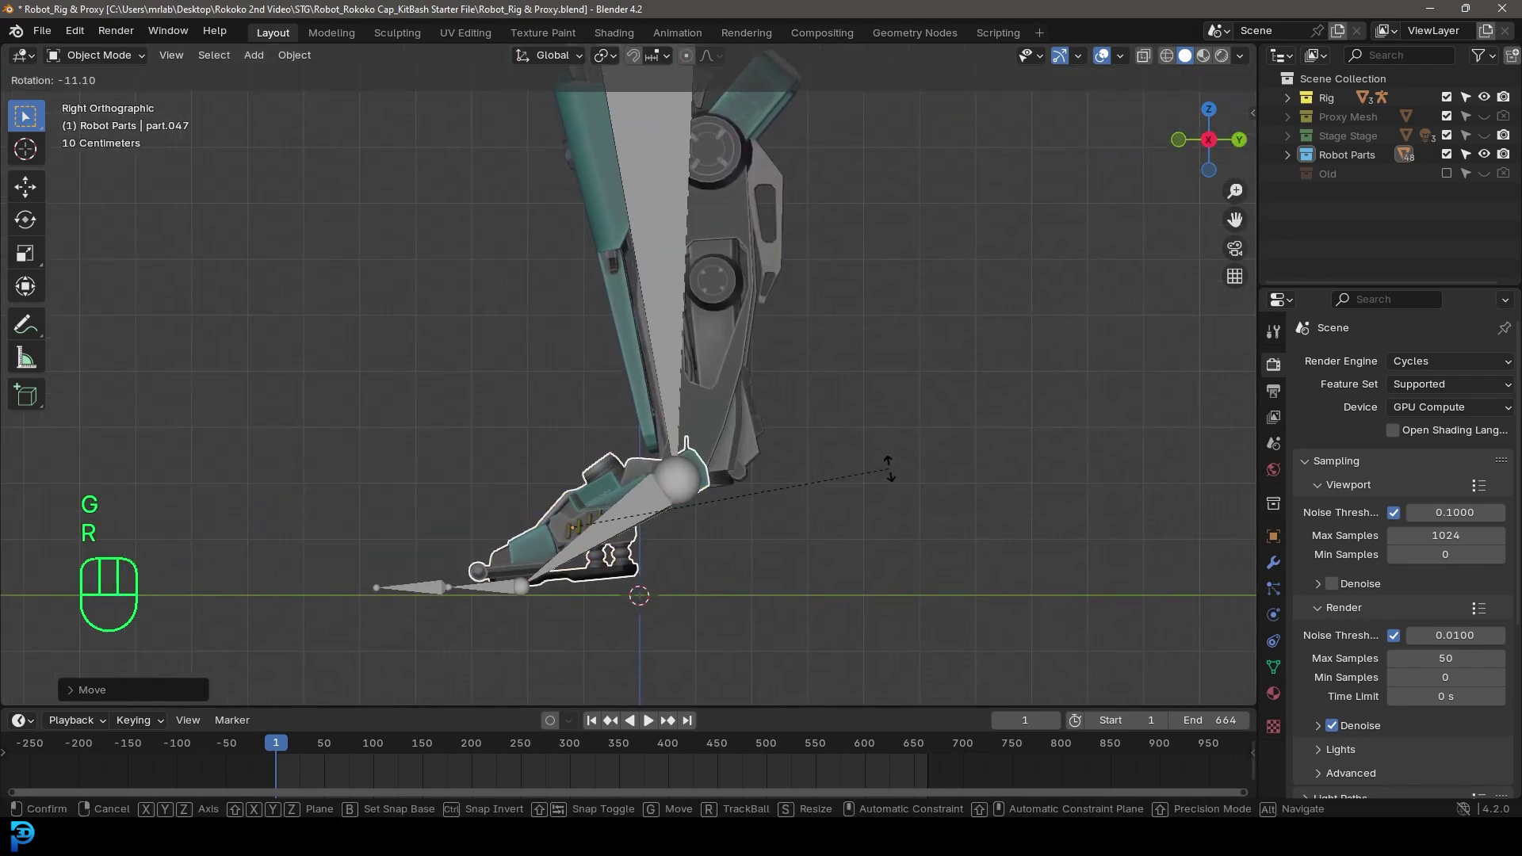
{"action": "left_click", "coordinate": [901, 485]}
Fine-tune the foot part's position at the ankle in side view and adjust its scale.
{"action": "key", "text": "g"}
{"action": "left_click", "coordinate": [902, 485]}
{"action": "key", "text": "s"}
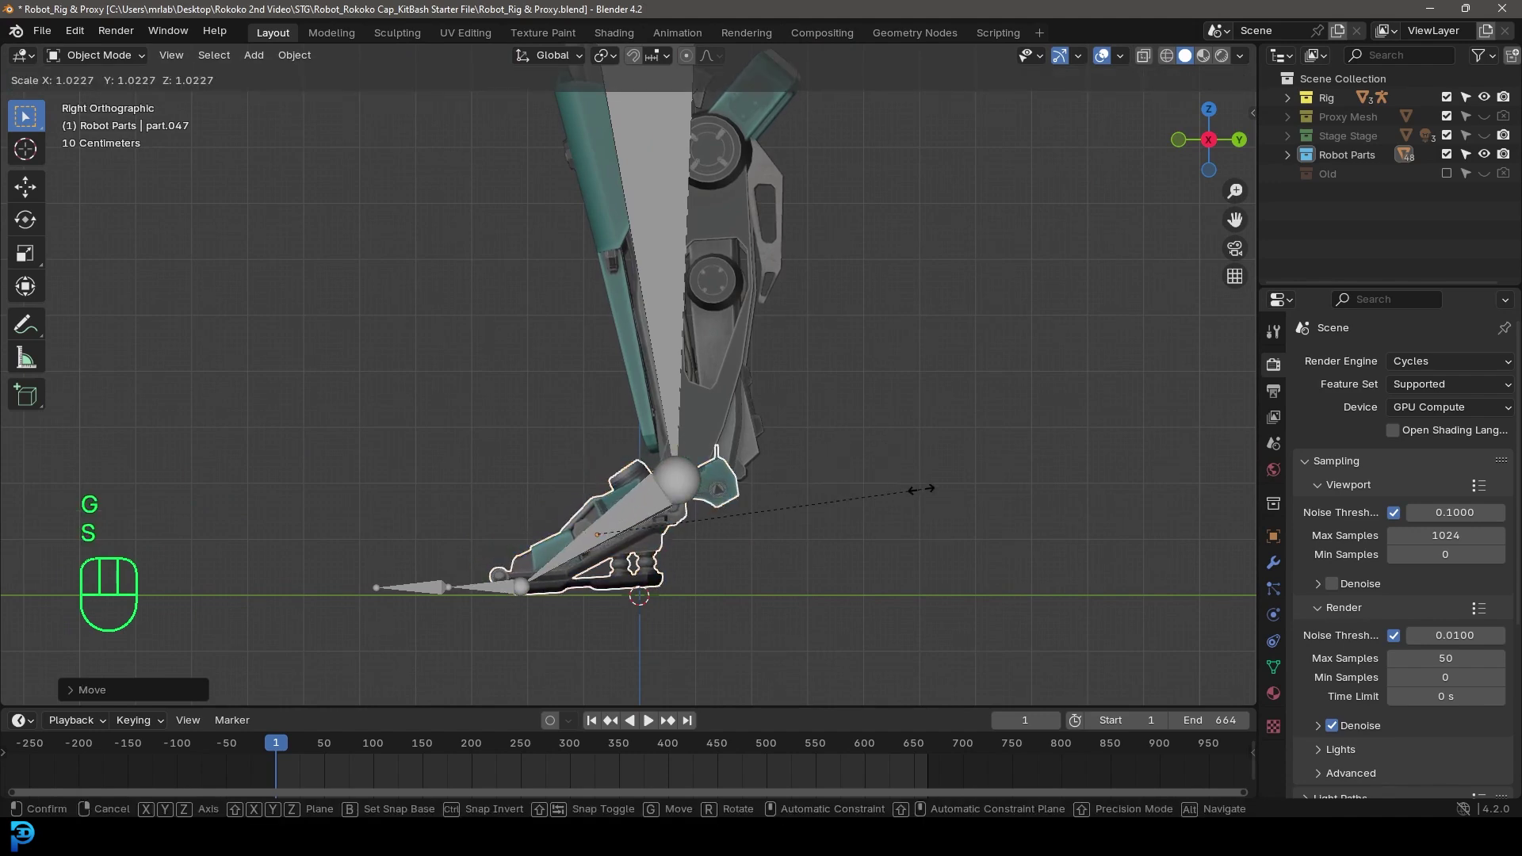
{"action": "left_click", "coordinate": [924, 499]}
{"action": "scroll", "coordinate": [640, 464], "scroll_direction": "down", "scroll_amount": 3}
{"action": "middle_click_drag", "start_coordinate": [641, 466], "coordinate": [873, 502]}
{"action": "scroll", "coordinate": [735, 520], "scroll_direction": "up", "scroll_amount": 3}
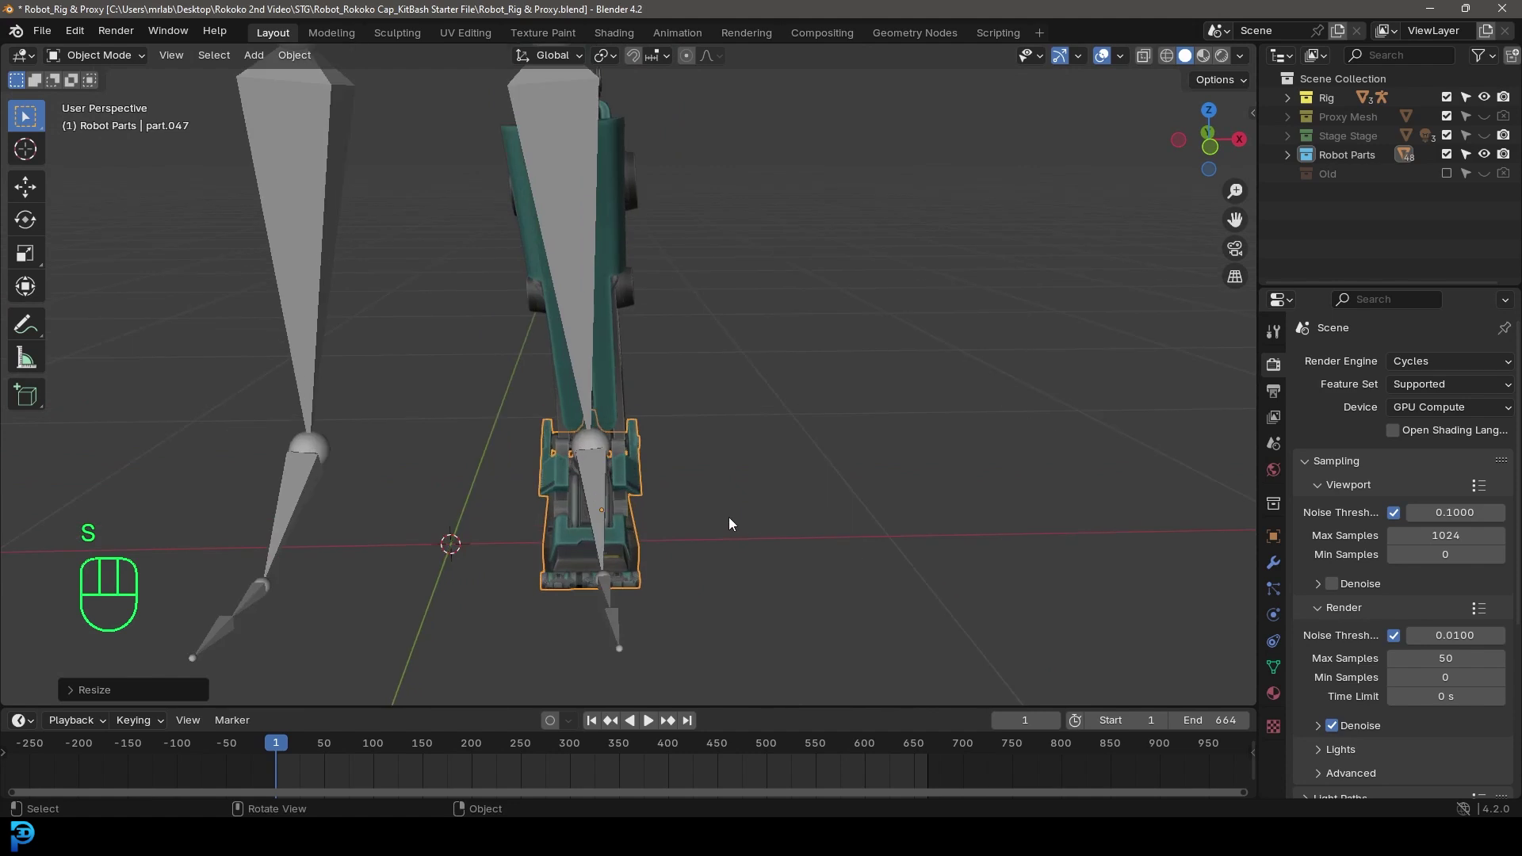
{"action": "key", "text": "g"}
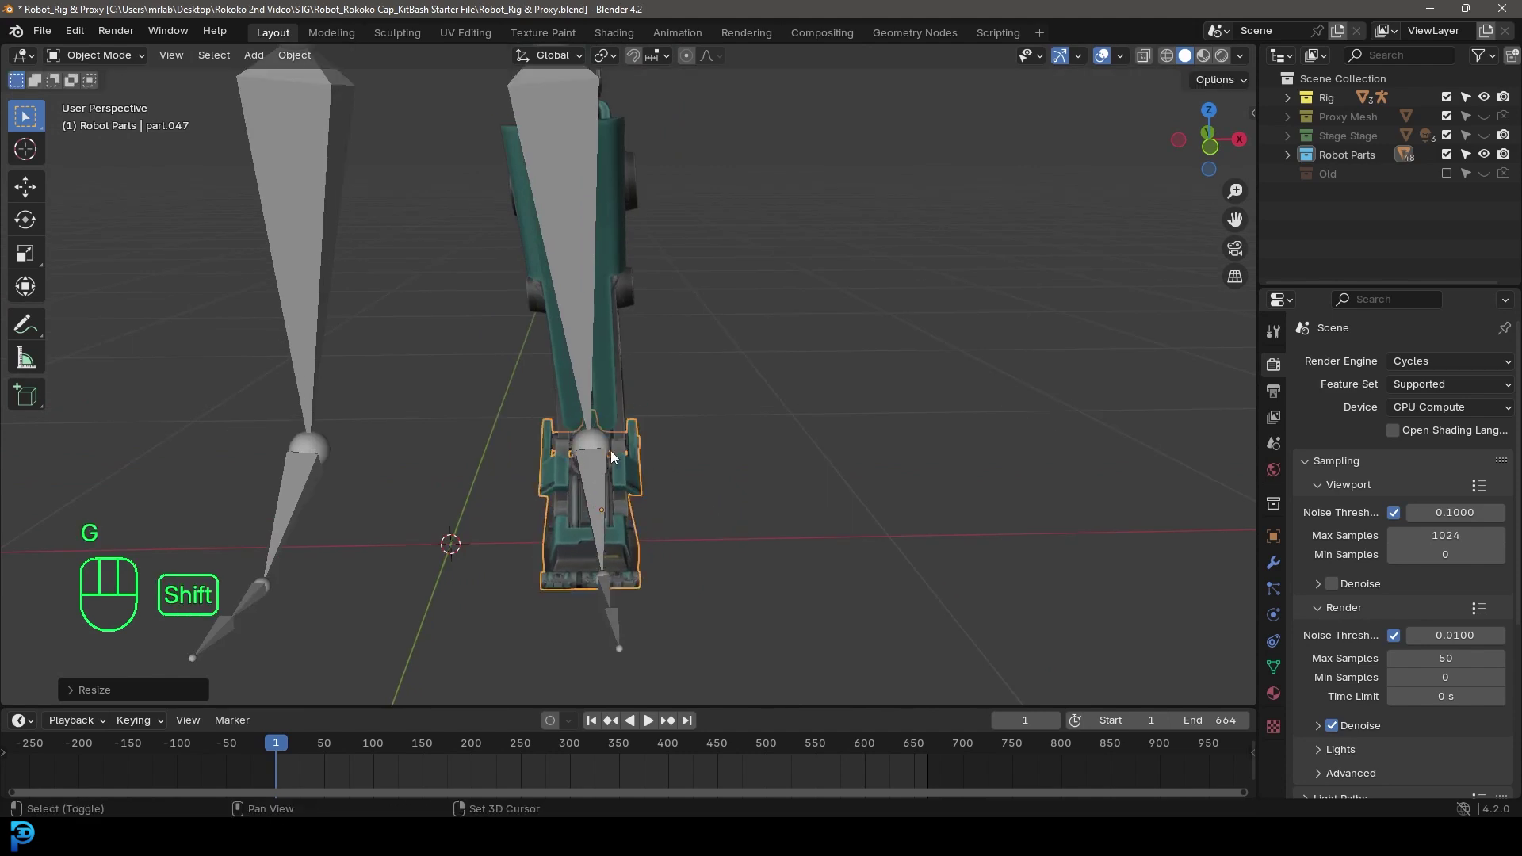
Select the foot part together with the rig and switch the armature to Pose Mode.
{"action": "left_click", "coordinate": [583, 340], "text": "shift"}
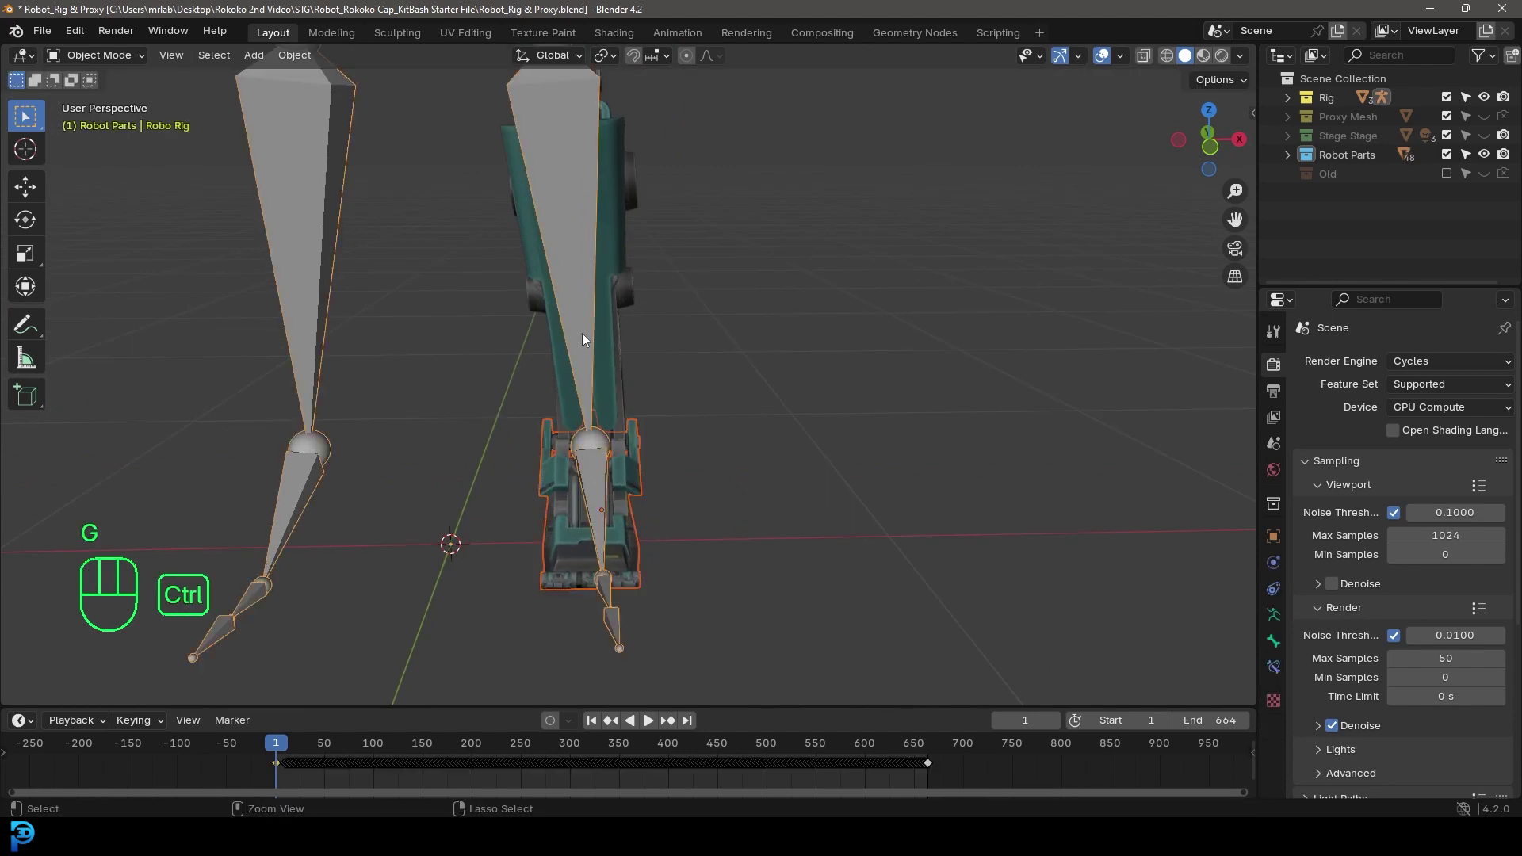
{"action": "key", "text": "ctrl+Tab"}
{"action": "middle_click_drag", "start_coordinate": [628, 459], "coordinate": [628, 482]}
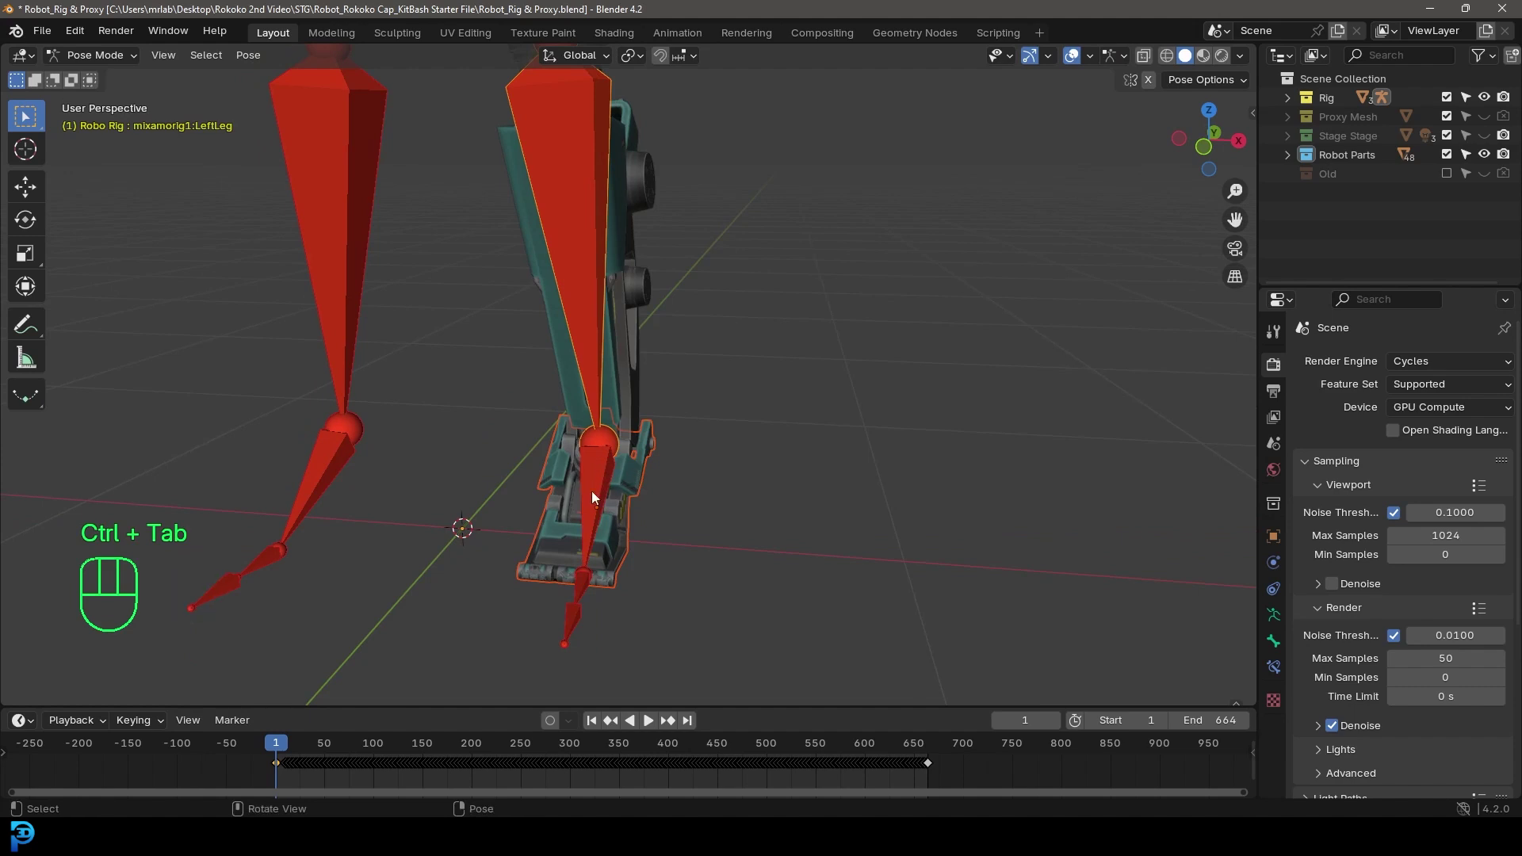
Parent the foot part to the left foot bone with the Bone option and return to Object Mode.
{"action": "left_click", "coordinate": [599, 484]}
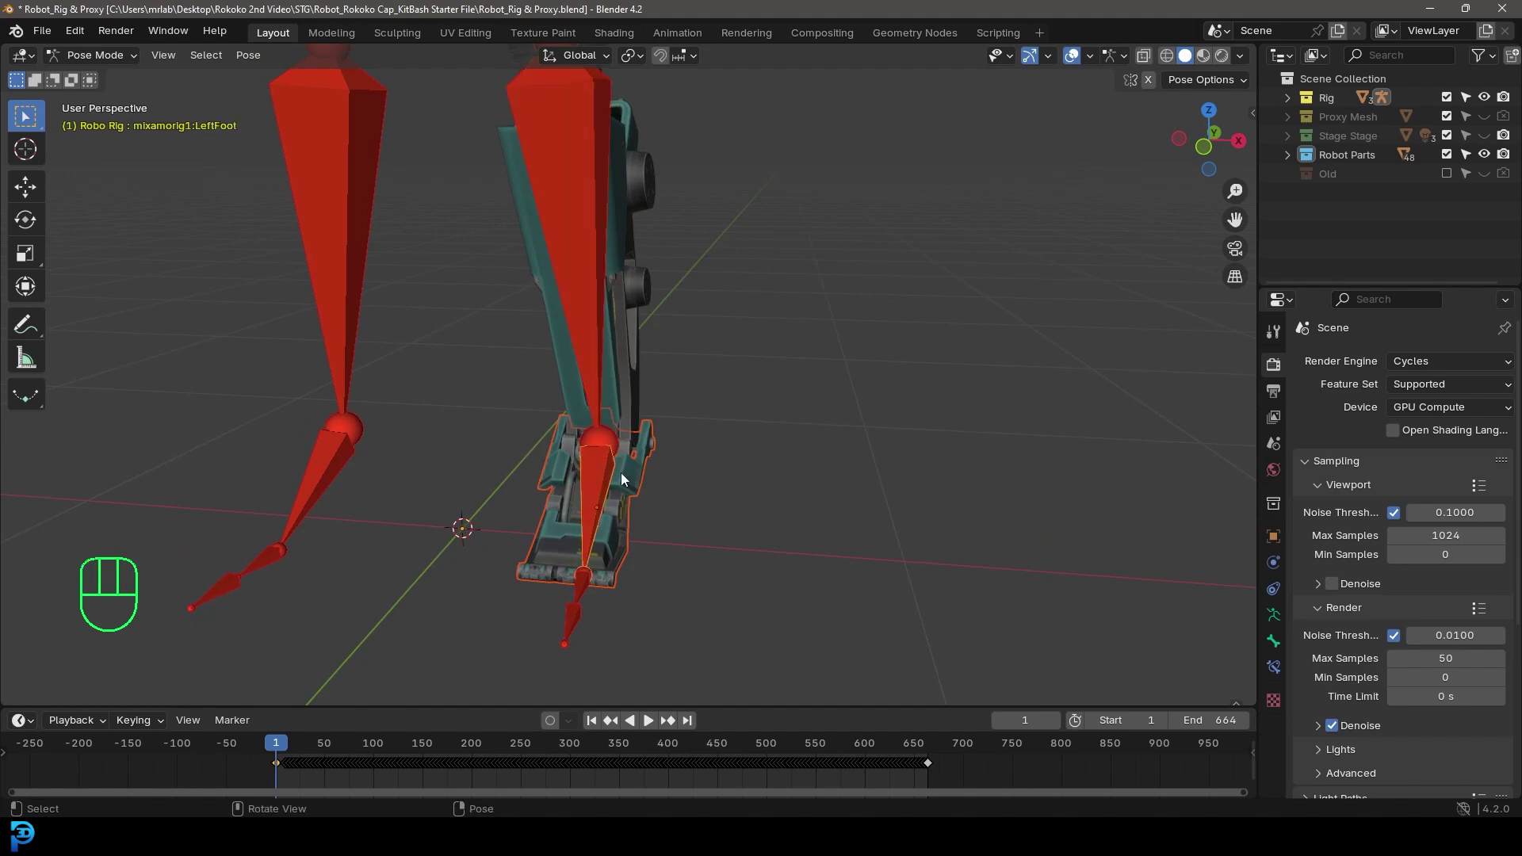
{"action": "middle_click_drag", "start_coordinate": [620, 478], "coordinate": [582, 482]}
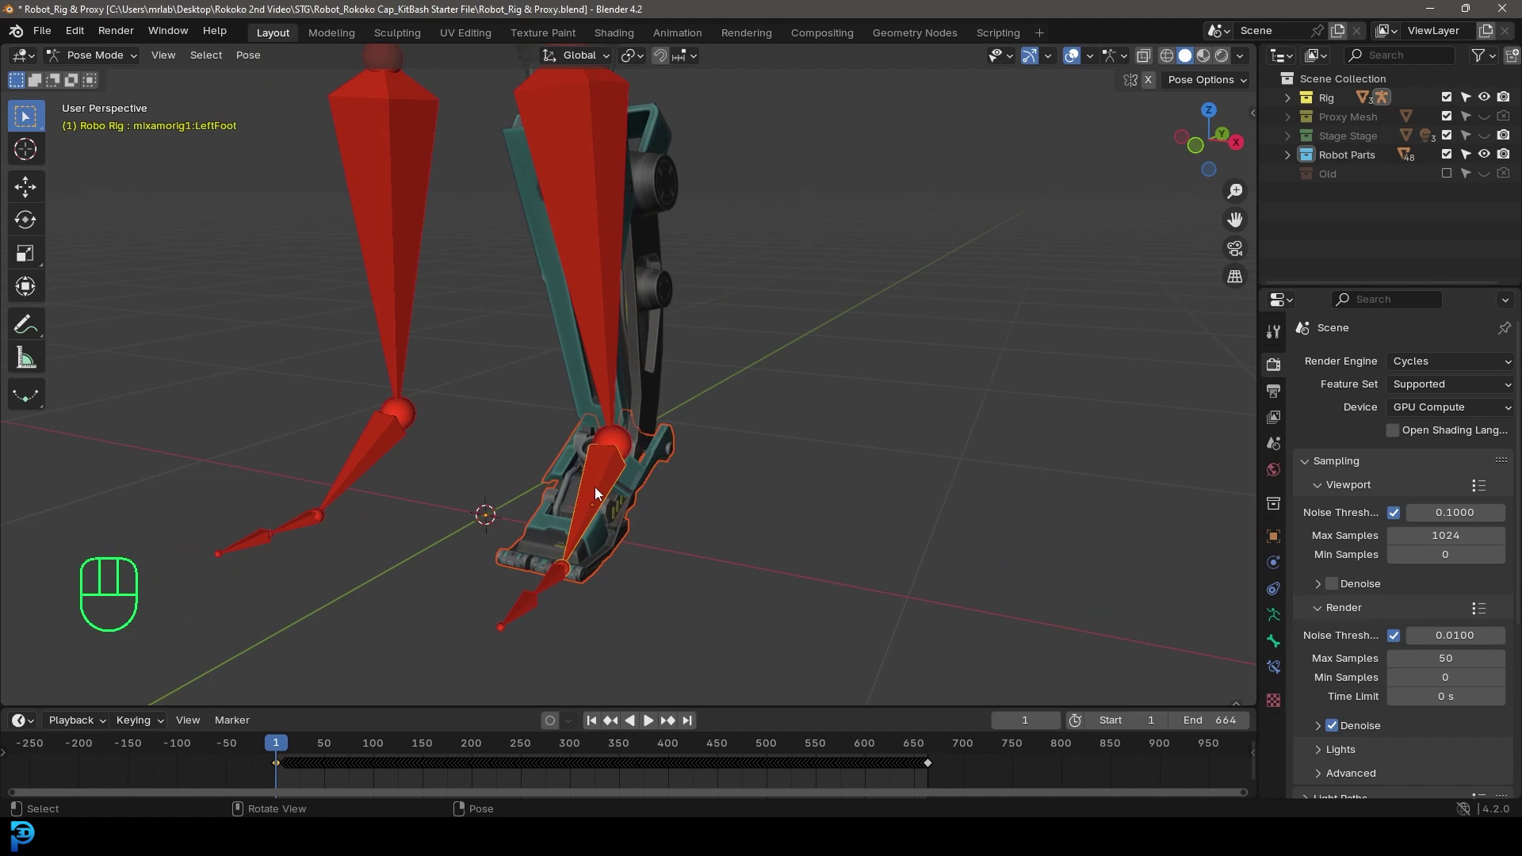
{"action": "key", "text": "ctrl+p"}
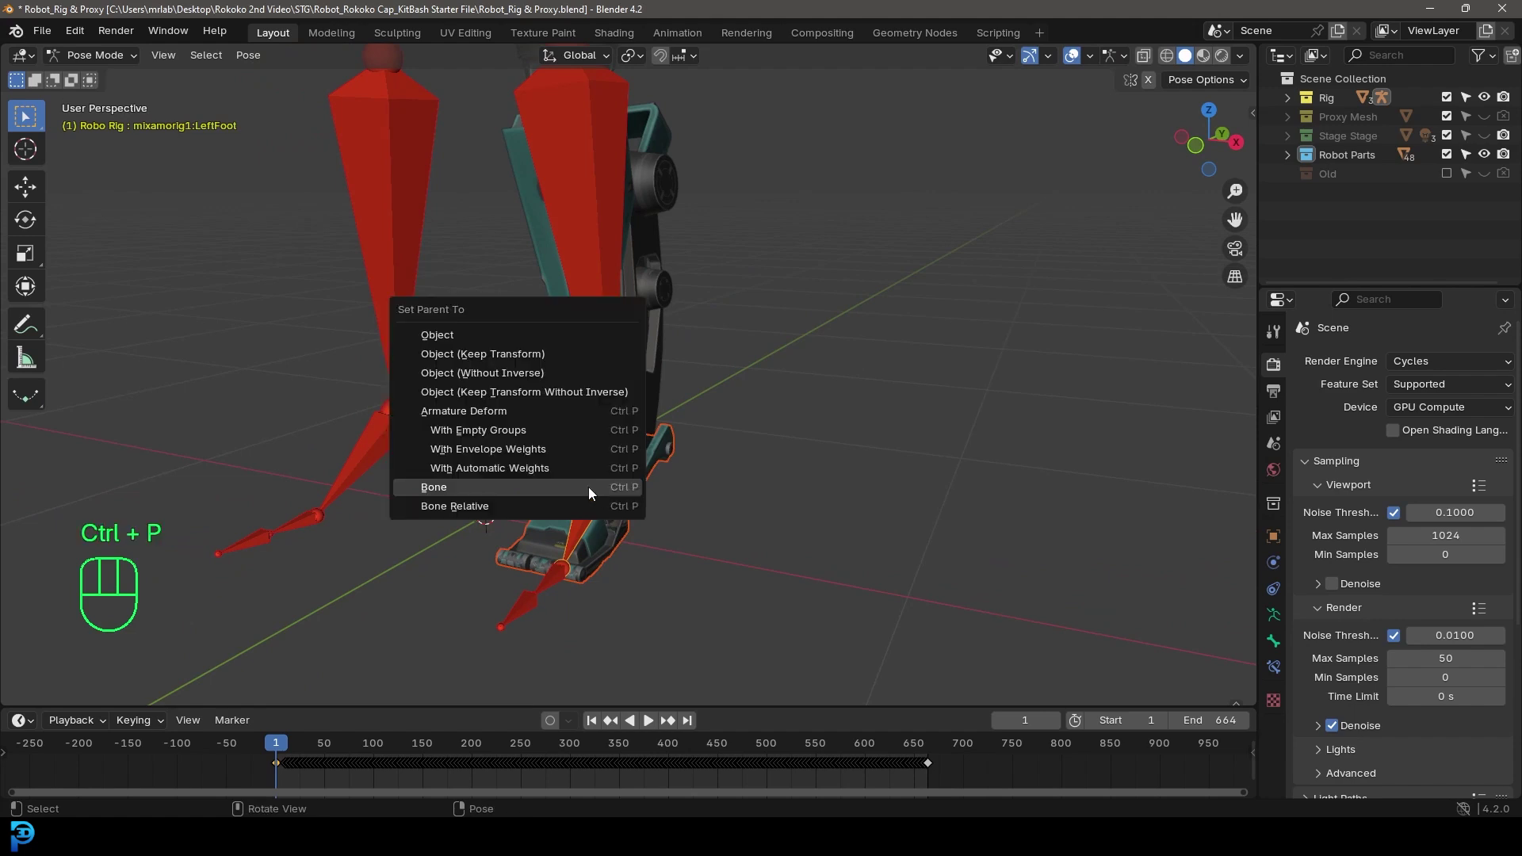
{"action": "left_click", "coordinate": [588, 486]}
{"action": "middle_click_drag", "start_coordinate": [549, 493], "coordinate": [621, 481]}
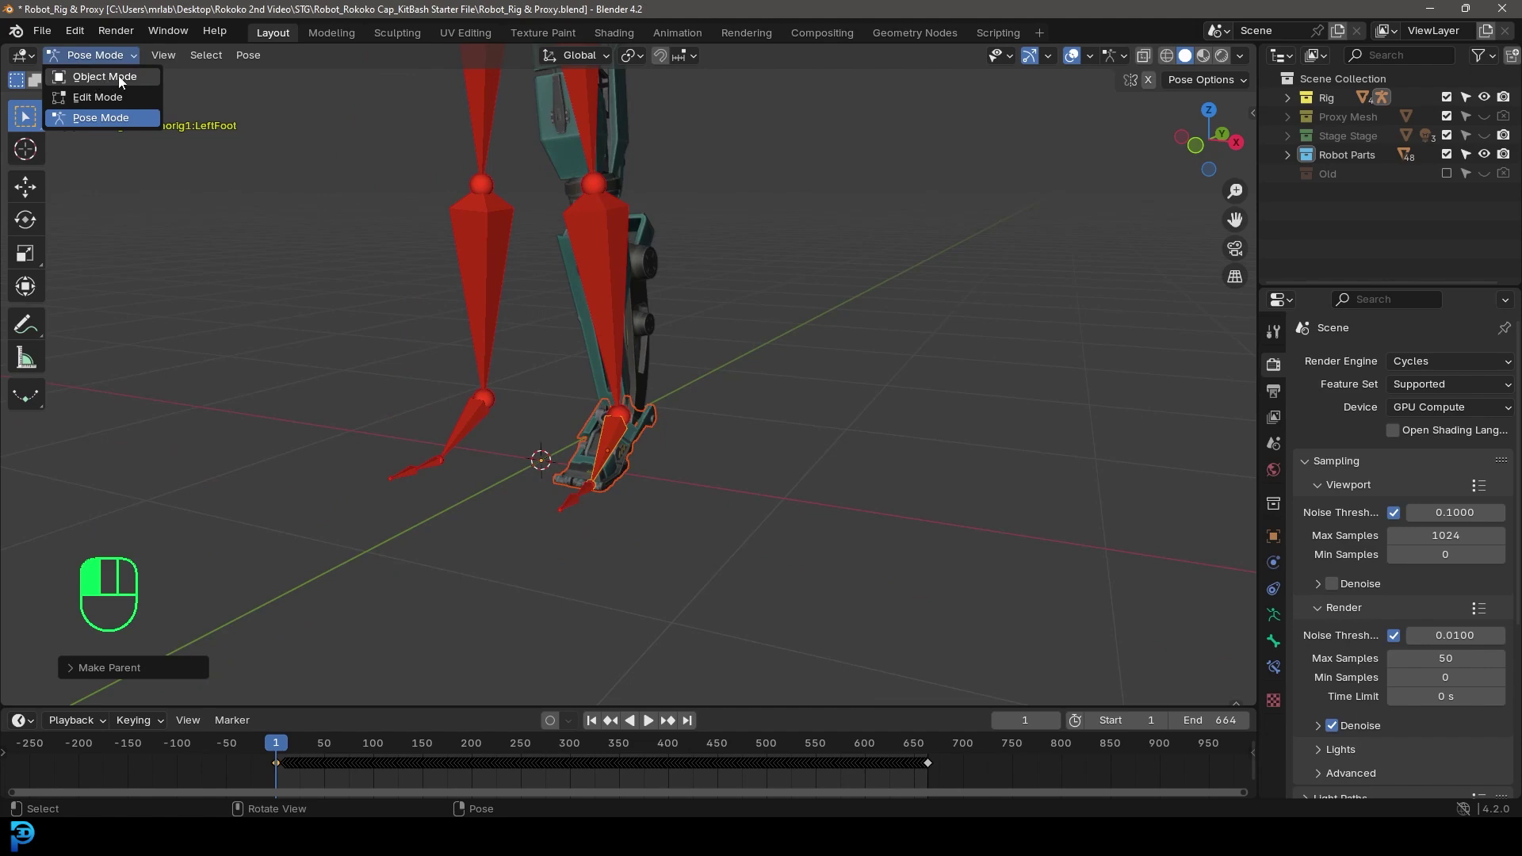
{"action": "left_click", "coordinate": [105, 76]}
Deselect everything, then find and select the short teal armour block among the spare robot parts for the toes.
{"action": "middle_click_drag", "start_coordinate": [870, 336], "coordinate": [857, 520]}
{"action": "key", "text": "alt+a"}
{"action": "scroll", "coordinate": [858, 520], "scroll_direction": "down", "scroll_amount": 5}
{"action": "middle_click_drag", "start_coordinate": [943, 496], "coordinate": [555, 548], "text": "shift"}
{"action": "middle_click_drag", "start_coordinate": [758, 249], "coordinate": [825, 459], "text": "shift"}
{"action": "scroll", "coordinate": [825, 458], "scroll_direction": "up", "scroll_amount": 8}
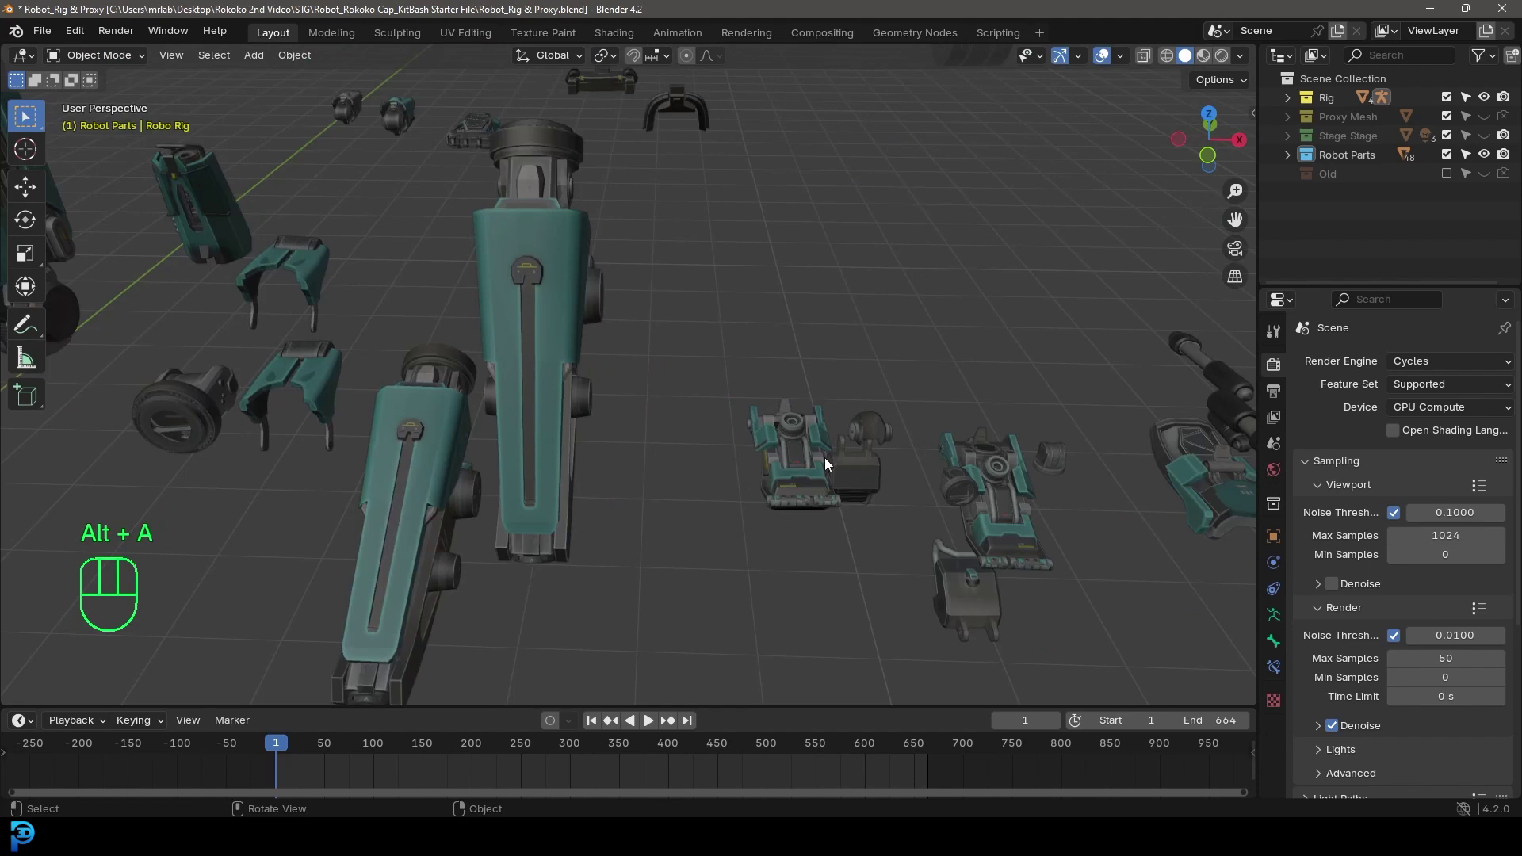
{"action": "middle_click_drag", "start_coordinate": [1021, 493], "coordinate": [962, 474]}
{"action": "scroll", "coordinate": [960, 474], "scroll_direction": "down", "scroll_amount": 5}
{"action": "middle_click_drag", "start_coordinate": [605, 351], "coordinate": [592, 314]}
{"action": "scroll", "coordinate": [717, 310], "scroll_direction": "up", "scroll_amount": 4}
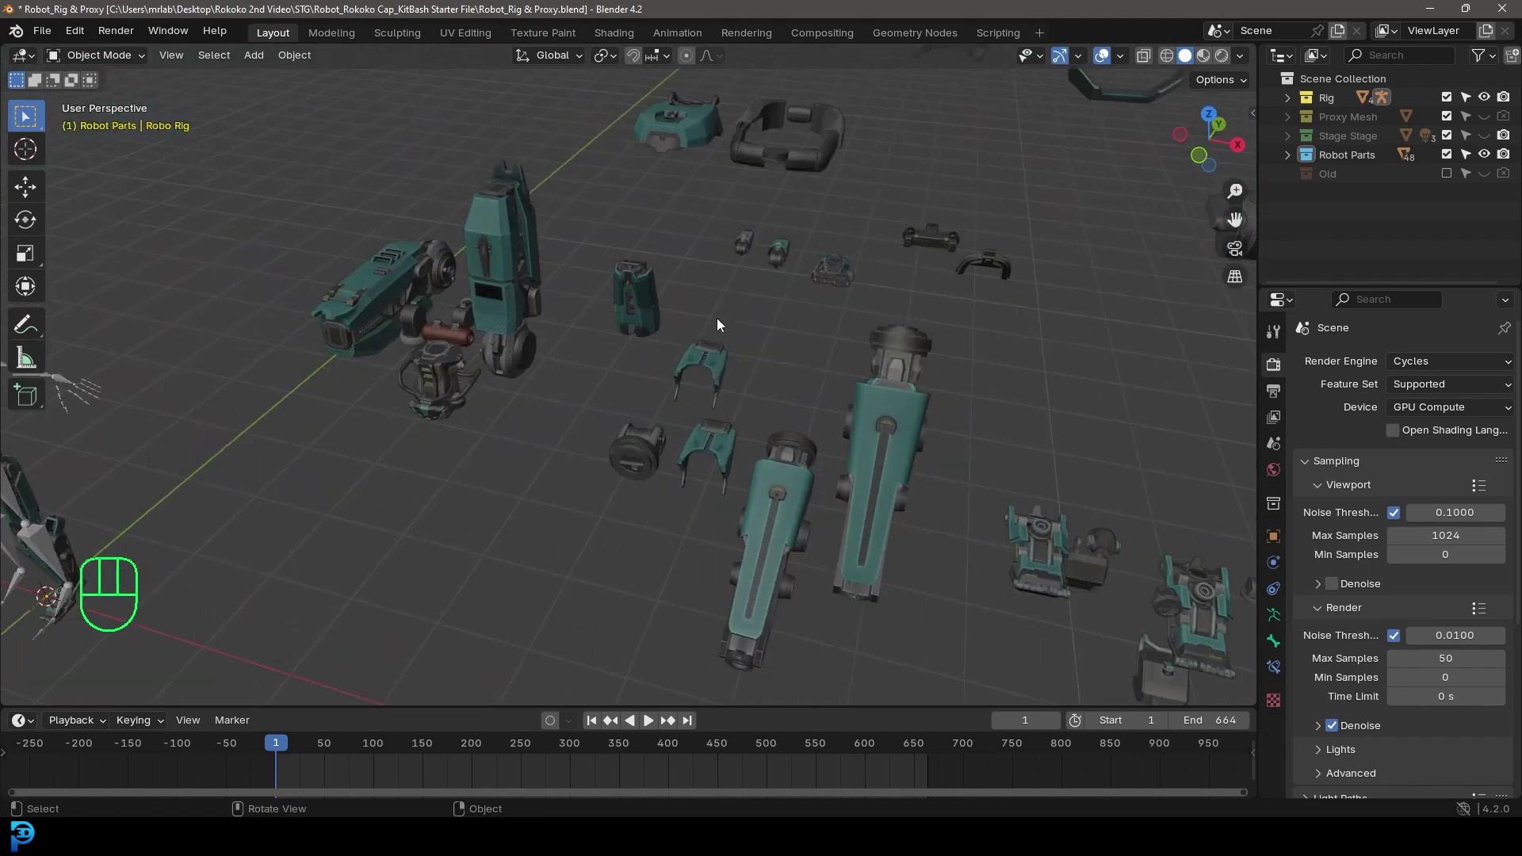
{"action": "middle_click_drag", "start_coordinate": [858, 398], "coordinate": [825, 325], "text": "shift"}
{"action": "scroll", "coordinate": [508, 349], "scroll_direction": "up", "scroll_amount": 3}
{"action": "left_click", "coordinate": [271, 355]}
{"action": "middle_click_drag", "start_coordinate": [271, 353], "coordinate": [526, 298], "text": "shift"}
{"action": "middle_click_drag", "start_coordinate": [527, 298], "coordinate": [582, 366]}
Duplicate the teal armour block in front view and place the copy over the left foot.
{"action": "key", "text": "KP_1"}
{"action": "scroll", "coordinate": [584, 368], "scroll_direction": "down", "scroll_amount": 5}
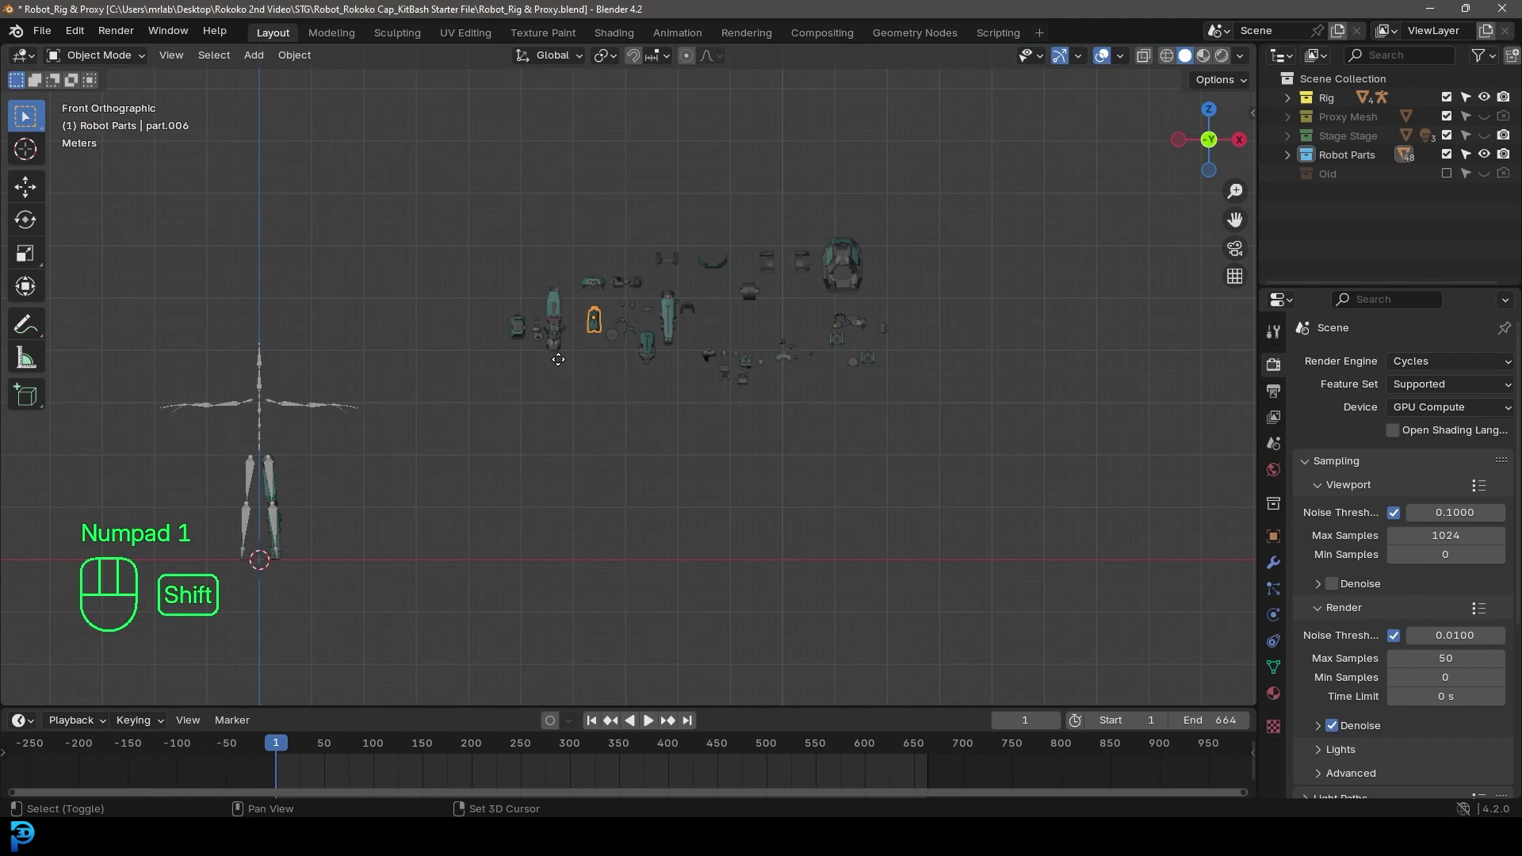
{"action": "key", "text": "shift+d"}
{"action": "left_click", "coordinate": [248, 597]}
{"action": "middle_click_drag", "start_coordinate": [292, 558], "coordinate": [602, 476], "text": "shift"}
{"action": "scroll", "coordinate": [615, 369], "scroll_direction": "up", "scroll_amount": 6}
{"action": "scroll", "coordinate": [603, 452], "scroll_direction": "up", "scroll_amount": 5}
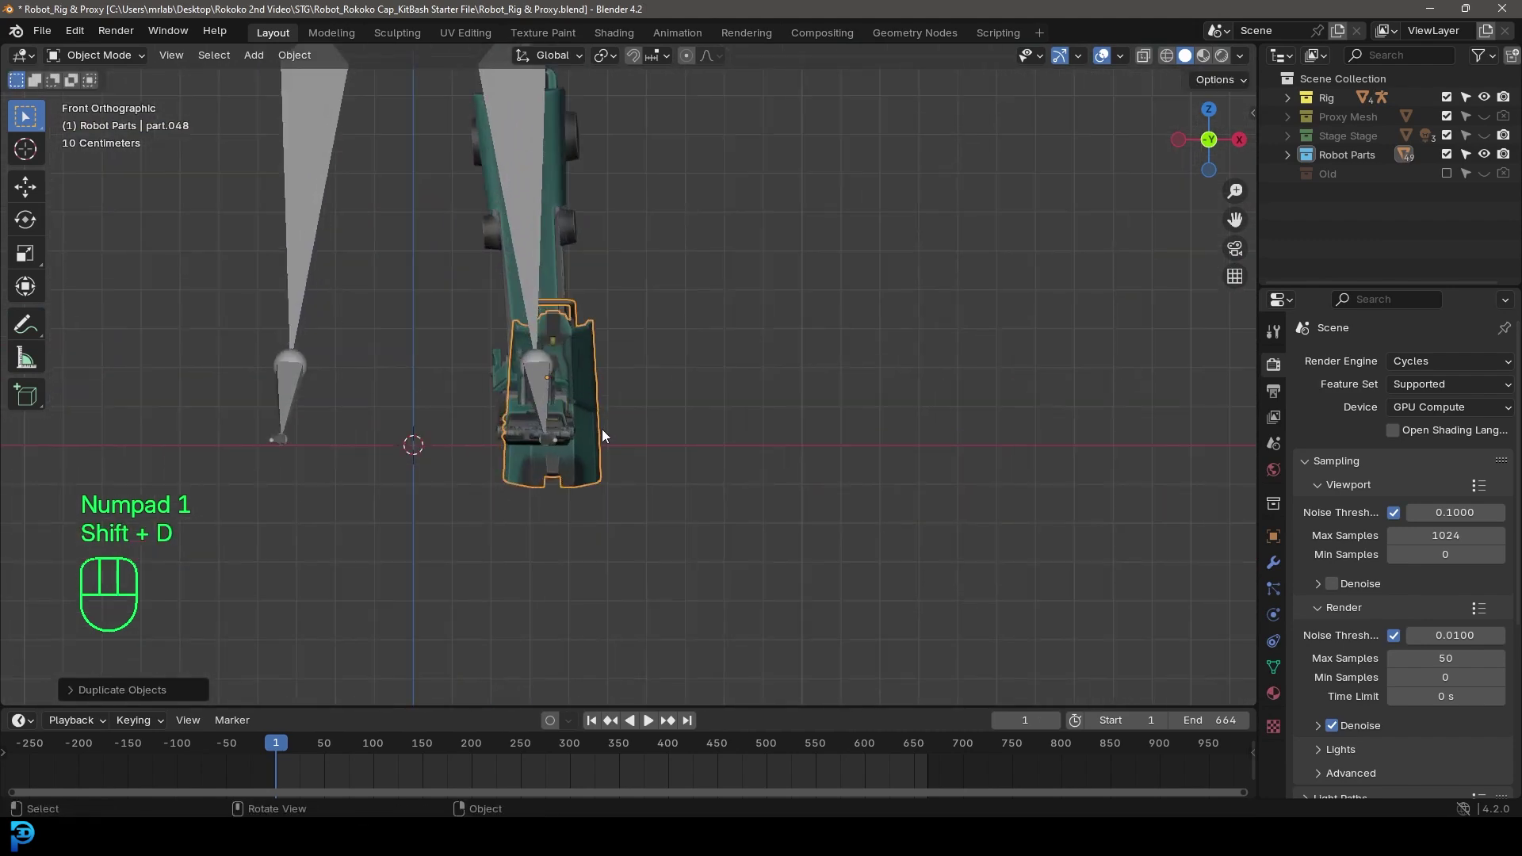
In right view, move the toe block in front of the foot, lay it horizontal, and flip it about 180° around global Y.
{"action": "key", "text": "KP_3"}
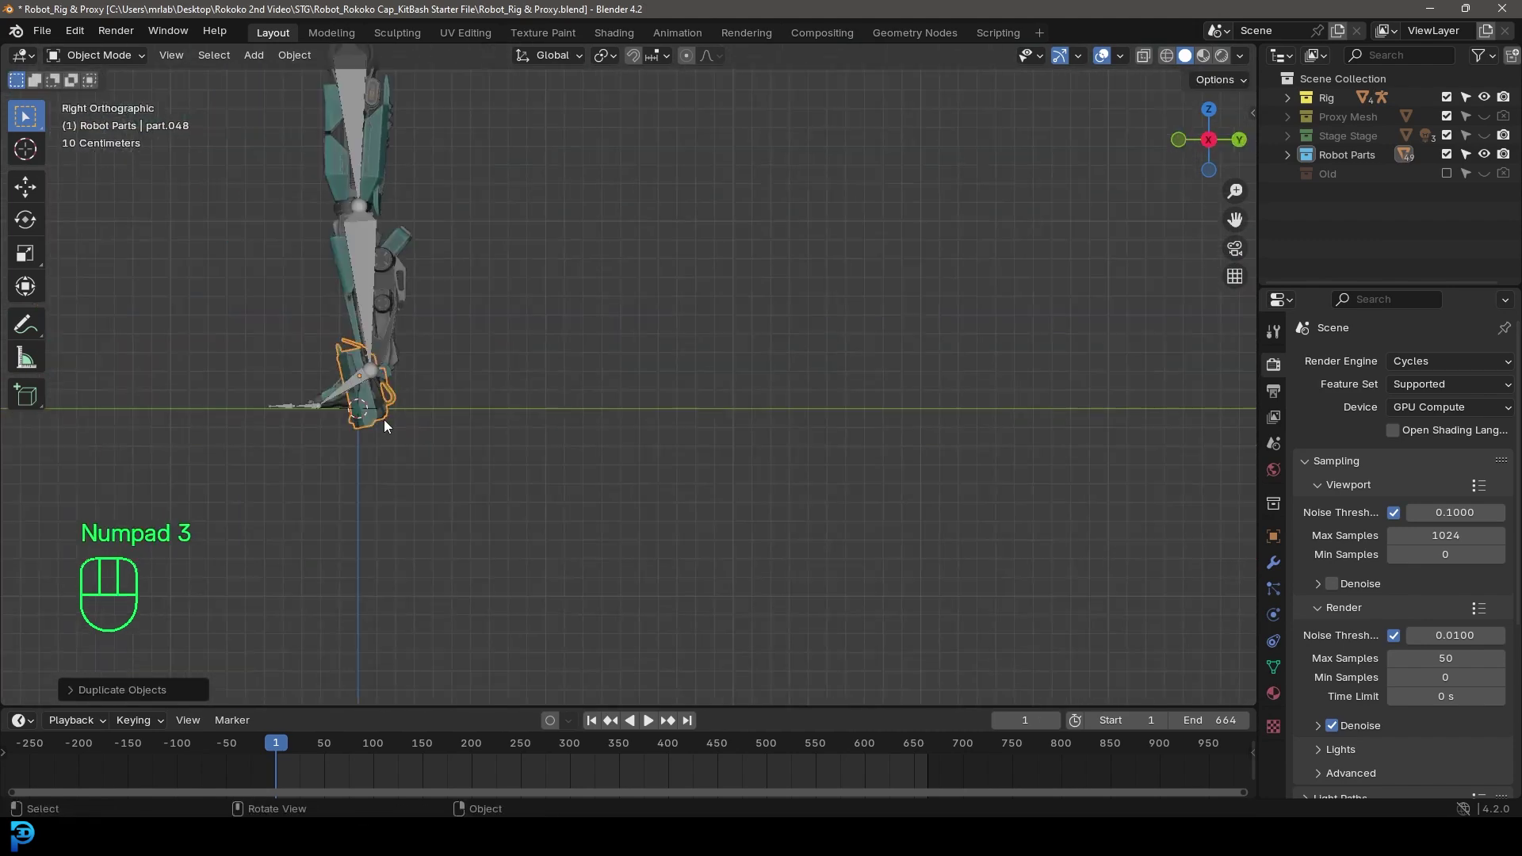
{"action": "middle_click_drag", "start_coordinate": [417, 429], "coordinate": [636, 479], "text": "shift"}
{"action": "key", "text": "g"}
{"action": "left_click", "coordinate": [470, 469]}
{"action": "key", "text": "r"}
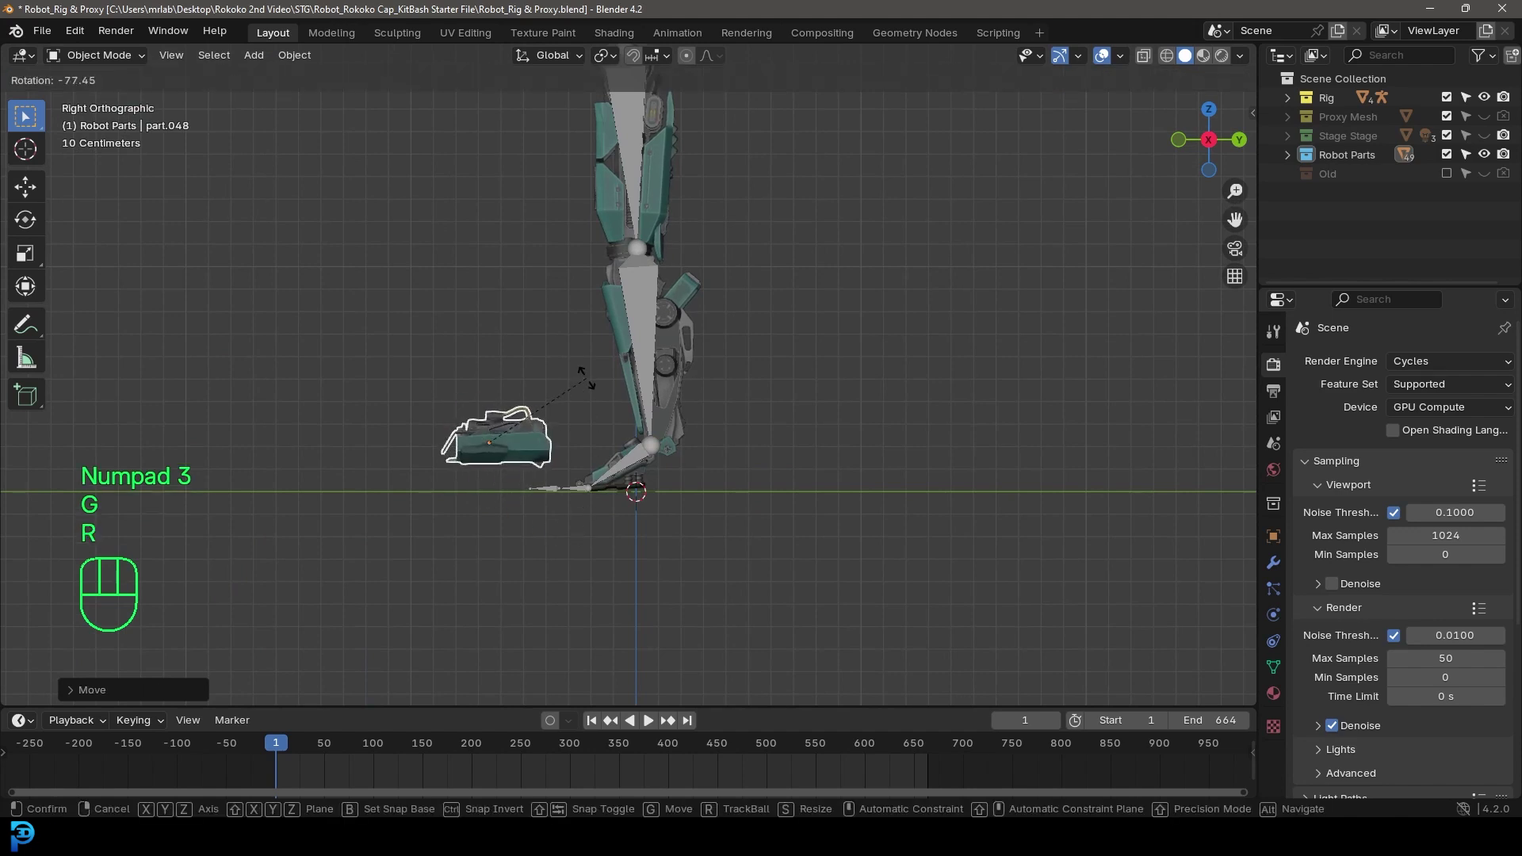
{"action": "left_click", "coordinate": [585, 383]}
{"action": "key", "text": "r"}
{"action": "key", "text": "y"}
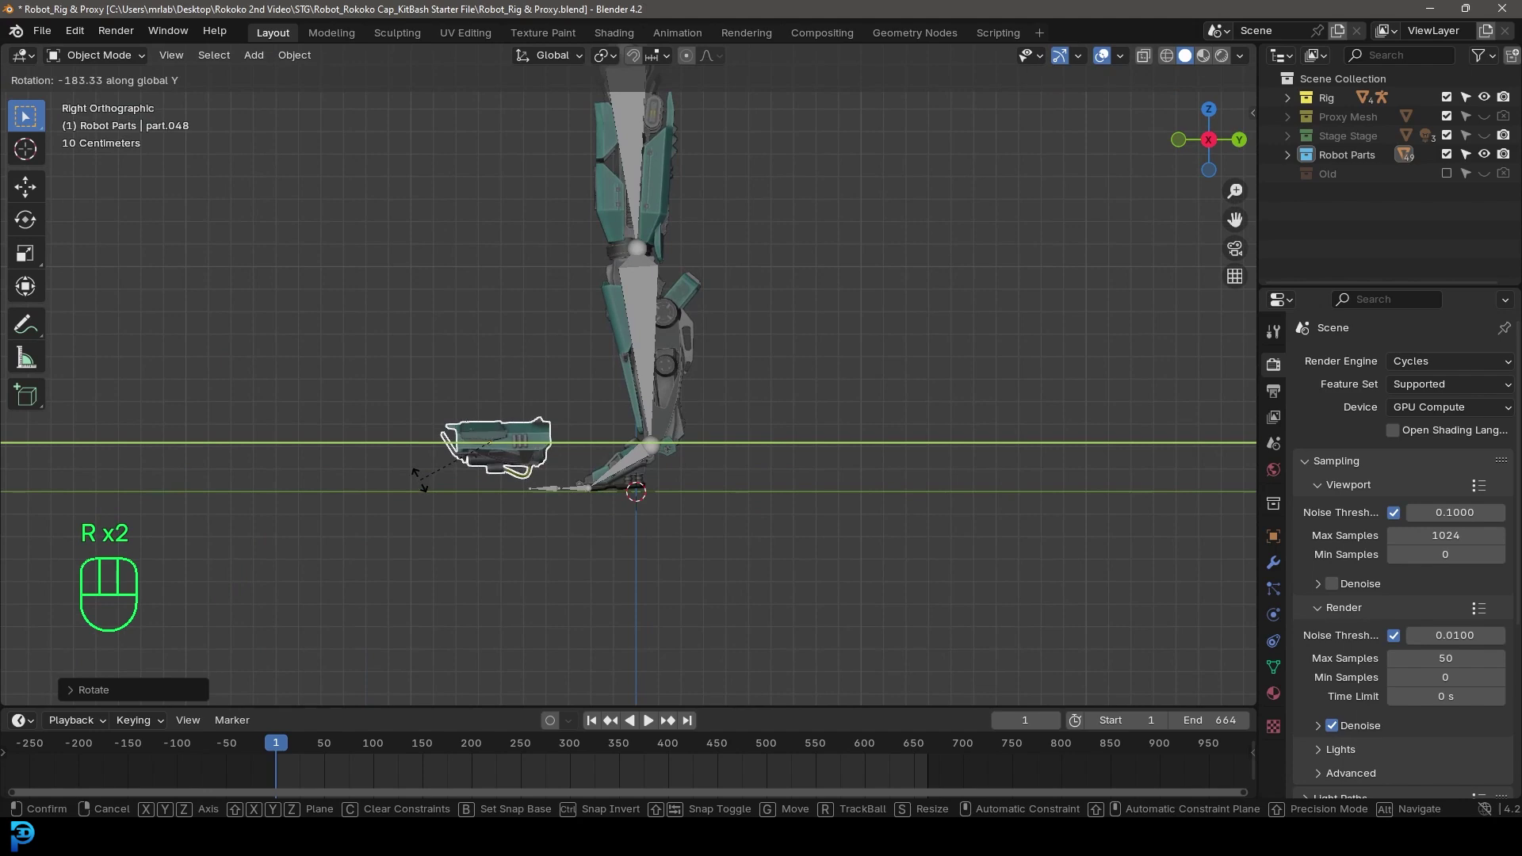
{"action": "left_click", "coordinate": [421, 479]}
Scale down the toe block and position it over the left toe bones, against the front of the foot part.
{"action": "scroll", "coordinate": [416, 471], "scroll_direction": "up", "scroll_amount": 3}
{"action": "key", "text": "g"}
{"action": "left_click", "coordinate": [519, 487]}
{"action": "middle_click_drag", "start_coordinate": [620, 502], "coordinate": [616, 492], "text": "shift"}
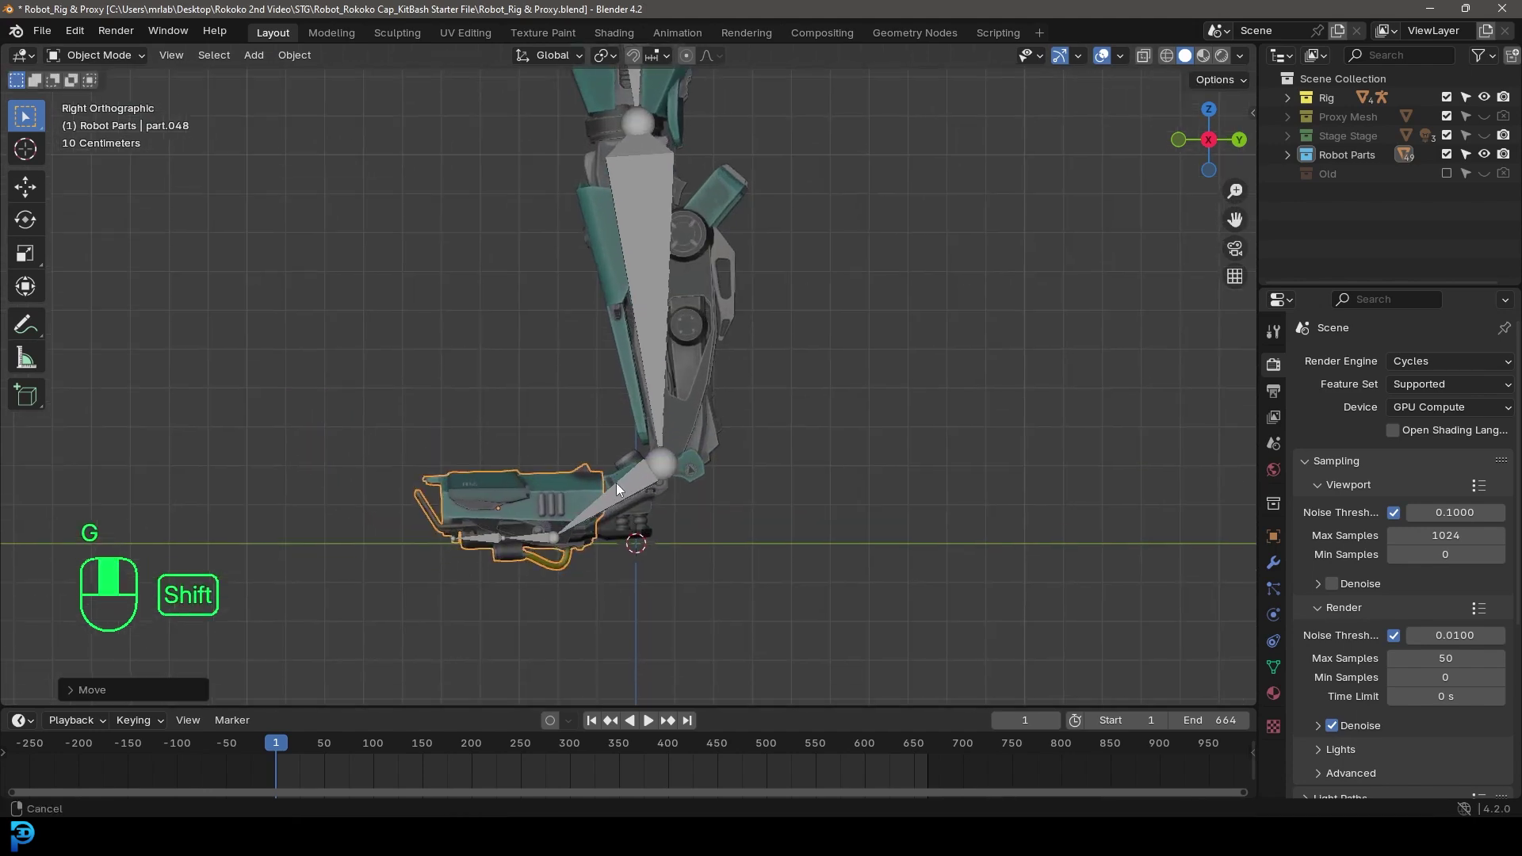
{"action": "scroll", "coordinate": [616, 497], "scroll_direction": "up", "scroll_amount": 2}
{"action": "key", "text": "s"}
{"action": "left_click", "coordinate": [615, 496]}
{"action": "key", "text": "g"}
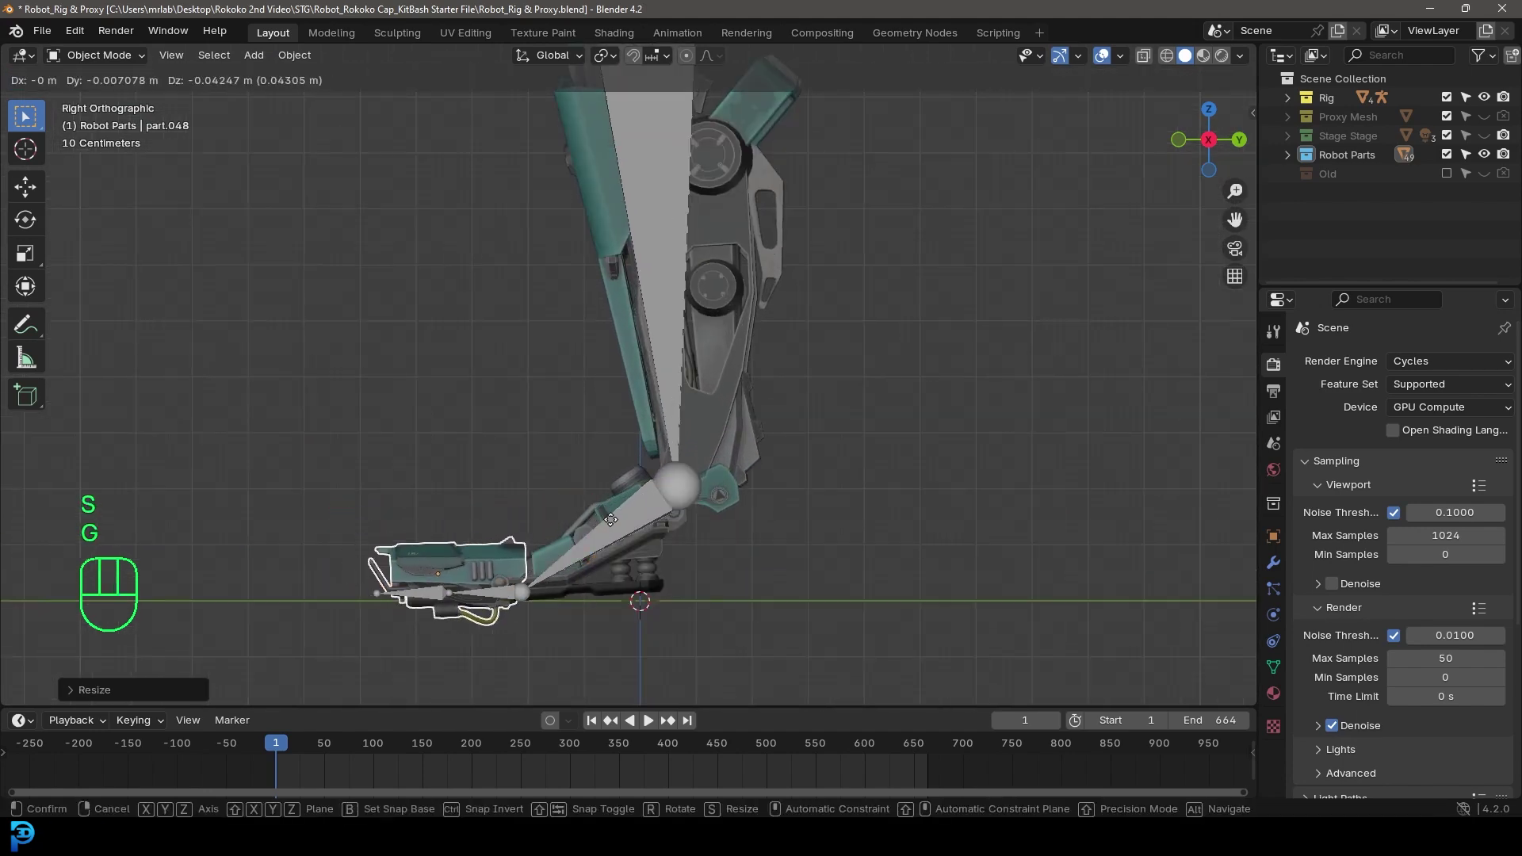
{"action": "left_click", "coordinate": [611, 521]}
In front view, tilt the toe block slightly and shift it to line up with the left foot.
{"action": "key", "text": "KP_1"}
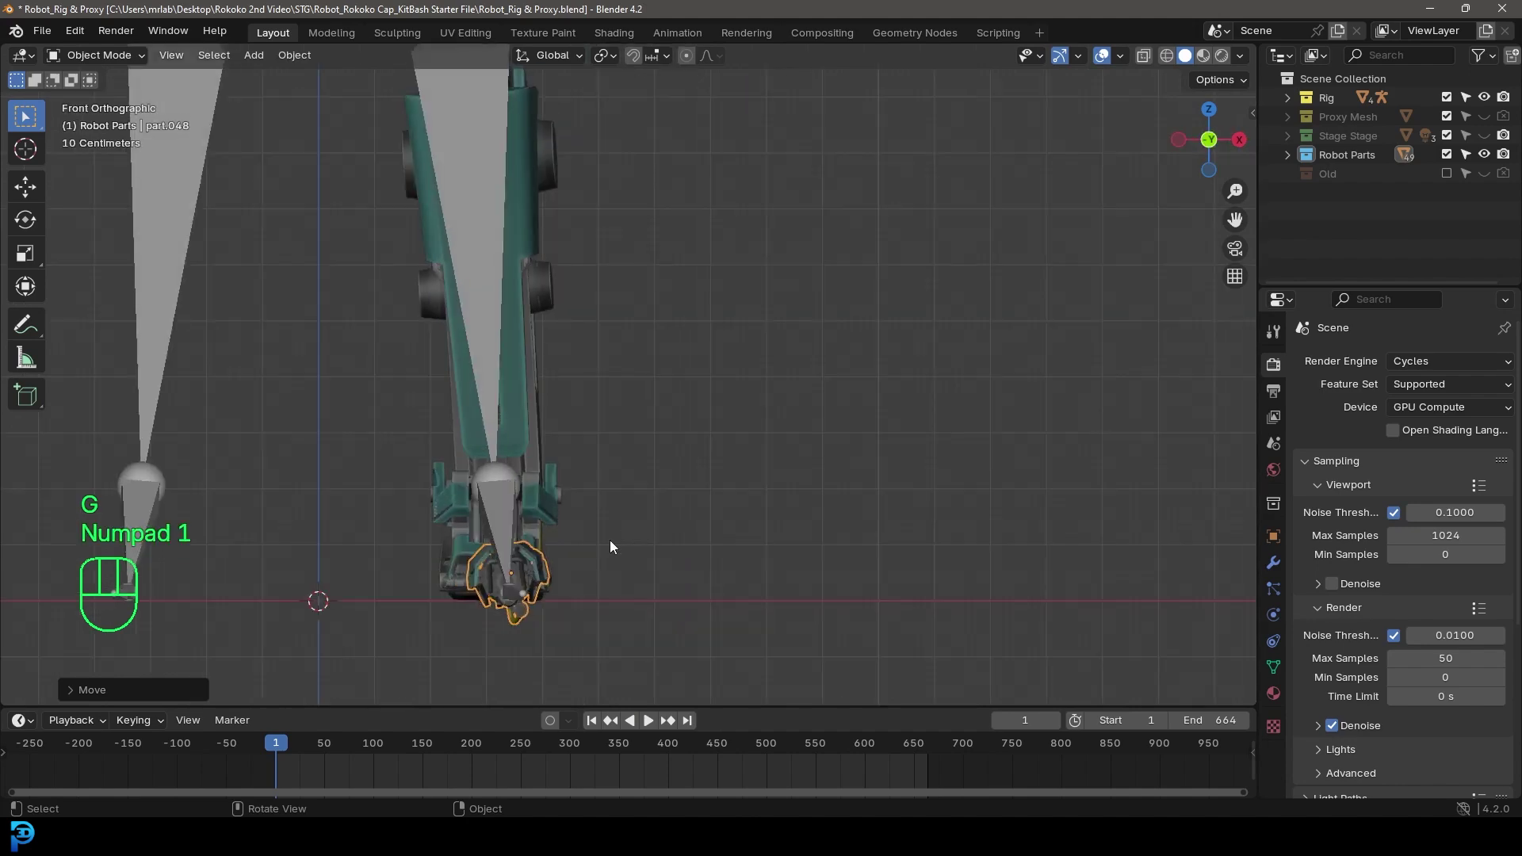
{"action": "middle_click_drag", "start_coordinate": [610, 547], "coordinate": [673, 436], "text": "shift"}
{"action": "scroll", "coordinate": [821, 434], "scroll_direction": "up", "scroll_amount": 1}
{"action": "key", "text": "r"}
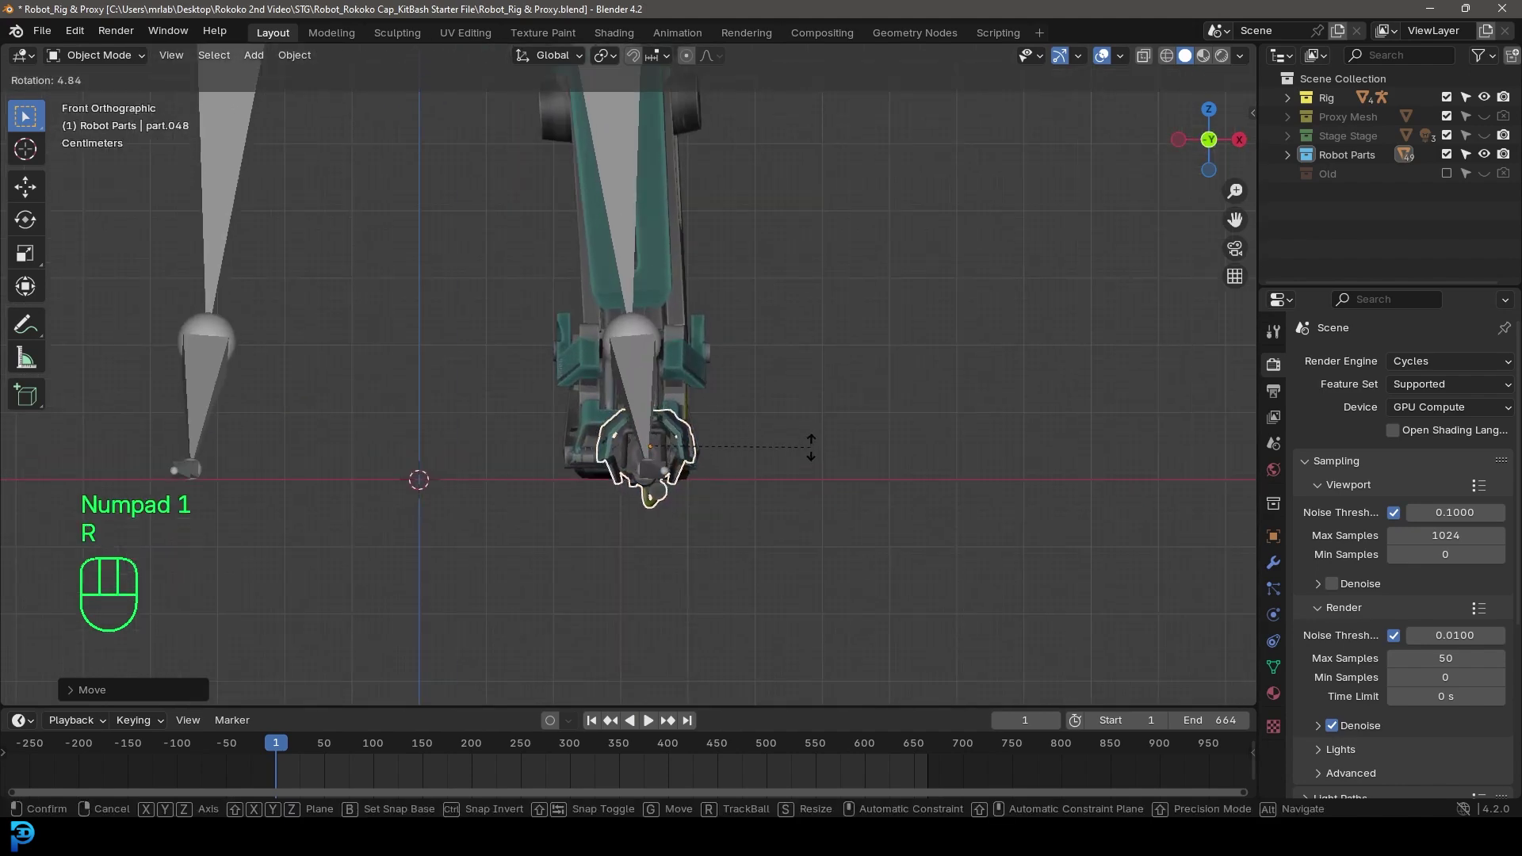
{"action": "left_click", "coordinate": [811, 446]}
{"action": "key", "text": "g"}
{"action": "left_click", "coordinate": [743, 434]}
In right view, edit the toe block's mesh in wireframe and delete the linked hose geometry protruding from its underside.
{"action": "middle_click_drag", "start_coordinate": [743, 435], "coordinate": [514, 409]}
{"action": "scroll", "coordinate": [547, 480], "scroll_direction": "up", "scroll_amount": 2}
{"action": "scroll", "coordinate": [414, 466], "scroll_direction": "up", "scroll_amount": 4}
{"action": "key", "text": "KP_3"}
{"action": "middle_click_drag", "start_coordinate": [381, 474], "coordinate": [473, 426], "text": "shift"}
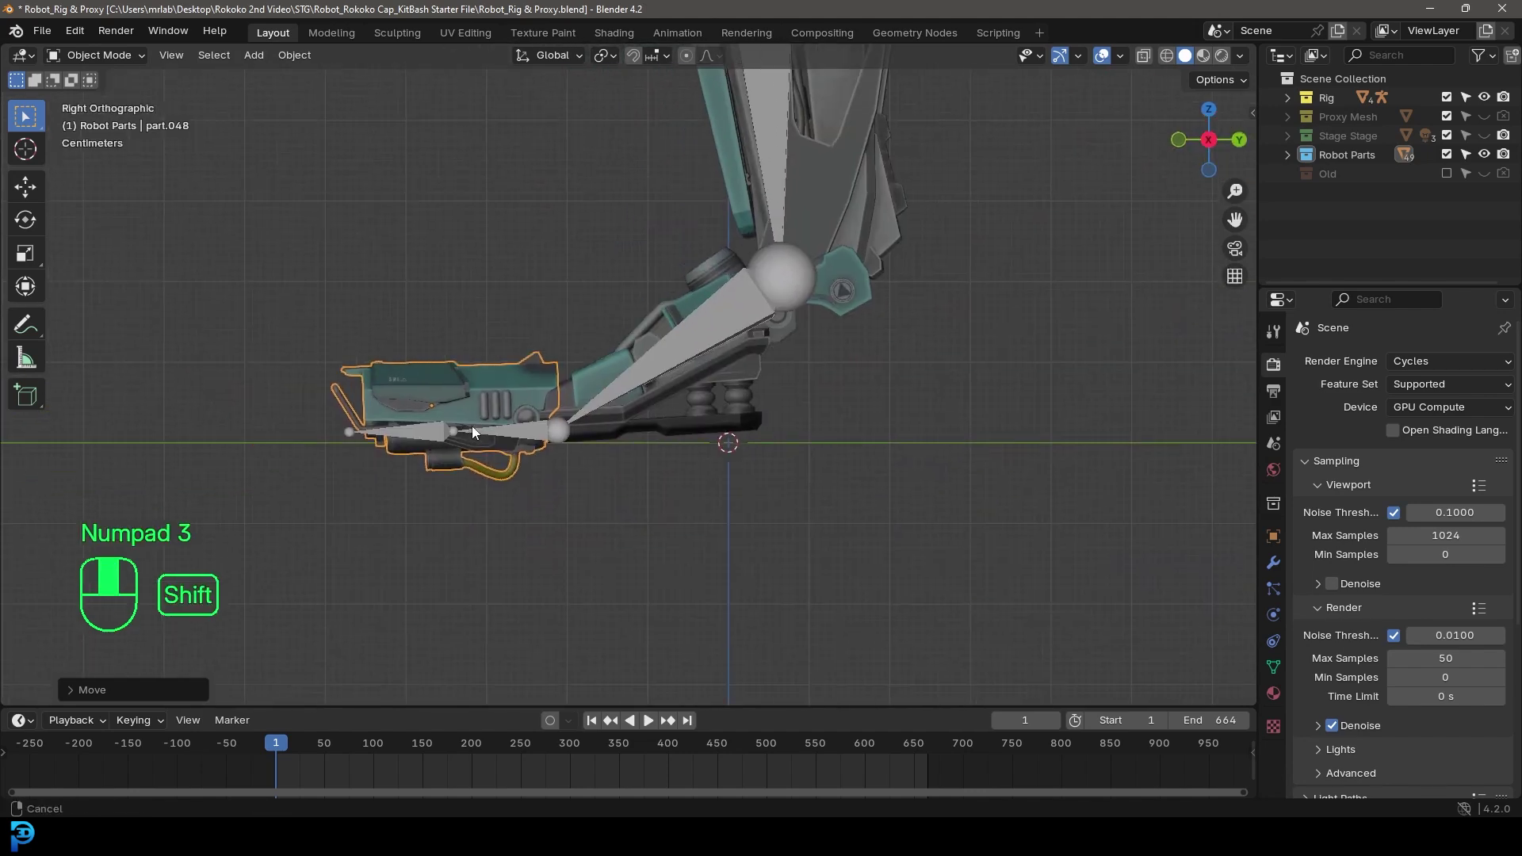
{"action": "scroll", "coordinate": [573, 422], "scroll_direction": "up", "scroll_amount": 3}
{"action": "key", "text": "Tab"}
{"action": "key", "text": "z"}
{"action": "left_click", "coordinate": [373, 466]}
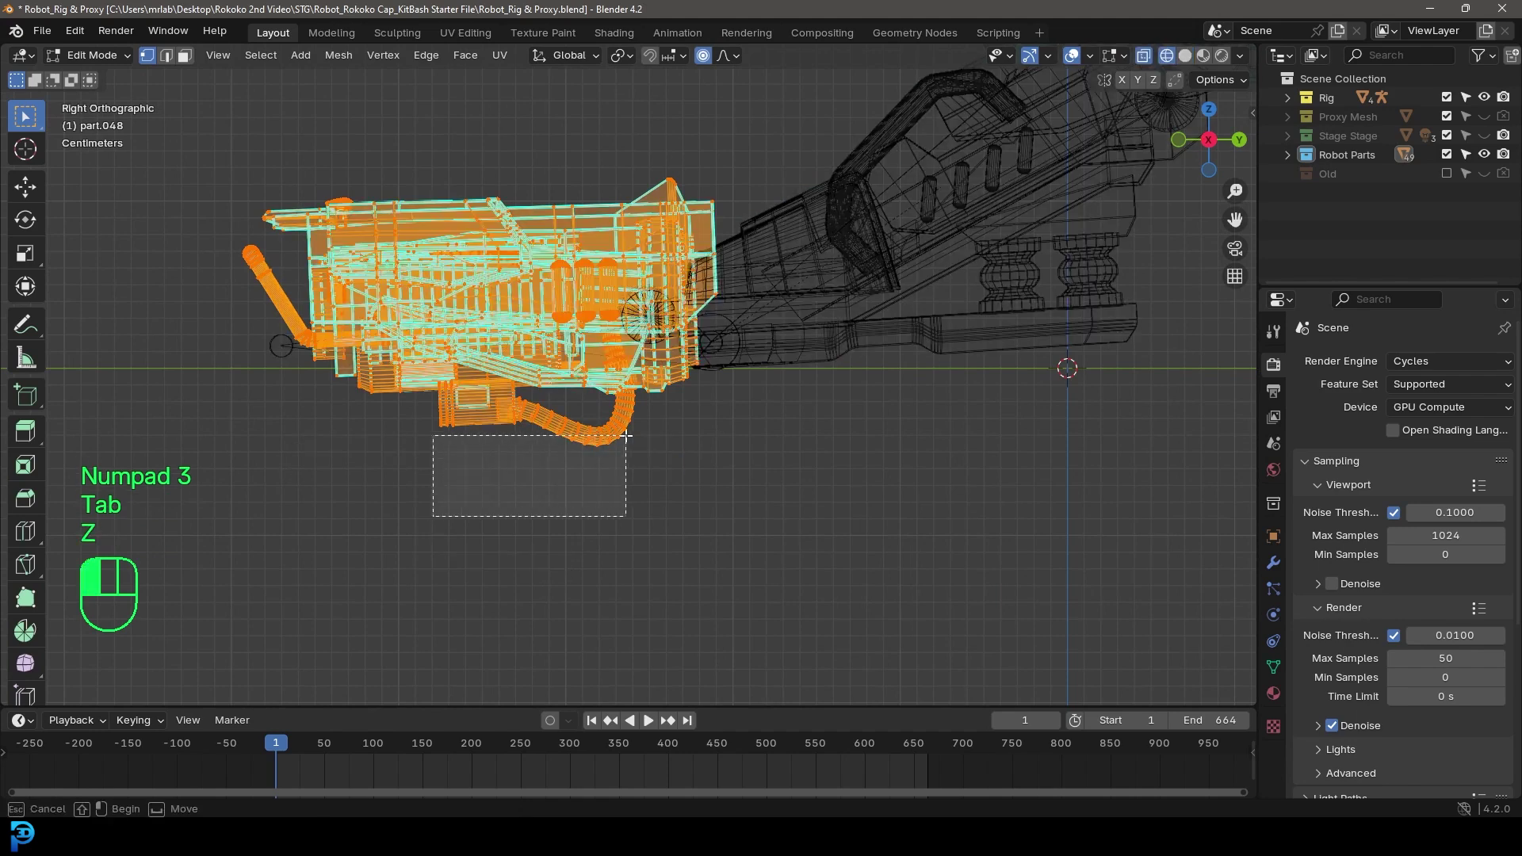
{"action": "key", "text": "ctrl+l"}
{"action": "key", "text": "x"}
{"action": "left_click", "coordinate": [705, 456]}
{"action": "left_click", "coordinate": [472, 409]}
{"action": "key", "text": "ctrl+l"}
{"action": "key", "text": "x"}
{"action": "key", "text": "Escape"}
{"action": "key", "text": "ctrl+z"}
Move the vertices of the piece protruding below the toe block up into the body, then return to solid-shaded Object Mode.
{"action": "left_click_drag", "start_coordinate": [525, 434], "coordinate": [437, 401]}
{"action": "key", "text": "g"}
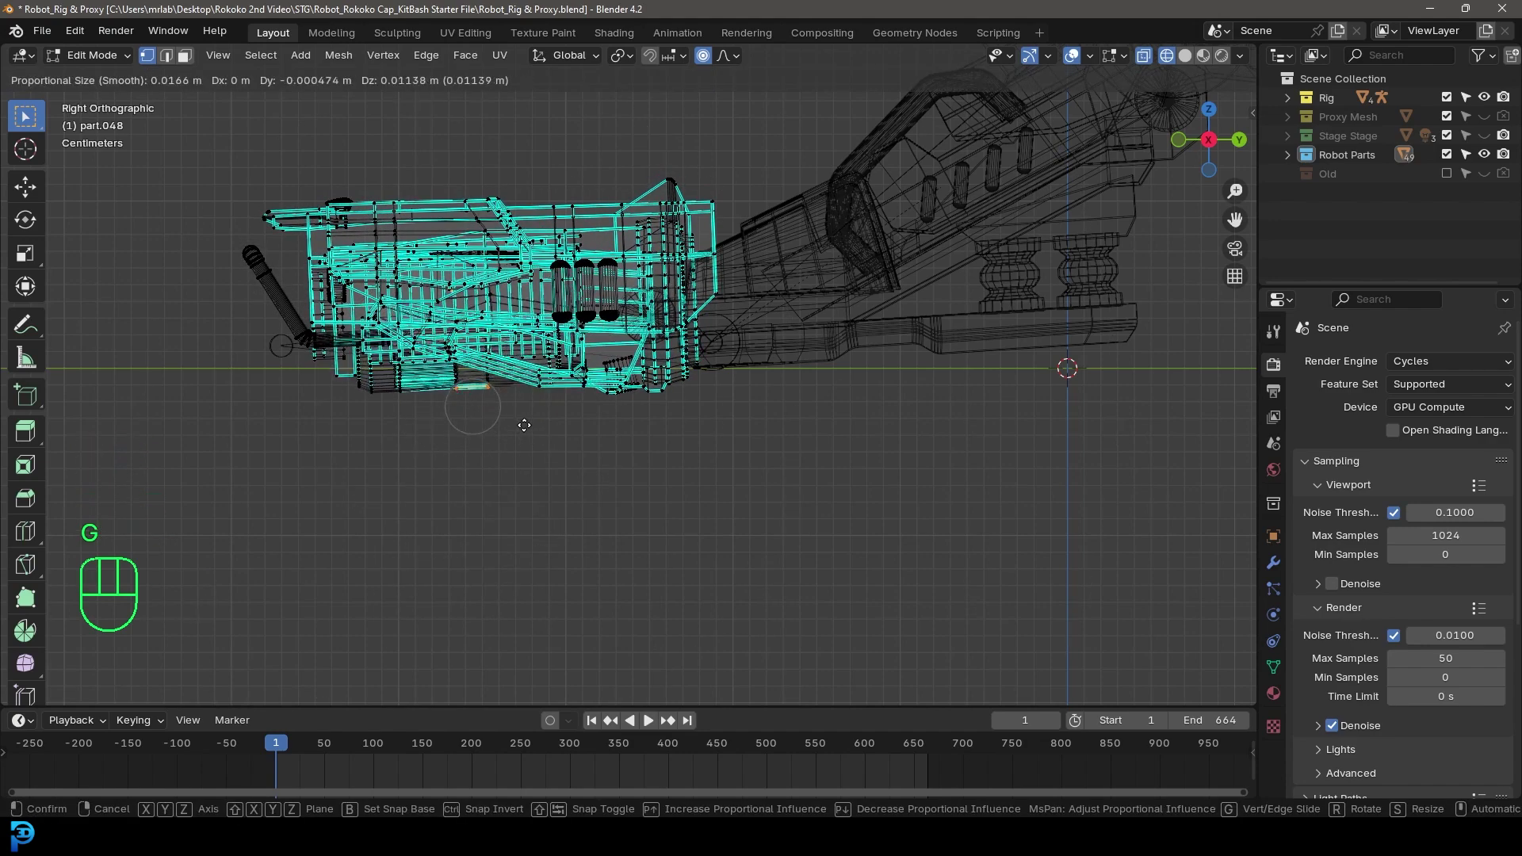
{"action": "left_click", "coordinate": [520, 425]}
{"action": "key", "text": "Tab"}
{"action": "key", "text": "z"}
Select the toe part together with the rig and parent it to the left toe base bone in Pose Mode.
{"action": "scroll", "coordinate": [602, 333], "scroll_direction": "down", "scroll_amount": 7}
{"action": "mouse_move", "coordinate": [445, 279]}
{"action": "middle_mouse_down"}
{"action": "mouse_move", "coordinate": [658, 396]}
{"action": "mouse_move", "coordinate": [639, 395]}
{"action": "mouse_move", "coordinate": [668, 387]}
{"action": "mouse_move", "coordinate": [730, 422]}
{"action": "middle_mouse_up"}
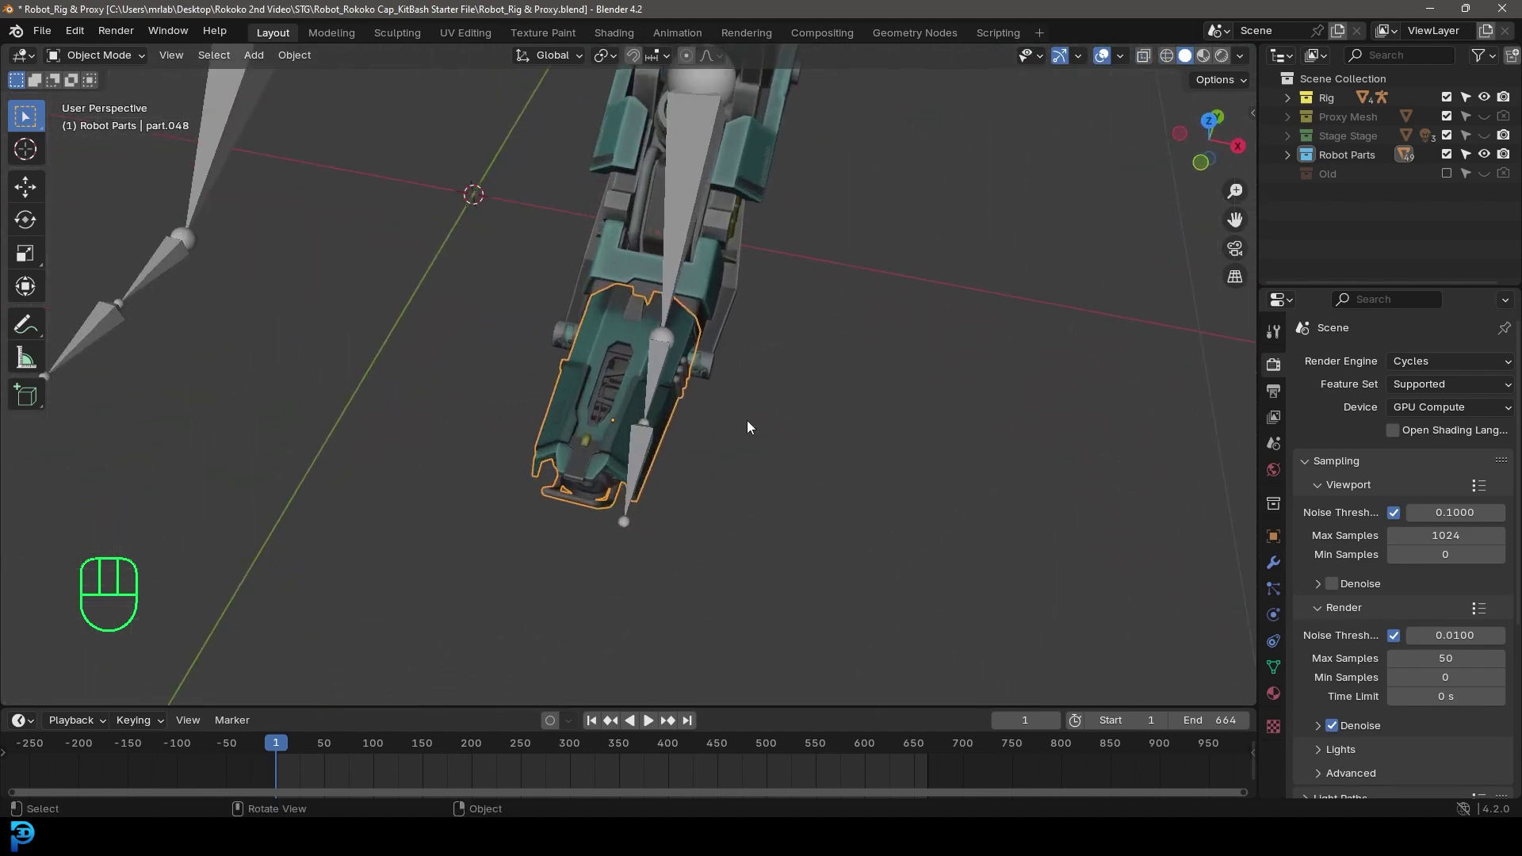
{"action": "left_click", "coordinate": [660, 349], "text": "shift"}
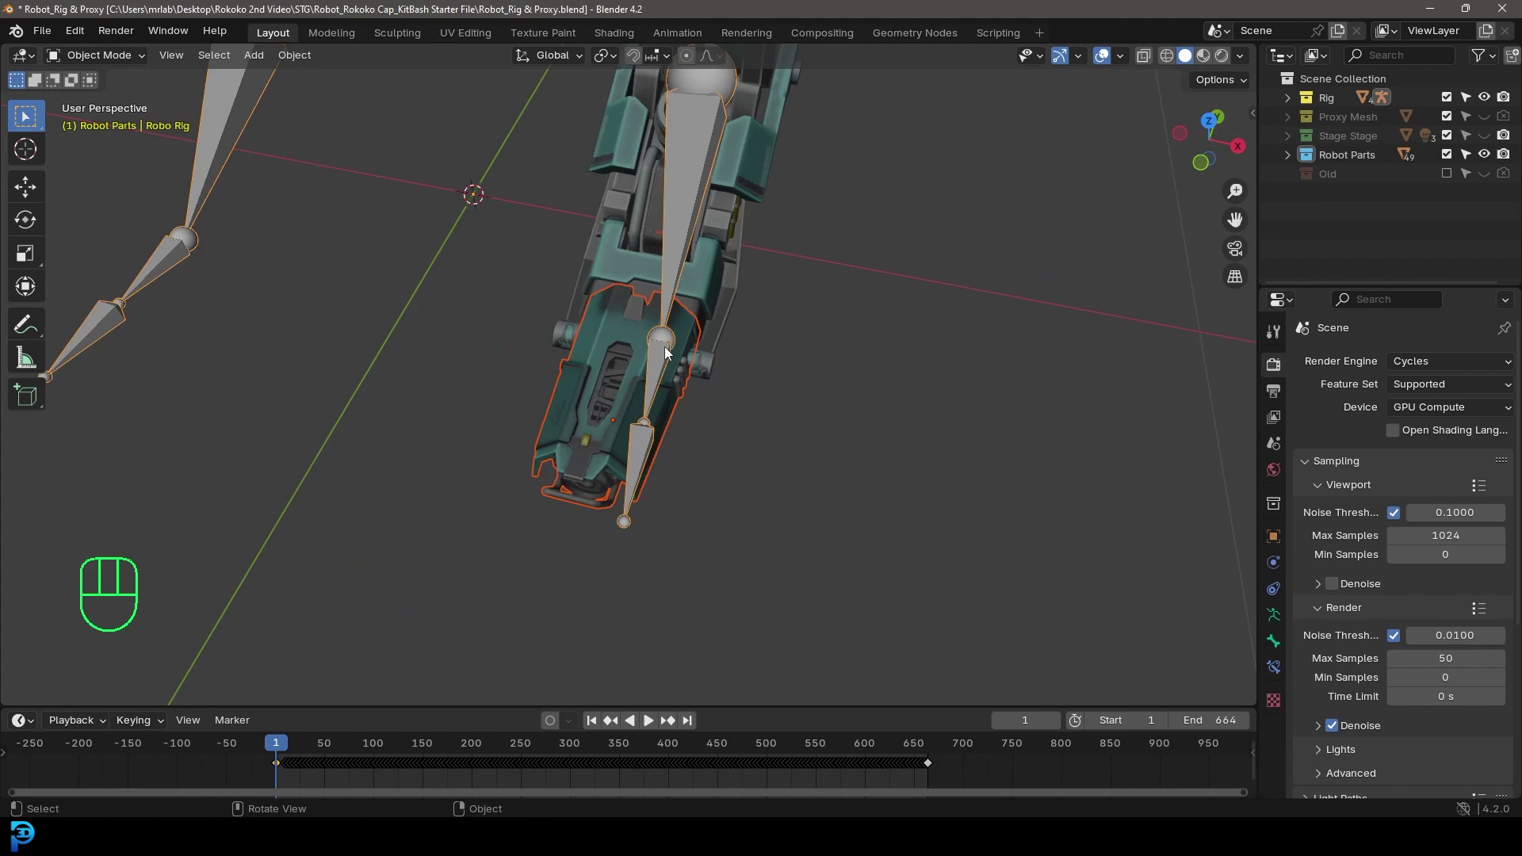
{"action": "key", "text": "ctrl+Tab"}
{"action": "middle_click_drag", "start_coordinate": [664, 346], "coordinate": [622, 378]}
{"action": "scroll", "coordinate": [621, 377], "scroll_direction": "up", "scroll_amount": 2}
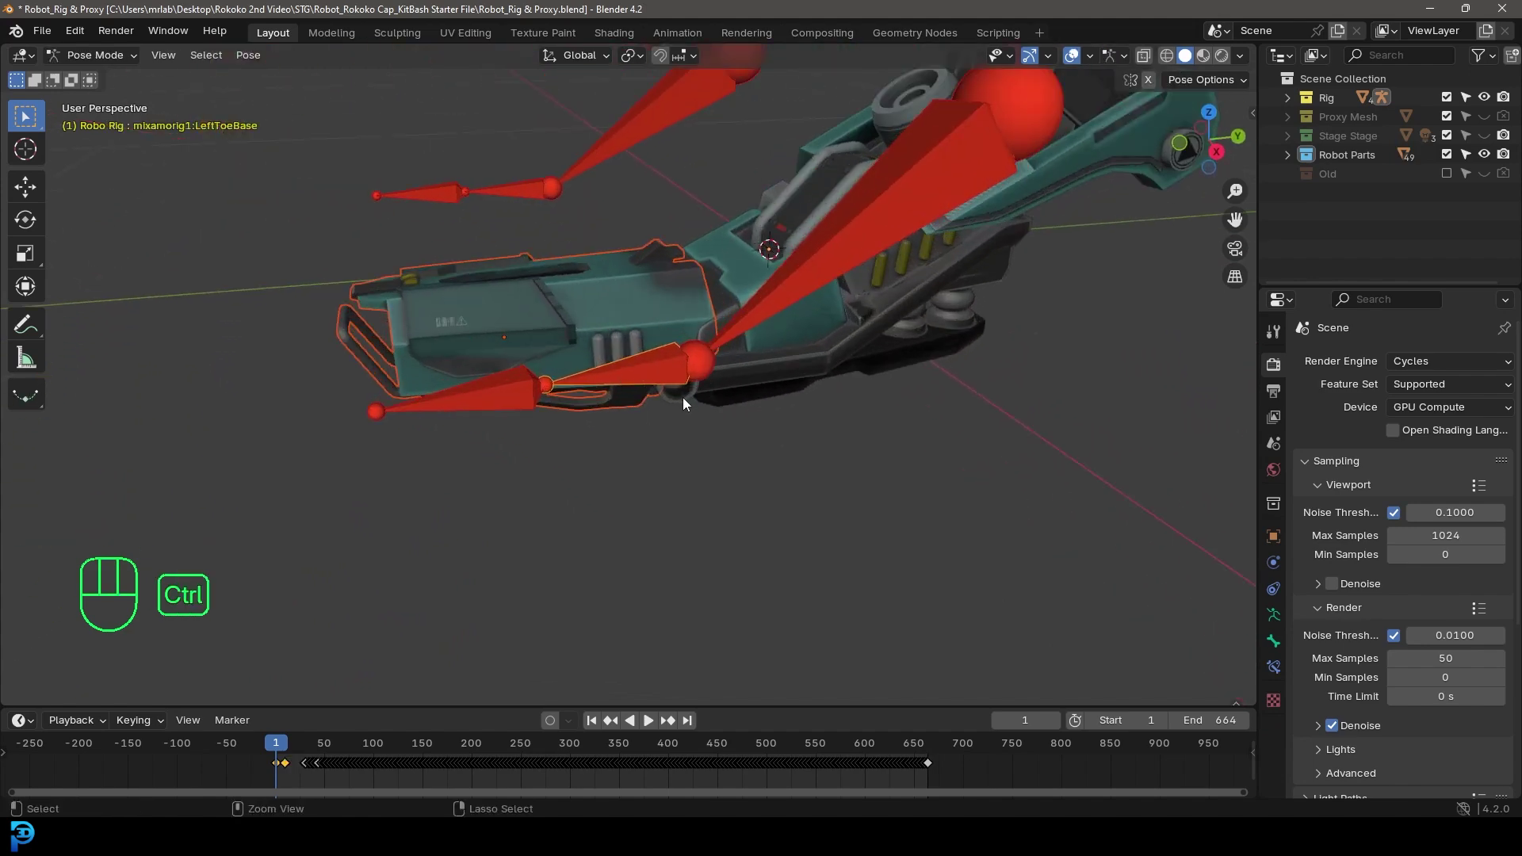
{"action": "key", "text": "ctrl+p"}
{"action": "left_click", "coordinate": [639, 394]}
Switch the armature from Pose Mode back to Object Mode.
{"action": "scroll", "coordinate": [598, 384], "scroll_direction": "down", "scroll_amount": 4}
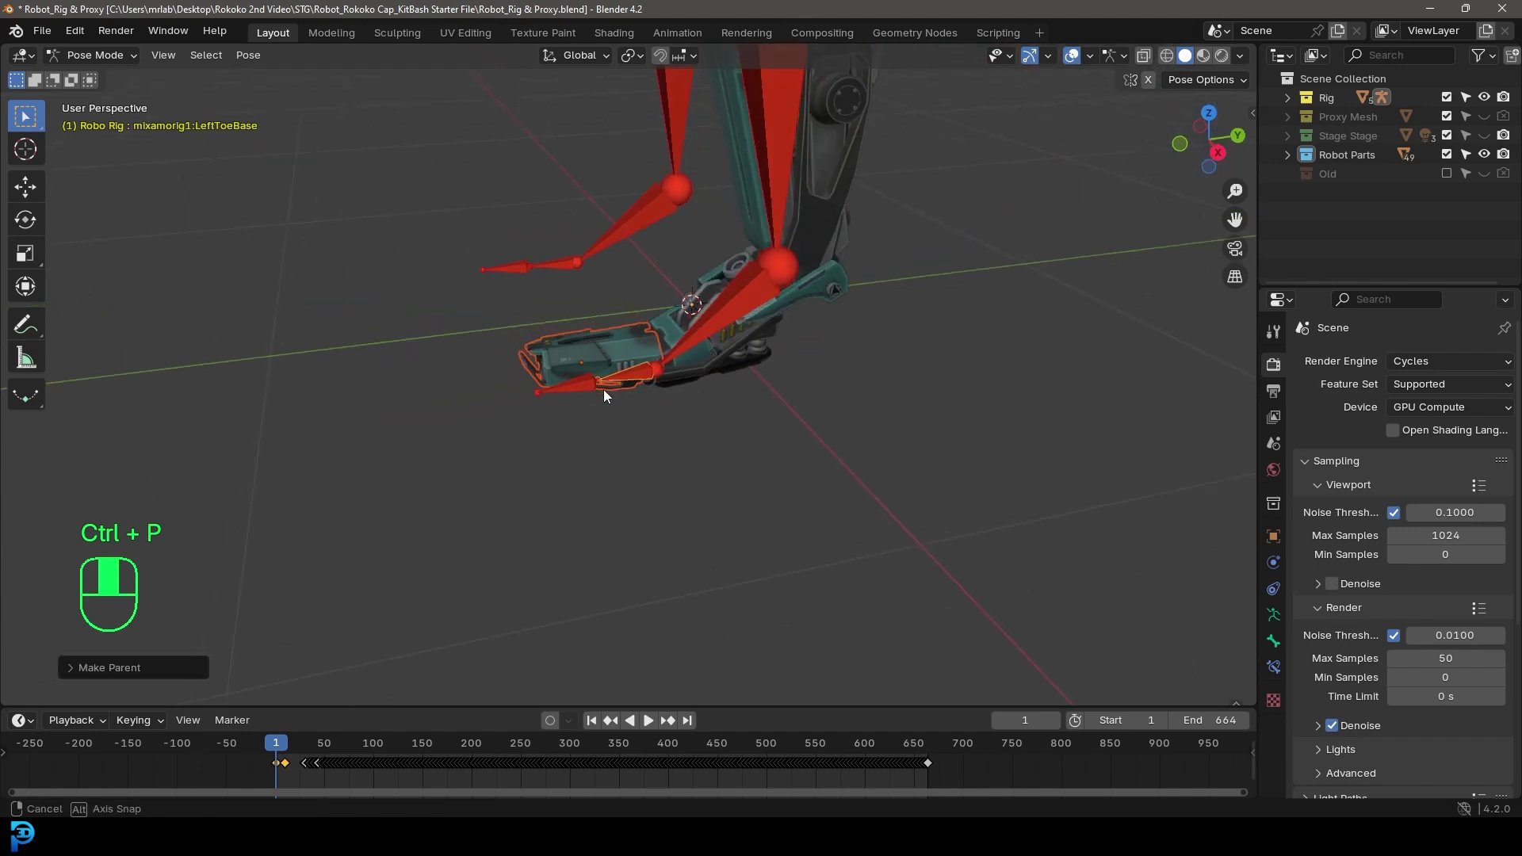
{"action": "middle_click_drag", "start_coordinate": [597, 383], "coordinate": [654, 415]}
{"action": "left_click", "coordinate": [95, 57]}
{"action": "left_click", "coordinate": [113, 91]}
{"action": "left_click", "coordinate": [102, 55]}
{"action": "left_click", "coordinate": [98, 74]}
{"action": "scroll", "coordinate": [692, 326], "scroll_direction": "down", "scroll_amount": 6}
{"action": "middle_click_drag", "start_coordinate": [691, 323], "coordinate": [741, 334]}
Deselect everything and leave the viewport in solid shading with X-ray off.
{"action": "key", "text": "alt+z"}
{"action": "key", "text": "z"}
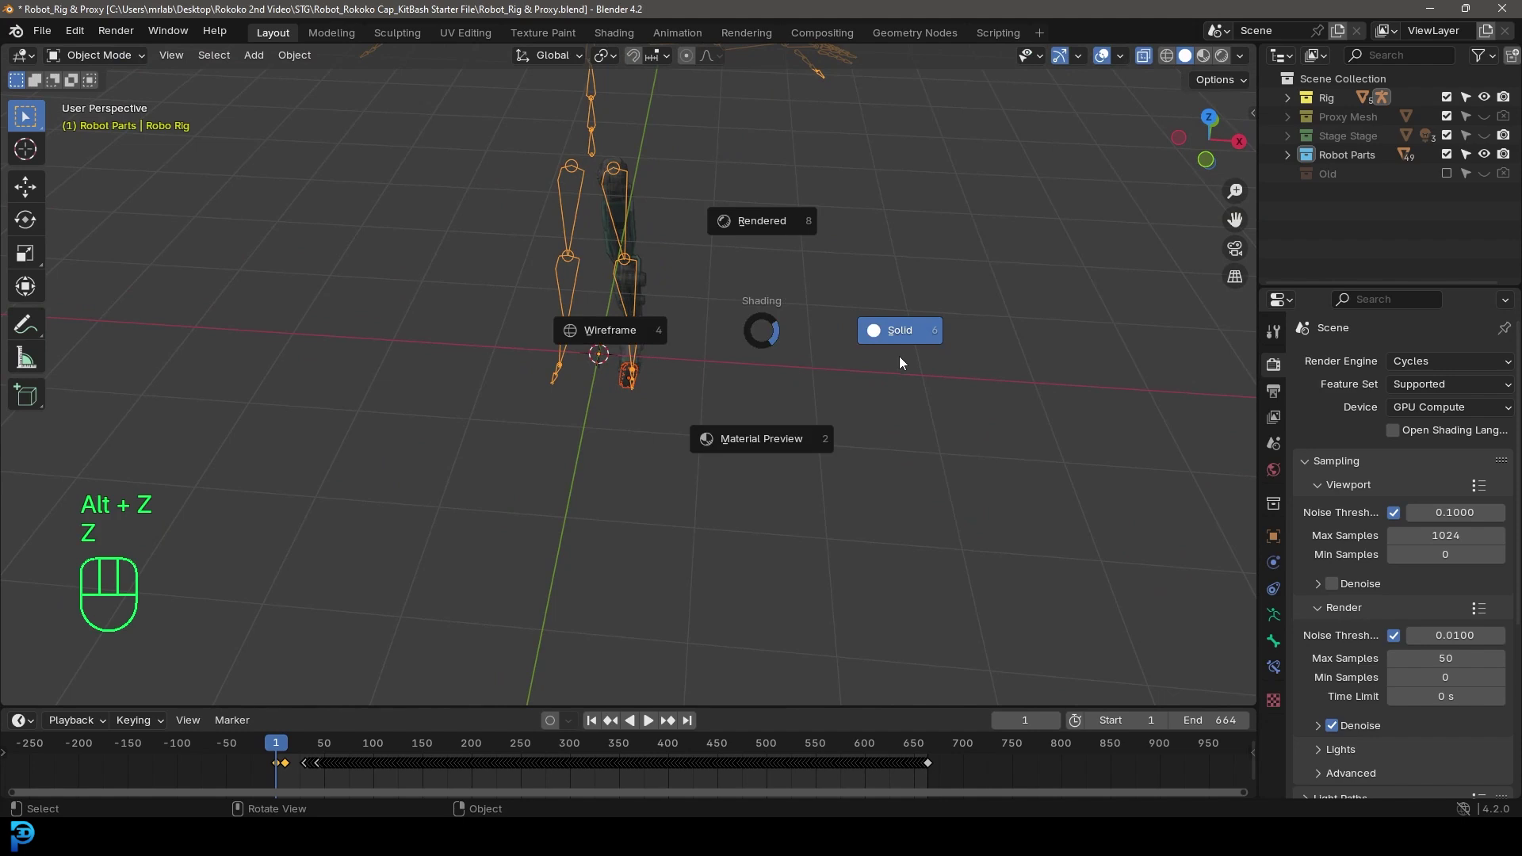
{"action": "key", "text": "alt+a"}
{"action": "key", "text": "z"}
{"action": "left_click", "coordinate": [853, 395]}
{"action": "key", "text": "alt+z"}
{"action": "mouse_move", "coordinate": [774, 399]}
{"action": "middle_mouse_down"}
{"action": "mouse_move", "coordinate": [748, 365]}
{"action": "mouse_move", "coordinate": [711, 360]}
{"action": "mouse_move", "coordinate": [760, 356]}
{"action": "middle_mouse_up"}
{"action": "middle_click_drag", "start_coordinate": [696, 295], "coordinate": [731, 413], "text": "shift"}
{"action": "scroll", "coordinate": [731, 414], "scroll_direction": "up", "scroll_amount": 1}
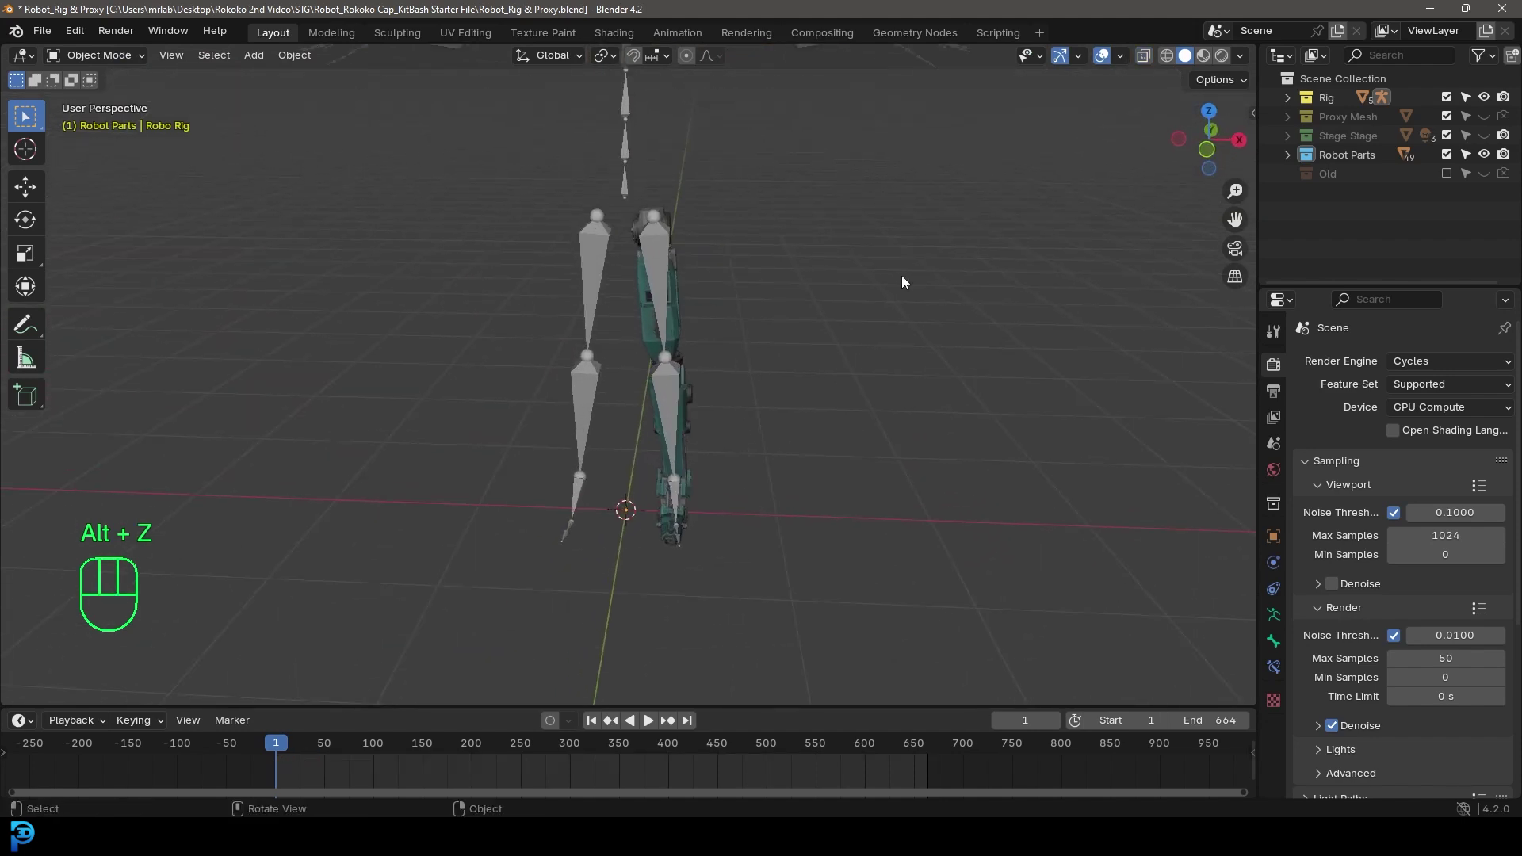
Hide the Rig collection, select all the left leg parts in front view, and duplicate them in place.
{"action": "left_click", "coordinate": [1485, 97]}
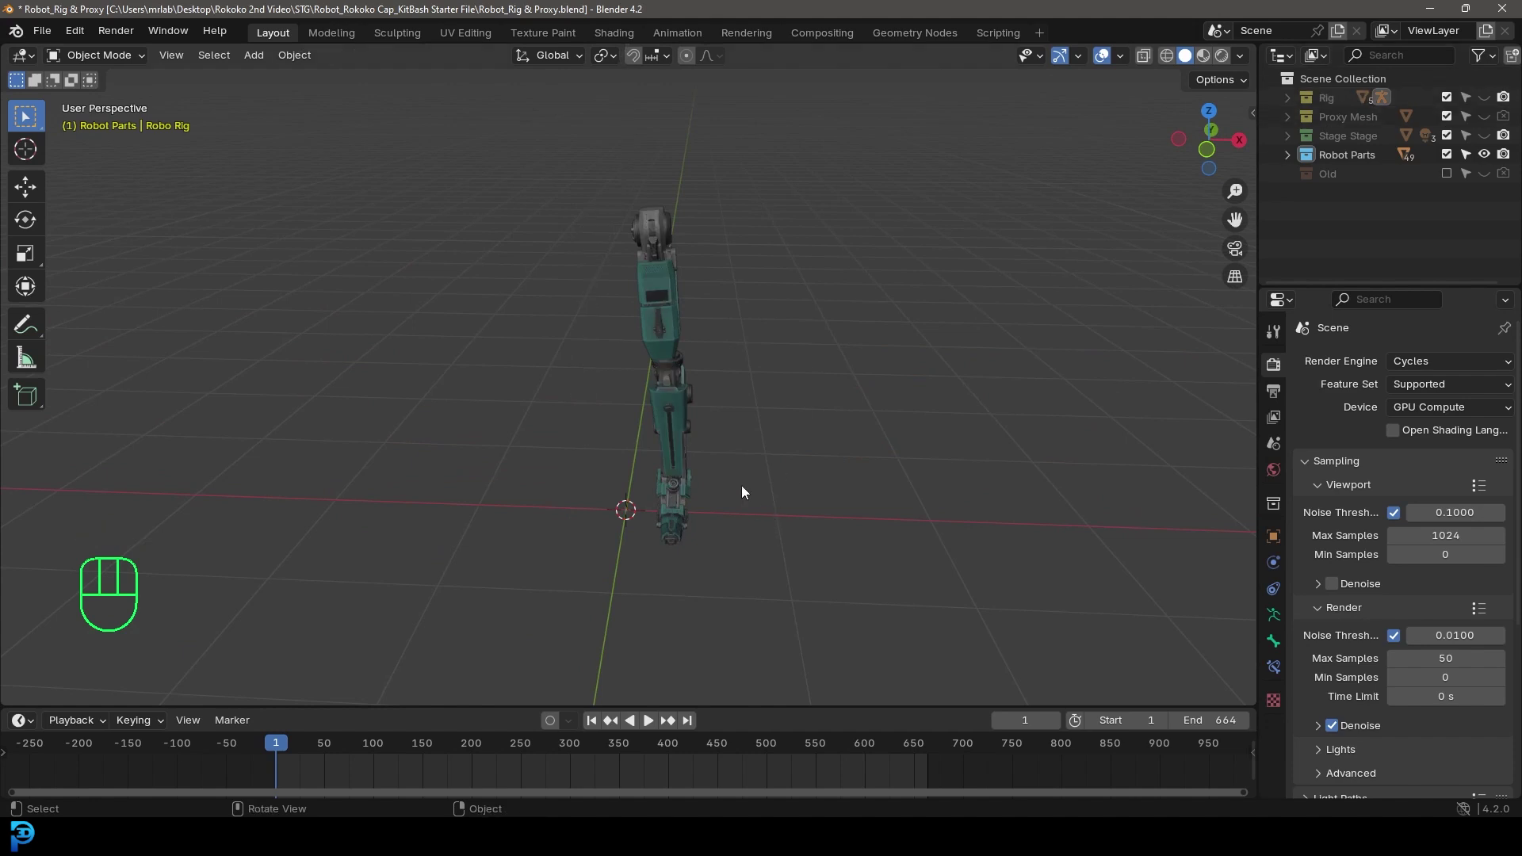
{"action": "key", "text": "KP_1"}
{"action": "left_click_drag", "start_coordinate": [733, 597], "coordinate": [609, 250]}
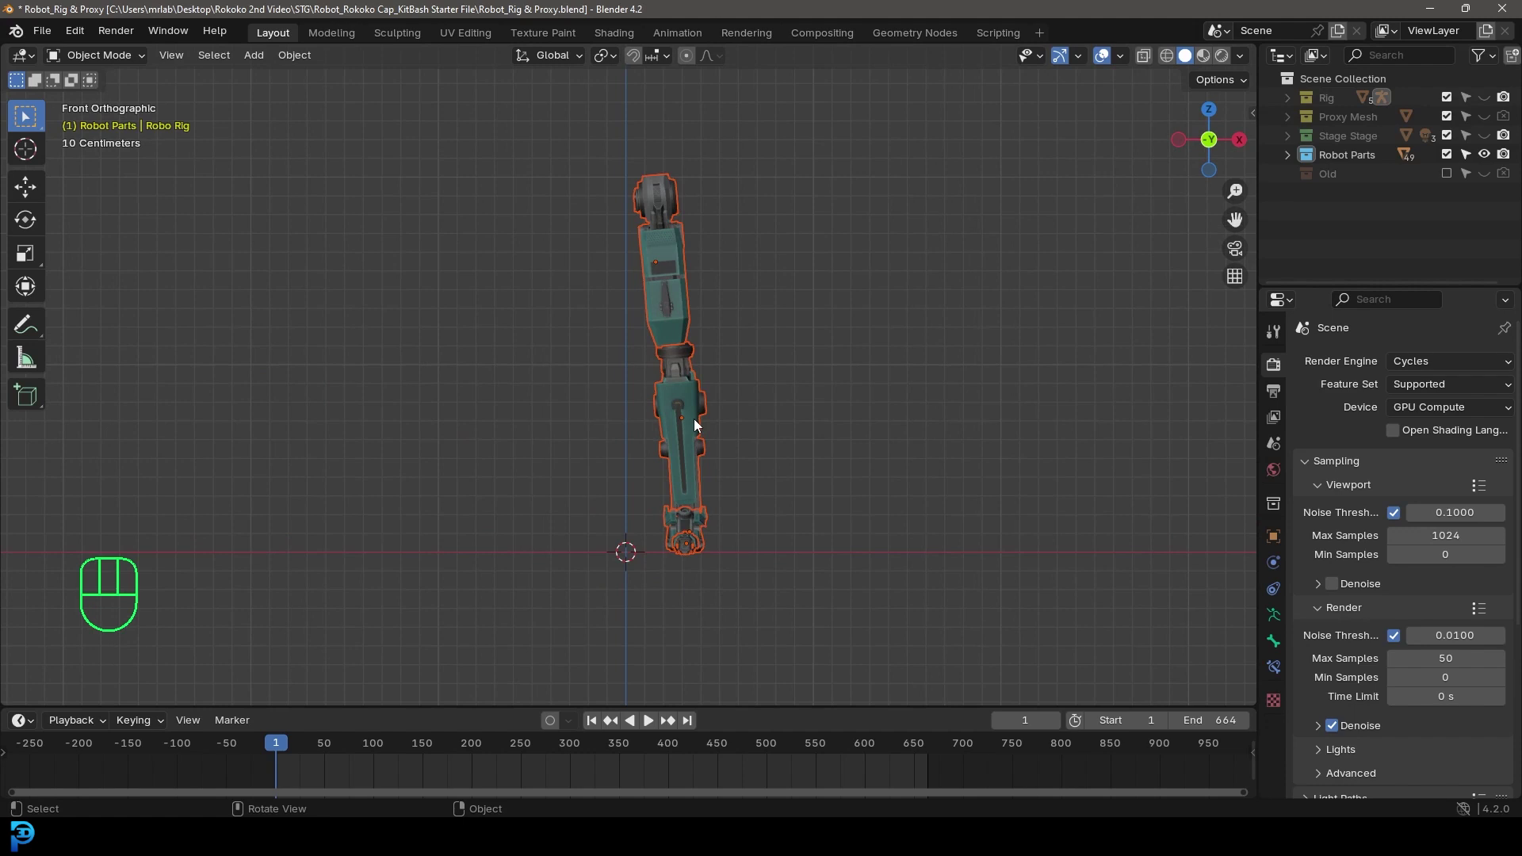
{"action": "key", "text": "shift+d"}
{"action": "right_click", "coordinate": [787, 345]}
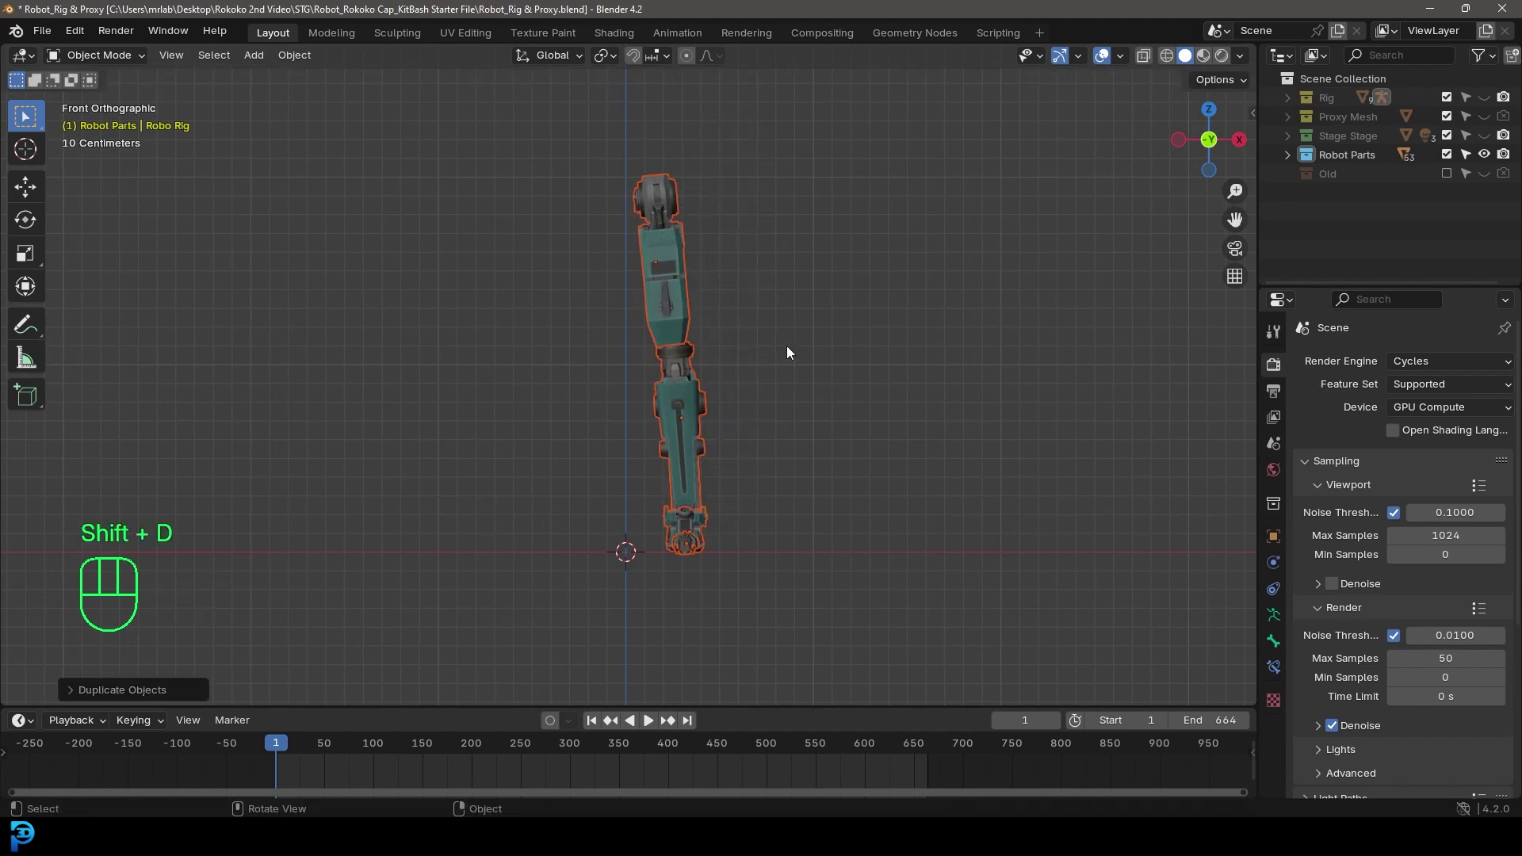
Mirror the duplicated leg parts by scaling them -1 along X and move them along X to the right leg's position.
{"action": "key", "text": "s"}
{"action": "type", "text": "x"}
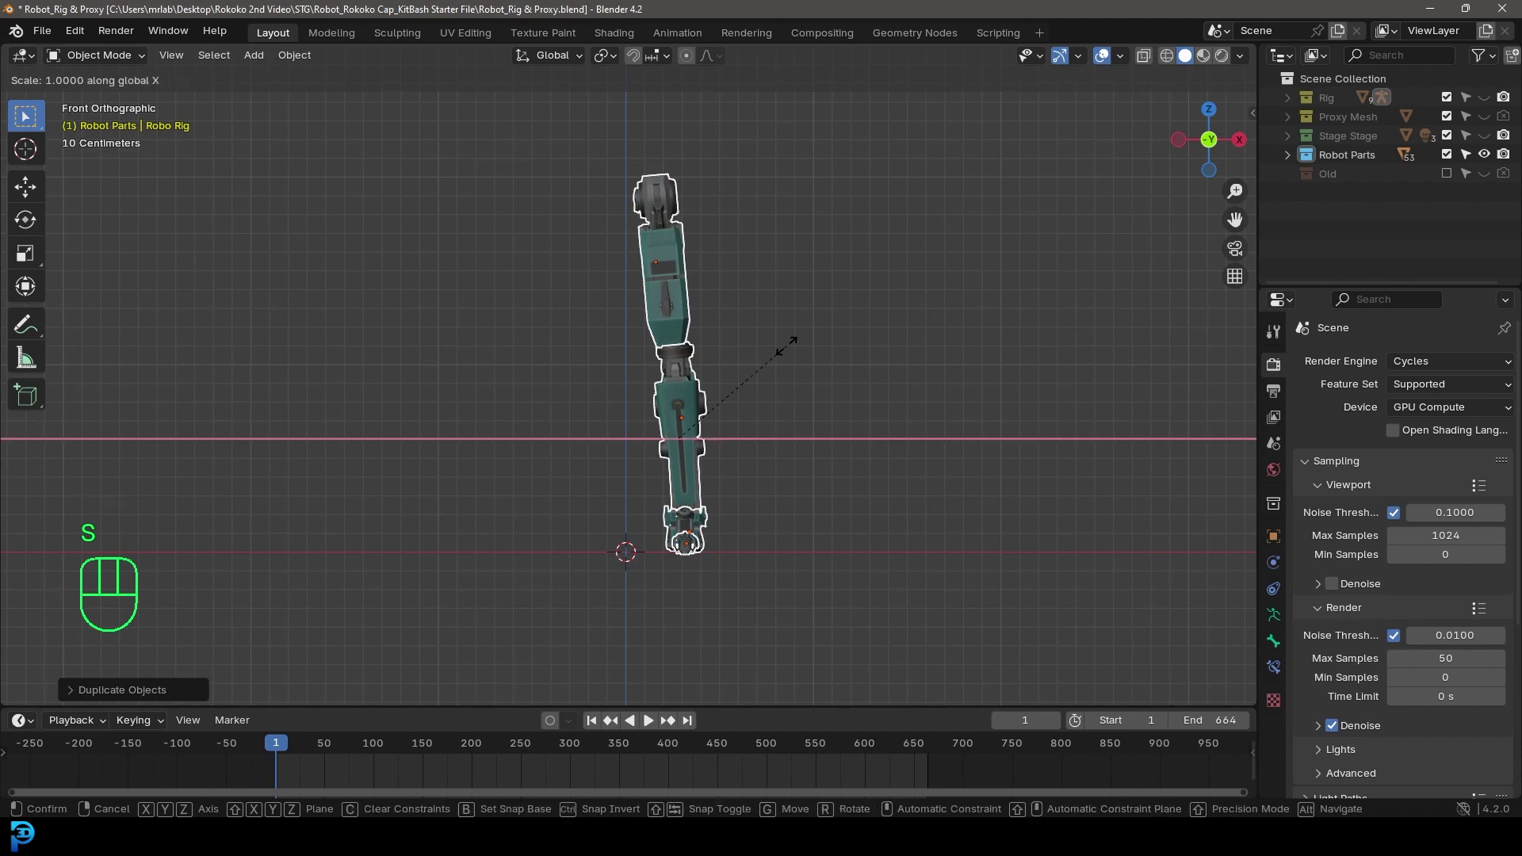
{"action": "type", "text": "-1"}
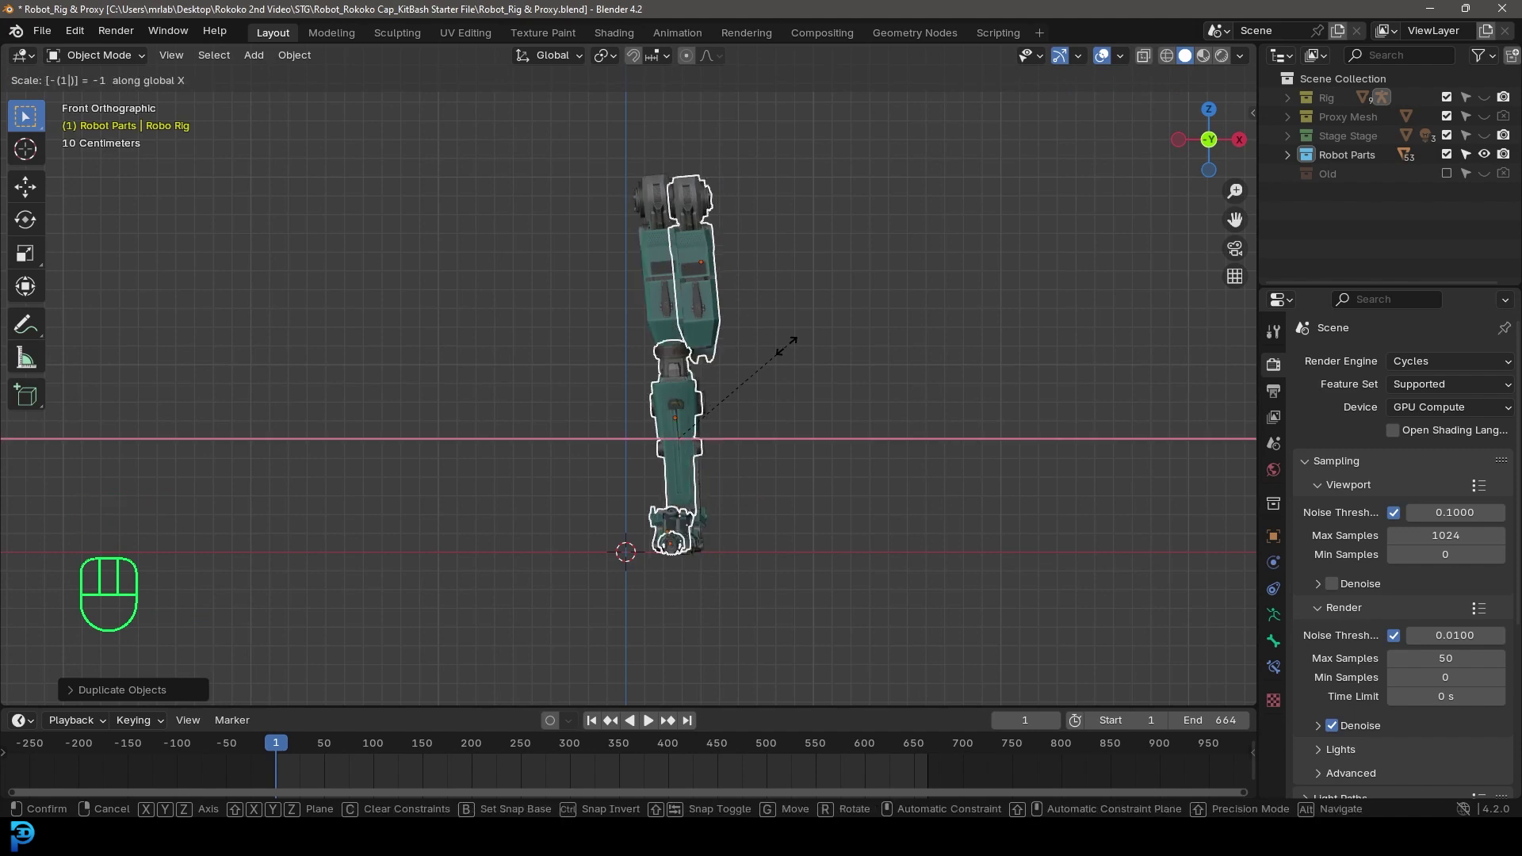
{"action": "key", "text": "Return"}
{"action": "key", "text": "g"}
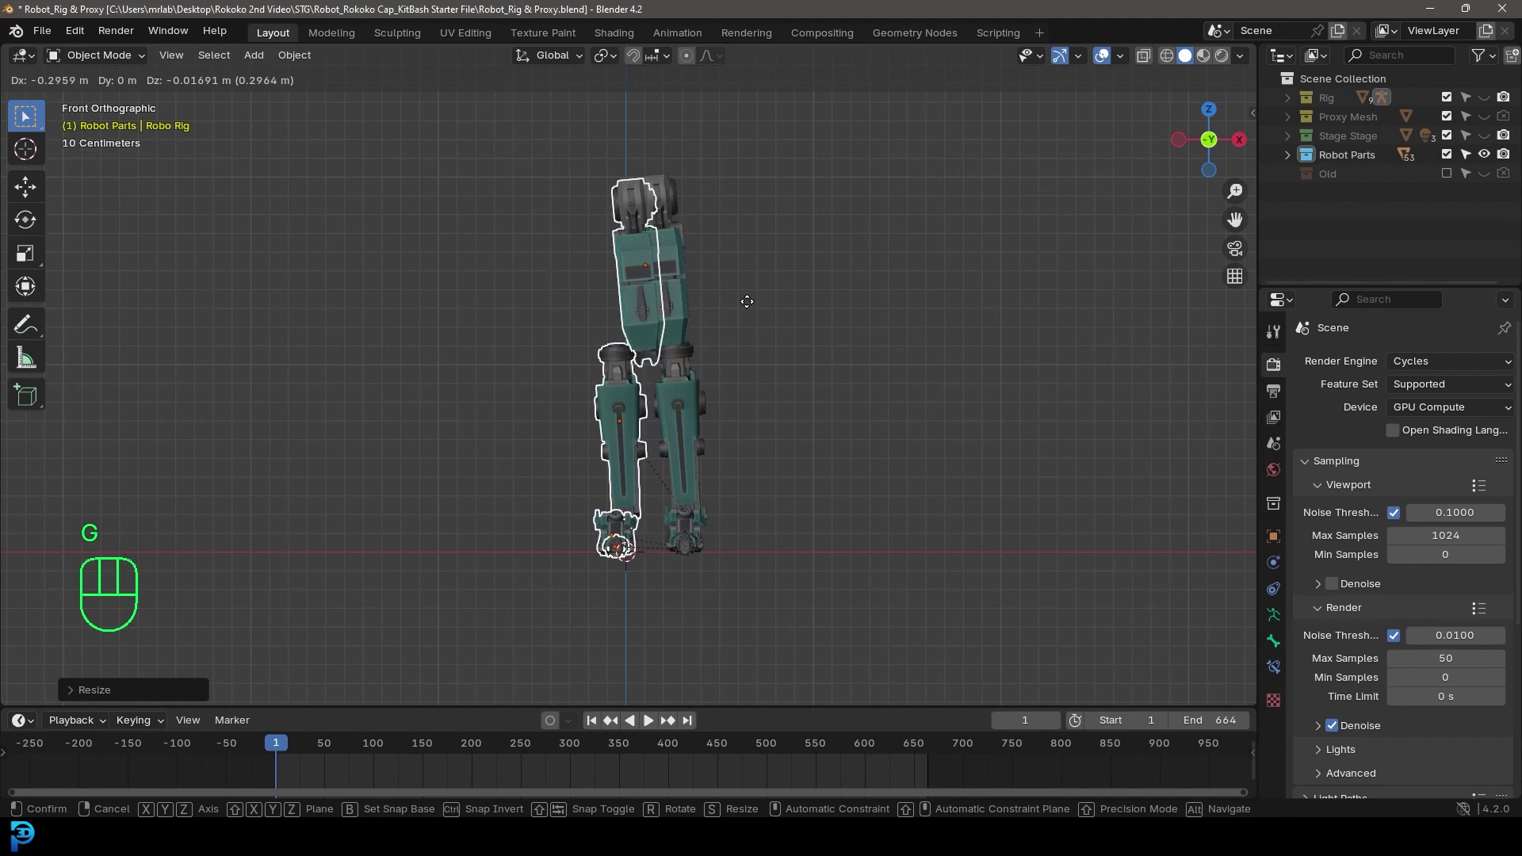
{"action": "key", "text": "x"}
{"action": "left_click", "coordinate": [586, 269]}
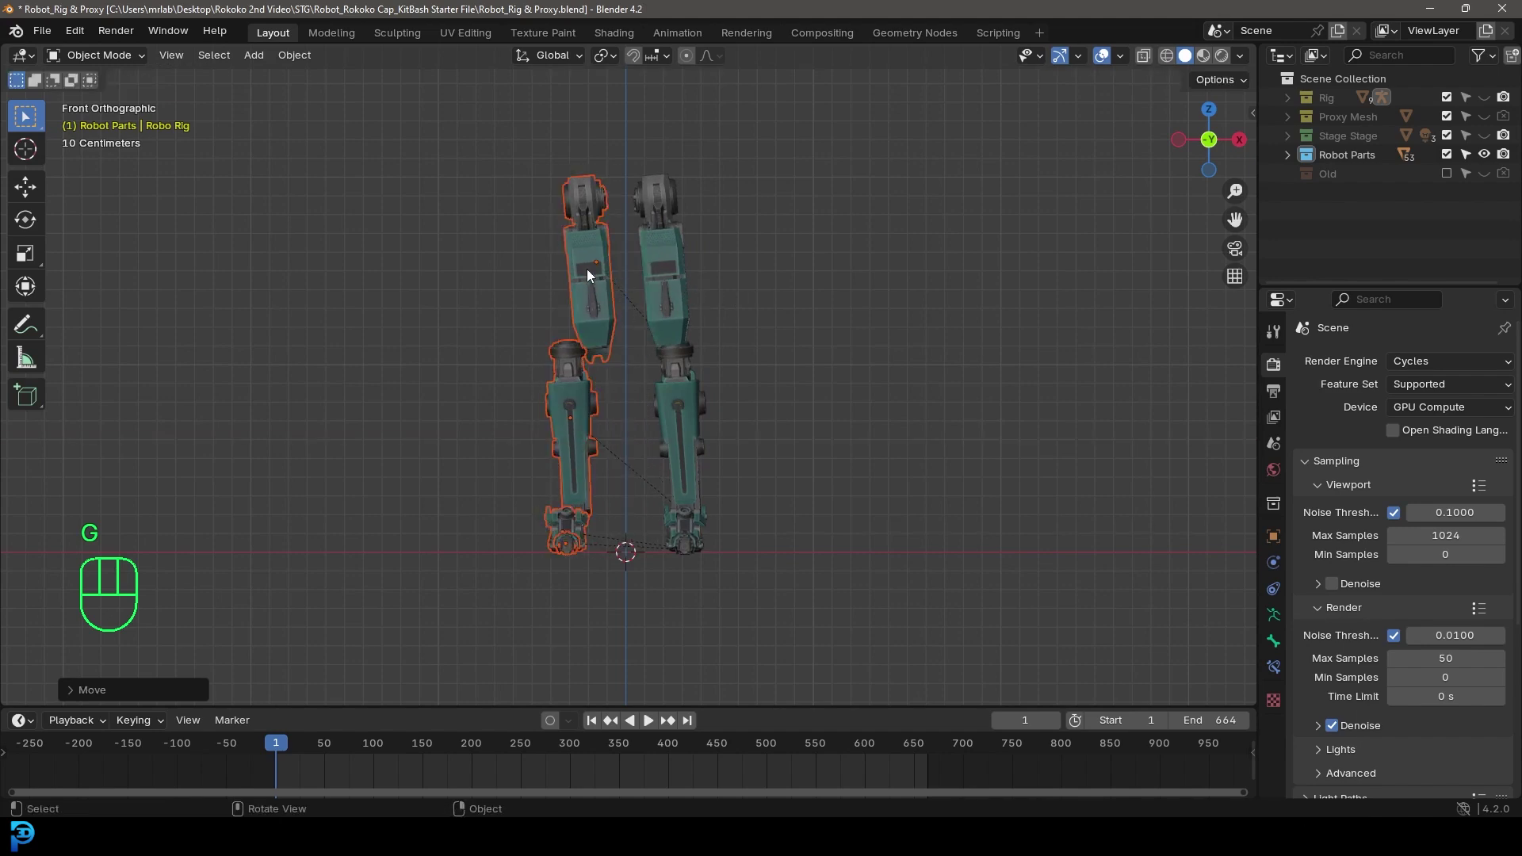
Rotate the mirrored thigh and shin parts individually so their tilt mirrors the left leg.
{"action": "scroll", "coordinate": [587, 269], "scroll_direction": "up", "scroll_amount": 2}
{"action": "left_click", "coordinate": [585, 279]}
{"action": "key", "text": "r"}
{"action": "left_click", "coordinate": [847, 364]}
{"action": "left_click", "coordinate": [668, 504]}
{"action": "key", "text": "r"}
{"action": "left_click", "coordinate": [789, 506]}
{"action": "middle_click_drag", "start_coordinate": [788, 508], "coordinate": [771, 422], "text": "shift"}
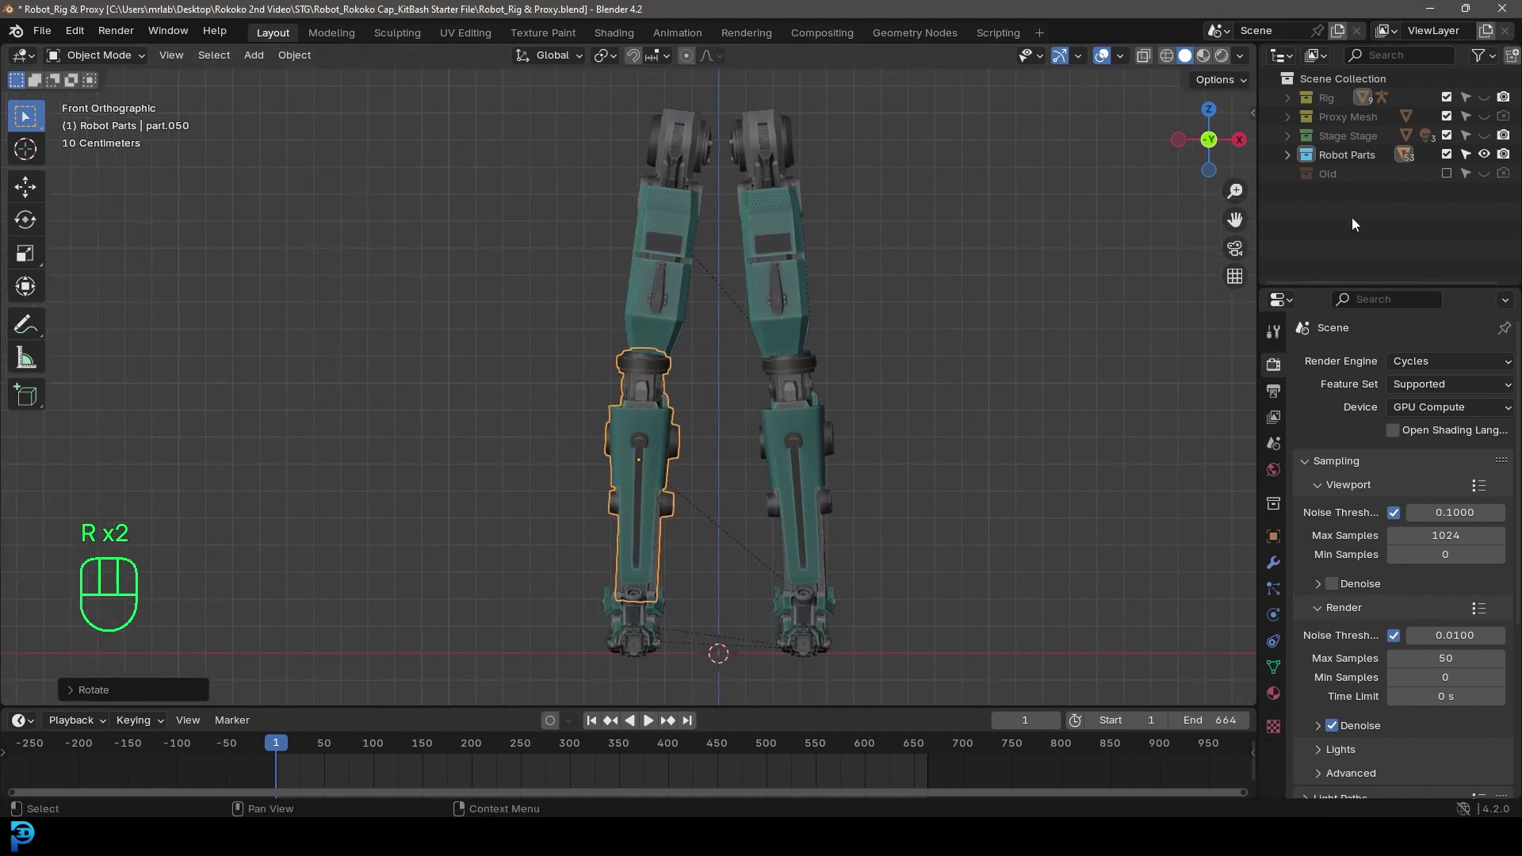
Show the Rig collection and adjust the right thigh part's rotation and position to fit the right upper-leg bone.
{"action": "left_click", "coordinate": [1483, 97]}
{"action": "scroll", "coordinate": [714, 365], "scroll_direction": "up", "scroll_amount": 3}
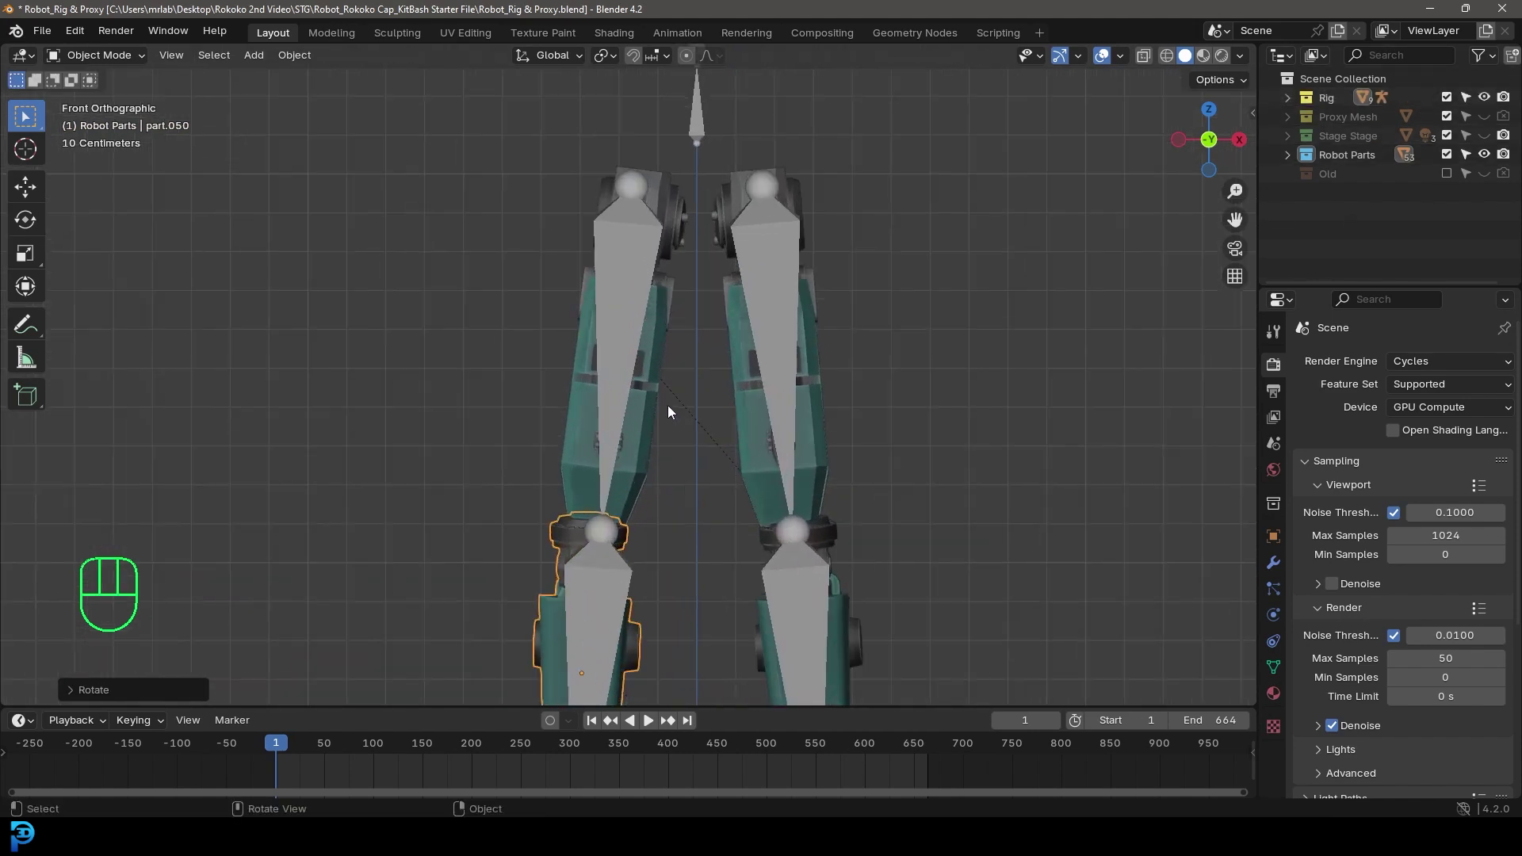
{"action": "left_click", "coordinate": [669, 405]}
{"action": "key", "text": "r"}
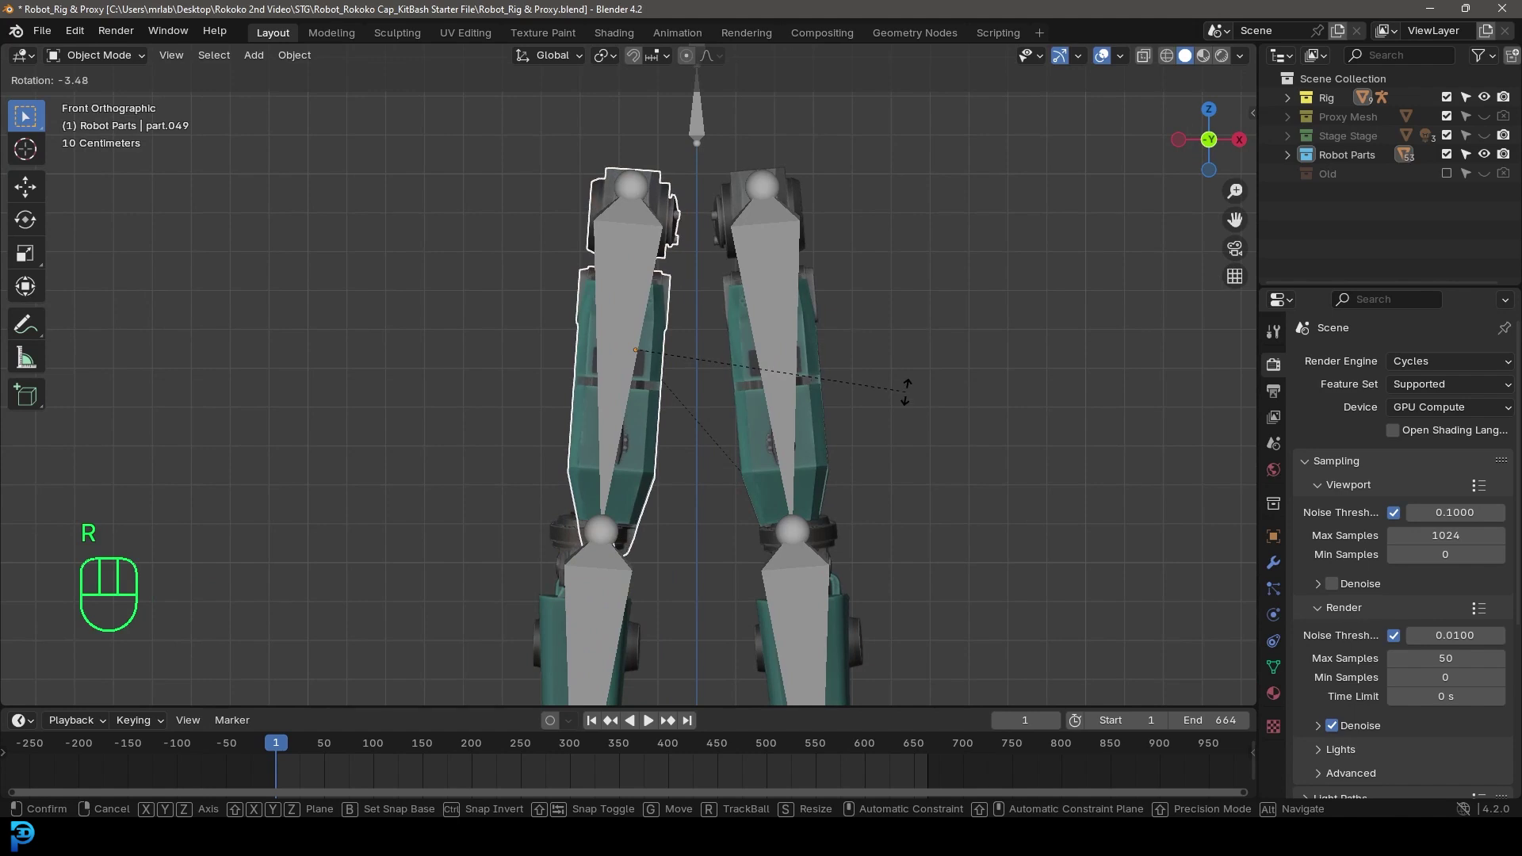
{"action": "left_click", "coordinate": [899, 398]}
{"action": "key", "text": "g"}
{"action": "right_click", "coordinate": [872, 357]}
{"action": "left_click", "coordinate": [809, 204]}
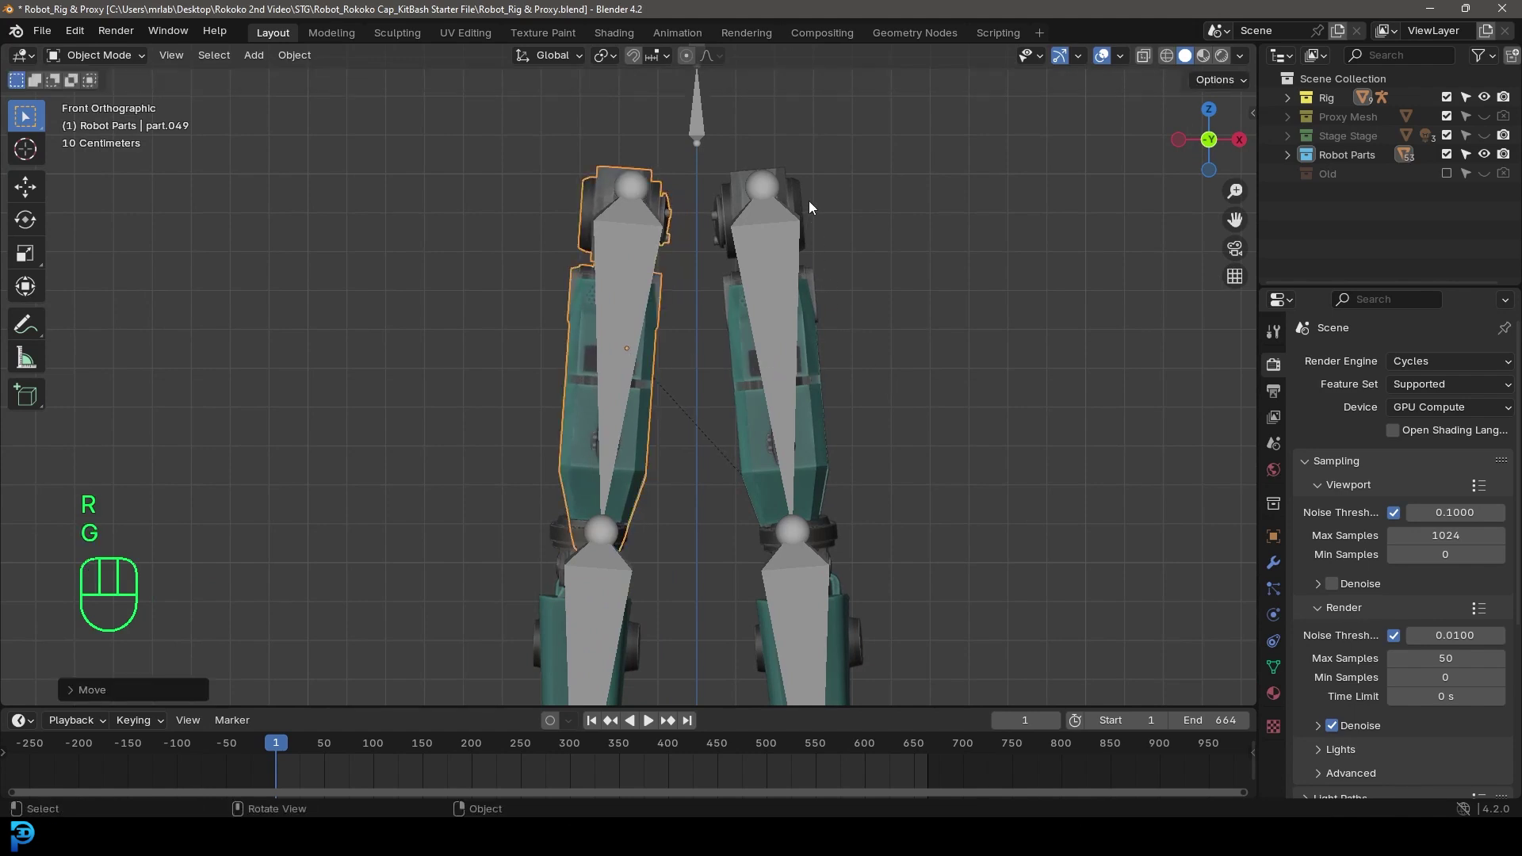
{"action": "key", "text": "g"}
{"action": "key", "text": "g"}
{"action": "left_click", "coordinate": [809, 183]}
{"action": "key", "text": "r"}
{"action": "left_click", "coordinate": [914, 250]}
Move and rotate the right shin part to fit the right lower-leg bone in front view, then switch to the left side view.
{"action": "middle_click_drag", "start_coordinate": [806, 573], "coordinate": [828, 275], "text": "shift"}
{"action": "left_click", "coordinate": [659, 350]}
{"action": "key", "text": "g"}
{"action": "left_click", "coordinate": [715, 401]}
{"action": "key", "text": "r"}
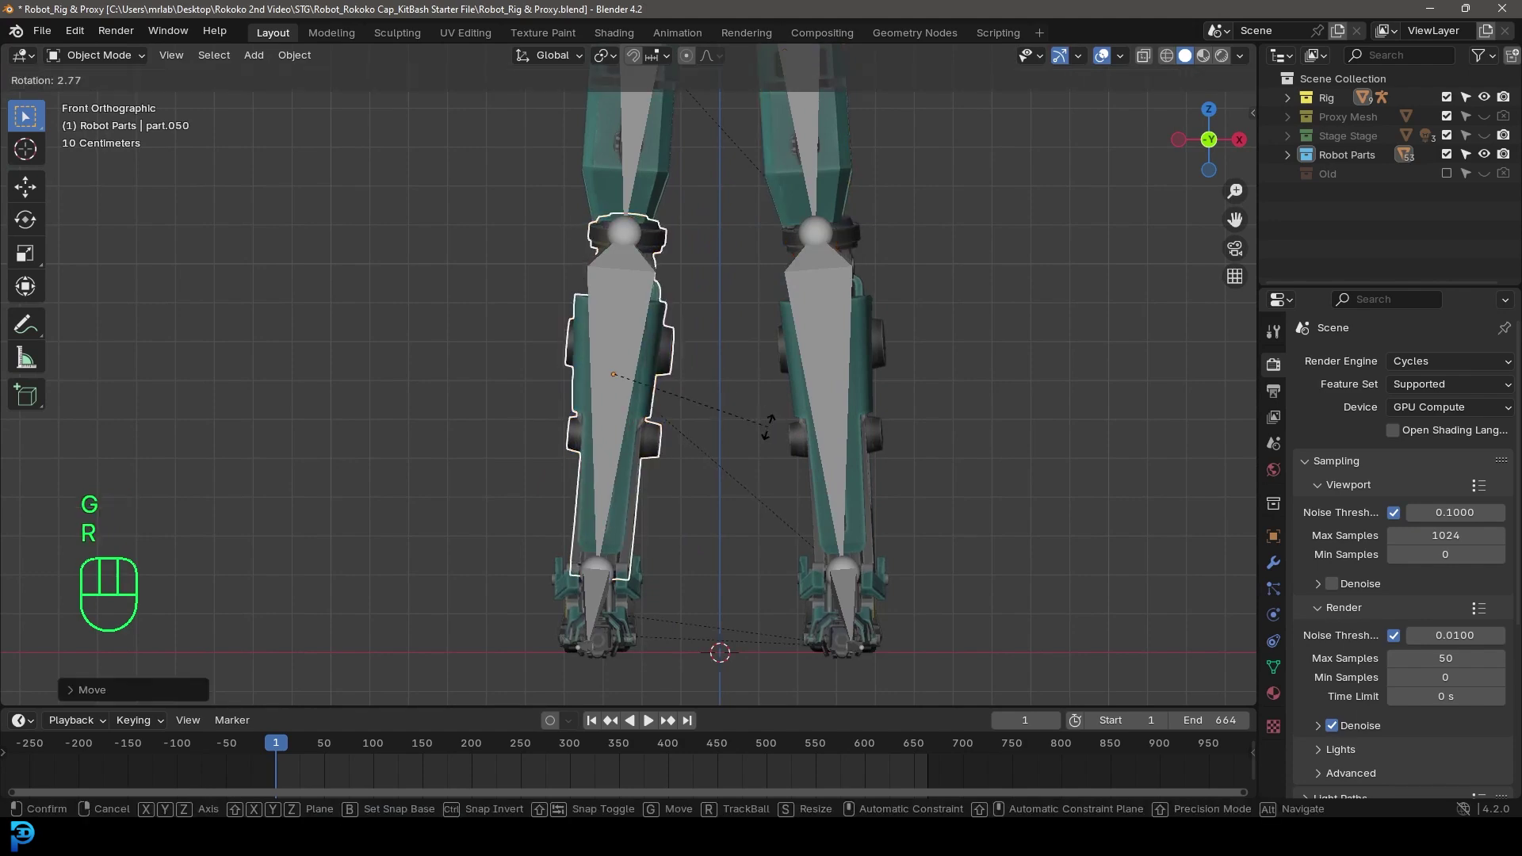
{"action": "left_click", "coordinate": [682, 344]}
{"action": "scroll", "coordinate": [682, 344], "scroll_direction": "down", "scroll_amount": 3}
{"action": "scroll", "coordinate": [678, 347], "scroll_direction": "up", "scroll_amount": 1}
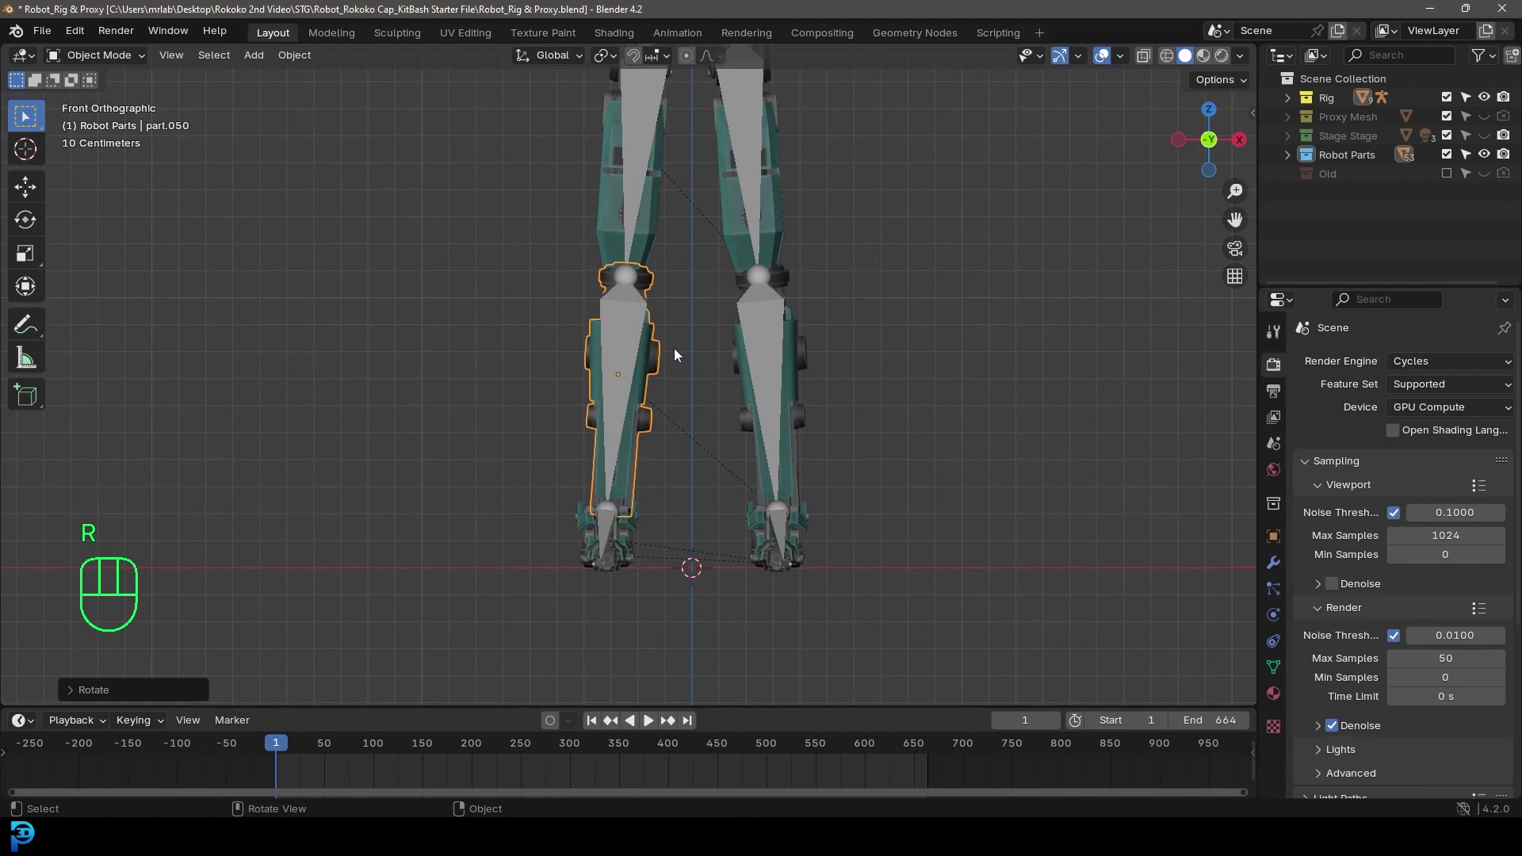
{"action": "key", "text": "g"}
{"action": "left_click", "coordinate": [668, 347], "text": "shift"}
{"action": "key", "text": "ctrl+KP_3"}
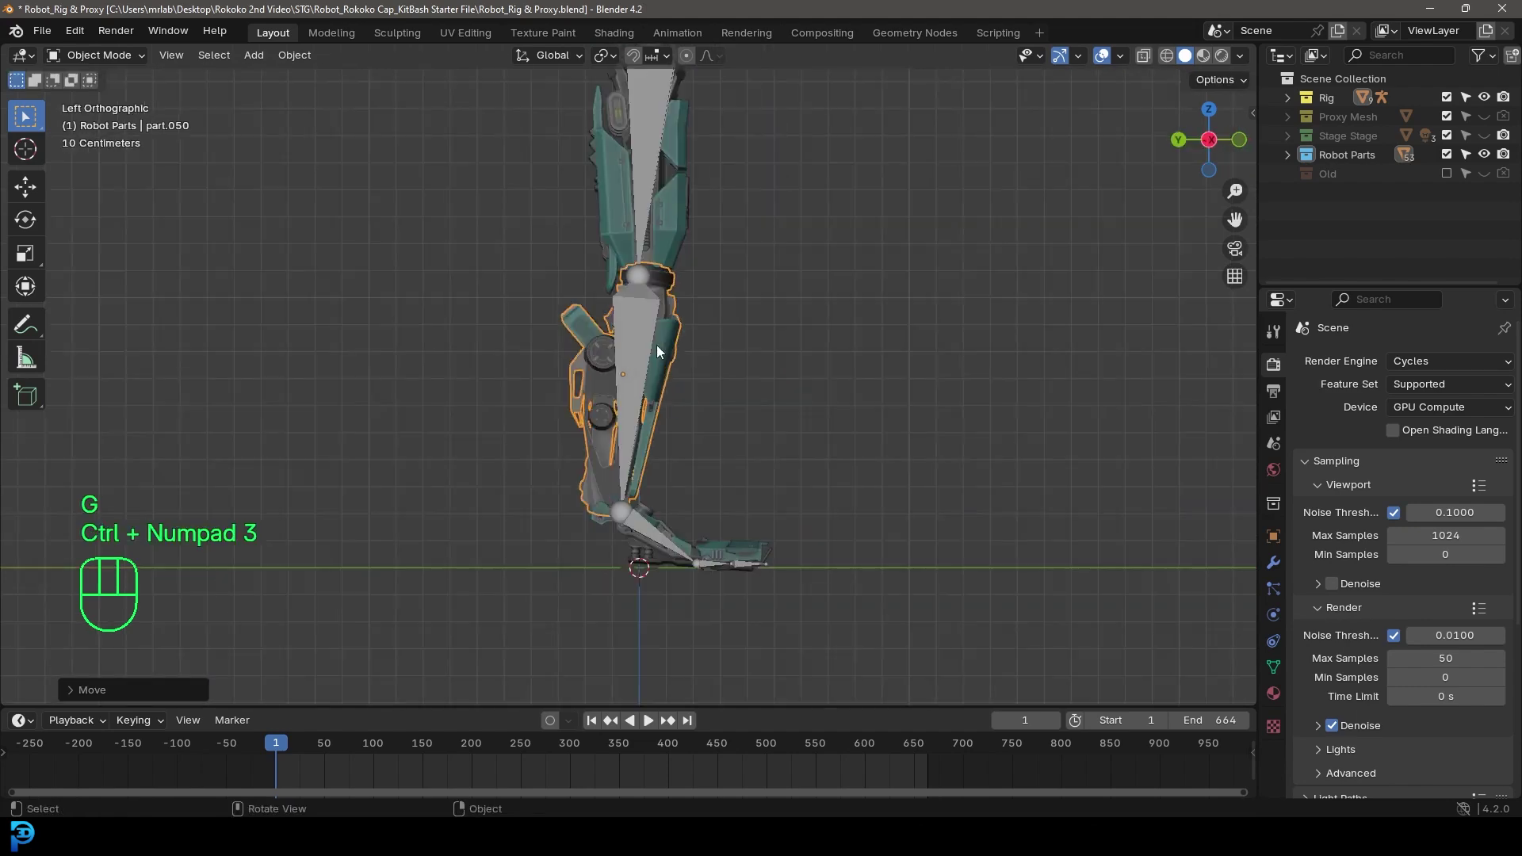
{"action": "middle_click_drag", "start_coordinate": [706, 216], "coordinate": [723, 368], "text": "shift"}
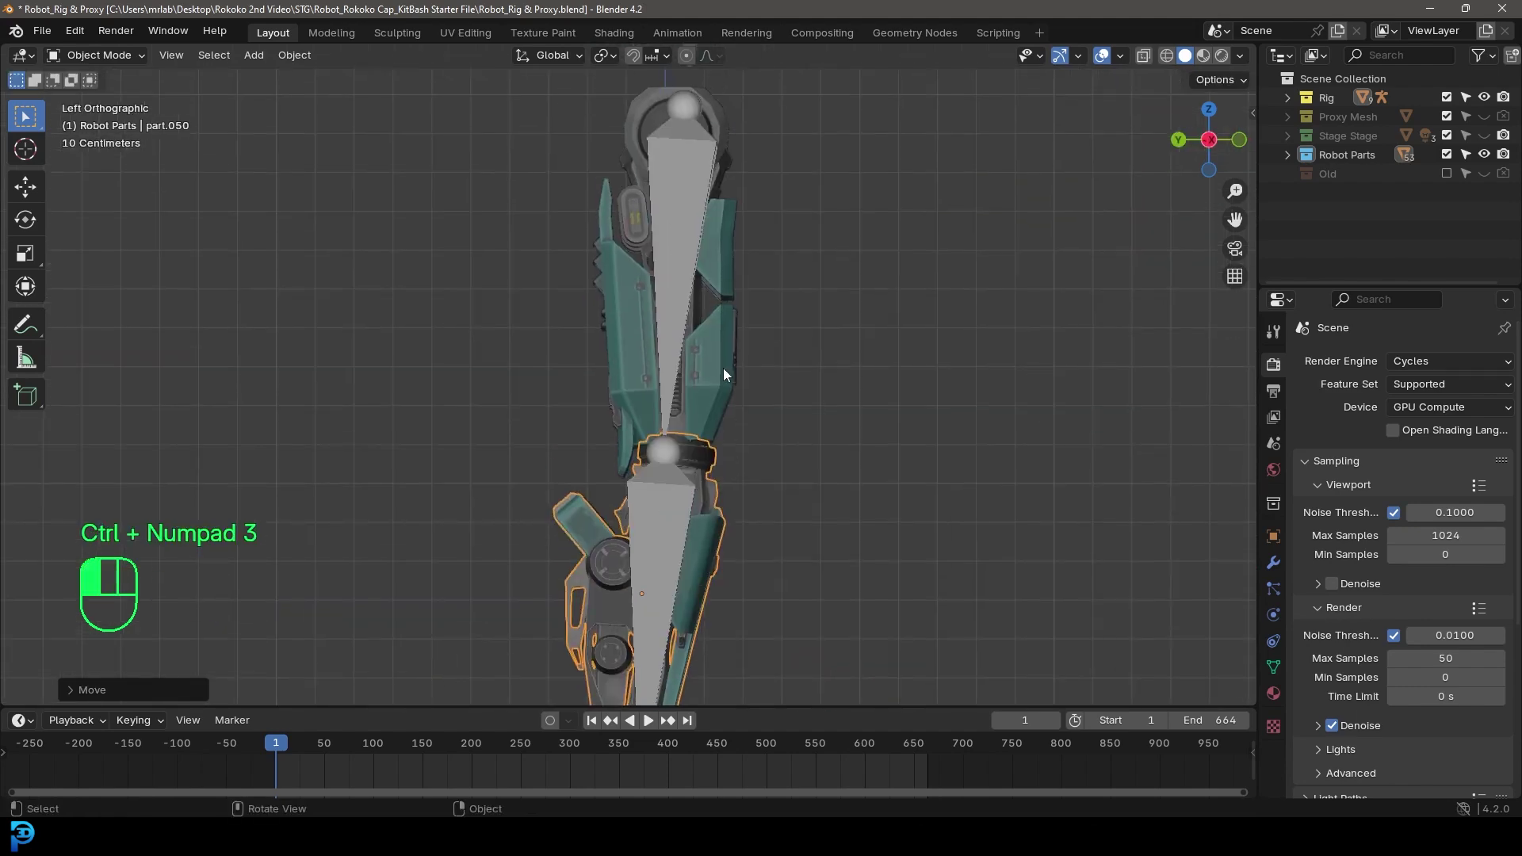
{"action": "left_click", "coordinate": [725, 368]}
{"action": "key", "text": "r"}
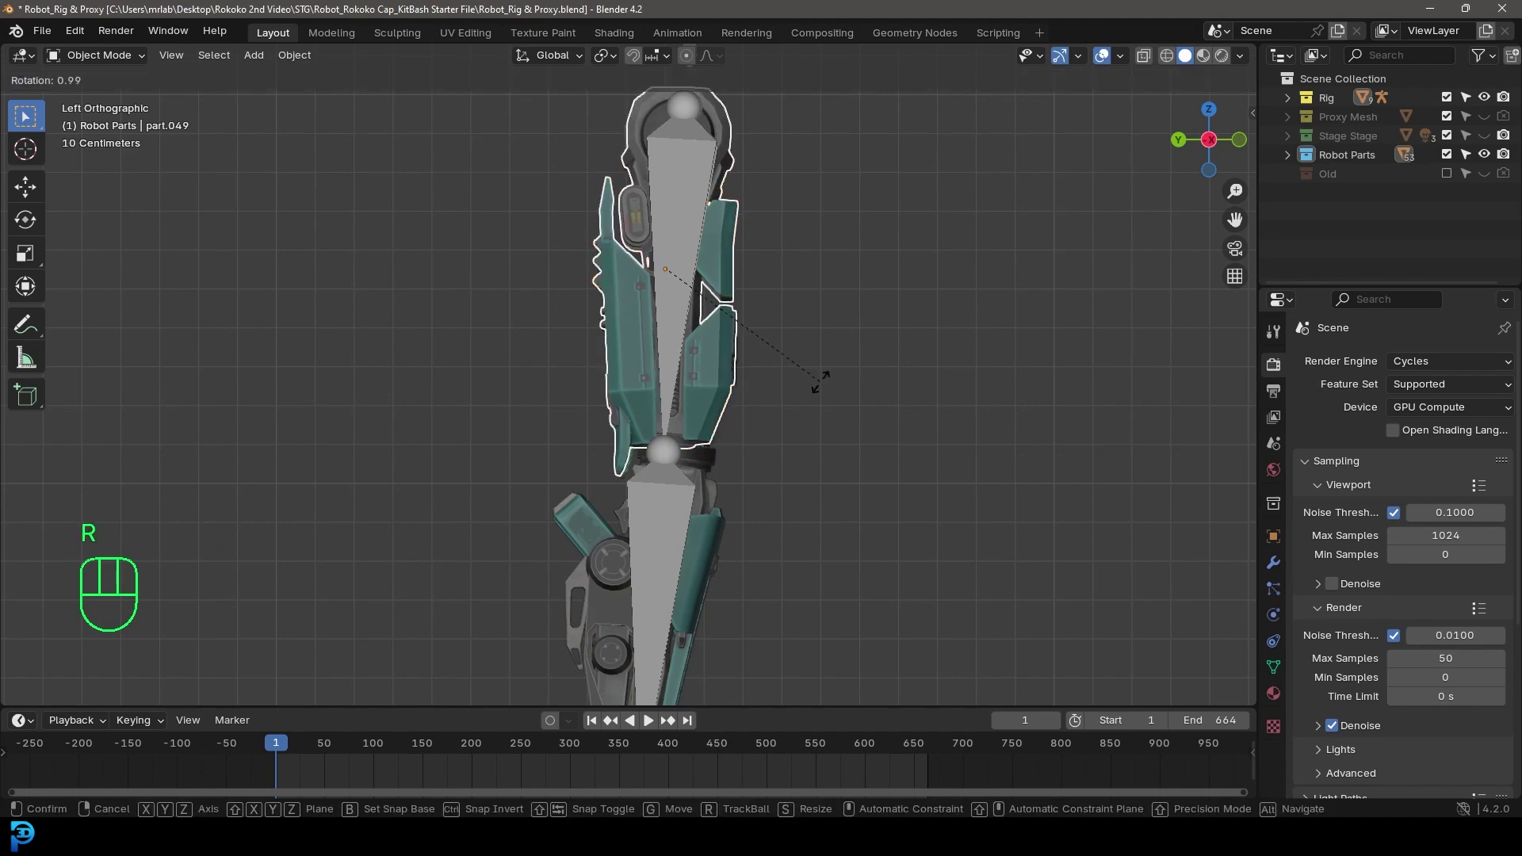
{"action": "key", "text": "Escape"}
Shift the right shin part in the side view to line up with the knee and the lower-leg bone.
{"action": "left_click", "coordinate": [726, 501]}
{"action": "key", "text": "g"}
{"action": "left_click", "coordinate": [725, 536]}
{"action": "scroll", "coordinate": [727, 564], "scroll_direction": "down", "scroll_amount": 3}
{"action": "middle_click_drag", "start_coordinate": [727, 595], "coordinate": [716, 422], "text": "shift"}
{"action": "scroll", "coordinate": [715, 422], "scroll_direction": "up", "scroll_amount": 2}
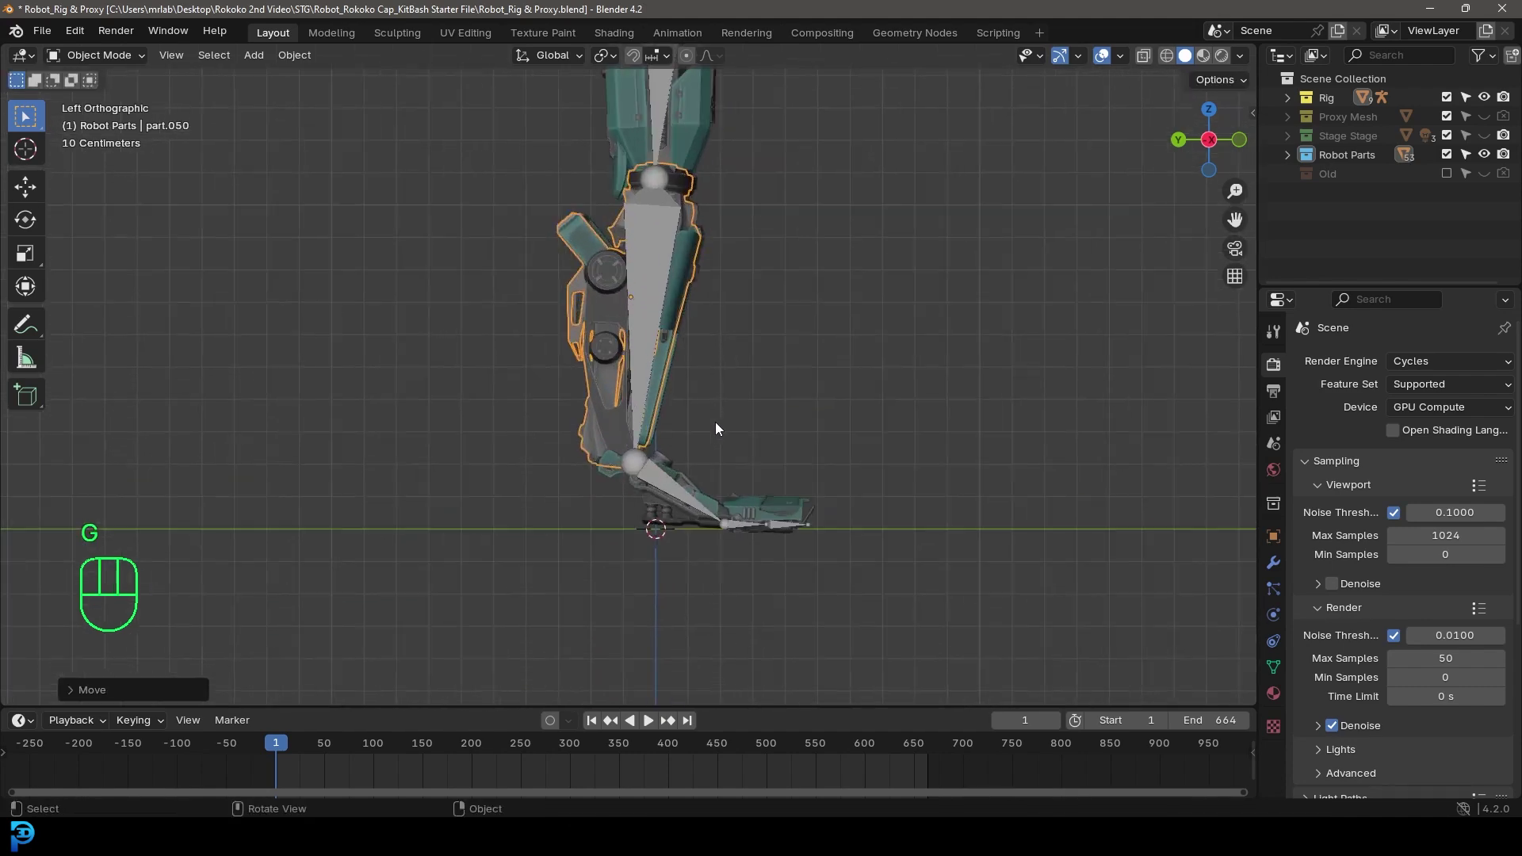
Select the right thigh part together with the rig, switch to Pose Mode, and make the right upper-leg bone active.
{"action": "left_click", "coordinate": [681, 492]}
{"action": "middle_click_drag", "start_coordinate": [778, 478], "coordinate": [611, 566]}
{"action": "mouse_move", "coordinate": [644, 456]}
{"action": "middle_mouse_down"}
{"action": "mouse_move", "coordinate": [558, 375]}
{"action": "mouse_move", "coordinate": [622, 593]}
{"action": "mouse_move", "coordinate": [620, 458]}
{"action": "middle_mouse_up"}
{"action": "left_click", "coordinate": [620, 457]}
{"action": "scroll", "coordinate": [622, 436], "scroll_direction": "up", "scroll_amount": 3}
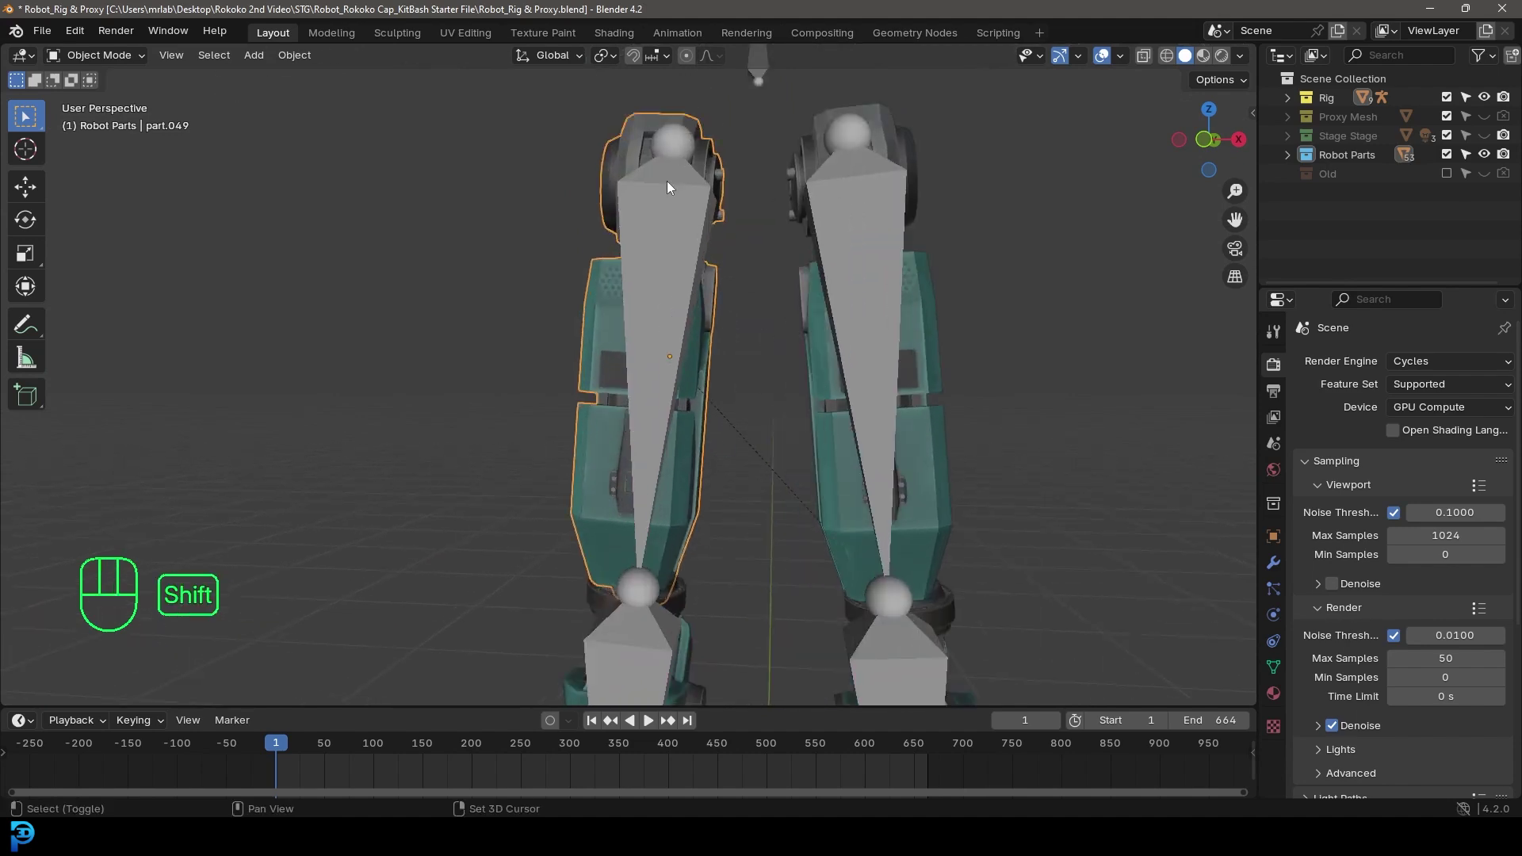
{"action": "left_click", "coordinate": [666, 179], "text": "shift"}
{"action": "key", "text": "ctrl+Tab"}
{"action": "middle_click_drag", "start_coordinate": [632, 216], "coordinate": [672, 292]}
{"action": "left_click", "coordinate": [715, 312]}
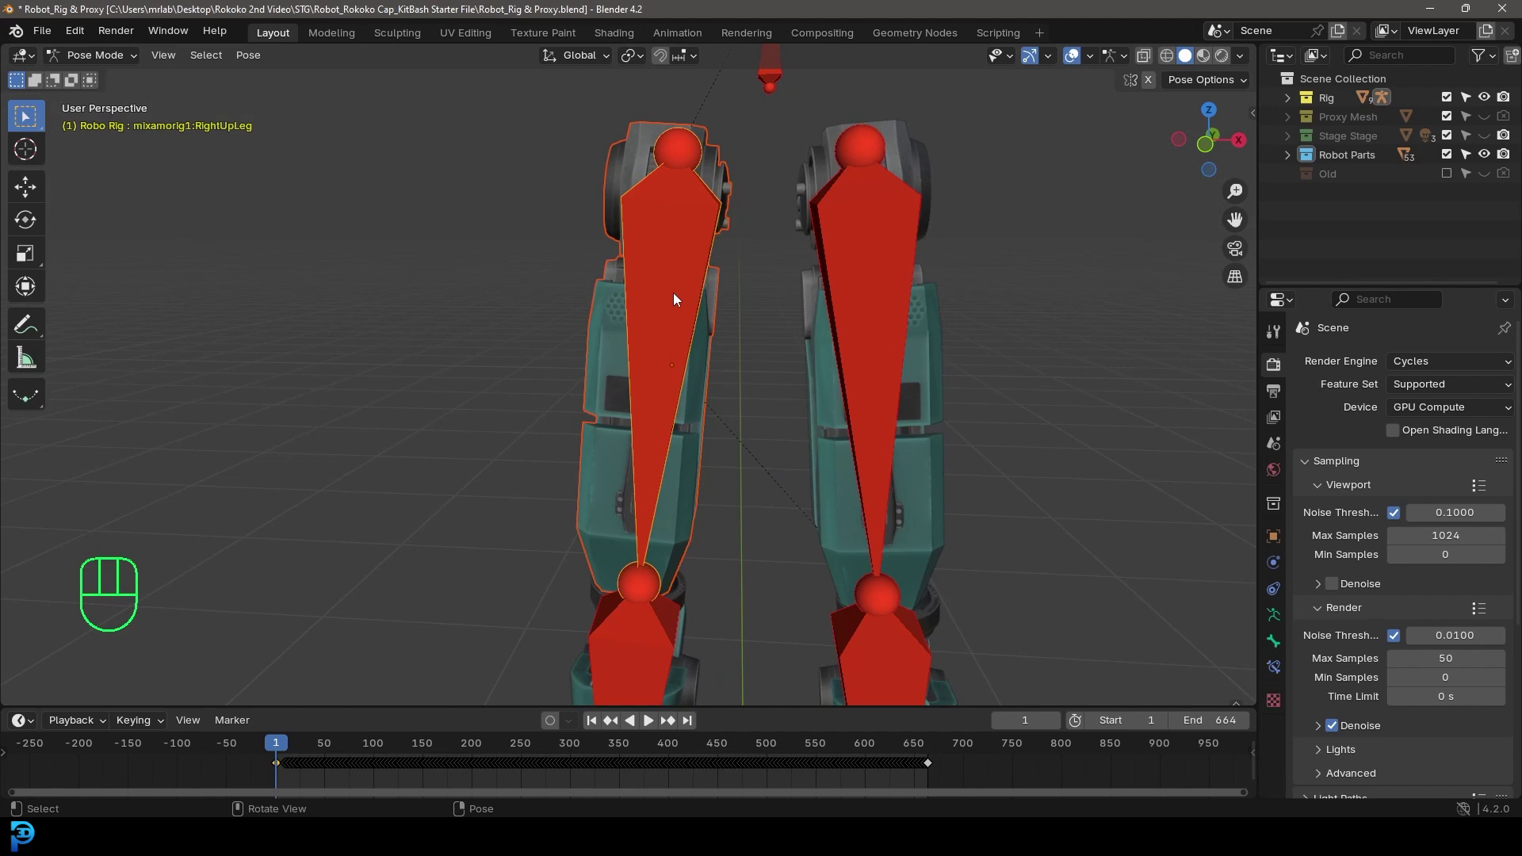
Parent the right thigh part to the active RightUpLeg bone with the Bone option and return to Object Mode.
{"action": "key", "text": "ctrl+p"}
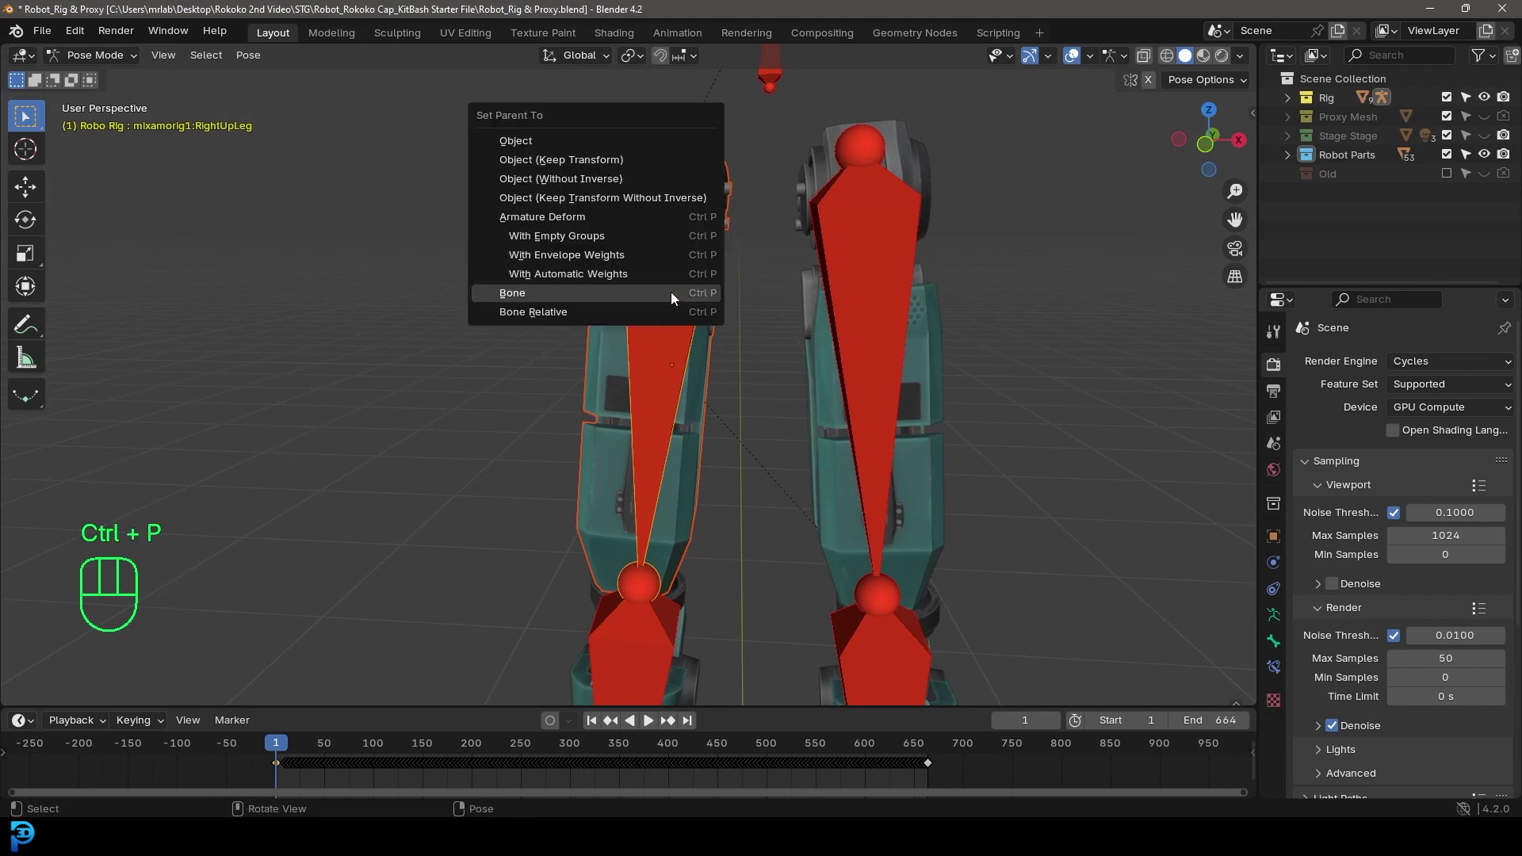
{"action": "left_click", "coordinate": [590, 290]}
{"action": "middle_click_drag", "start_coordinate": [707, 489], "coordinate": [707, 294], "text": "shift"}
{"action": "left_click", "coordinate": [100, 56]}
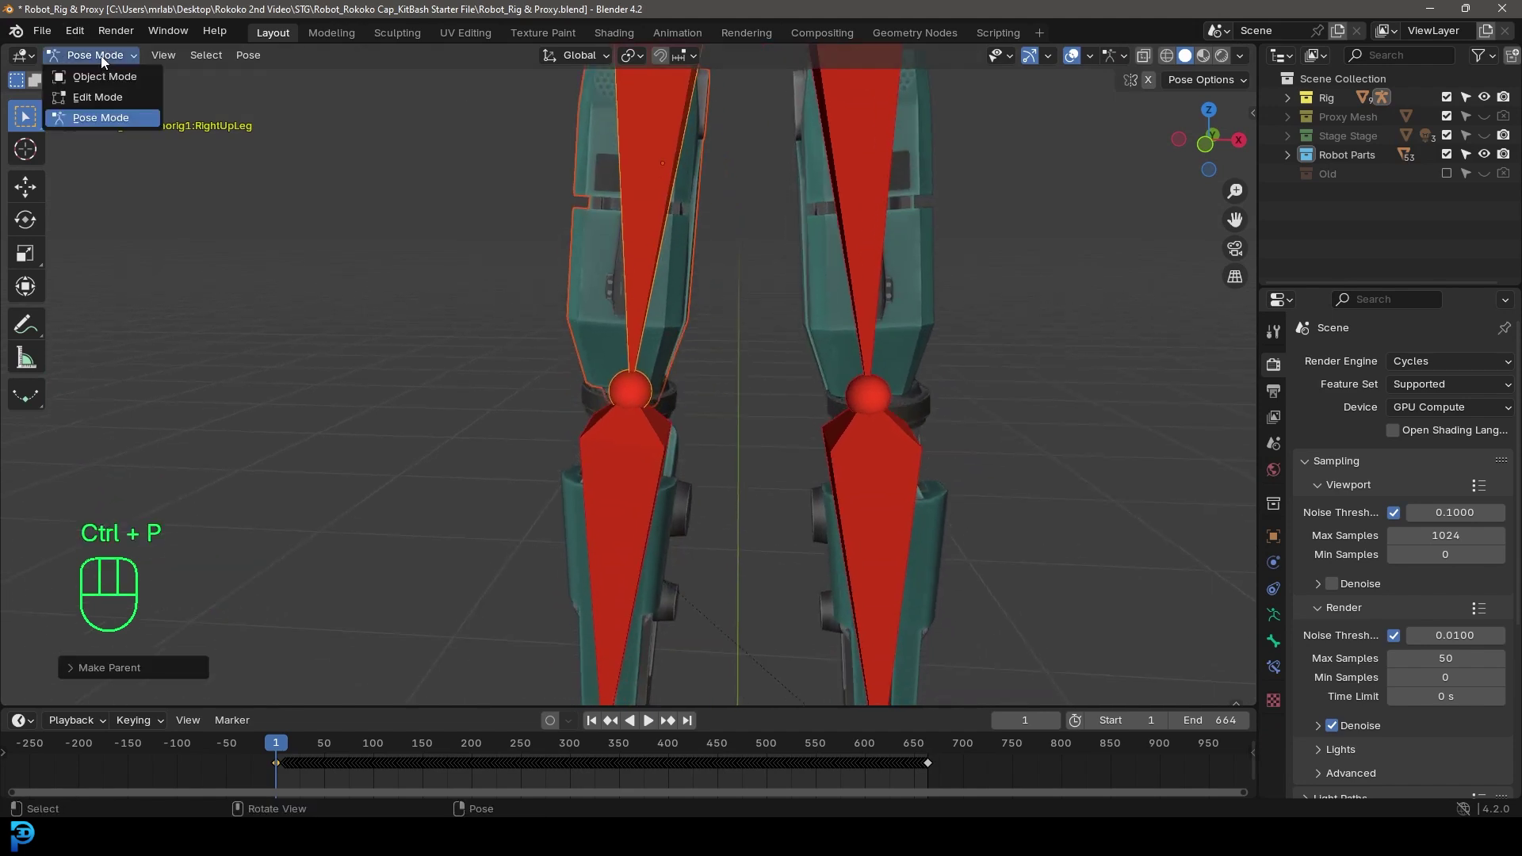
{"action": "left_click", "coordinate": [104, 77]}
Parent the right shin part to the rig's RightLeg bone in Pose Mode and return to Object Mode.
{"action": "scroll", "coordinate": [634, 460], "scroll_direction": "down", "scroll_amount": 2}
{"action": "left_click", "coordinate": [621, 471]}
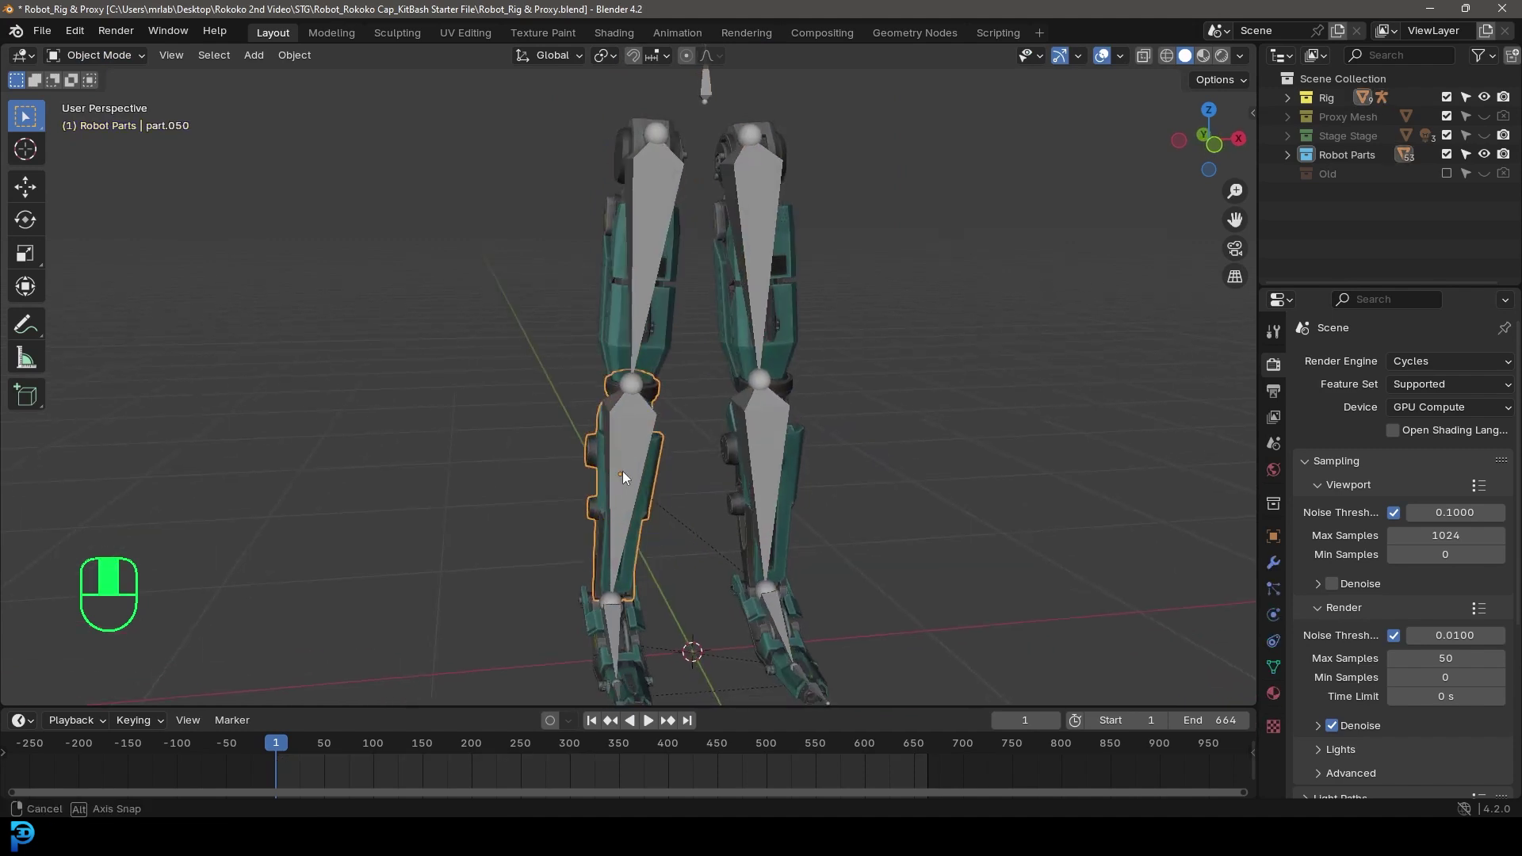
{"action": "scroll", "coordinate": [632, 422], "scroll_direction": "up", "scroll_amount": 2}
{"action": "left_click", "coordinate": [598, 335], "text": "shift"}
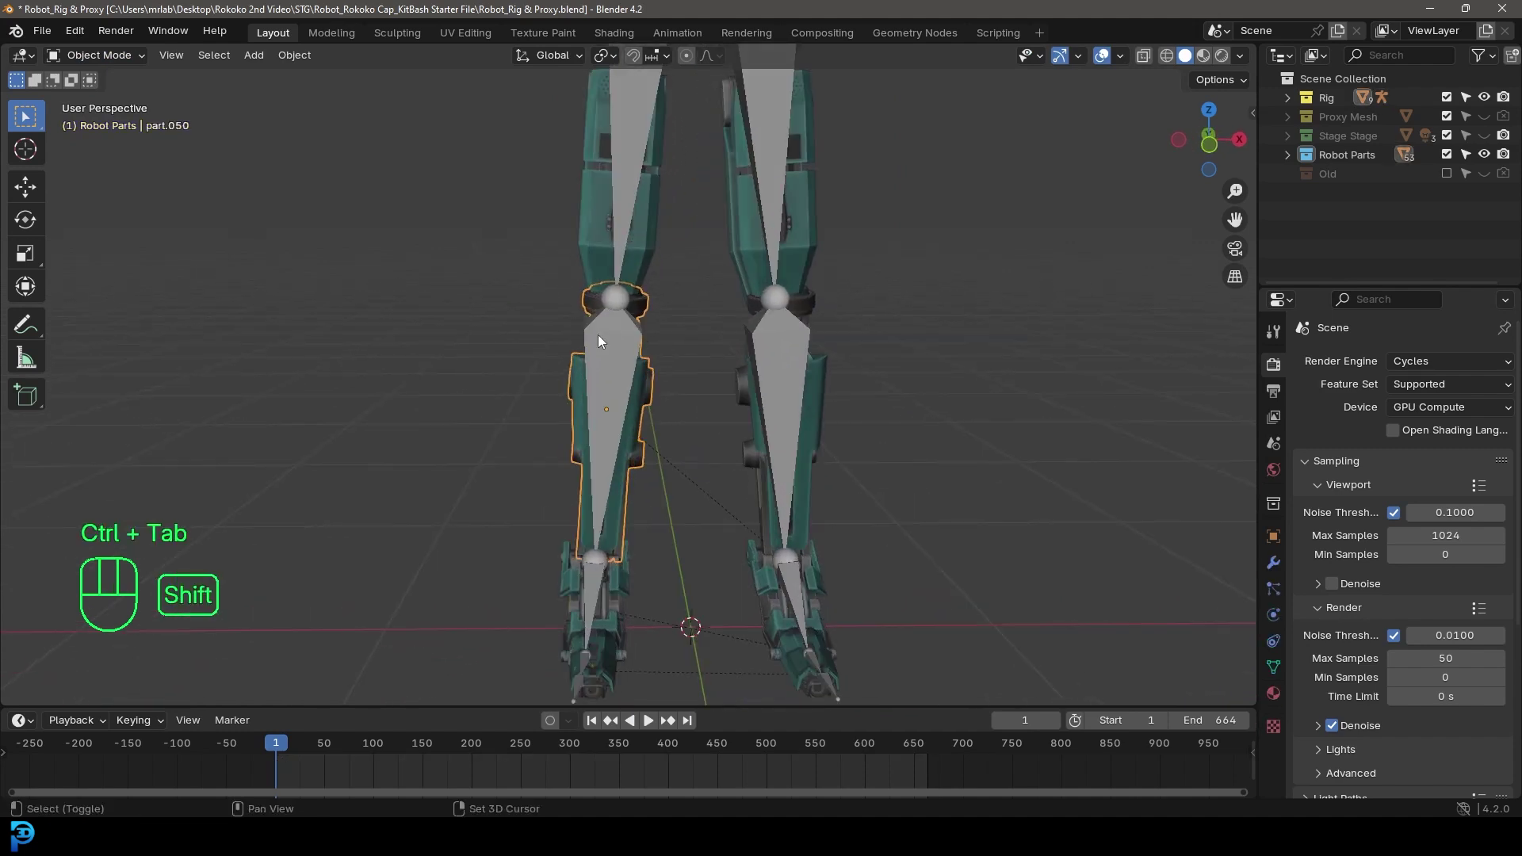
{"action": "key", "text": "ctrl+Tab"}
{"action": "mouse_move", "coordinate": [645, 379]}
{"action": "middle_mouse_down"}
{"action": "mouse_move", "coordinate": [626, 354]}
{"action": "mouse_move", "coordinate": [613, 393]}
{"action": "mouse_move", "coordinate": [636, 392]}
{"action": "middle_mouse_up"}
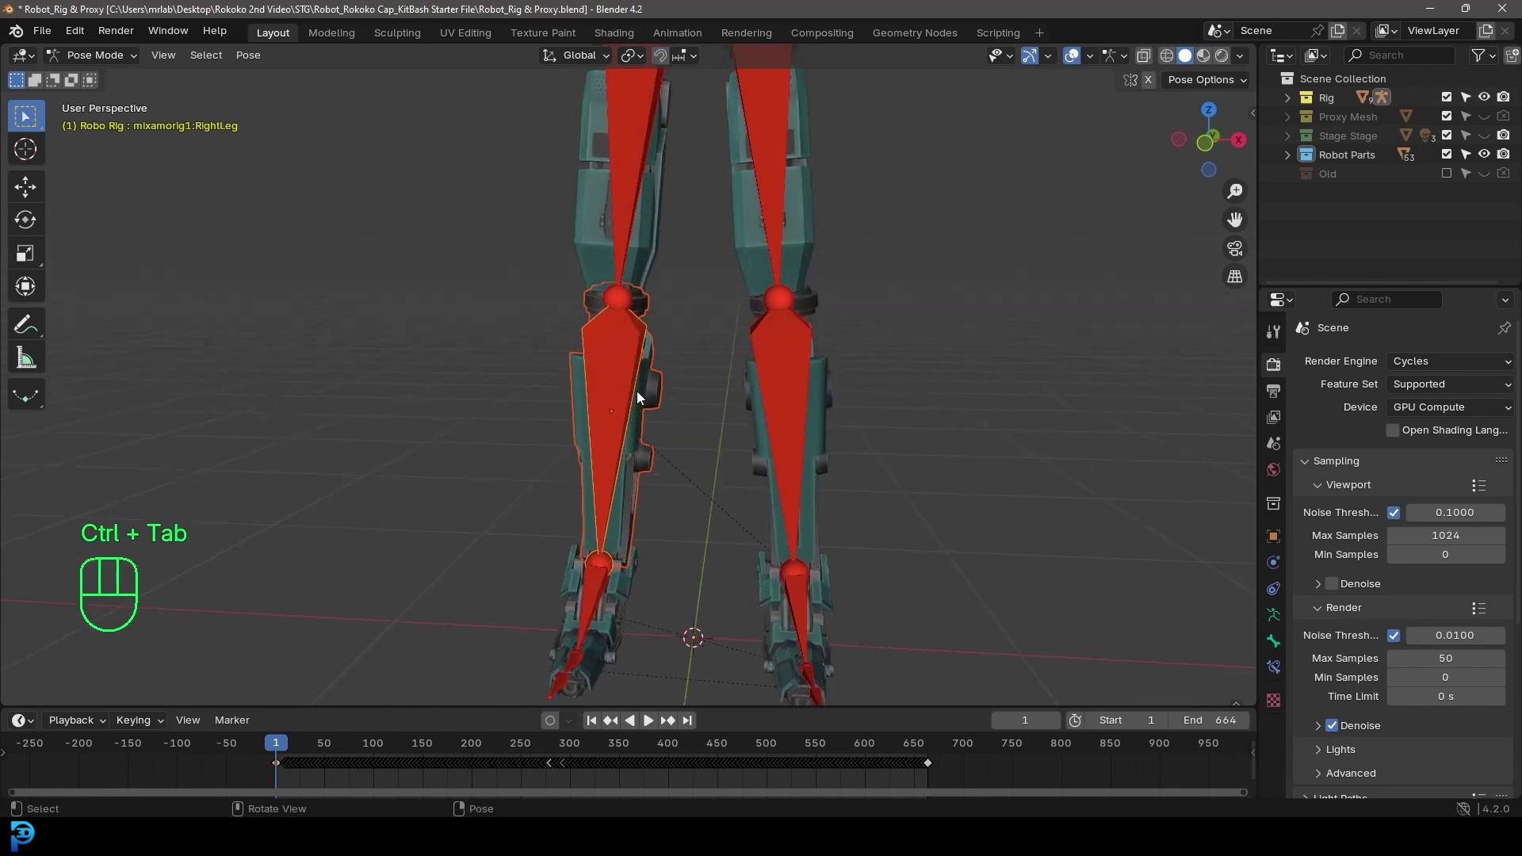
{"action": "key", "text": "ctrl+p"}
{"action": "left_click", "coordinate": [692, 416]}
{"action": "middle_click_drag", "start_coordinate": [688, 415], "coordinate": [663, 439], "text": "ctrl"}
{"action": "key", "text": "ctrl+Tab"}
Parent the right foot part to the rig's RightFoot bone with the Bone option and return to Object Mode.
{"action": "left_click", "coordinate": [685, 424]}
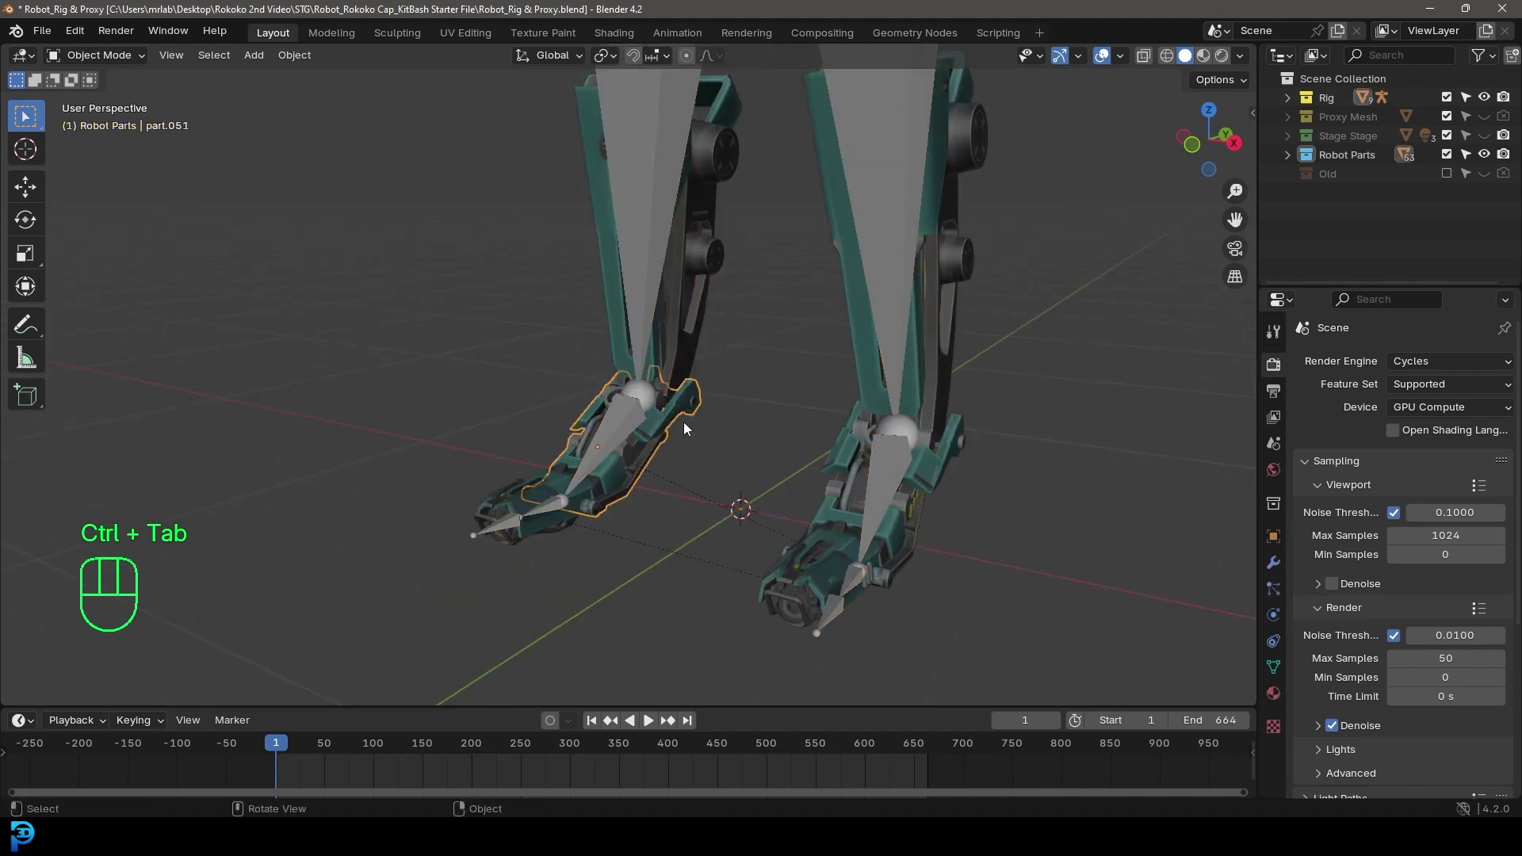
{"action": "key", "text": "ctrl+Tab"}
{"action": "left_click", "coordinate": [648, 216], "text": "shift"}
{"action": "key", "text": "ctrl+Tab"}
{"action": "left_click", "coordinate": [611, 441]}
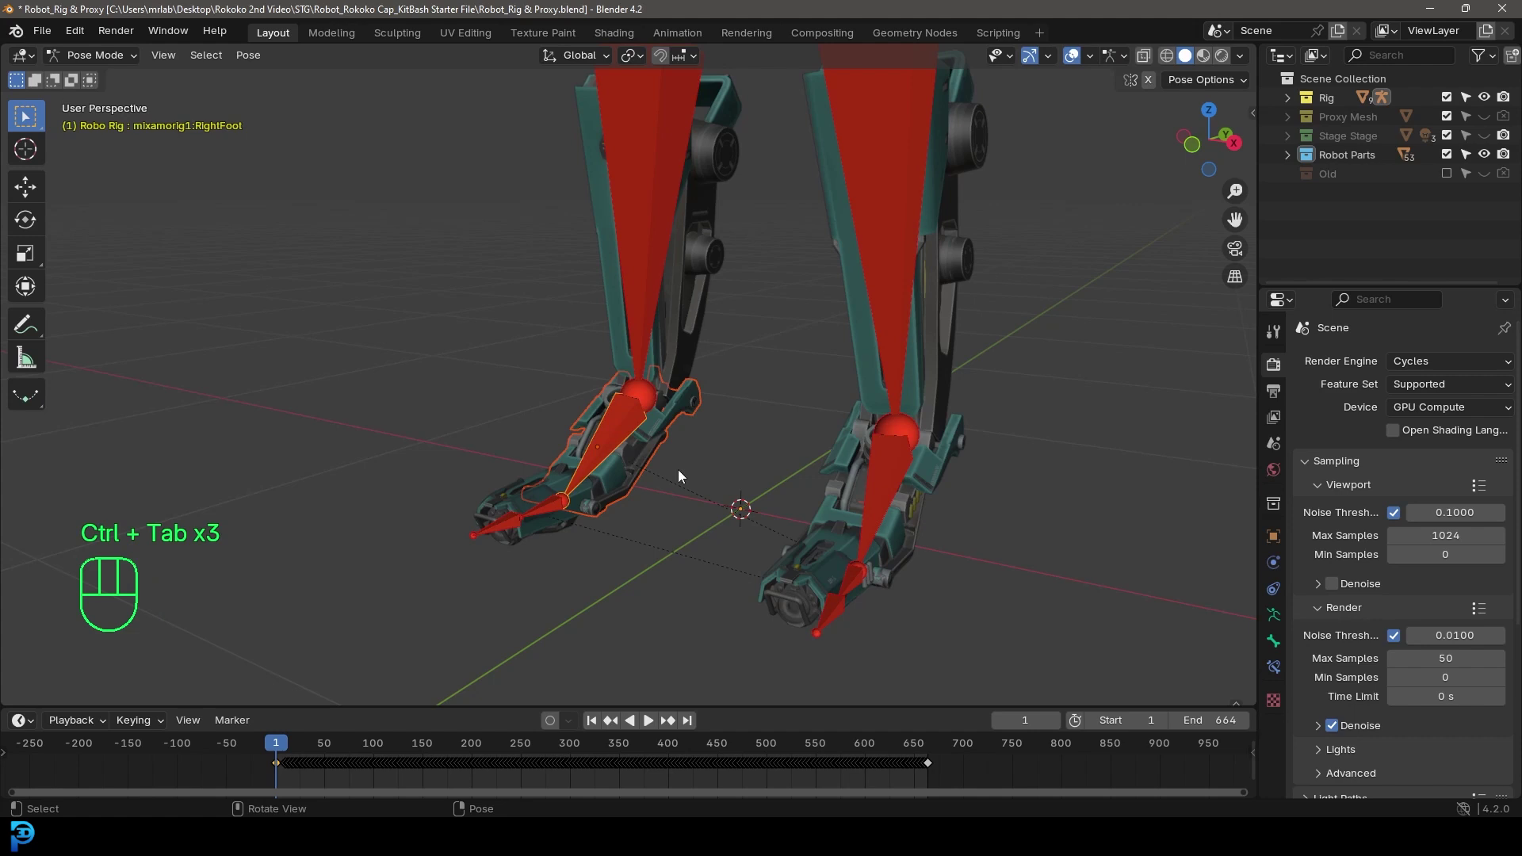
{"action": "key", "text": "ctrl"}
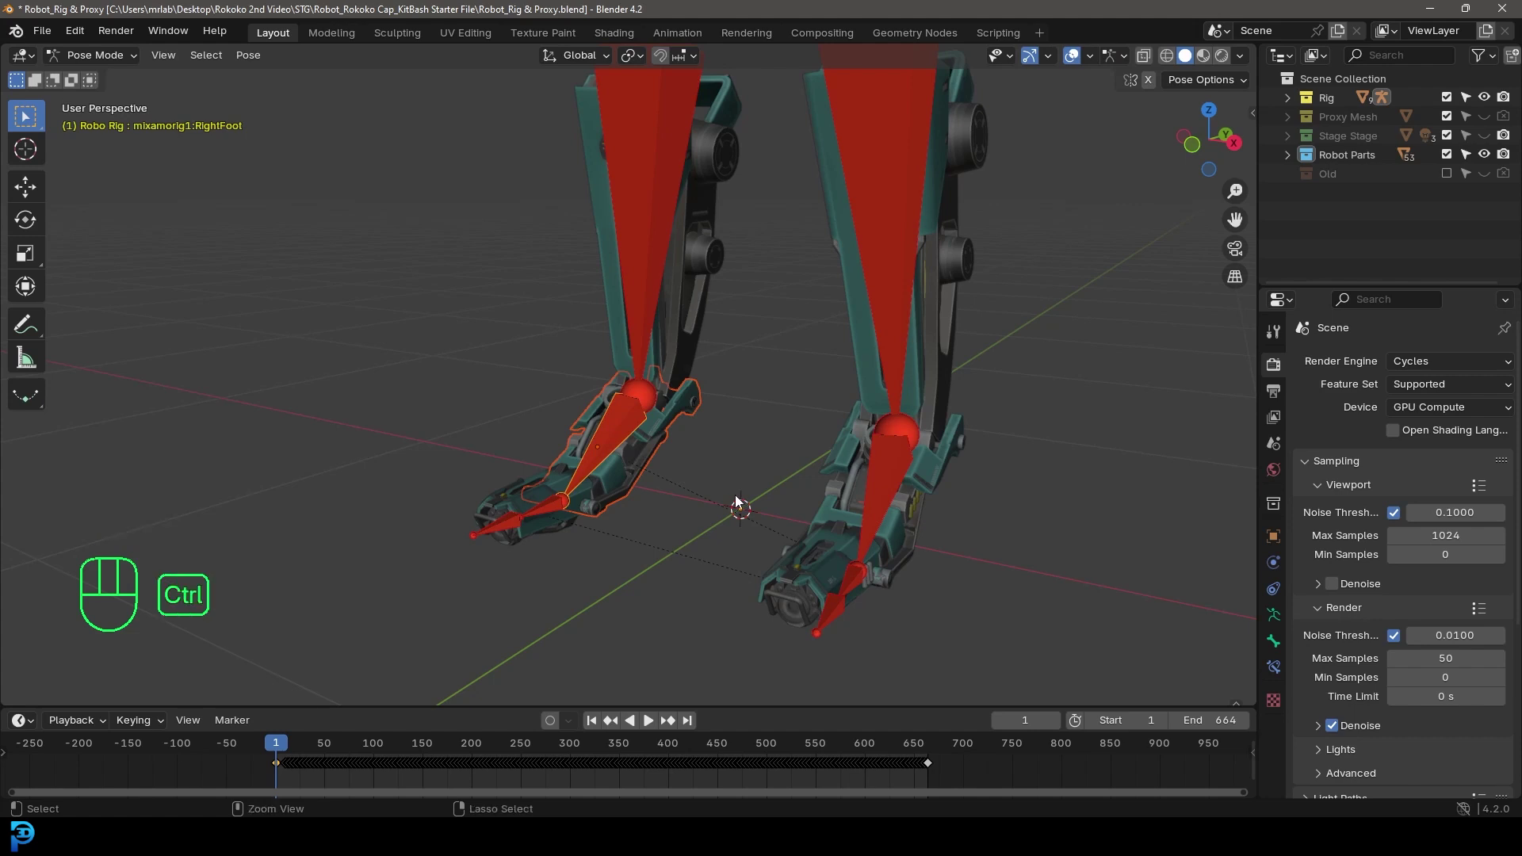
{"action": "key", "text": "ctrl+p"}
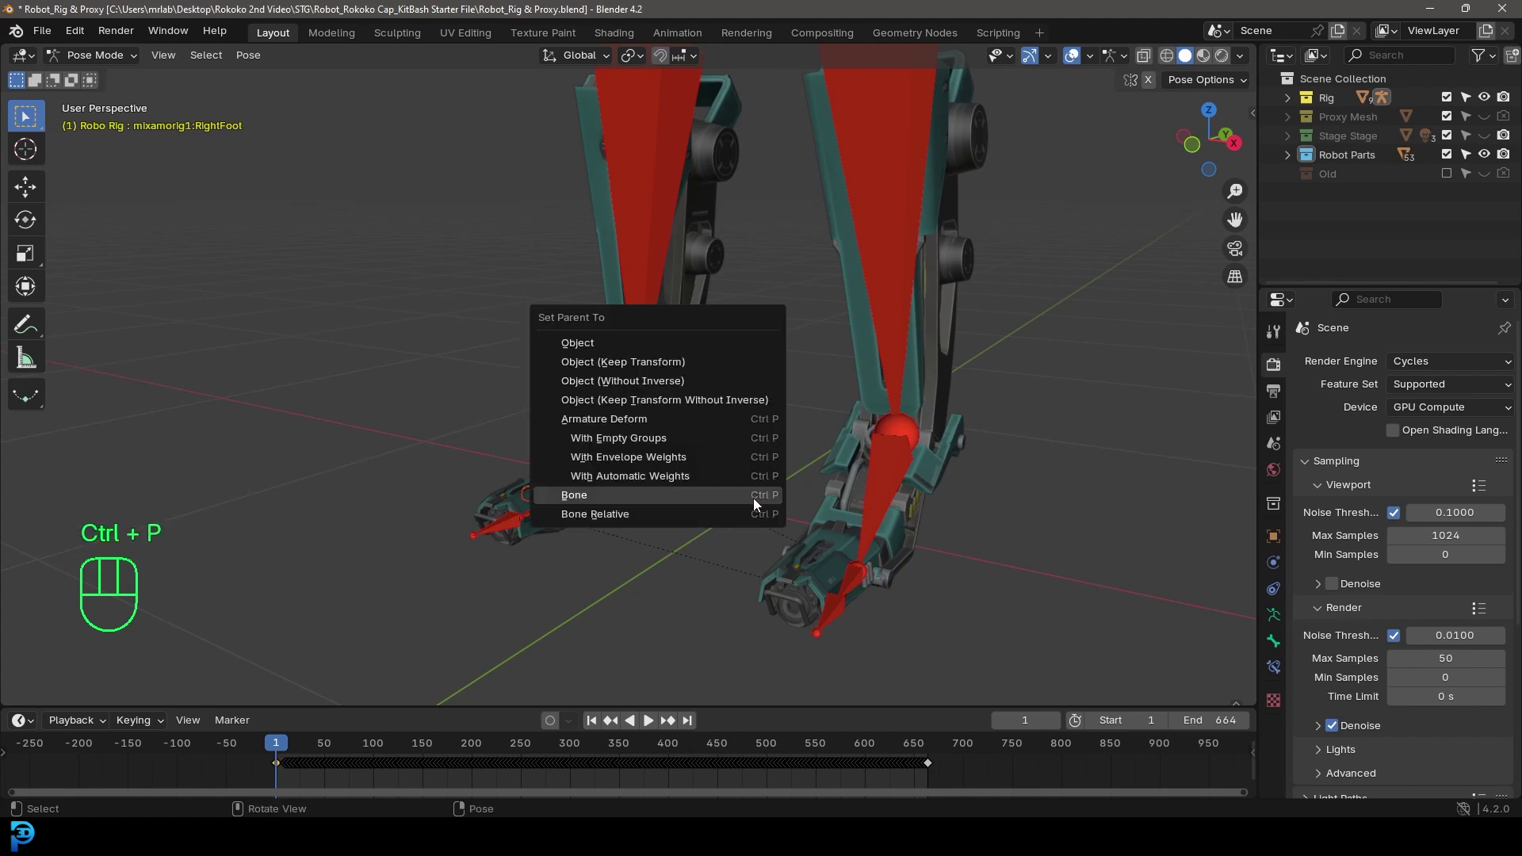
{"action": "left_click", "coordinate": [763, 497]}
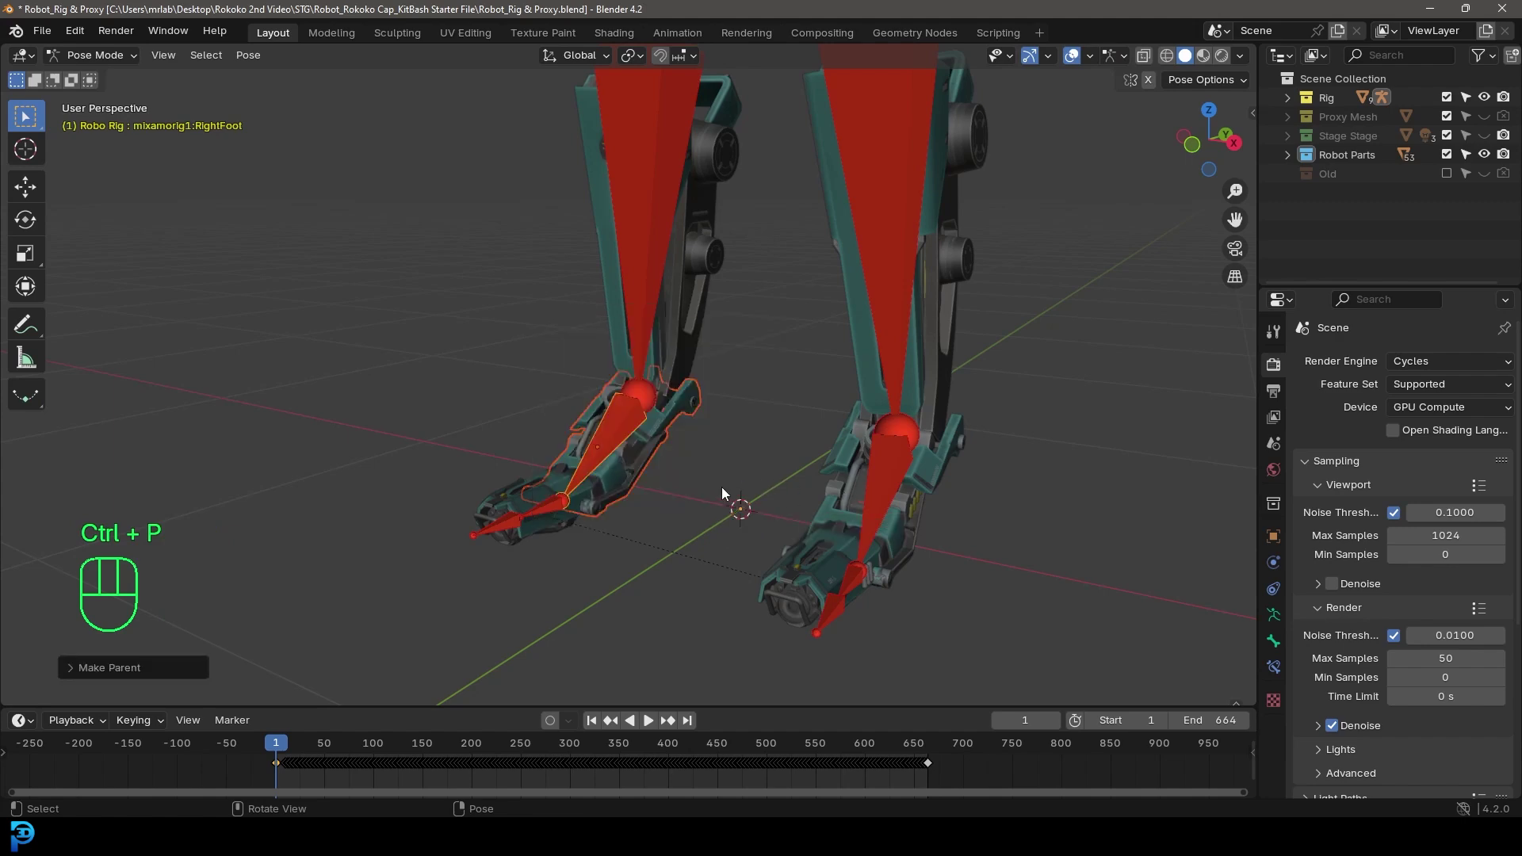
{"action": "key", "text": "ctrl"}
{"action": "key", "text": "ctrl+Tab"}
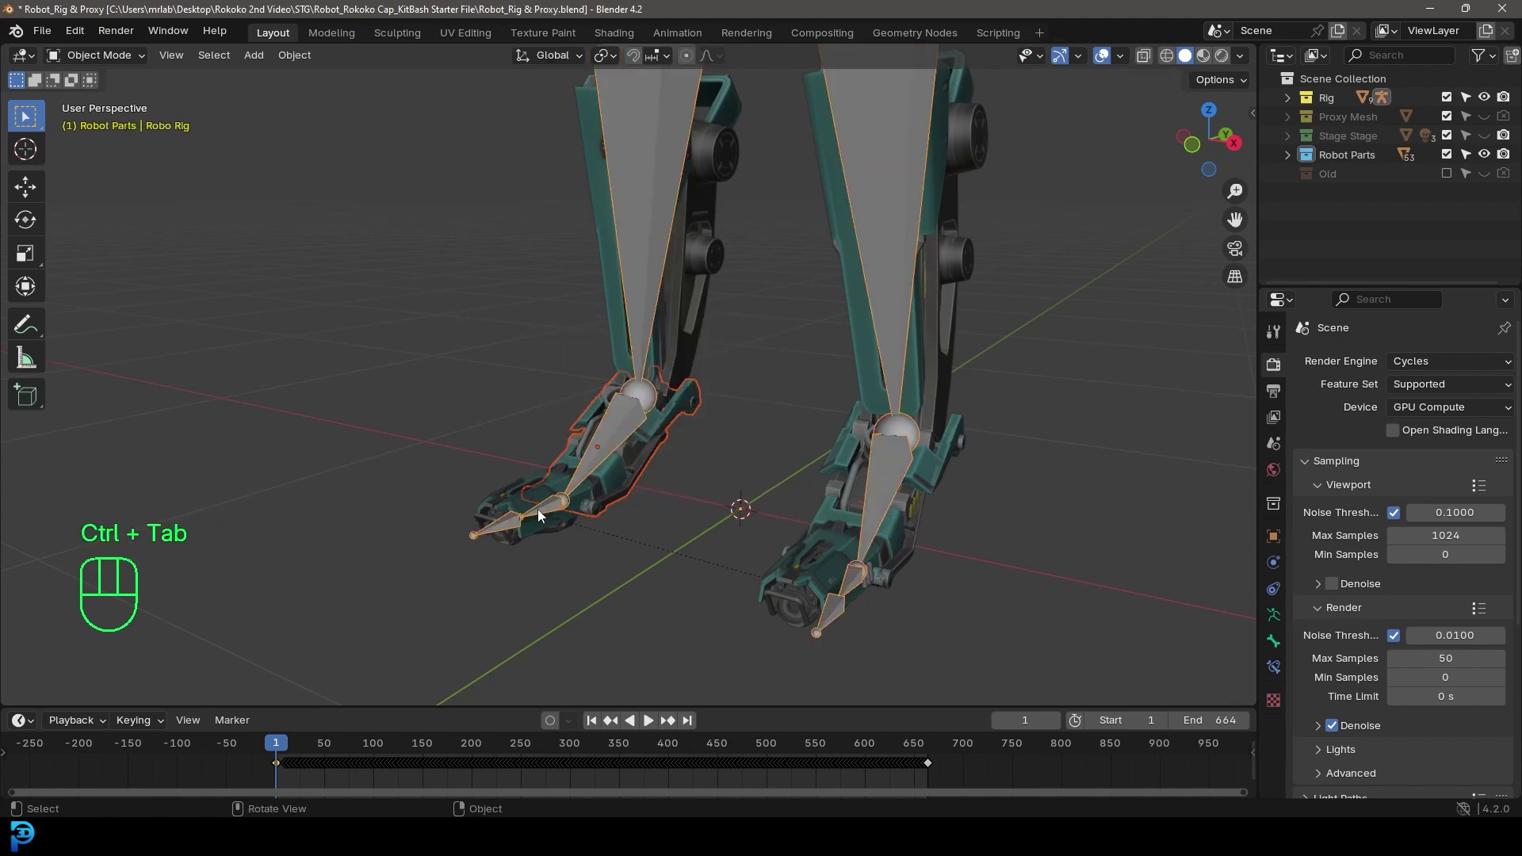
Parent the right toe part to the rig's RightToeBase bone with the Bone option and return to Object Mode.
{"action": "left_click", "coordinate": [608, 516]}
{"action": "middle_click_drag", "start_coordinate": [607, 517], "coordinate": [555, 486]}
{"action": "scroll", "coordinate": [555, 485], "scroll_direction": "up", "scroll_amount": 4}
{"action": "left_click", "coordinate": [675, 478], "text": "shift"}
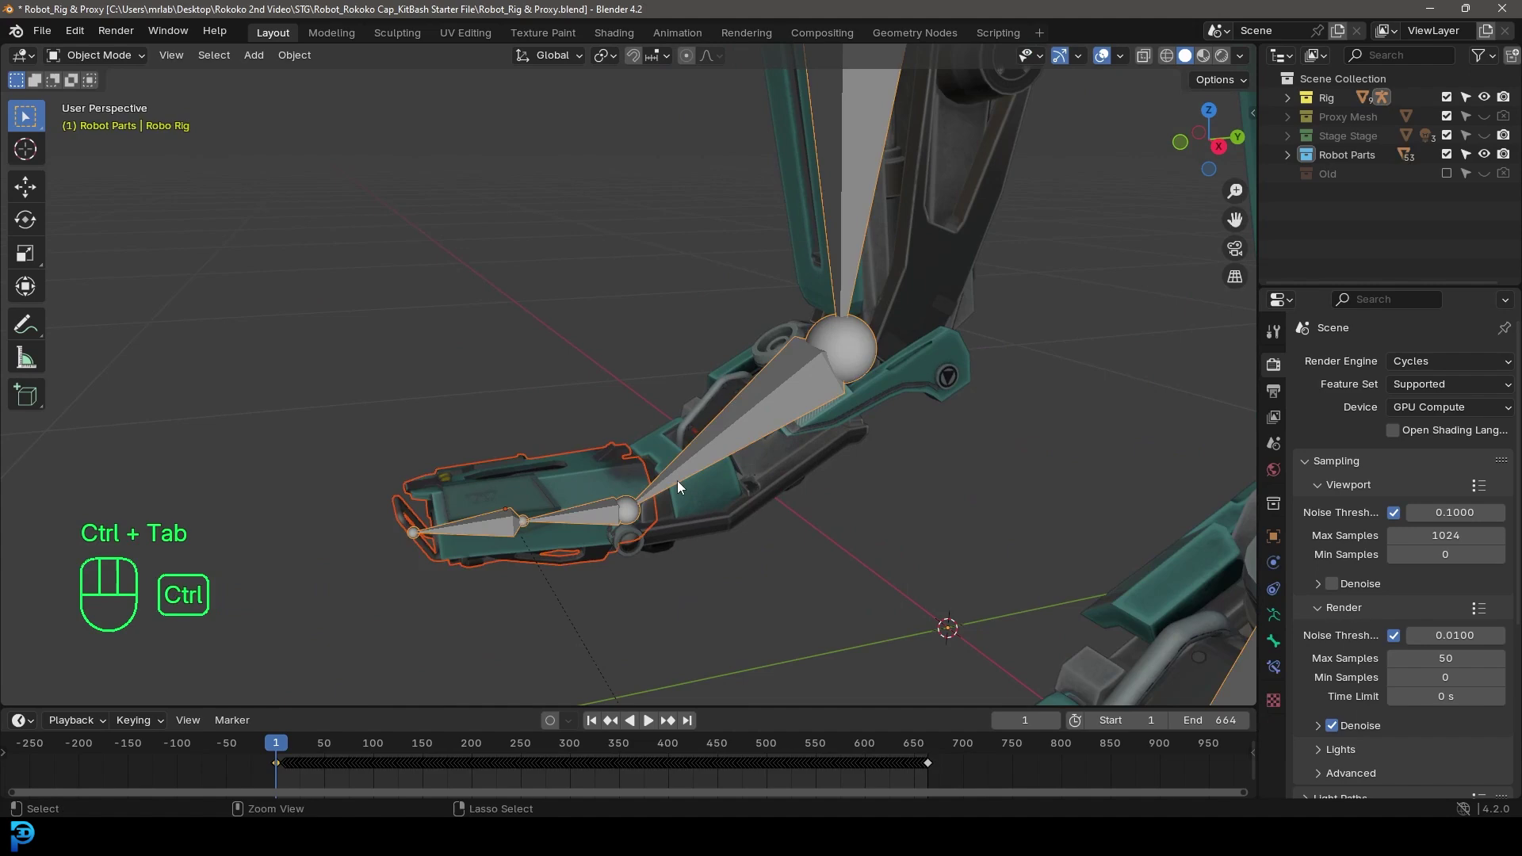
{"action": "key", "text": "ctrl+Tab"}
{"action": "left_click", "coordinate": [580, 517]}
{"action": "key", "text": "ctrl+p"}
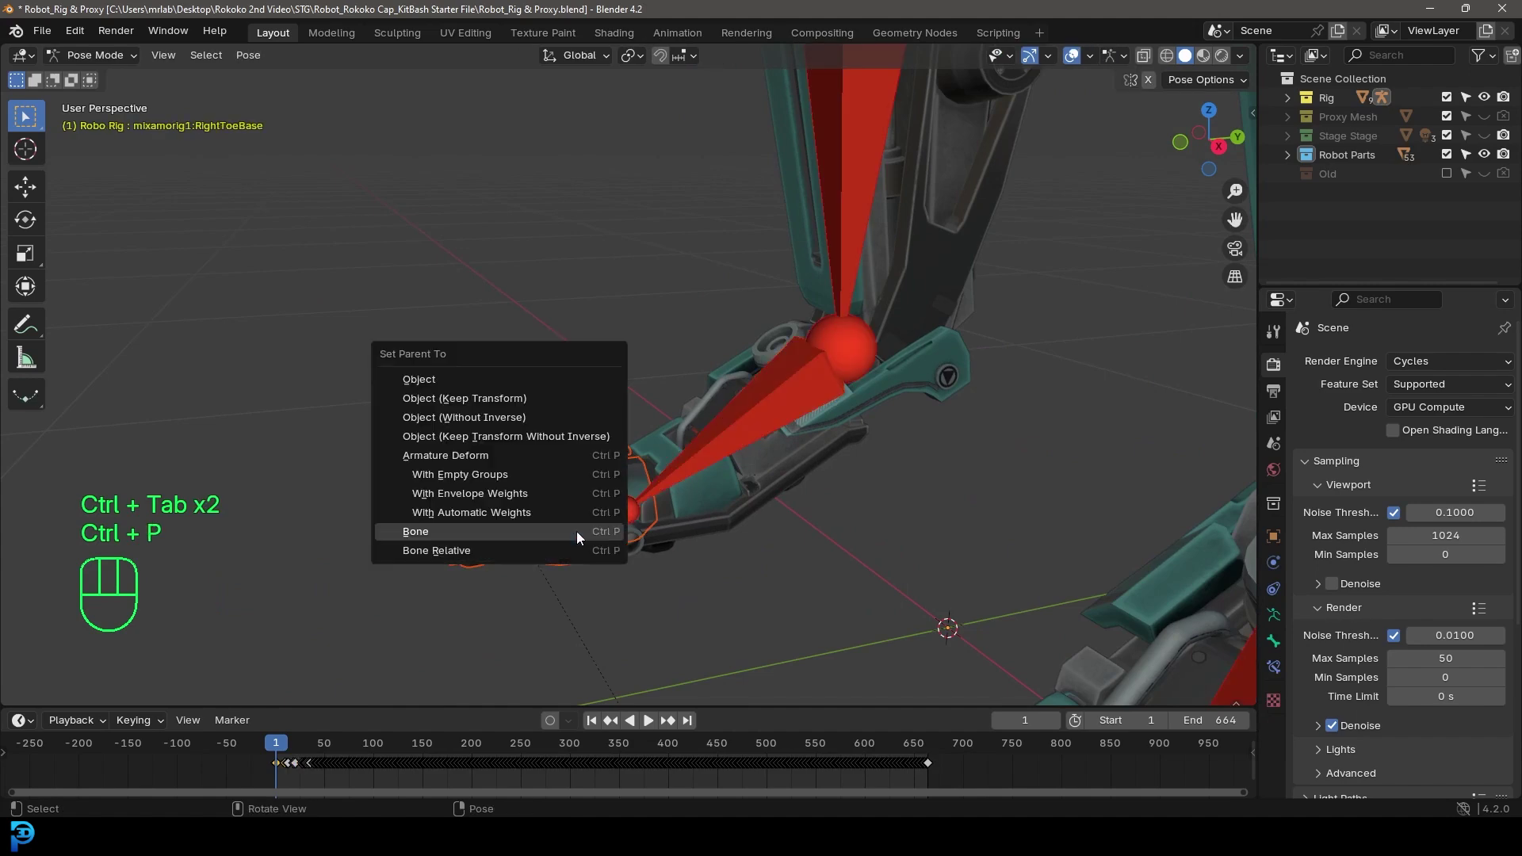
{"action": "left_click", "coordinate": [577, 531]}
{"action": "scroll", "coordinate": [581, 515], "scroll_direction": "down", "scroll_amount": 6}
{"action": "middle_click_drag", "start_coordinate": [585, 507], "coordinate": [783, 479]}
{"action": "left_click", "coordinate": [94, 54]}
{"action": "left_click", "coordinate": [79, 74]}
Hide the Rig collection and play the animation, checking both legs' motion from an angled view and the front view.
{"action": "scroll", "coordinate": [586, 198], "scroll_direction": "down", "scroll_amount": 5}
{"action": "middle_click_drag", "start_coordinate": [717, 262], "coordinate": [838, 280]}
{"action": "middle_click_drag", "start_coordinate": [832, 278], "coordinate": [775, 350], "text": "shift"}
{"action": "scroll", "coordinate": [793, 369], "scroll_direction": "up", "scroll_amount": 2}
{"action": "left_click", "coordinate": [1486, 98]}
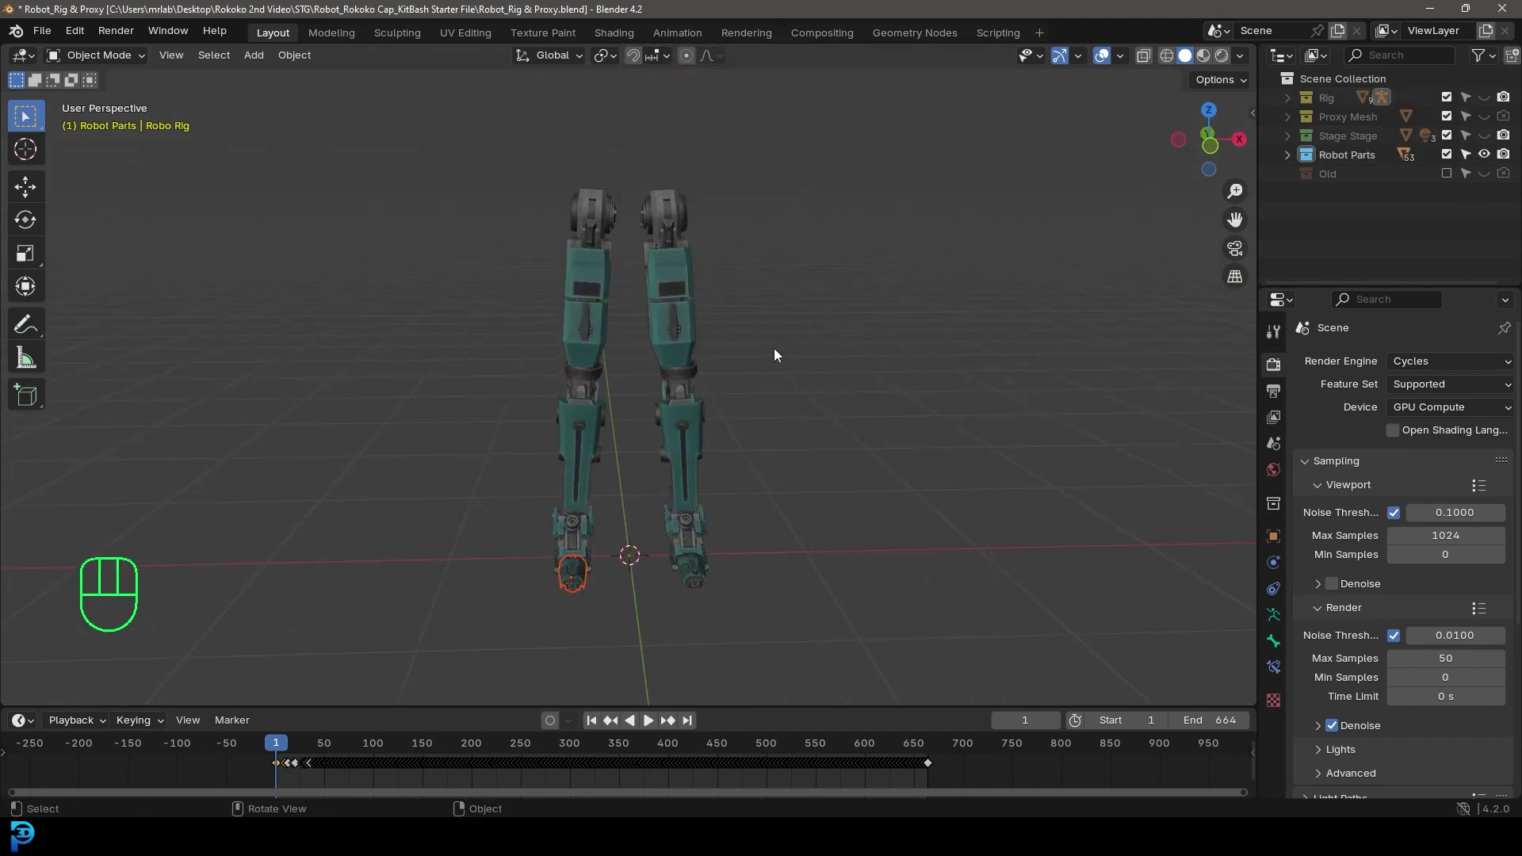
{"action": "key", "text": "alt+a"}
{"action": "left_click_drag", "start_coordinate": [279, 746], "coordinate": [276, 746]}
{"action": "key", "text": "space"}
{"action": "scroll", "coordinate": [864, 339], "scroll_direction": "down", "scroll_amount": 3}
{"action": "middle_click_drag", "start_coordinate": [853, 346], "coordinate": [768, 366]}
{"action": "scroll", "coordinate": [776, 350], "scroll_direction": "up", "scroll_amount": 3}
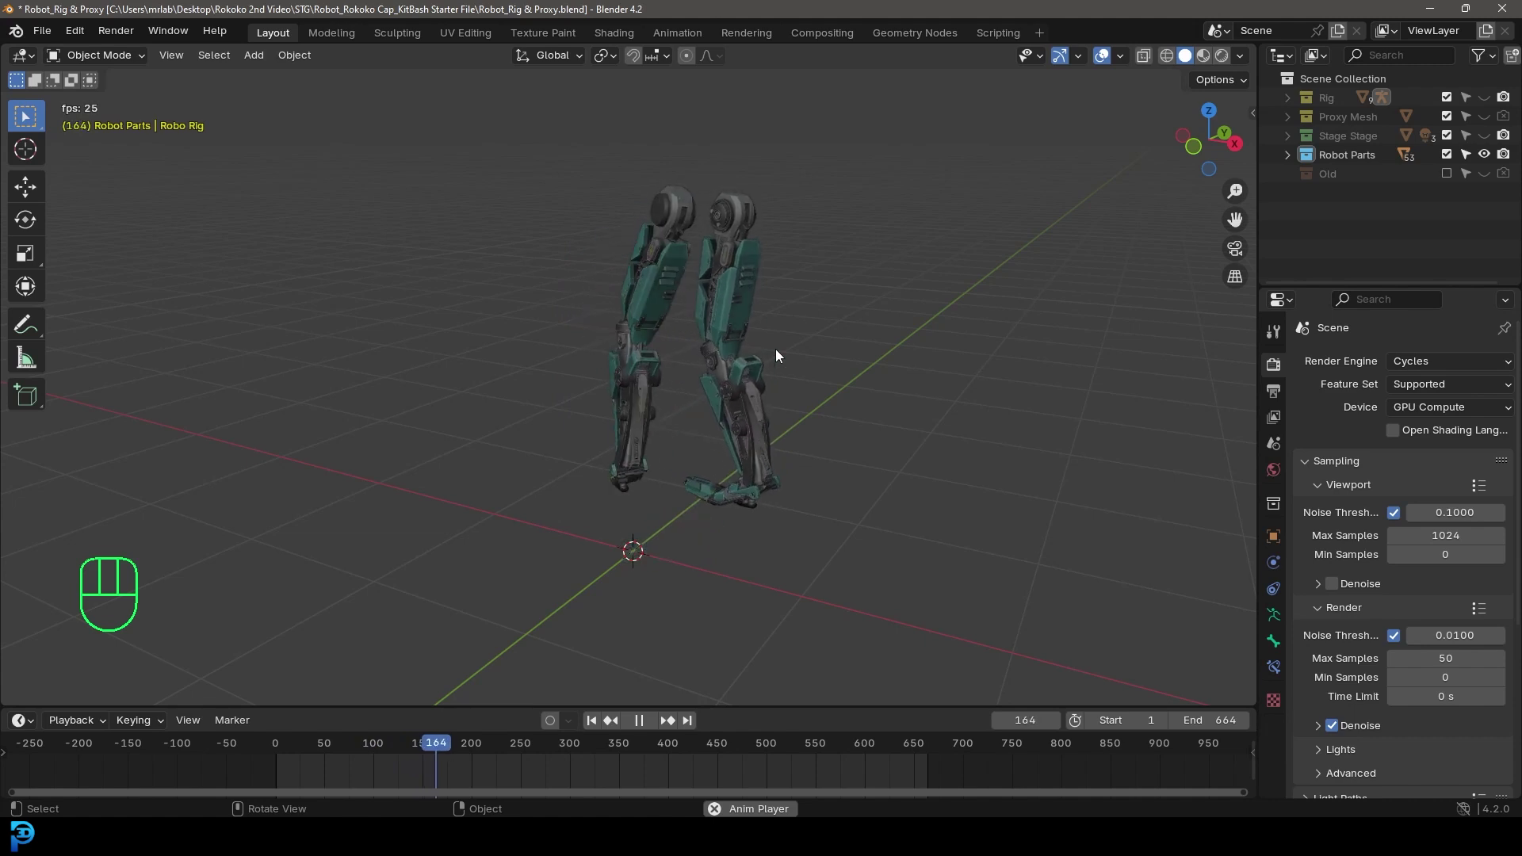
{"action": "mouse_move", "coordinate": [775, 350]}
{"action": "middle_mouse_down"}
{"action": "mouse_move", "coordinate": [598, 345]}
{"action": "mouse_move", "coordinate": [758, 356]}
{"action": "middle_mouse_up"}
{"action": "key", "text": "KP_1"}
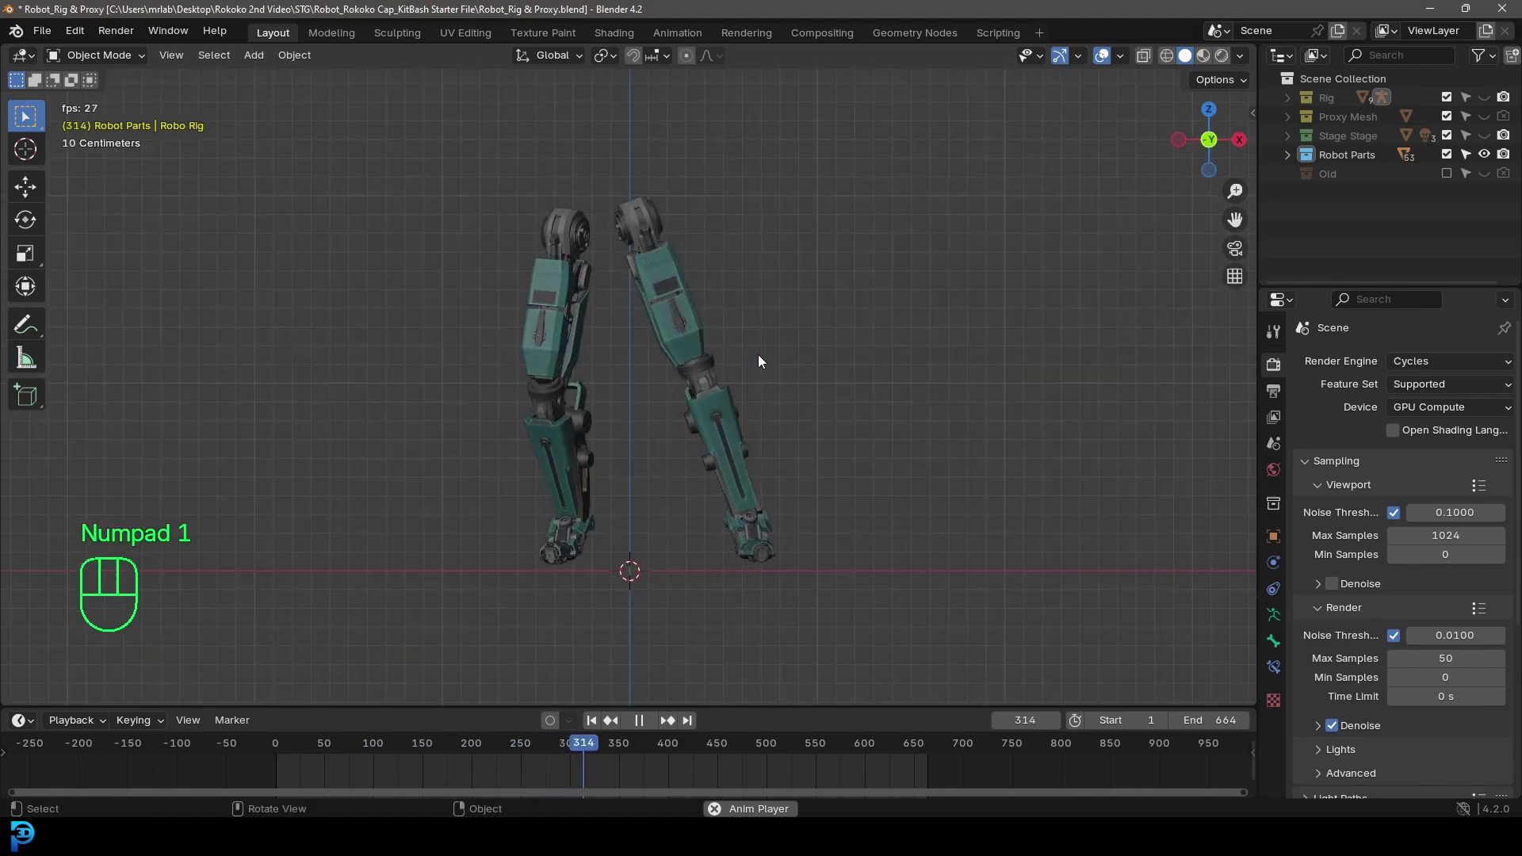
{"action": "key", "text": "space"}
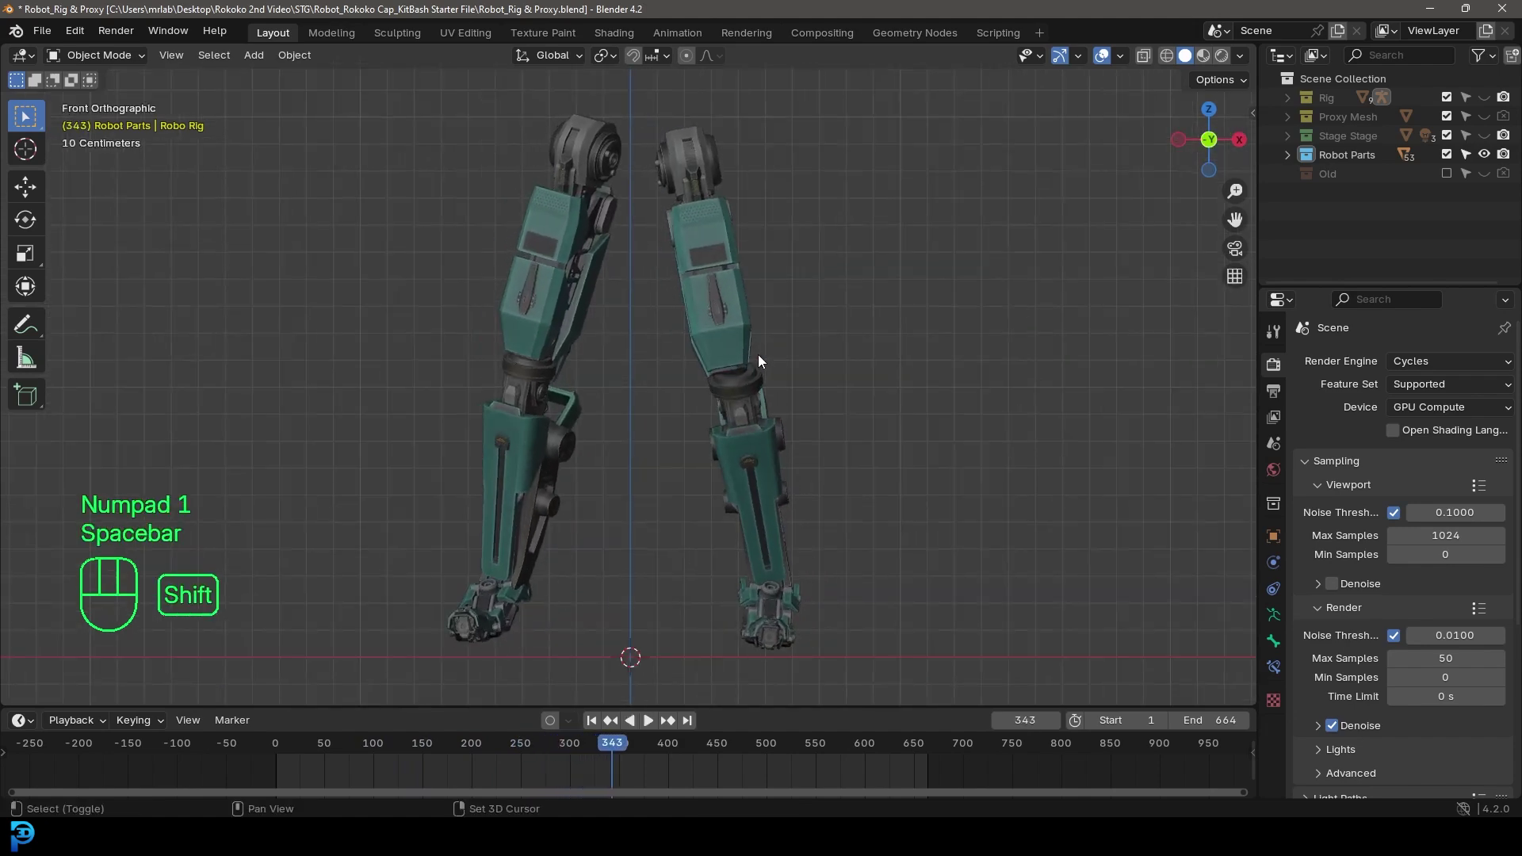
Return the timeline to frame 0 and show the Rig collection again.
{"action": "key", "text": "space"}
{"action": "left_click_drag", "start_coordinate": [294, 754], "coordinate": [274, 760]}
{"action": "scroll", "coordinate": [618, 373], "scroll_direction": "down", "scroll_amount": 7}
{"action": "middle_click_drag", "start_coordinate": [840, 287], "coordinate": [605, 545], "text": "shift"}
{"action": "left_click", "coordinate": [1483, 97]}
{"action": "middle_click_drag", "start_coordinate": [948, 432], "coordinate": [802, 459], "text": "shift"}
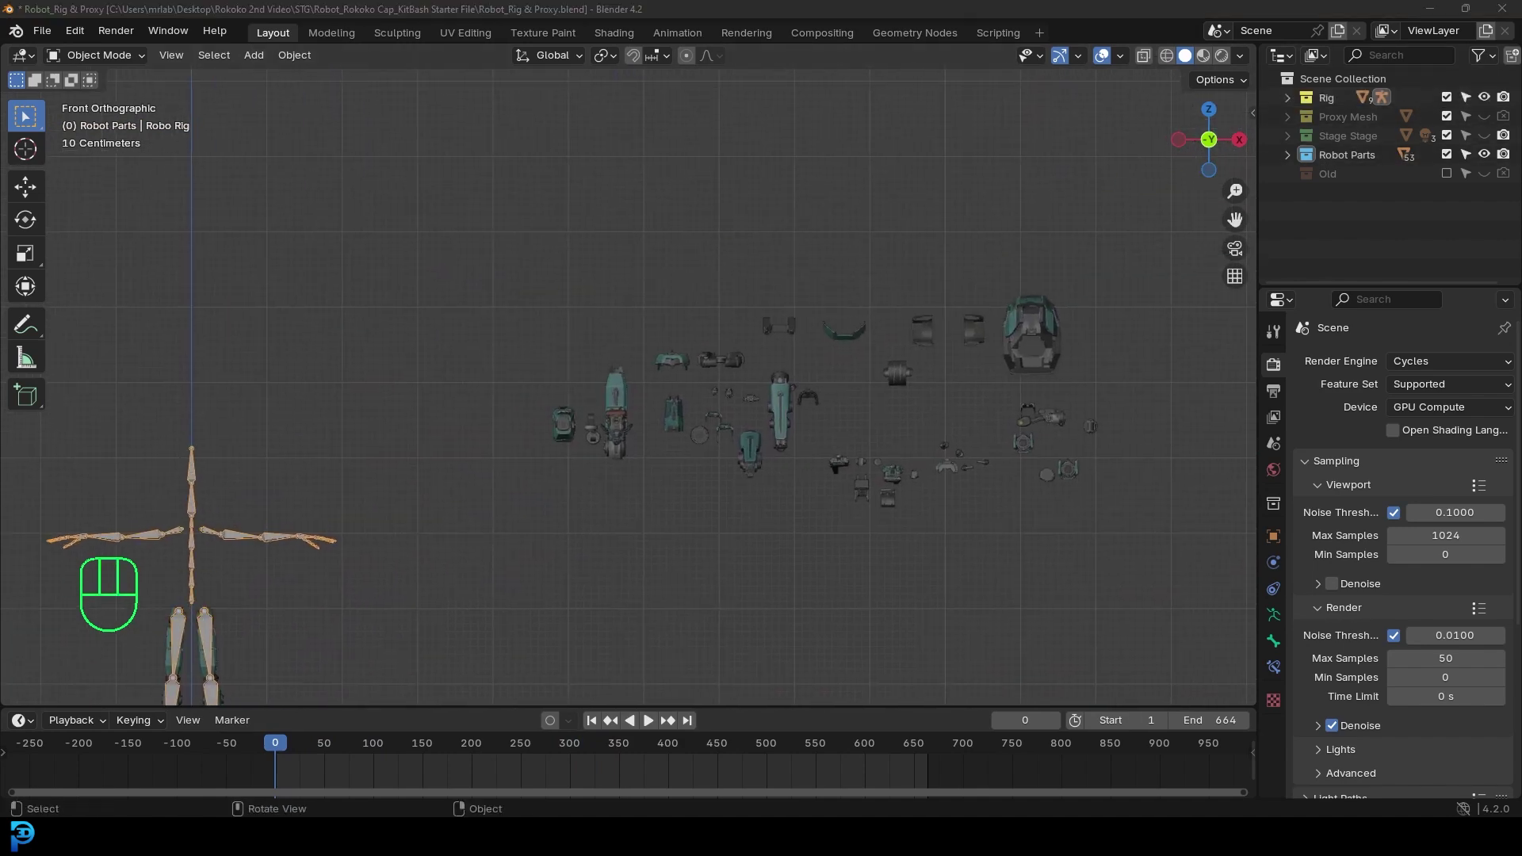
Duplicate the large torso shell from the kitbash parts and place the copy closer to the rig.
{"action": "left_click", "coordinate": [1002, 405]}
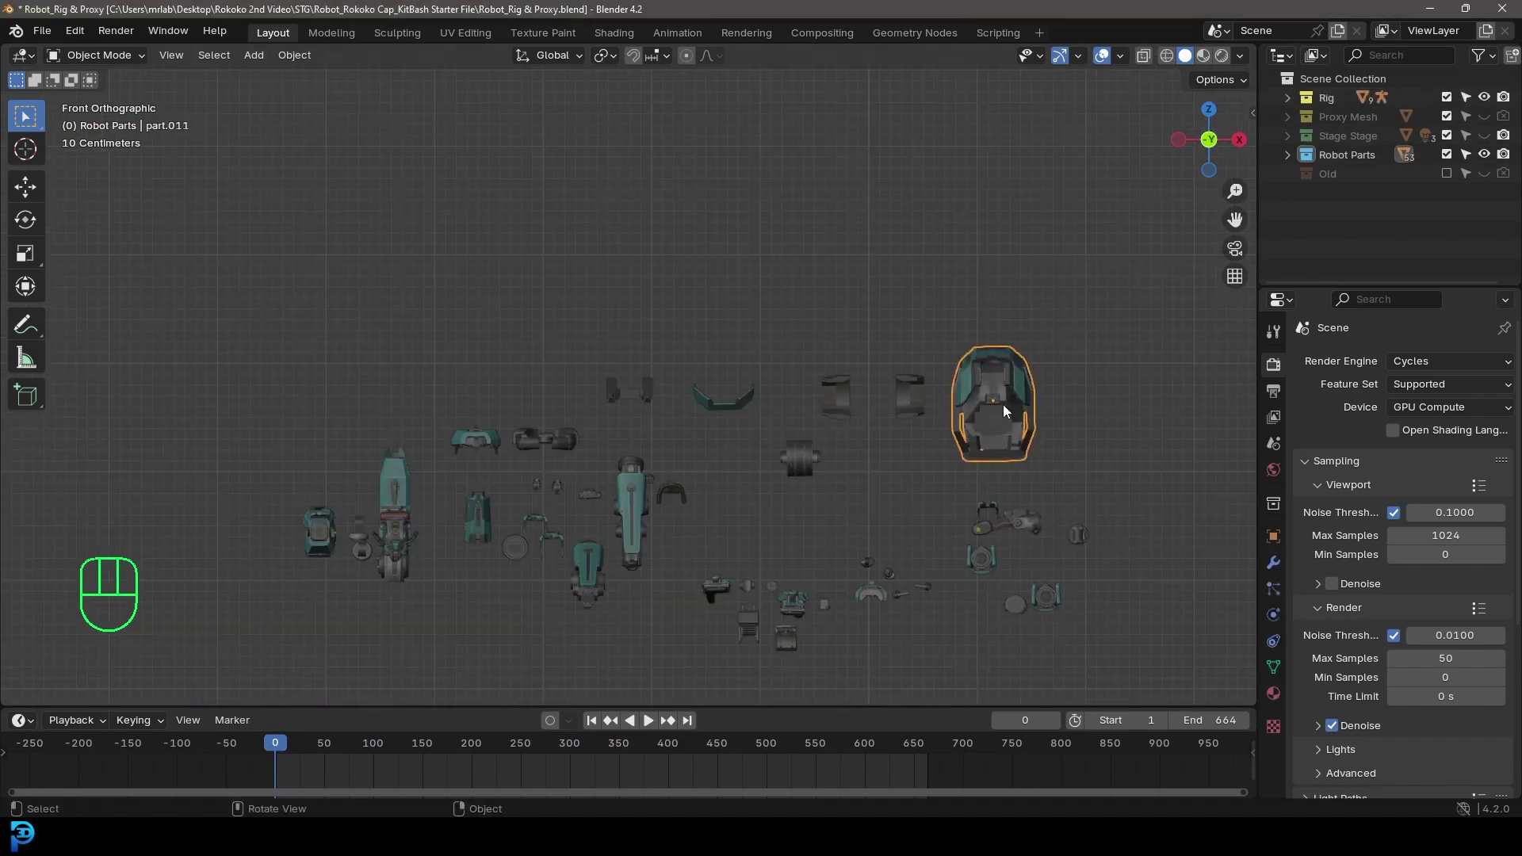
{"action": "middle_click_drag", "start_coordinate": [1002, 404], "coordinate": [1091, 326], "text": "shift"}
{"action": "scroll", "coordinate": [1091, 326], "scroll_direction": "down", "scroll_amount": 1}
{"action": "key", "text": "shift+d"}
{"action": "left_click", "coordinate": [309, 371]}
{"action": "middle_click_drag", "start_coordinate": [403, 374], "coordinate": [1122, 315], "text": "shift"}
{"action": "middle_click_drag", "start_coordinate": [988, 371], "coordinate": [923, 326], "text": "shift"}
Move the torso copy onto the rig's spine in front view and scale it down to fit between the shoulders.
{"action": "scroll", "coordinate": [892, 345], "scroll_direction": "up", "scroll_amount": 2}
{"action": "key", "text": "h"}
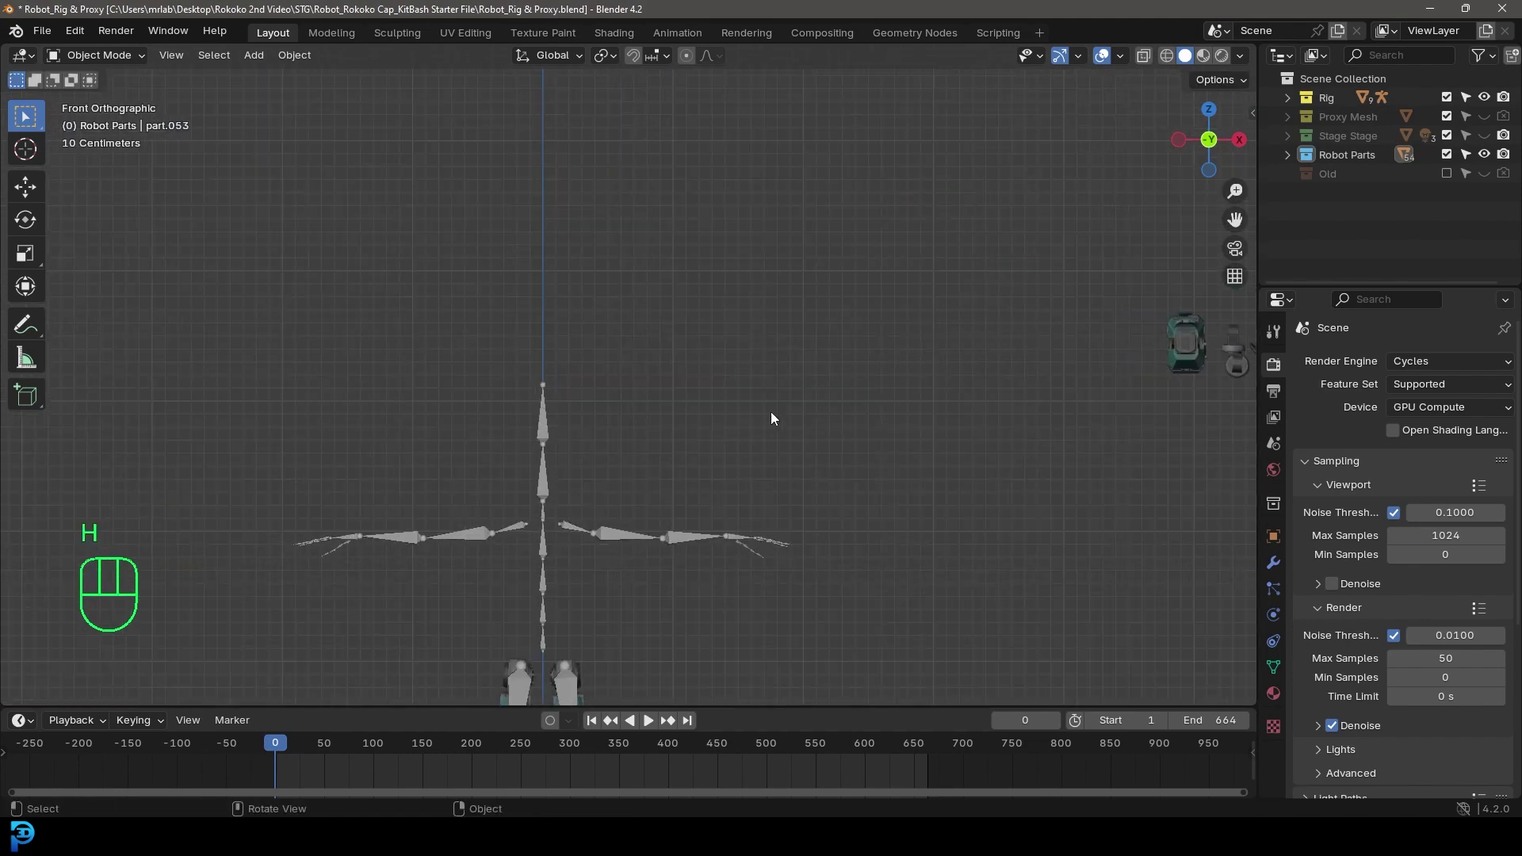
{"action": "key", "text": "alt+h"}
{"action": "key", "text": "g"}
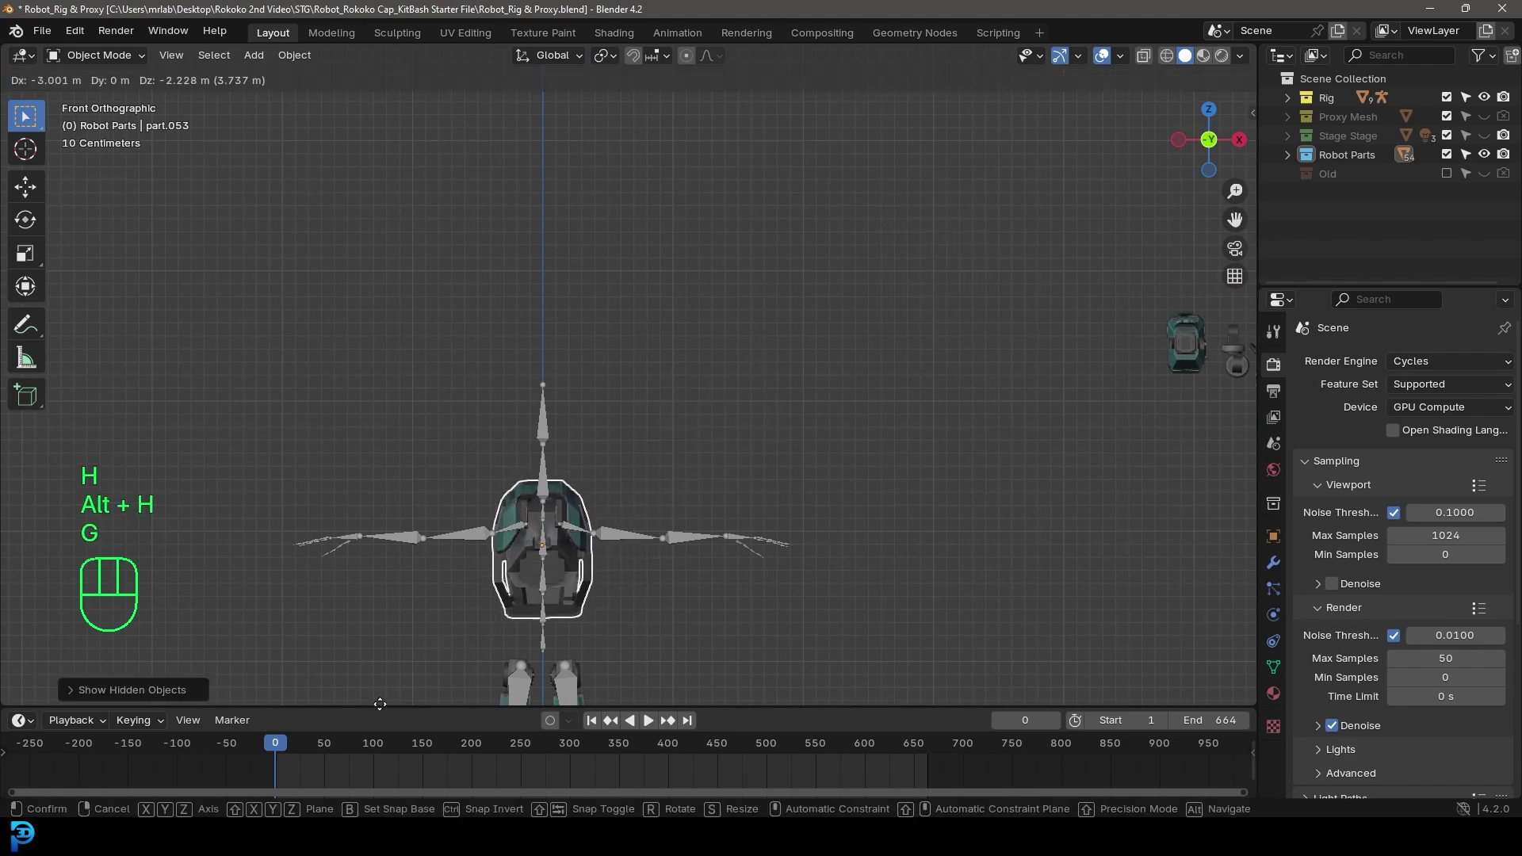
{"action": "left_click", "coordinate": [379, 58]}
{"action": "scroll", "coordinate": [588, 530], "scroll_direction": "up", "scroll_amount": 1}
{"action": "middle_click_drag", "start_coordinate": [590, 560], "coordinate": [636, 357], "text": "shift"}
{"action": "scroll", "coordinate": [639, 397], "scroll_direction": "up", "scroll_amount": 4}
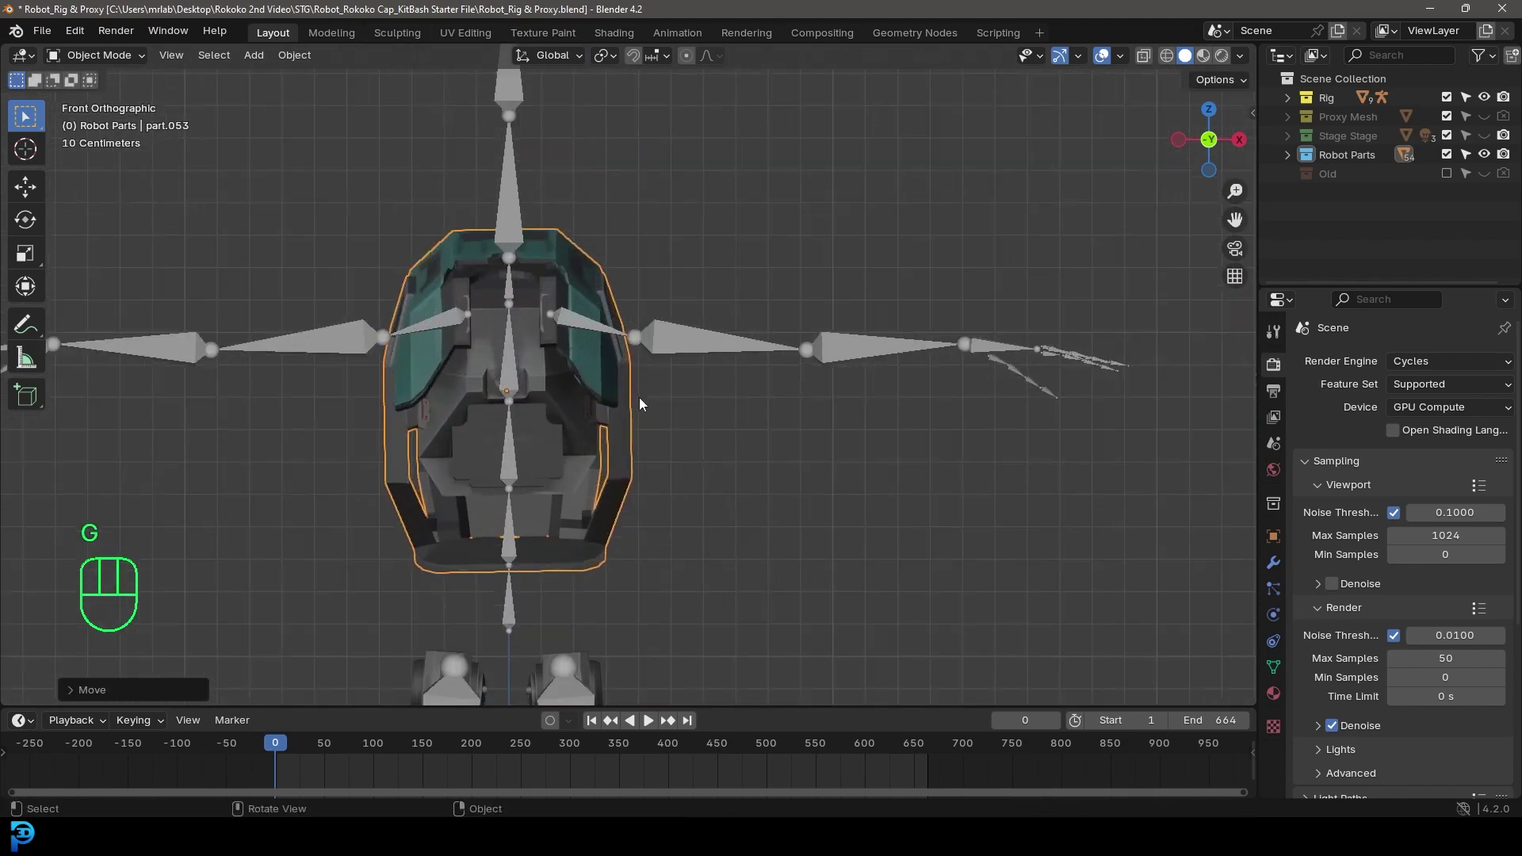
{"action": "key", "text": "s"}
{"action": "left_click", "coordinate": [608, 396]}
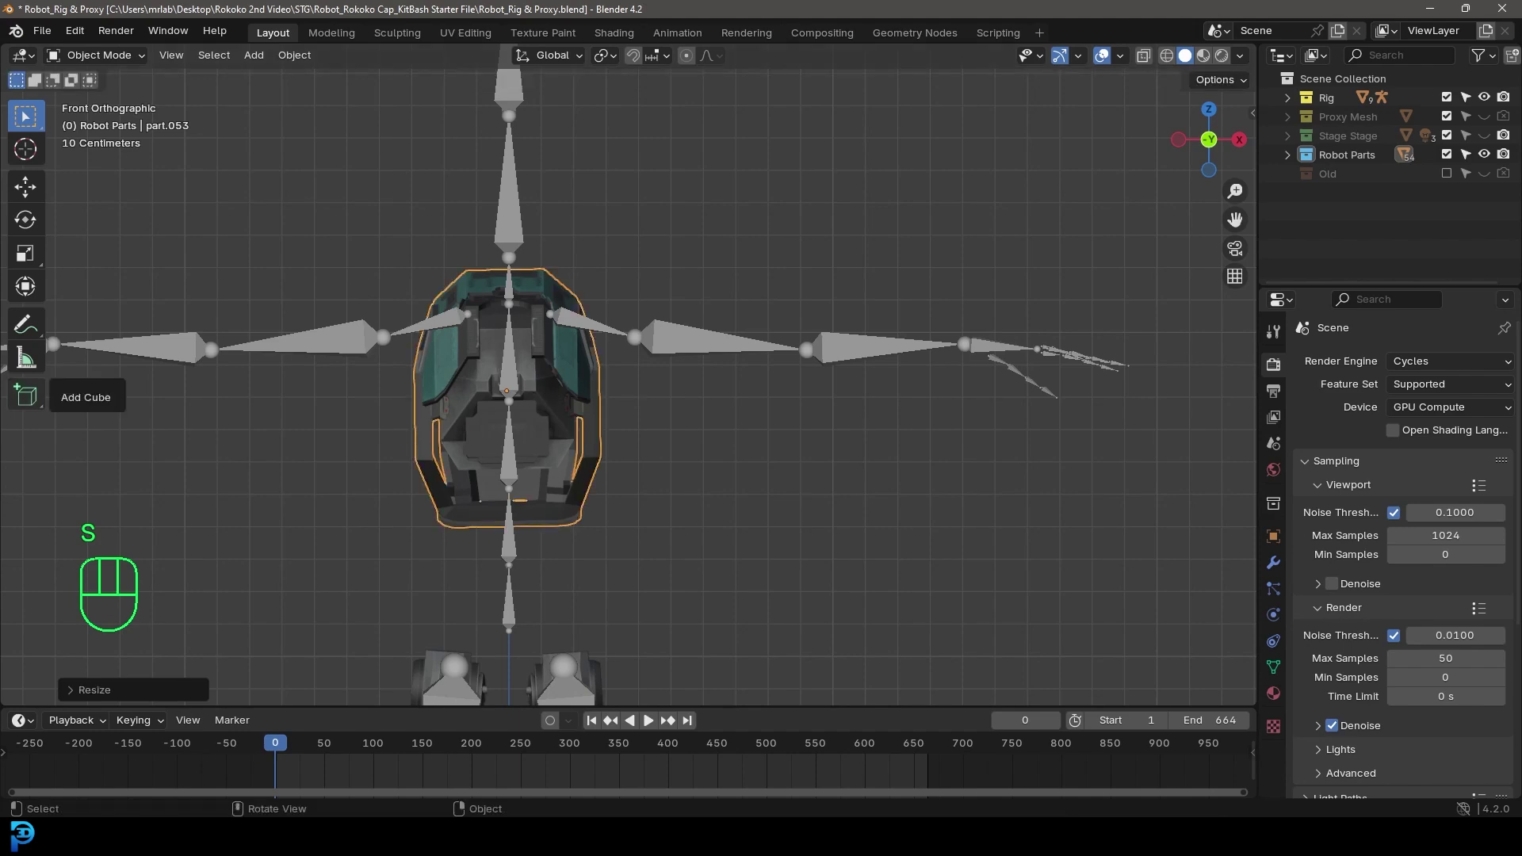
Check the torso part's rotation from the top and move it in depth onto the rig's spine.
{"action": "key", "text": "KP_7"}
{"action": "key", "text": "r"}
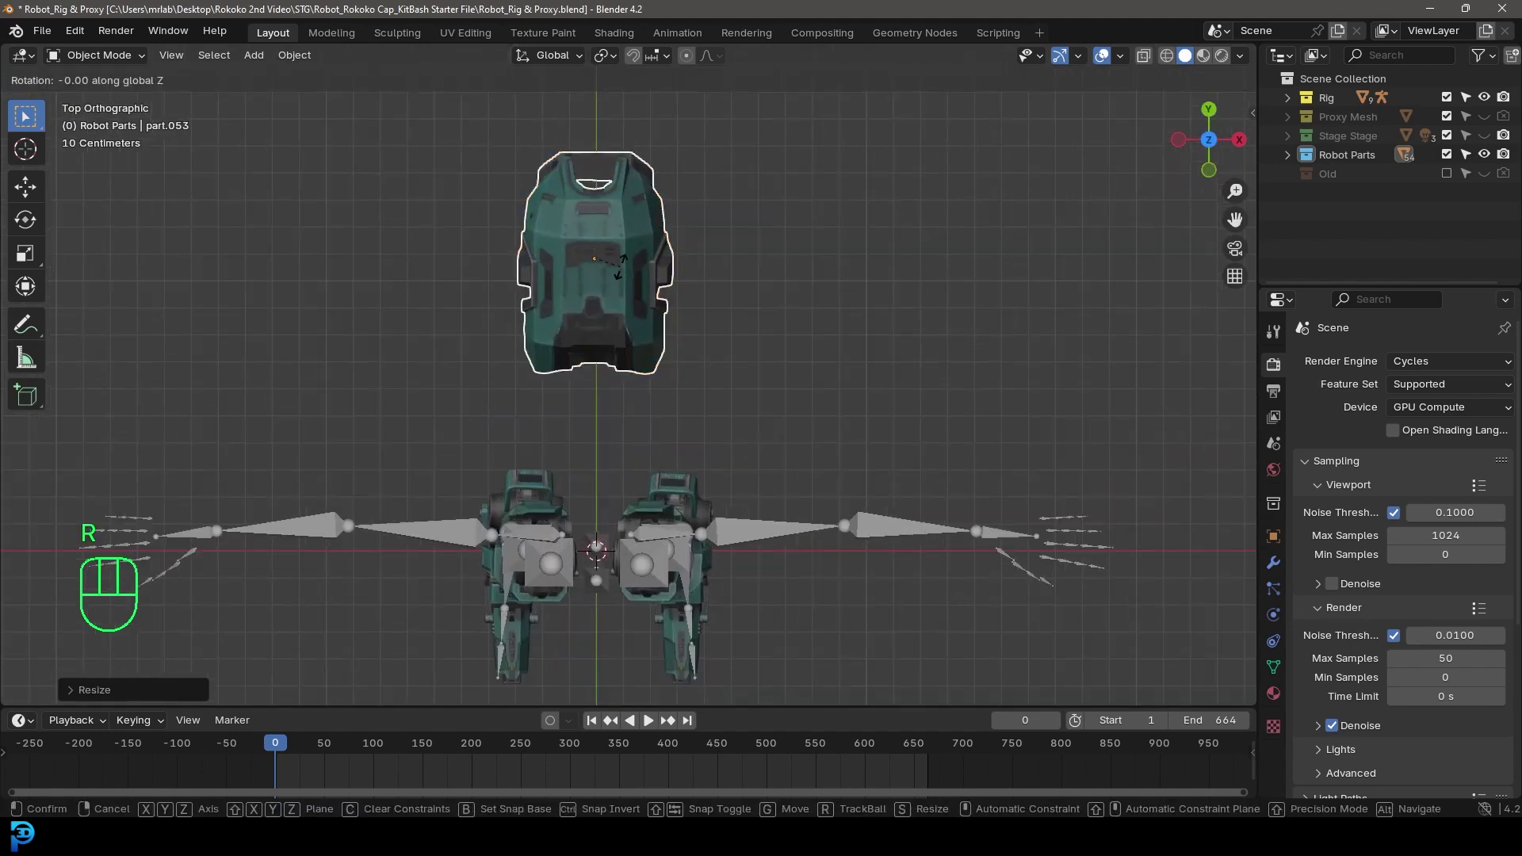
{"action": "left_click", "coordinate": [620, 267]}
{"action": "middle_click_drag", "start_coordinate": [620, 267], "coordinate": [768, 365]}
{"action": "key", "text": "g"}
{"action": "left_click", "coordinate": [550, 405]}
{"action": "middle_click_drag", "start_coordinate": [551, 405], "coordinate": [707, 415]}
Rotate the torso part upright in the right side view and turn it about 180° in the front view.
{"action": "key", "text": "KP_3"}
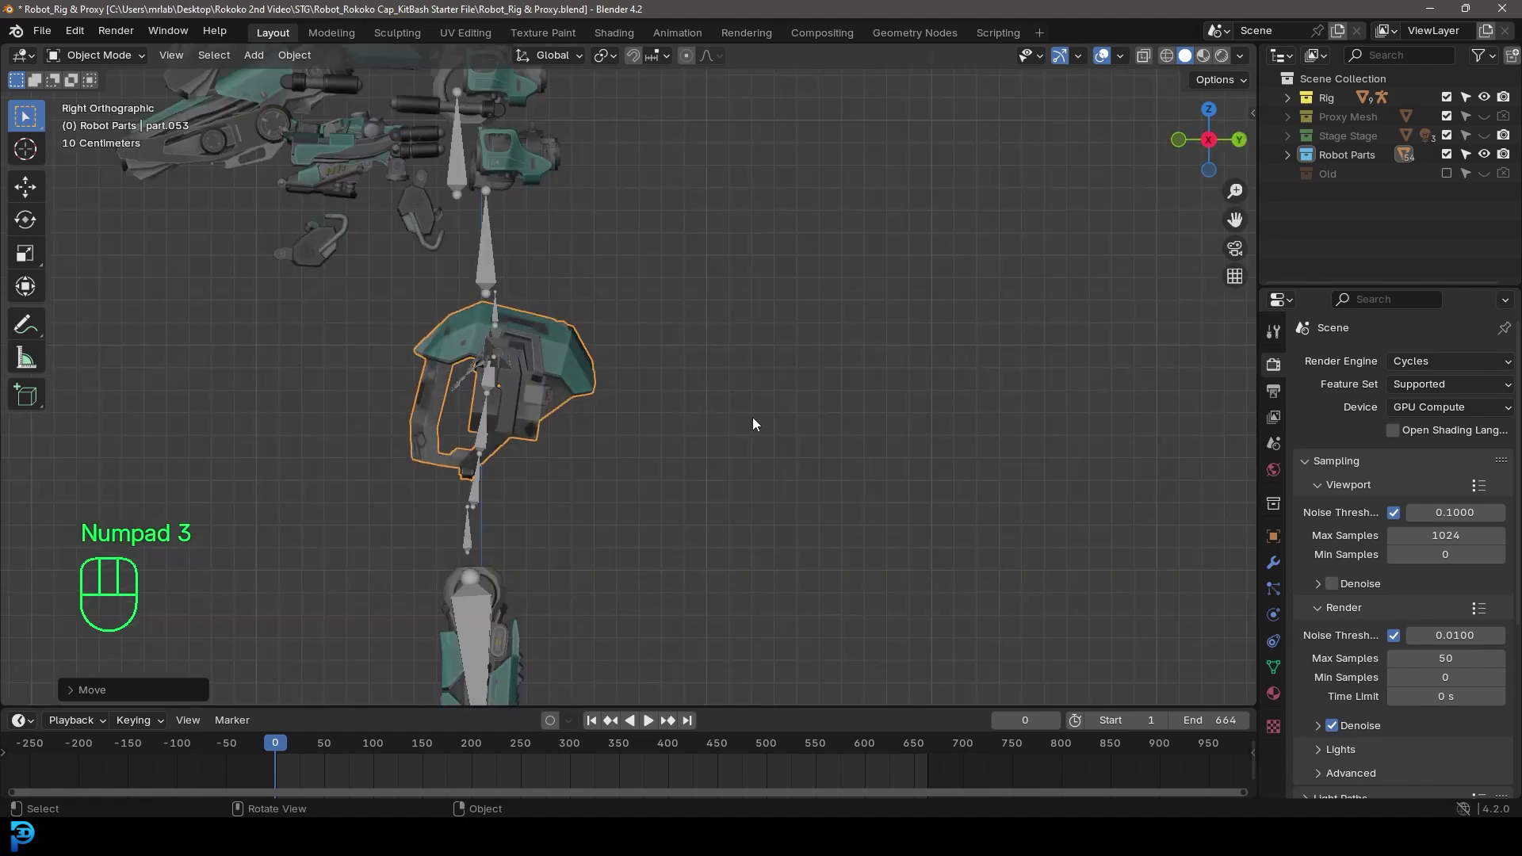
{"action": "key", "text": "r"}
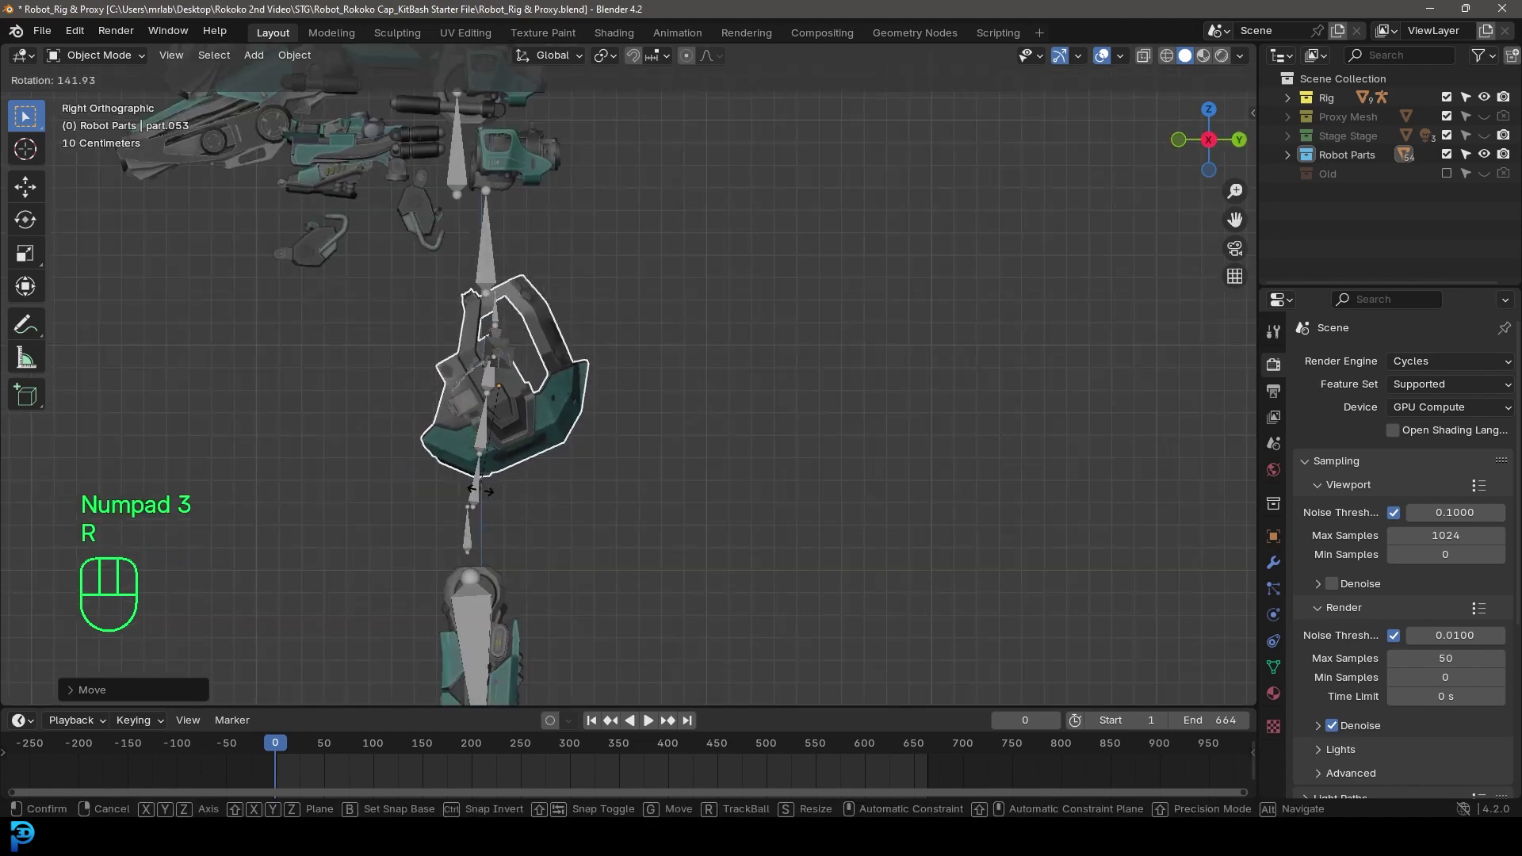
{"action": "left_click", "coordinate": [540, 449]}
{"action": "key", "text": "KP_1"}
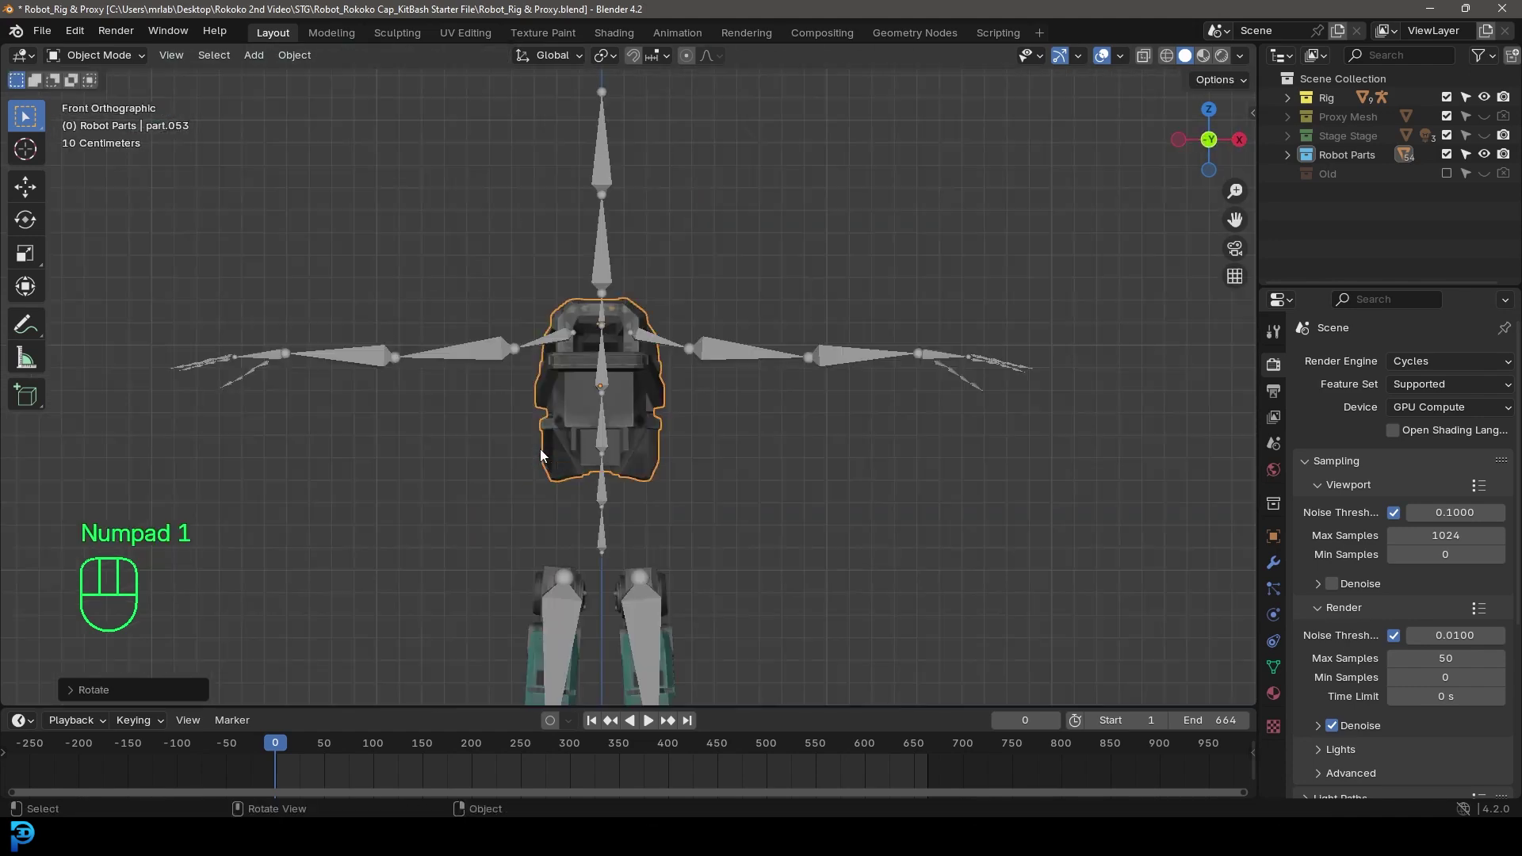
{"action": "key", "text": "r"}
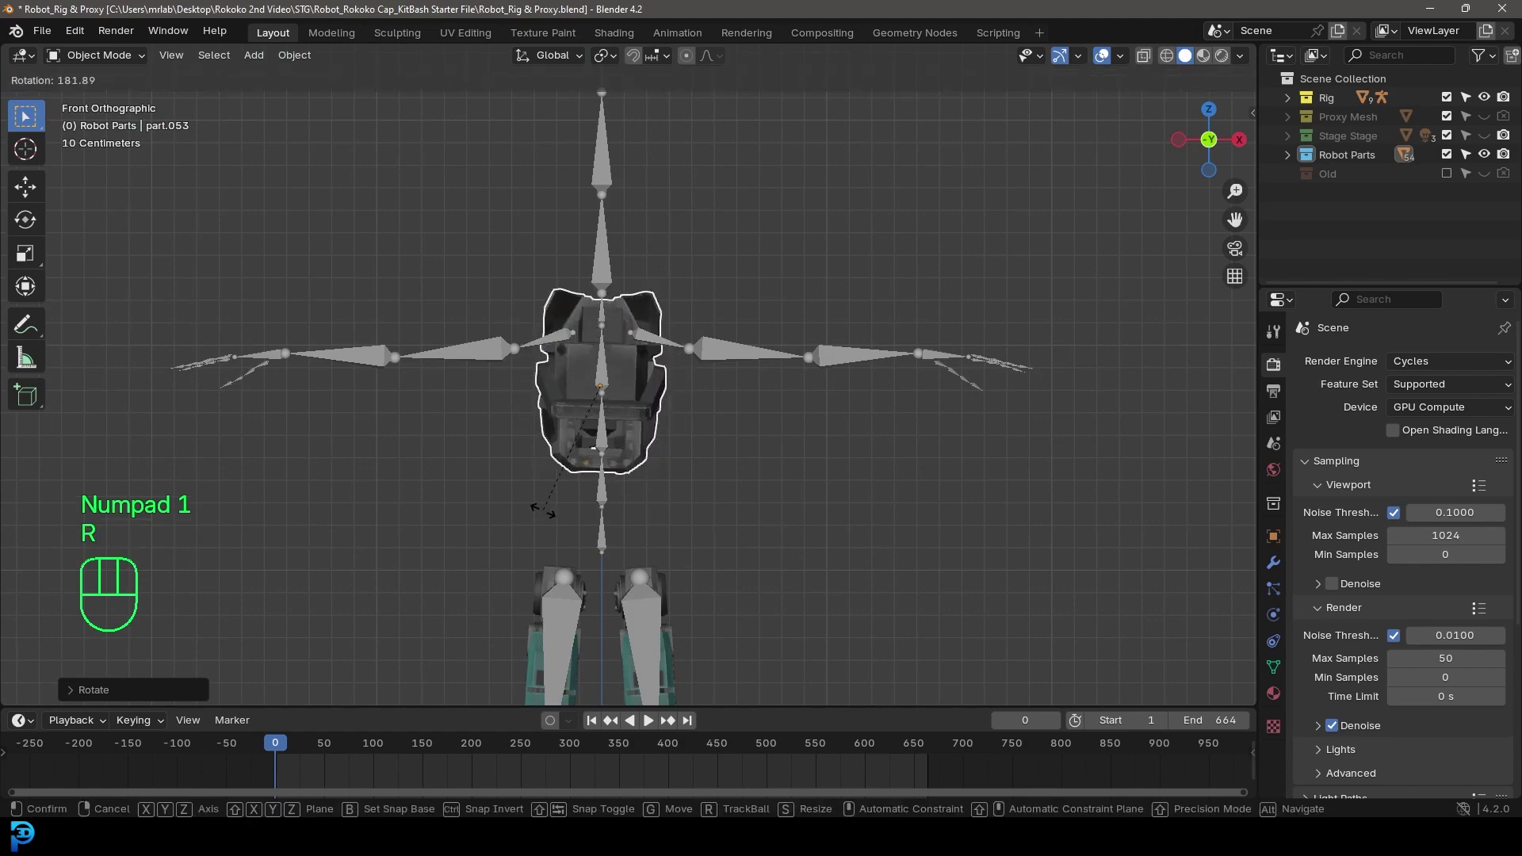
{"action": "left_click", "coordinate": [544, 510]}
Raise the torso part along the Z axis to align it with the shoulder bones.
{"action": "middle_click_drag", "start_coordinate": [544, 509], "coordinate": [830, 363]}
{"action": "key", "text": "KP_1"}
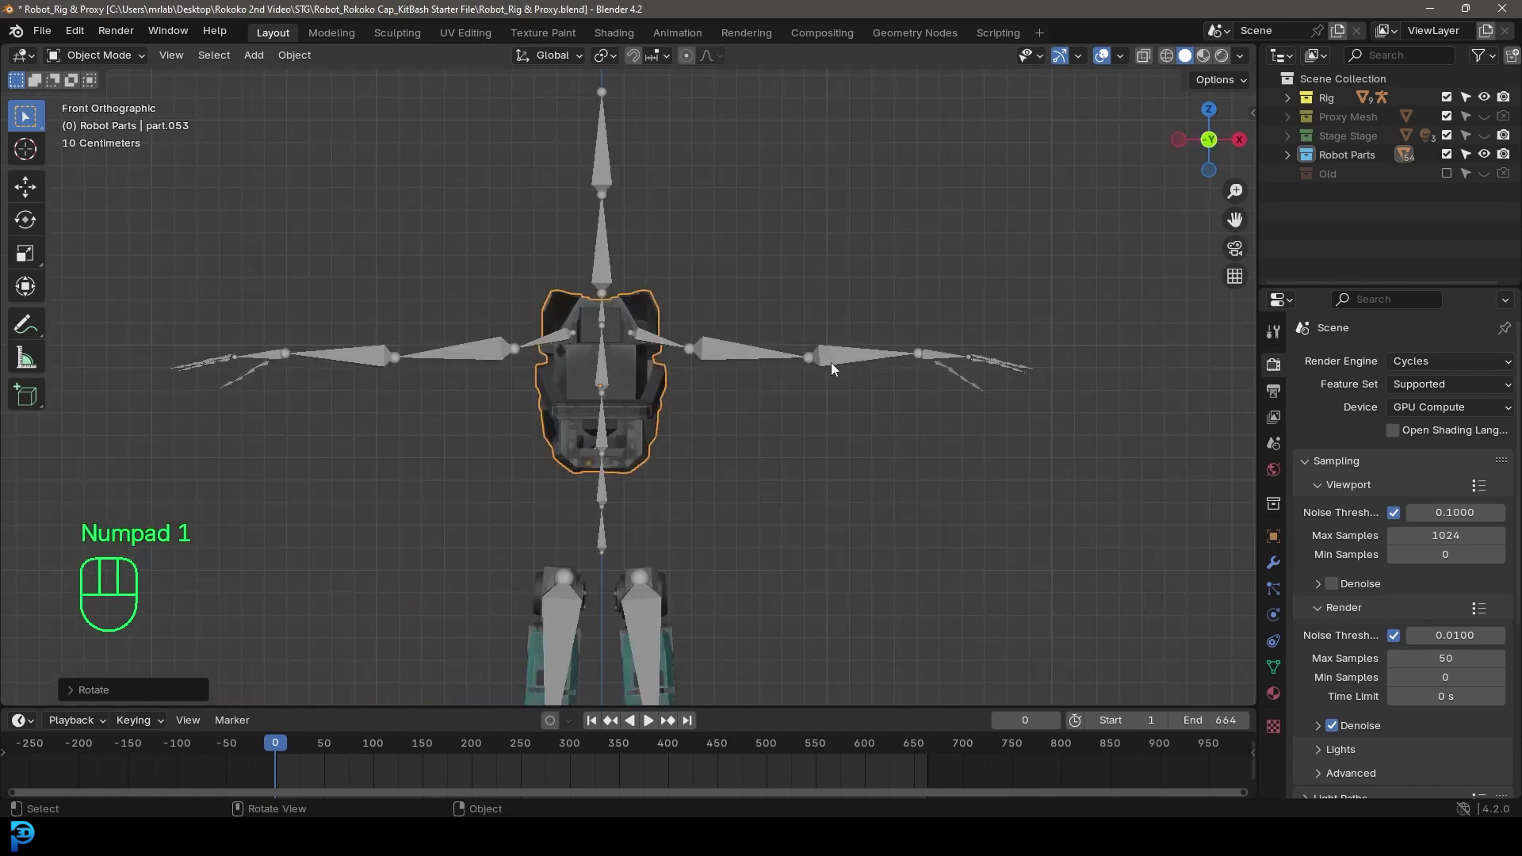
{"action": "scroll", "coordinate": [831, 363], "scroll_direction": "up", "scroll_amount": 2}
{"action": "key", "text": "g"}
{"action": "key", "text": "z"}
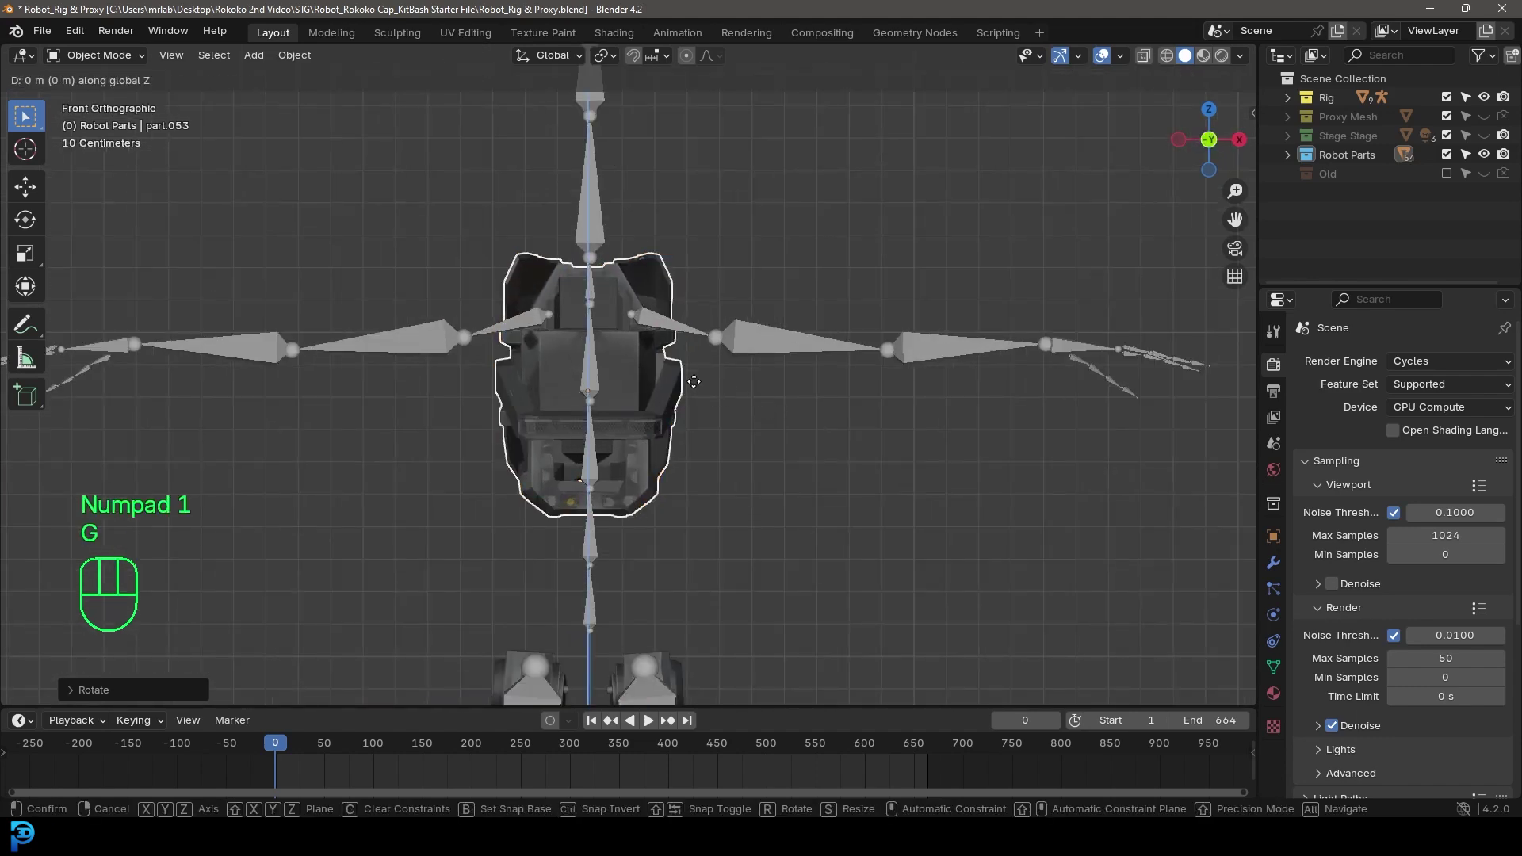
{"action": "left_click", "coordinate": [736, 360]}
Parent the torso part to the rig's Spine2 bone in Pose Mode, return to Object Mode and deselect everything.
{"action": "middle_click_drag", "start_coordinate": [736, 360], "coordinate": [688, 385]}
{"action": "scroll", "coordinate": [687, 385], "scroll_direction": "up", "scroll_amount": 2}
{"action": "left_click", "coordinate": [662, 364], "text": "shift"}
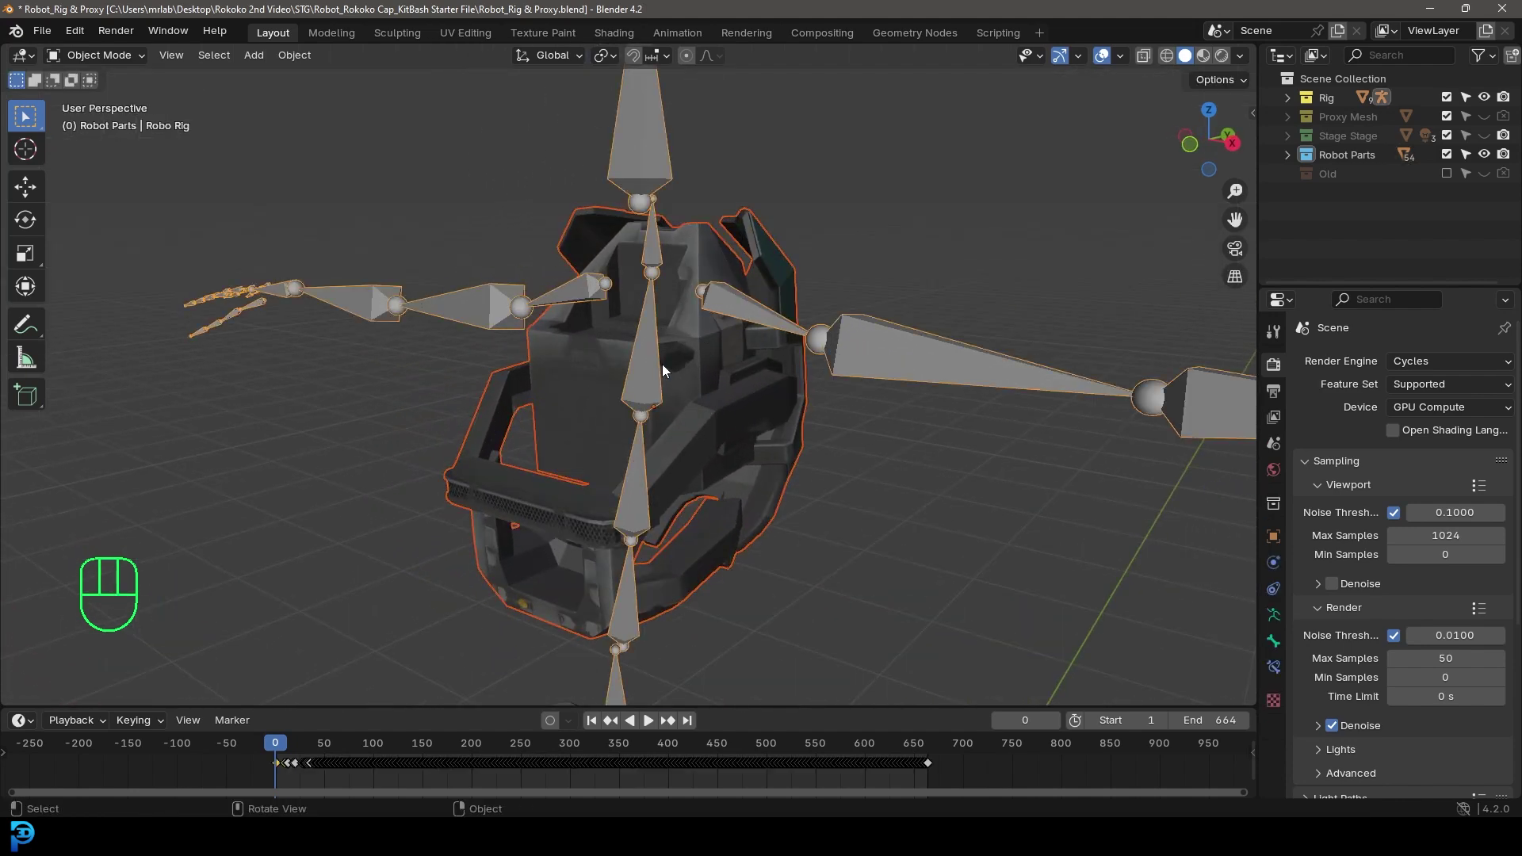
{"action": "key", "text": "ctrl+Tab"}
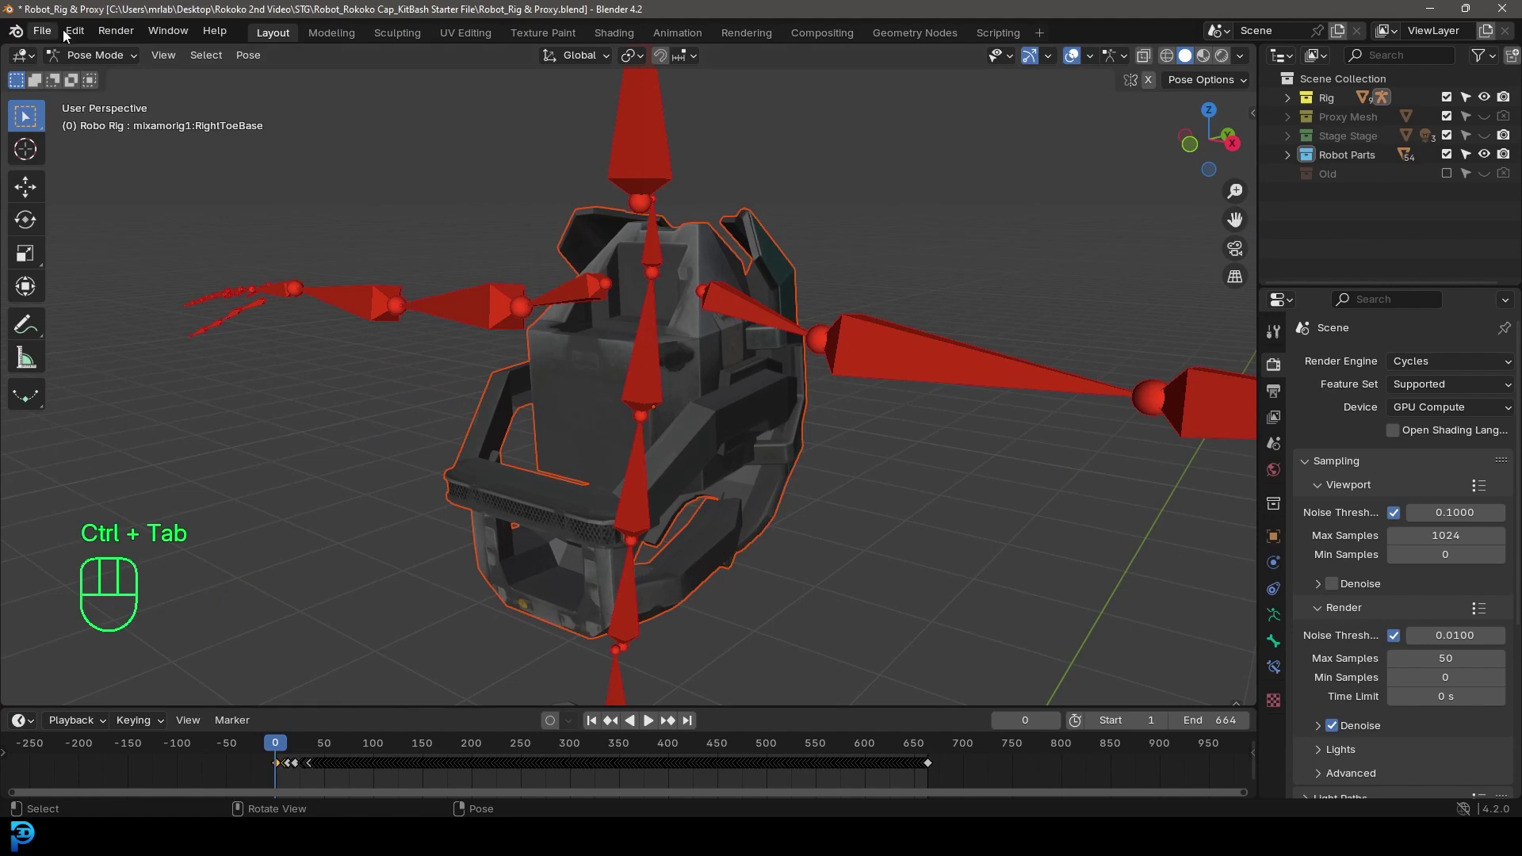
{"action": "left_click", "coordinate": [653, 361]}
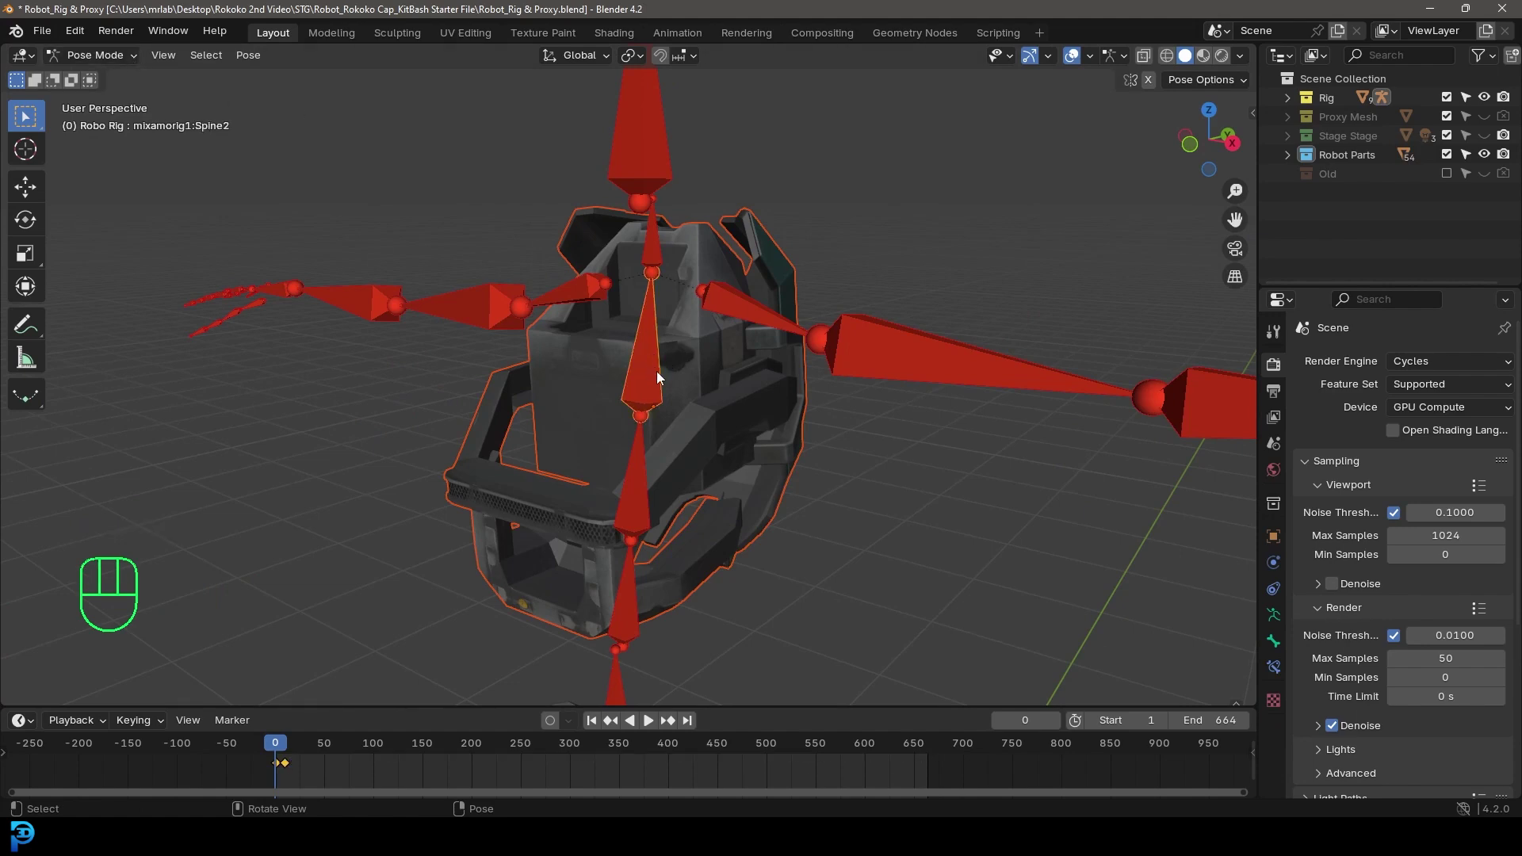
{"action": "key", "text": "ctrl+p"}
{"action": "left_click", "coordinate": [657, 375]}
{"action": "scroll", "coordinate": [664, 375], "scroll_direction": "down", "scroll_amount": 6}
{"action": "middle_click_drag", "start_coordinate": [663, 375], "coordinate": [715, 387]}
{"action": "left_click", "coordinate": [91, 56]}
{"action": "left_click", "coordinate": [104, 76]}
{"action": "key", "text": "alt+a"}
Duplicate the long narrow green kitbash part and place the copy over the torso along the spine in front view.
{"action": "scroll", "coordinate": [611, 406], "scroll_direction": "up", "scroll_amount": 2}
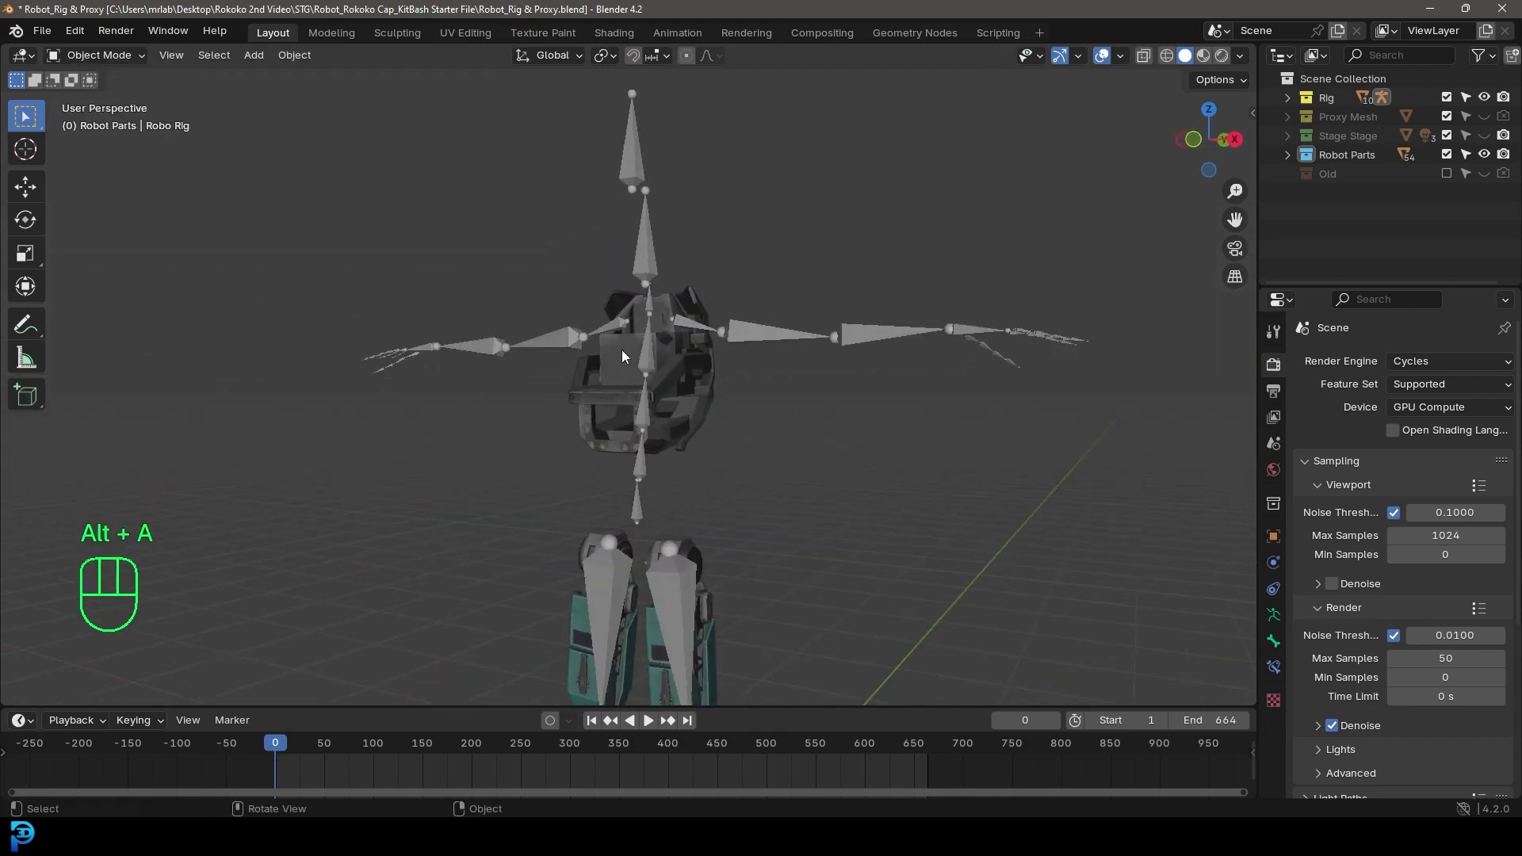
{"action": "scroll", "coordinate": [731, 369], "scroll_direction": "down", "scroll_amount": 7}
{"action": "middle_click_drag", "start_coordinate": [1024, 449], "coordinate": [583, 508], "text": "shift"}
{"action": "middle_click_drag", "start_coordinate": [602, 364], "coordinate": [655, 382]}
{"action": "middle_click_drag", "start_coordinate": [955, 464], "coordinate": [950, 481], "text": "shift"}
{"action": "middle_click_drag", "start_coordinate": [863, 455], "coordinate": [549, 397]}
{"action": "scroll", "coordinate": [549, 398], "scroll_direction": "up", "scroll_amount": 4}
{"action": "scroll", "coordinate": [460, 320], "scroll_direction": "down", "scroll_amount": 4}
{"action": "middle_click_drag", "start_coordinate": [463, 324], "coordinate": [940, 431]}
{"action": "key", "text": "KP_1"}
{"action": "scroll", "coordinate": [685, 382], "scroll_direction": "down", "scroll_amount": 5}
{"action": "key", "text": "shift+d"}
{"action": "left_click", "coordinate": [515, 517]}
{"action": "scroll", "coordinate": [634, 428], "scroll_direction": "up", "scroll_amount": 10}
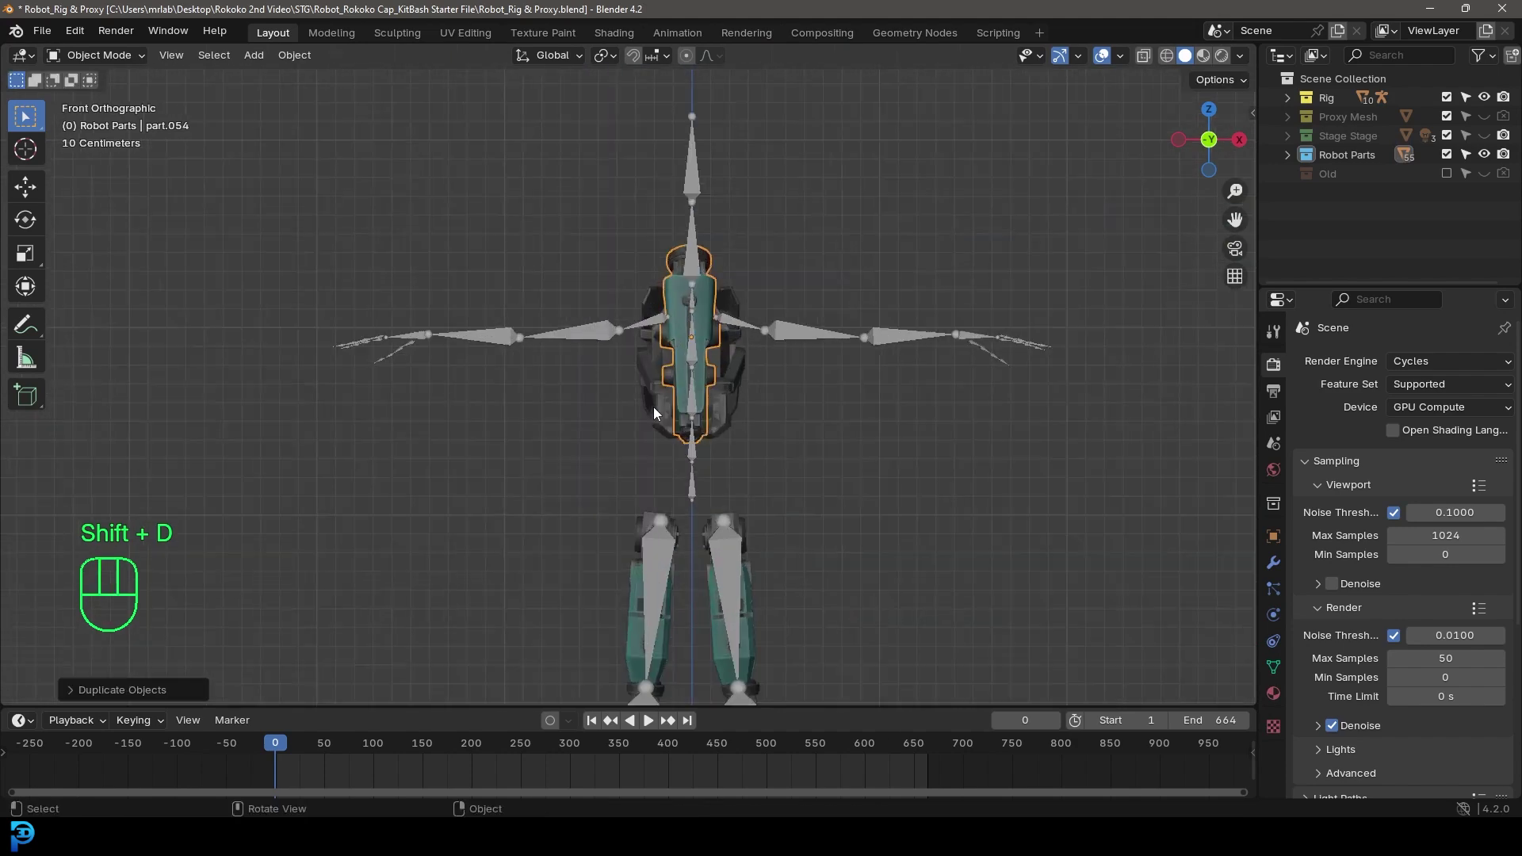
Shift the duplicated narrow part down over the torso in front view, then rotate it upright and face it the opposite way in right side view.
{"action": "scroll", "coordinate": [778, 497], "scroll_direction": "up", "scroll_amount": 4}
{"action": "key", "text": "g"}
{"action": "left_click", "coordinate": [630, 620]}
{"action": "scroll", "coordinate": [524, 325], "scroll_direction": "down", "scroll_amount": 5}
{"action": "middle_click_drag", "start_coordinate": [547, 380], "coordinate": [593, 421]}
{"action": "key", "text": "KP_3"}
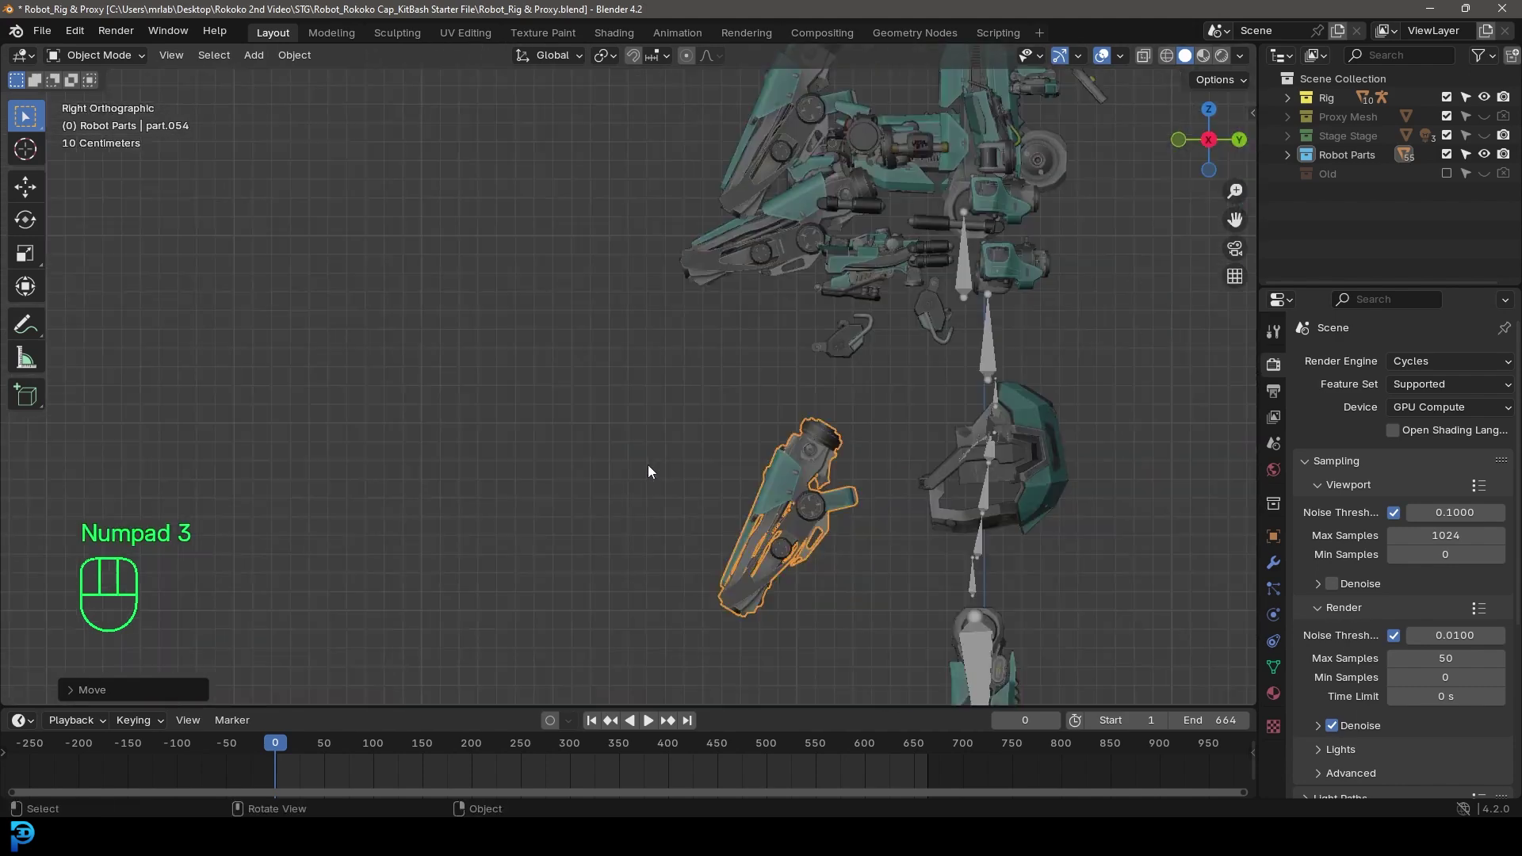
{"action": "scroll", "coordinate": [631, 440], "scroll_direction": "down", "scroll_amount": 5}
{"action": "key", "text": "r"}
{"action": "left_click", "coordinate": [897, 468]}
{"action": "scroll", "coordinate": [897, 491], "scroll_direction": "up", "scroll_amount": 4}
{"action": "key", "text": "r"}
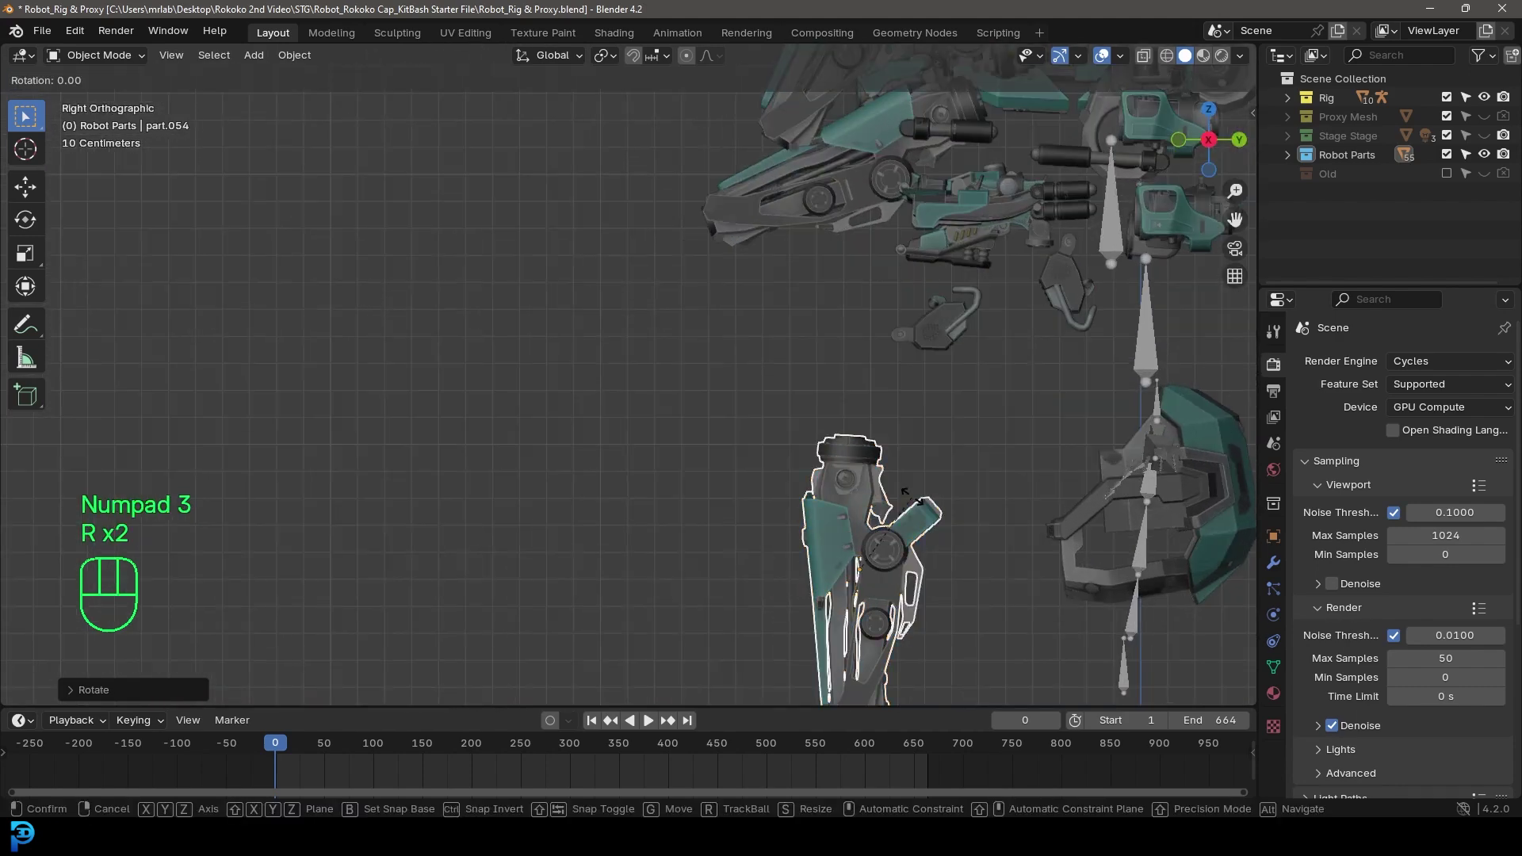
{"action": "left_click", "coordinate": [914, 504]}
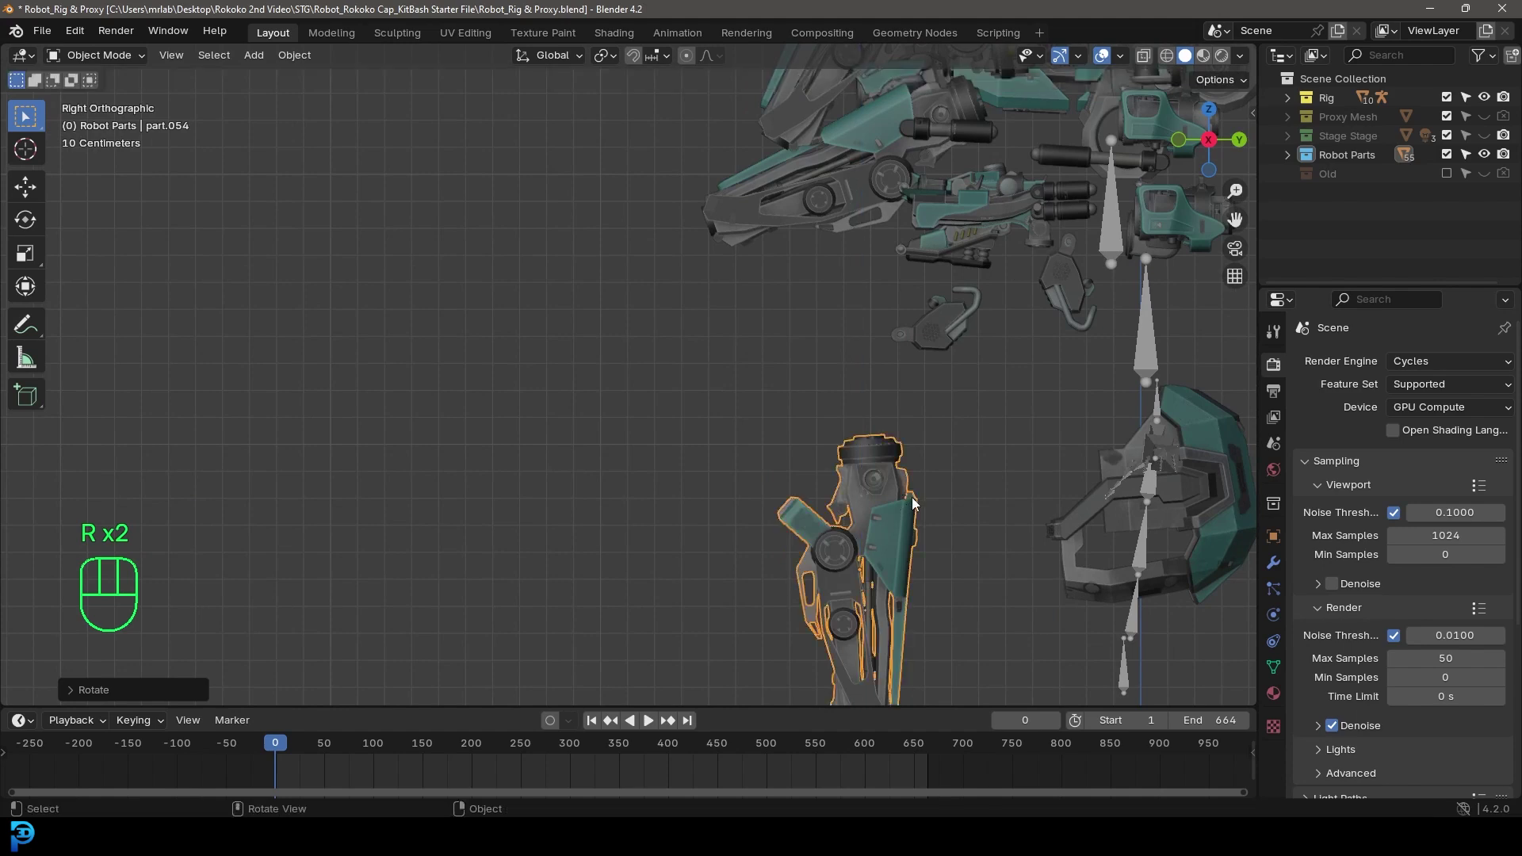
Move the narrow part back onto the rig's spine inside the torso shell in the right side view.
{"action": "scroll", "coordinate": [807, 487], "scroll_direction": "down", "scroll_amount": 3}
{"action": "middle_click_drag", "start_coordinate": [807, 488], "coordinate": [664, 472], "text": "shift"}
{"action": "scroll", "coordinate": [729, 519], "scroll_direction": "down", "scroll_amount": 2}
{"action": "key", "text": "g"}
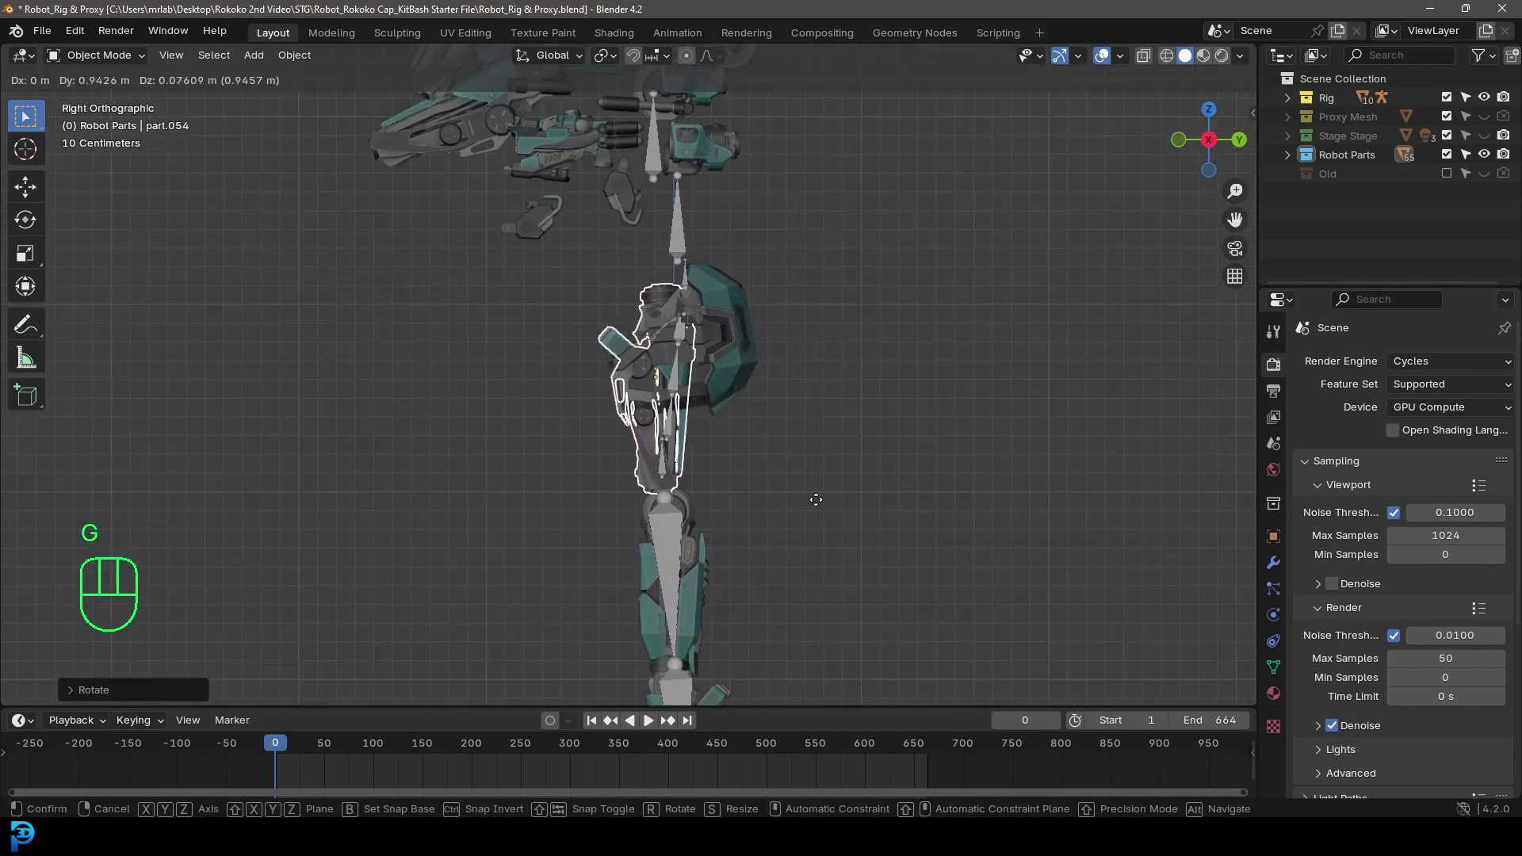
{"action": "left_click", "coordinate": [773, 448]}
Center the narrow part on the spine bones in front view and scale it to fit within the torso.
{"action": "key", "text": "KP_1"}
{"action": "scroll", "coordinate": [824, 495], "scroll_direction": "up", "scroll_amount": 4}
{"action": "middle_click_drag", "start_coordinate": [760, 376], "coordinate": [601, 403], "text": "shift"}
{"action": "scroll", "coordinate": [761, 427], "scroll_direction": "up", "scroll_amount": 1}
{"action": "key", "text": "g"}
{"action": "left_click", "coordinate": [783, 415]}
{"action": "key", "text": "s"}
{"action": "left_click", "coordinate": [761, 409]}
Scale down the torso shell, then shift it down and forward and rotate it slightly in the right side view.
{"action": "left_click", "coordinate": [920, 242]}
{"action": "key", "text": "s"}
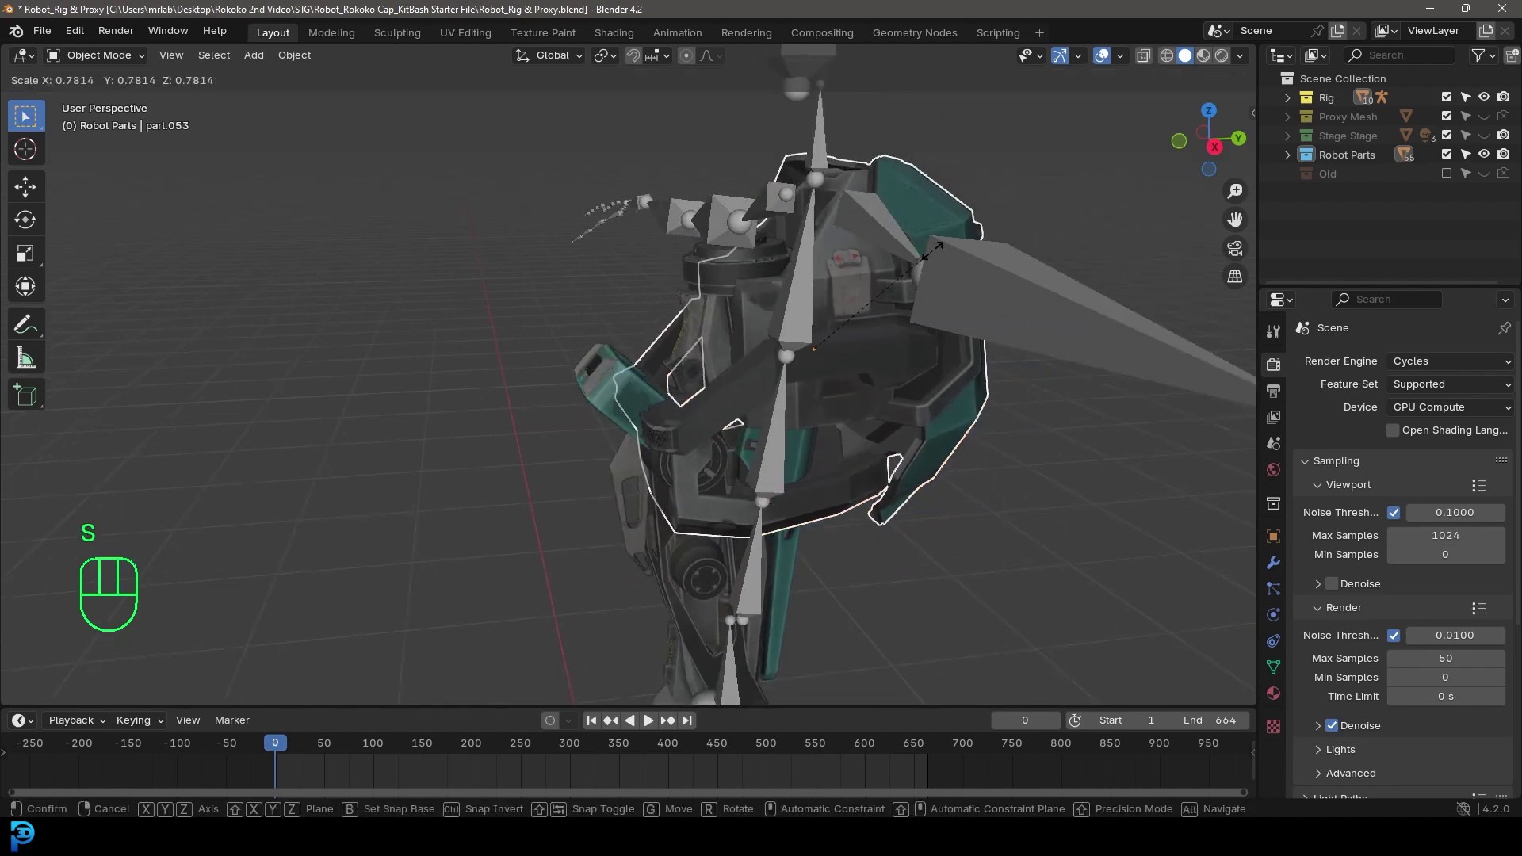
{"action": "left_click", "coordinate": [932, 250]}
{"action": "key", "text": "KP_3"}
{"action": "key", "text": "g"}
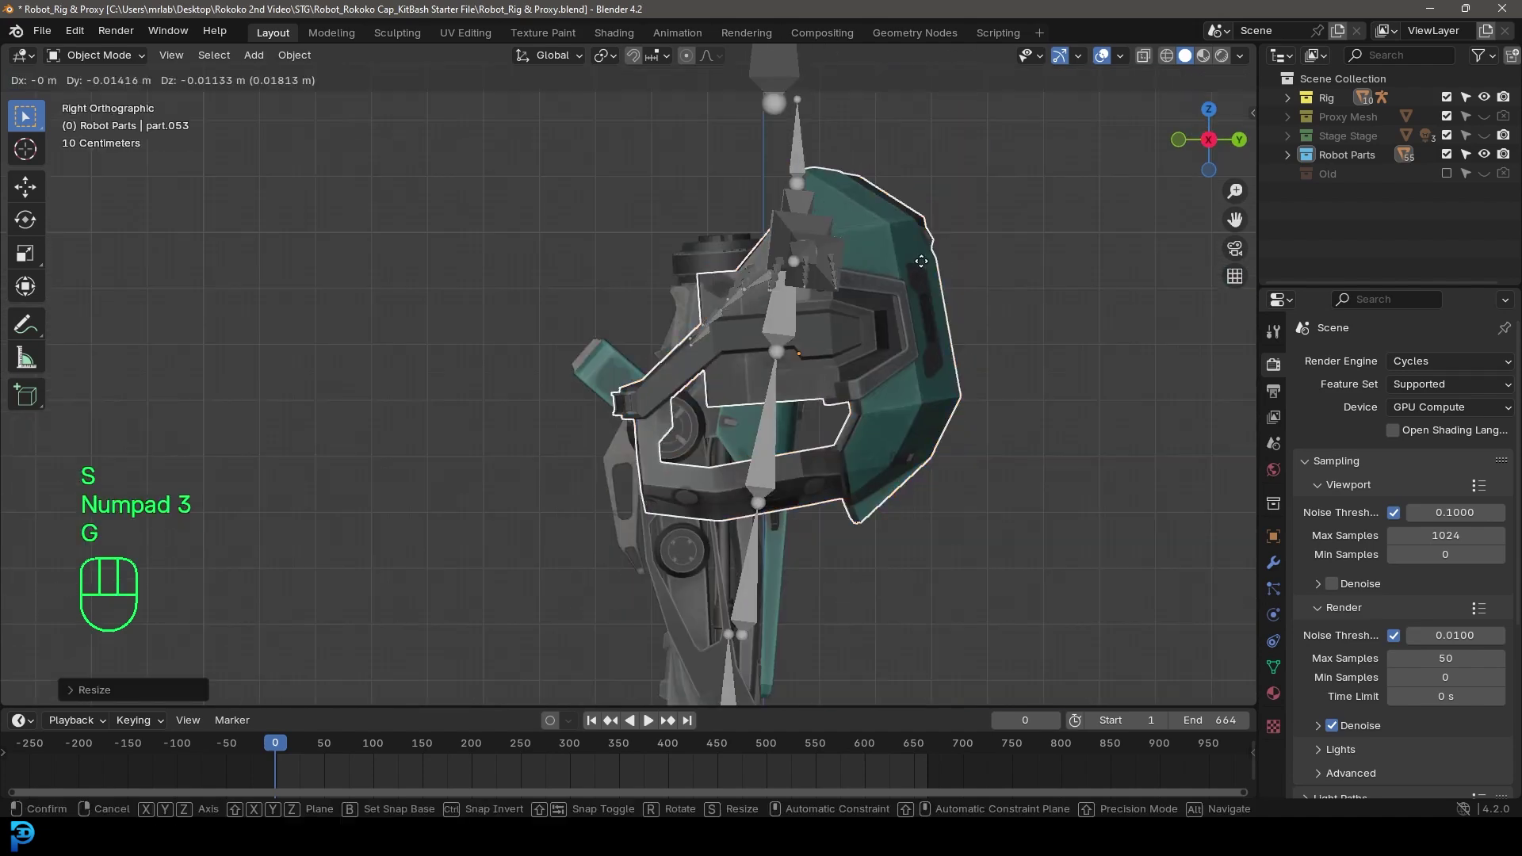
{"action": "left_click", "coordinate": [906, 271]}
{"action": "key", "text": "r"}
{"action": "left_click", "coordinate": [1064, 324]}
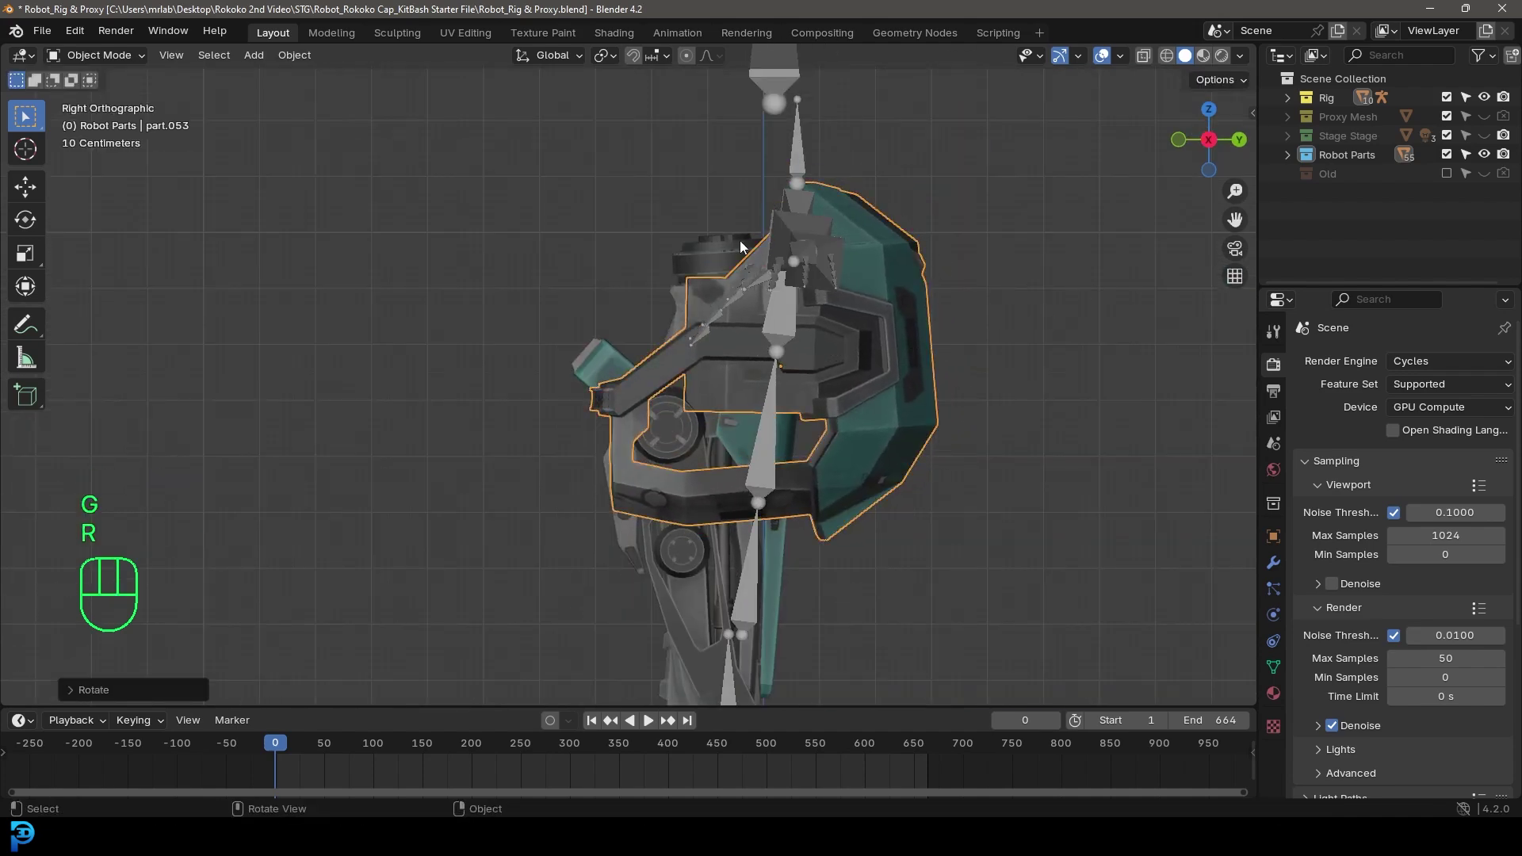
Scale the narrow inner torso part down slightly and raise it within the shell in the right side view.
{"action": "left_click", "coordinate": [727, 251]}
{"action": "middle_click_drag", "start_coordinate": [728, 252], "coordinate": [721, 295], "text": "shift"}
{"action": "key", "text": "s"}
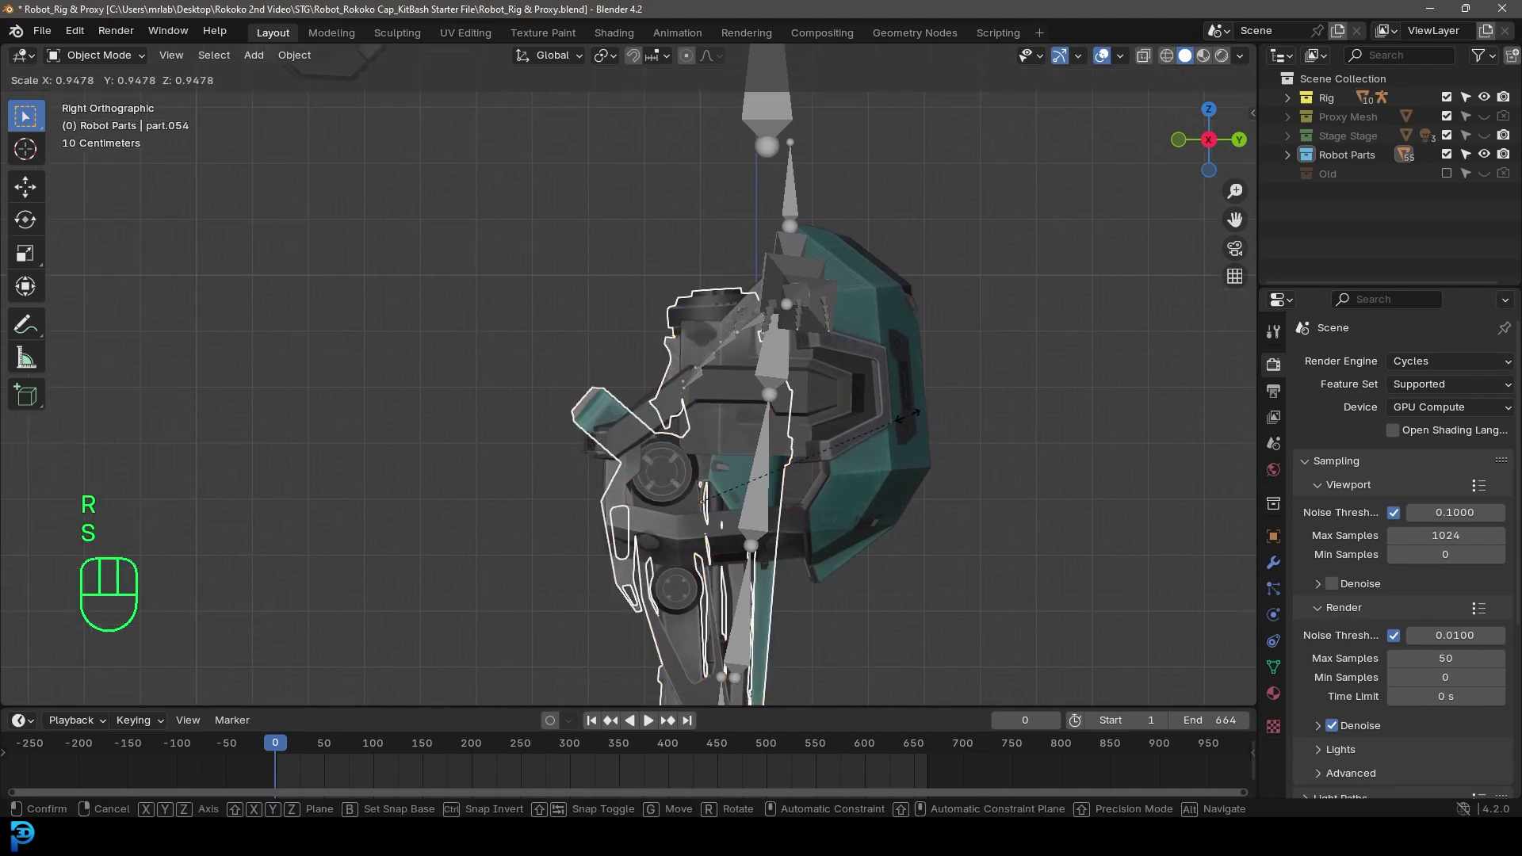
{"action": "left_click", "coordinate": [952, 422]}
{"action": "key", "text": "g"}
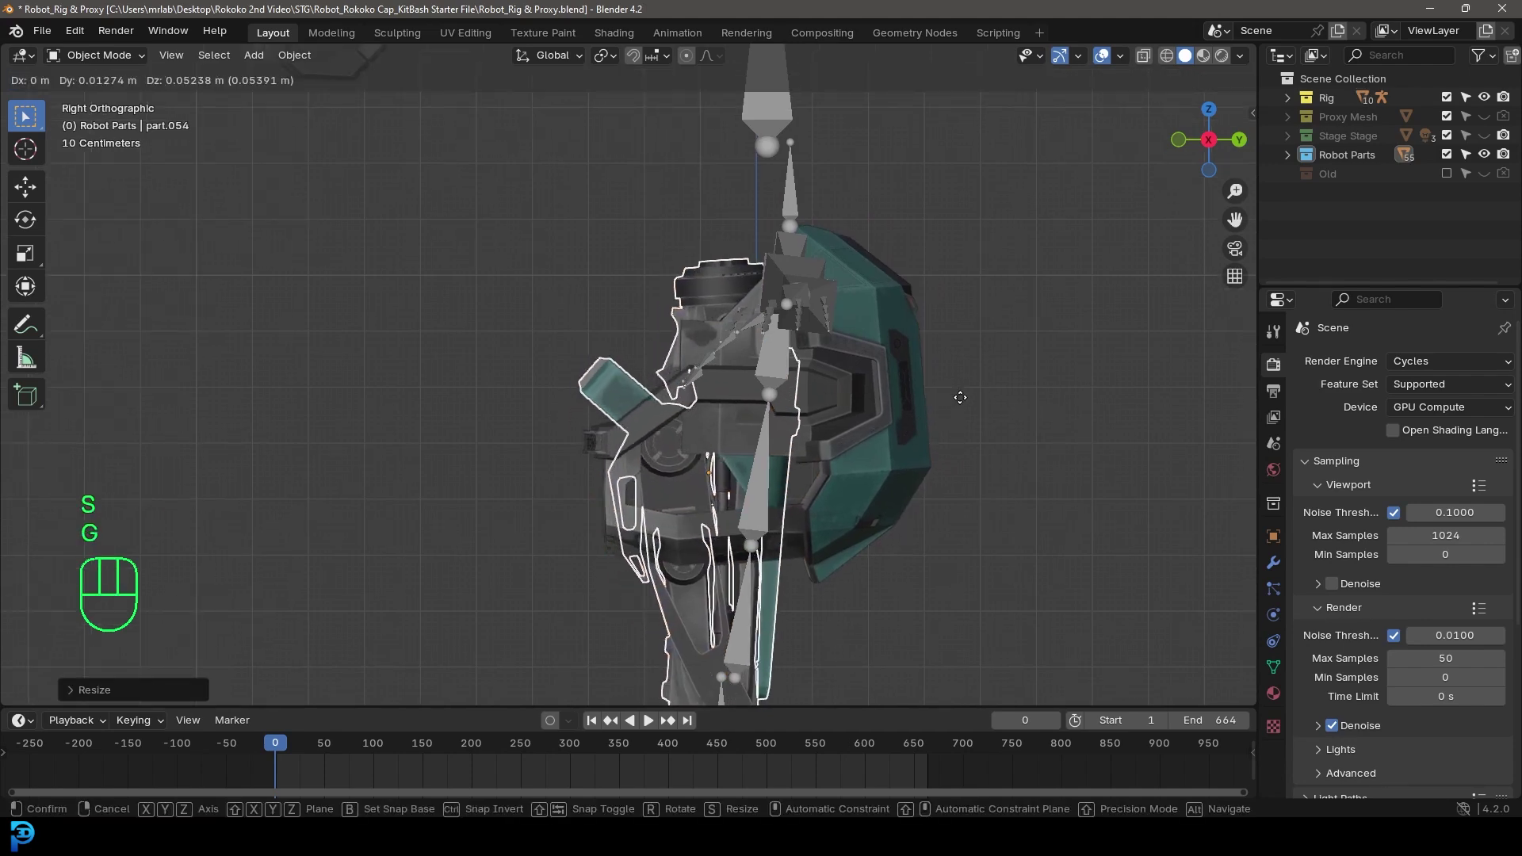
{"action": "left_click", "coordinate": [957, 396]}
Parent the narrow torso part to the rig's Spine2 bone with the Bone option in Pose Mode and return to Object Mode.
{"action": "middle_click_drag", "start_coordinate": [654, 363], "coordinate": [720, 288]}
{"action": "key", "text": "alt+a"}
{"action": "left_click", "coordinate": [783, 182], "text": "shift"}
{"action": "key", "text": "ctrl+Tab"}
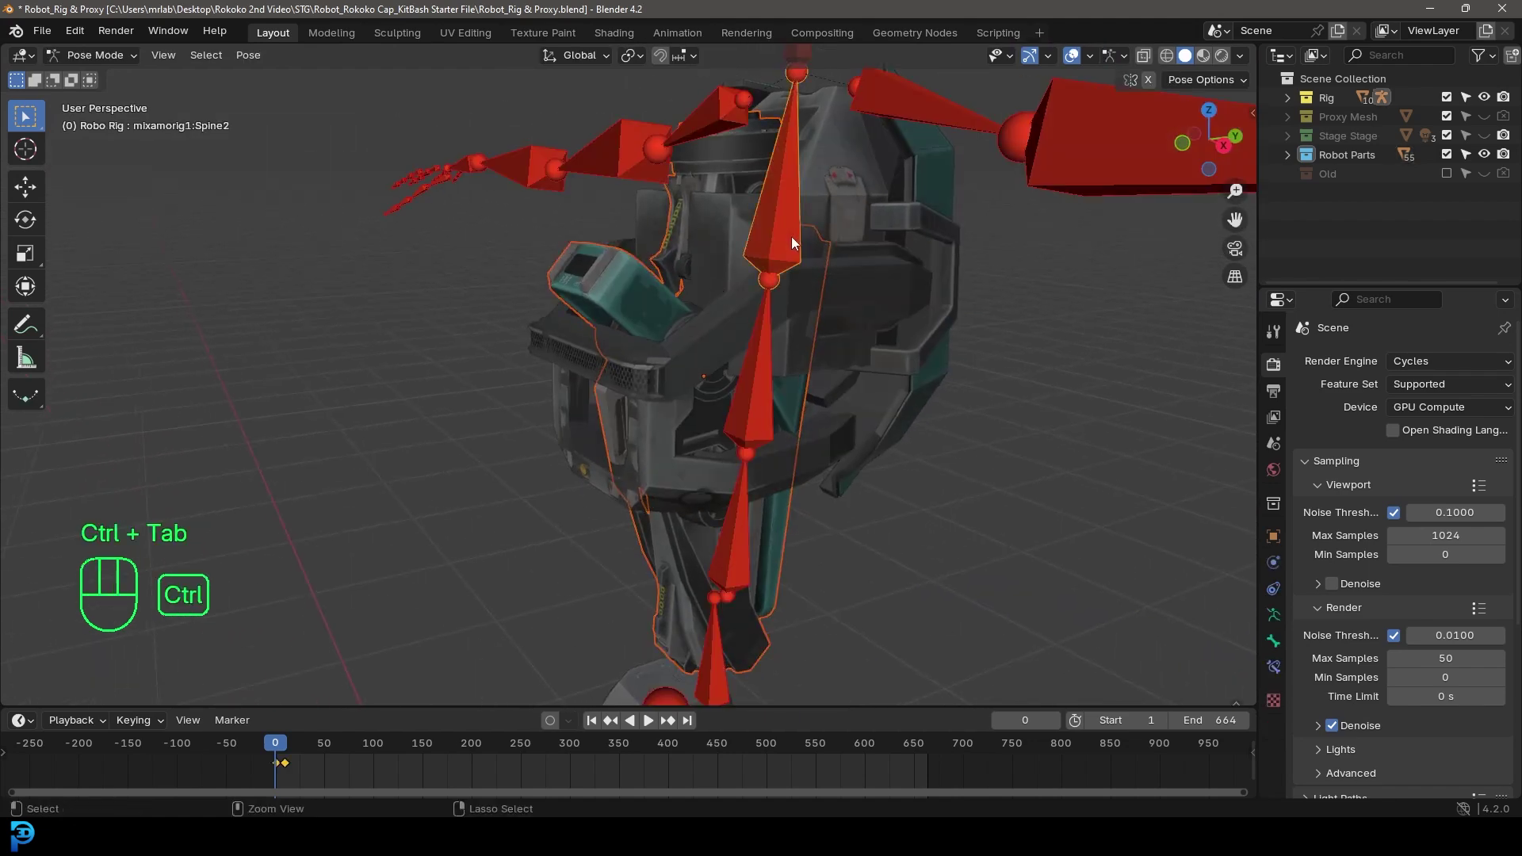
{"action": "key", "text": "ctrl+p"}
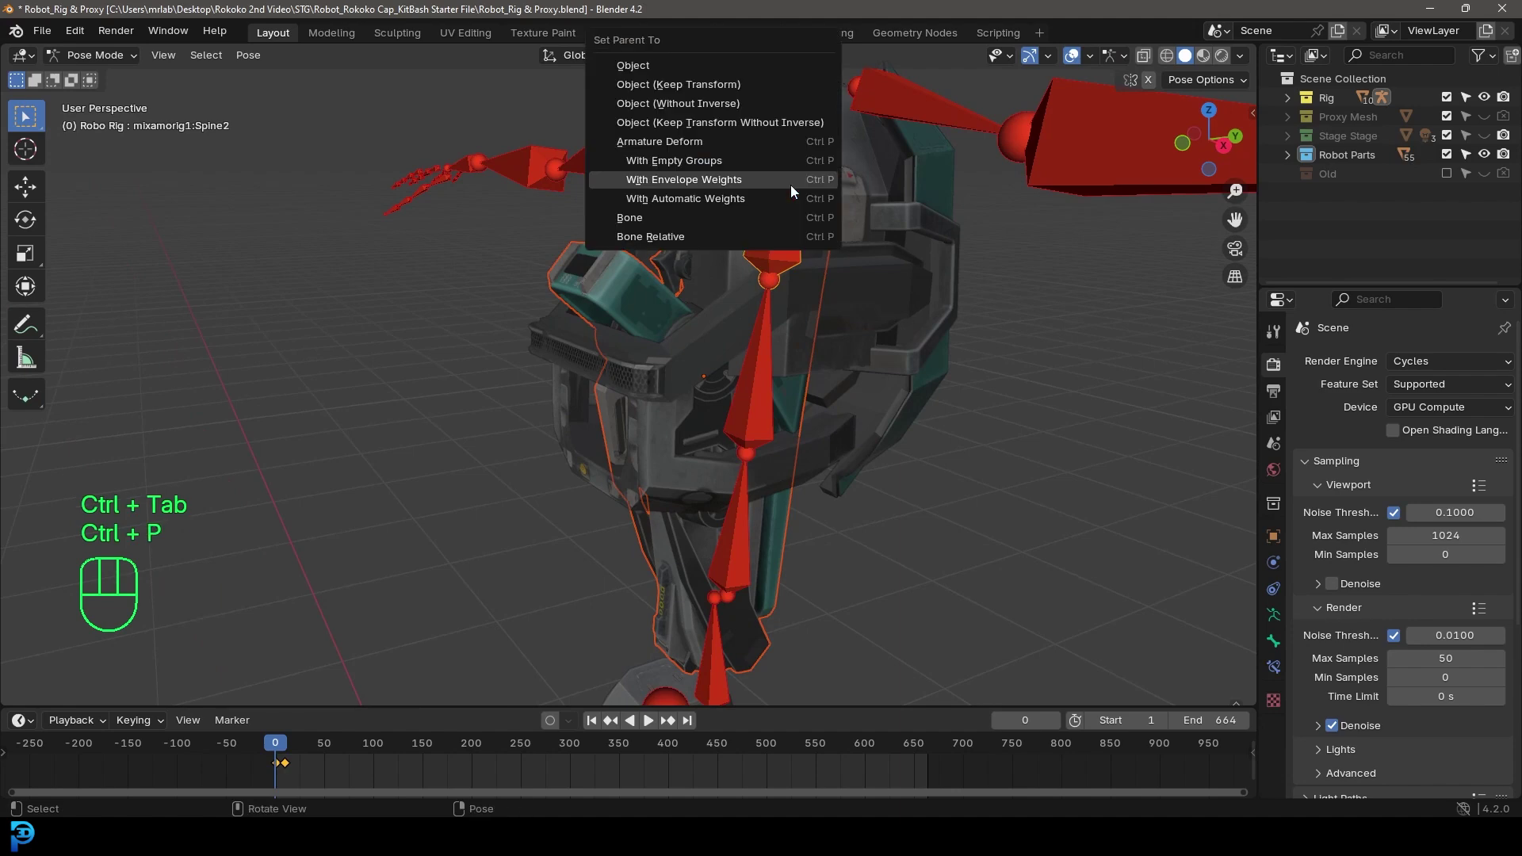
{"action": "left_click", "coordinate": [746, 212]}
{"action": "key", "text": "KP_1"}
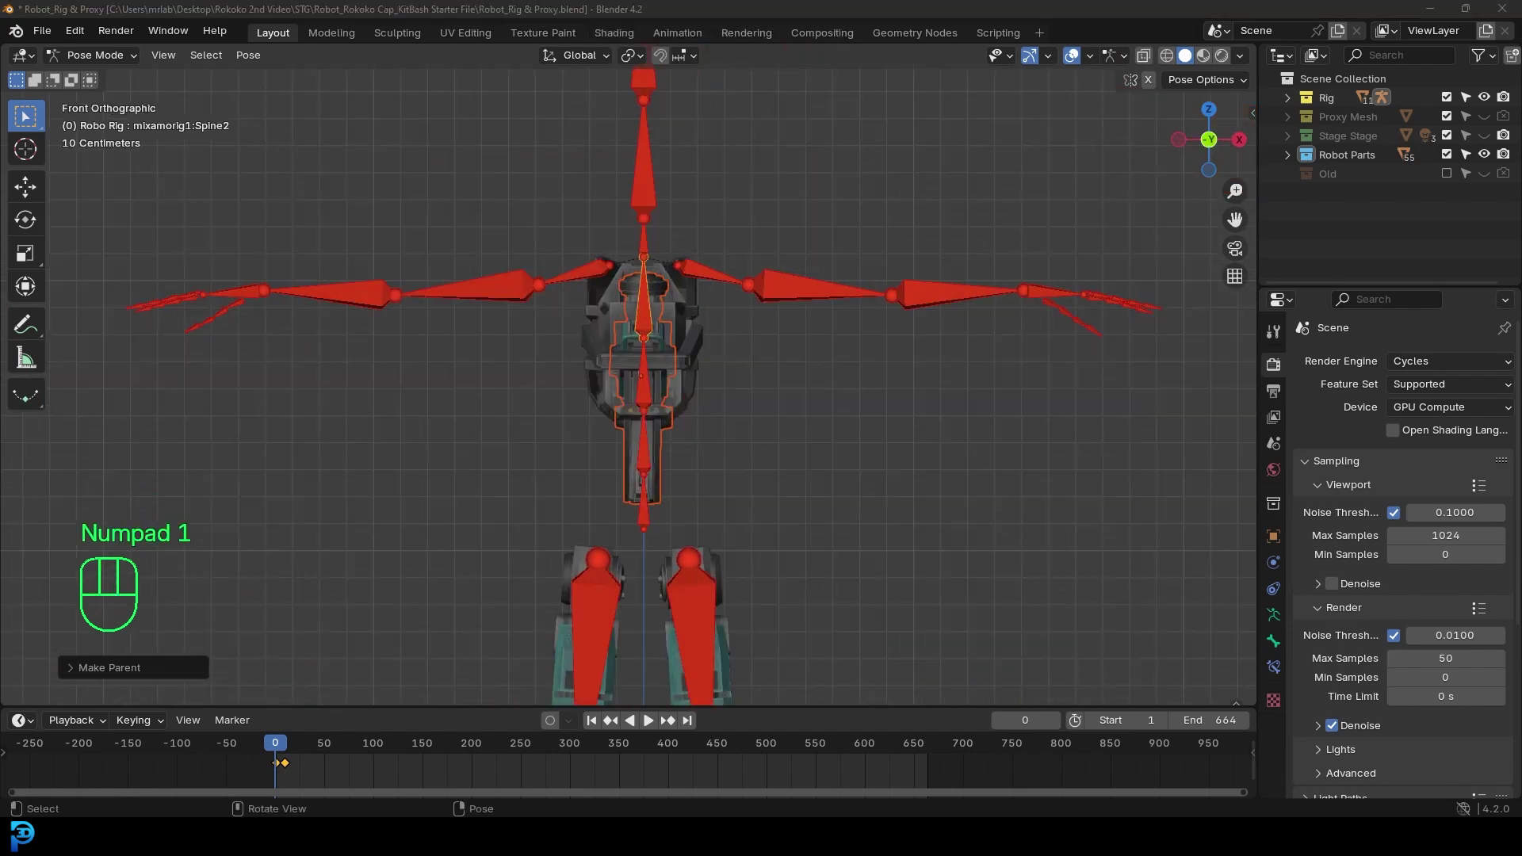
{"action": "left_click", "coordinate": [61, 53]}
{"action": "left_click", "coordinate": [87, 72]}
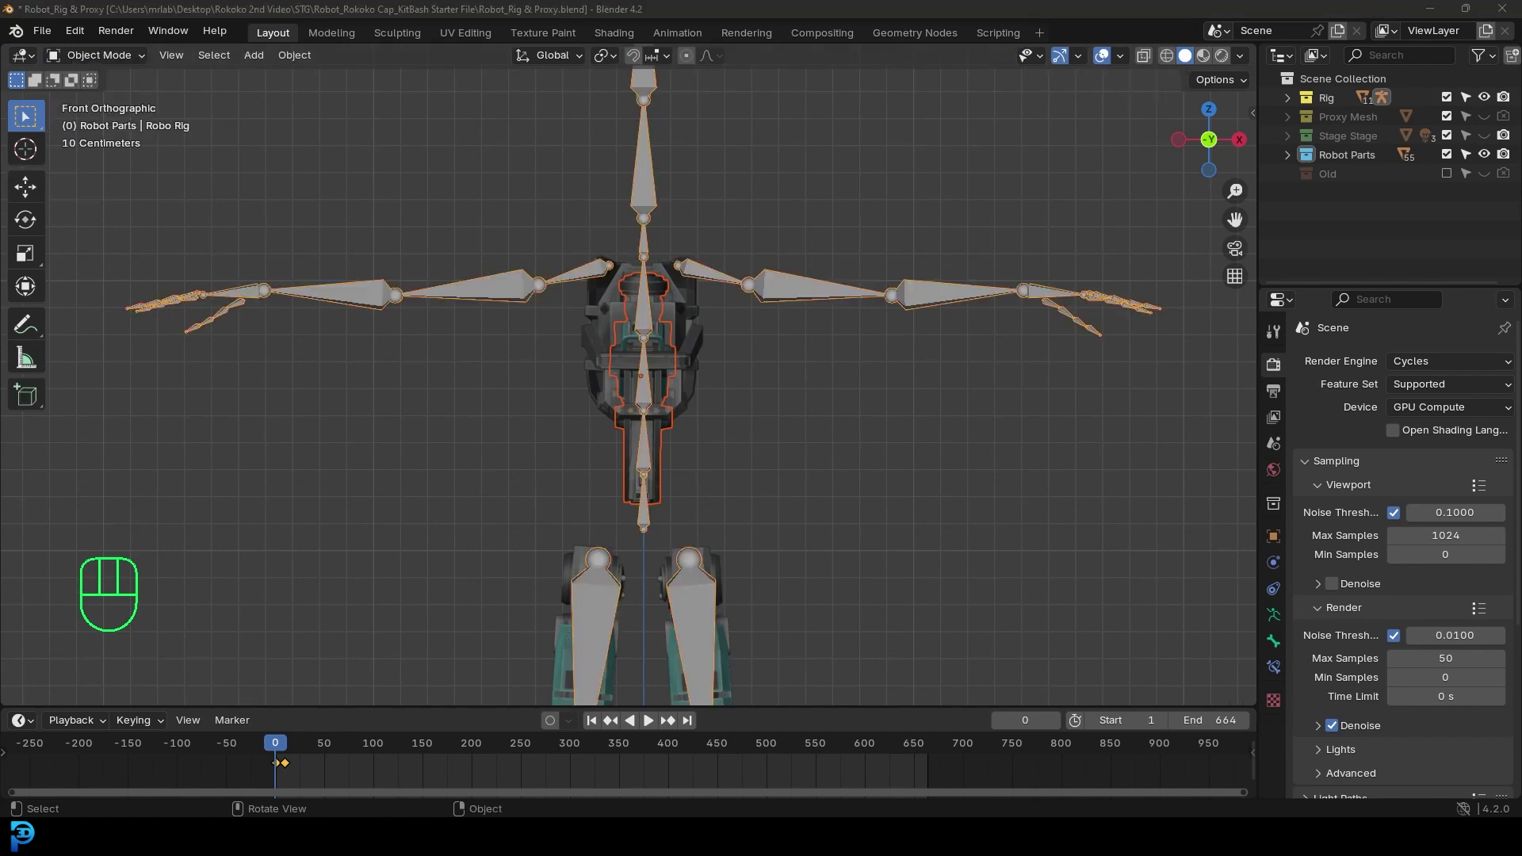
Duplicate the two-section green leg part from the kitbash set and place the copy beside the rig's lower spine in front view.
{"action": "scroll", "coordinate": [832, 520], "scroll_direction": "down", "scroll_amount": 3}
{"action": "middle_click_drag", "start_coordinate": [842, 517], "coordinate": [819, 520]}
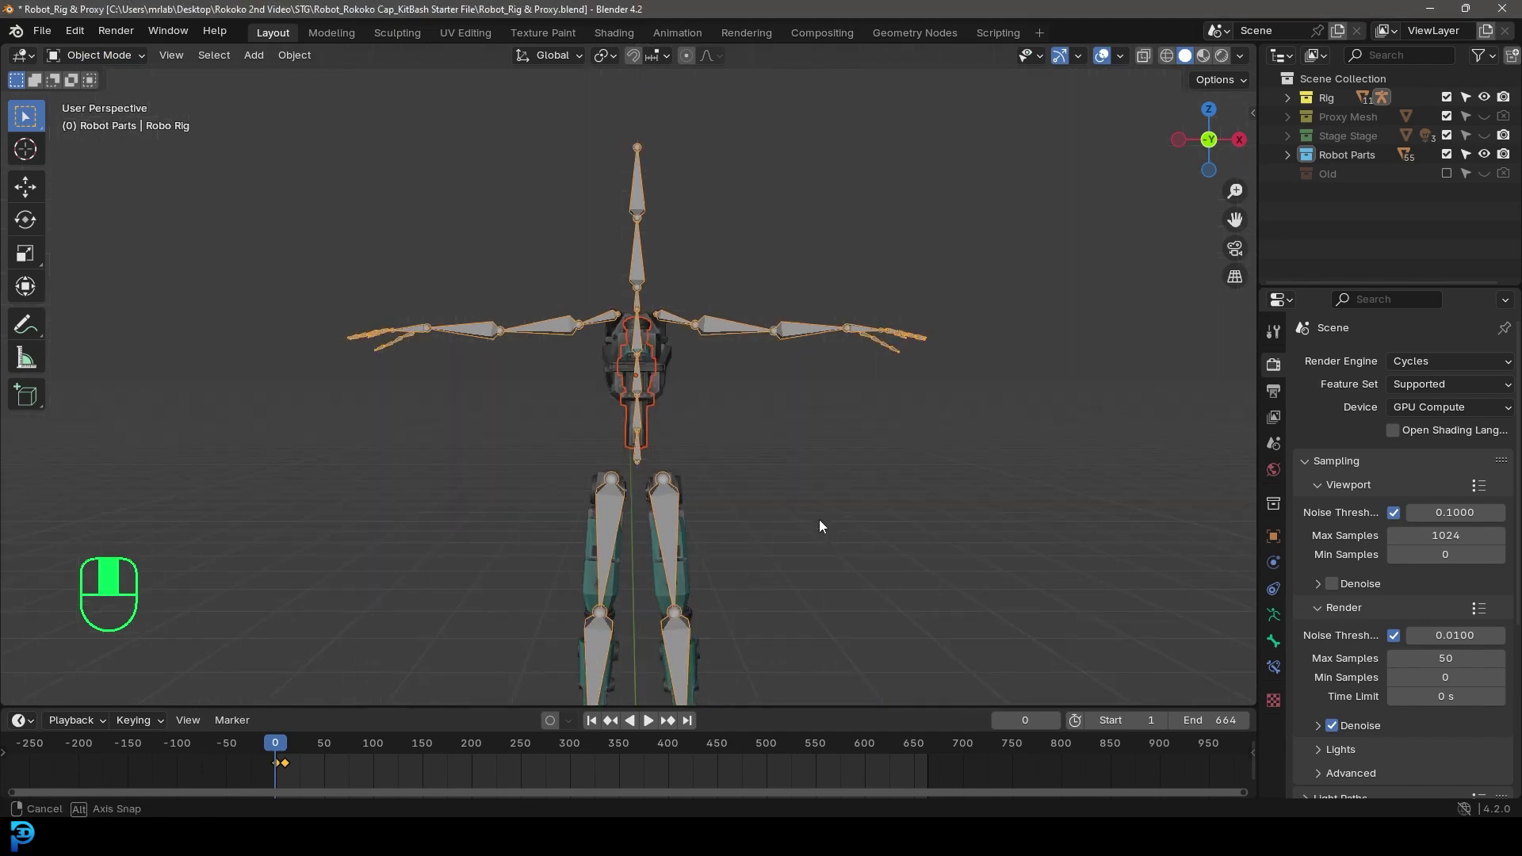
{"action": "key", "text": "KP_1"}
{"action": "scroll", "coordinate": [825, 519], "scroll_direction": "down", "scroll_amount": 4}
{"action": "middle_click_drag", "start_coordinate": [915, 532], "coordinate": [527, 602], "text": "shift"}
{"action": "scroll", "coordinate": [696, 222], "scroll_direction": "up", "scroll_amount": 3}
{"action": "left_click", "coordinate": [697, 221]}
{"action": "middle_click_drag", "start_coordinate": [668, 248], "coordinate": [975, 319], "text": "shift"}
{"action": "key", "text": "shift+d"}
{"action": "left_click", "coordinate": [213, 613]}
{"action": "middle_click_drag", "start_coordinate": [279, 566], "coordinate": [305, 241], "text": "shift"}
{"action": "scroll", "coordinate": [323, 317], "scroll_direction": "up", "scroll_amount": 4}
{"action": "middle_click_drag", "start_coordinate": [289, 349], "coordinate": [567, 393], "text": "shift"}
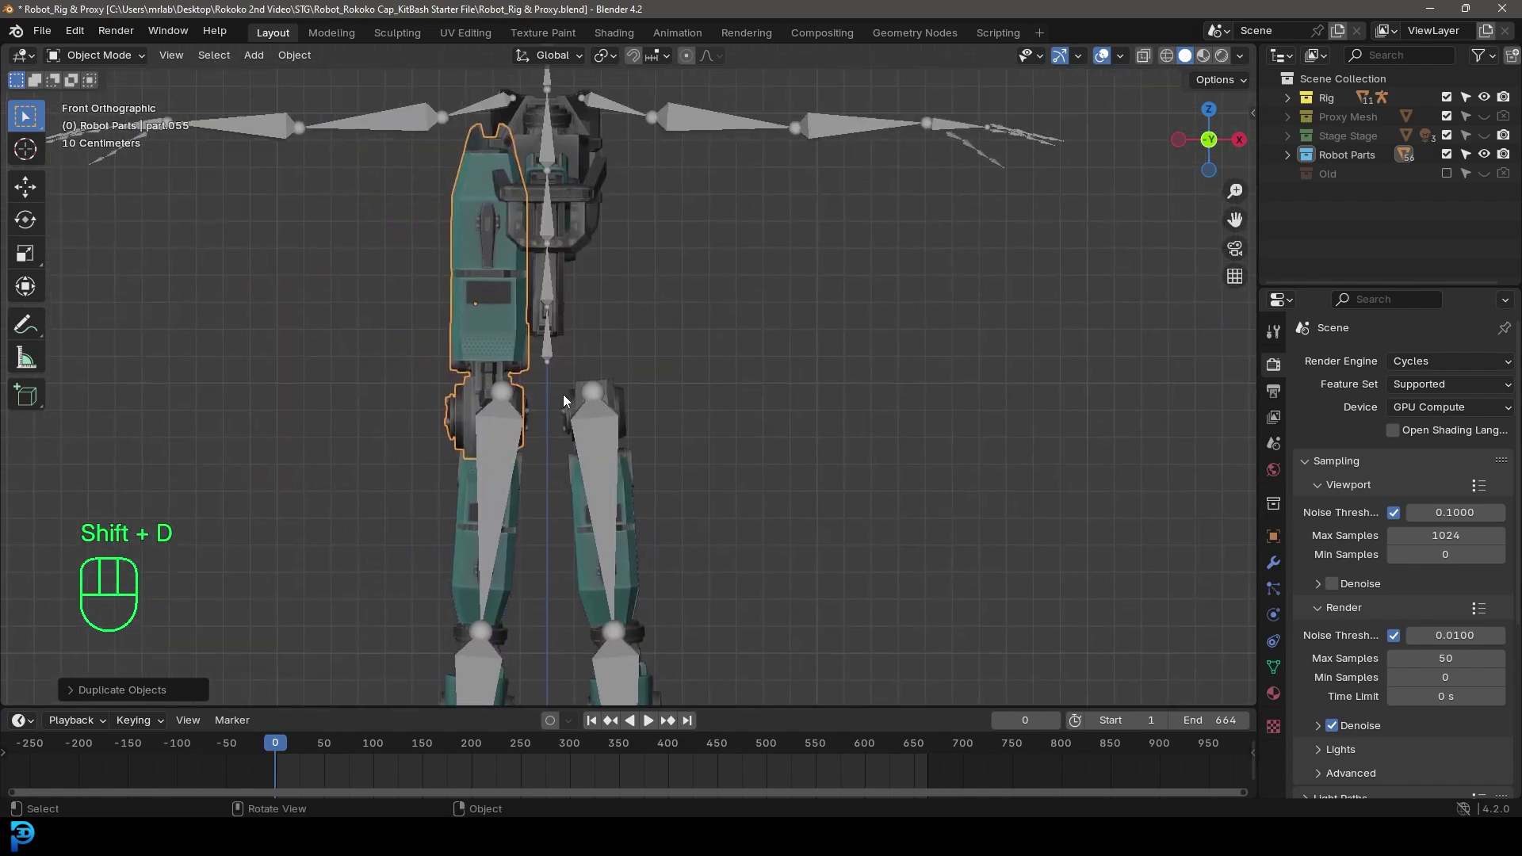
Turn the copied leg part upside down, scale it down and center it on the lower spine between torso and hips.
{"action": "key", "text": "r"}
{"action": "left_click", "coordinate": [358, 287]}
{"action": "scroll", "coordinate": [628, 376], "scroll_direction": "up", "scroll_amount": 2}
{"action": "key", "text": "g"}
{"action": "left_click", "coordinate": [736, 400]}
{"action": "key", "text": "r"}
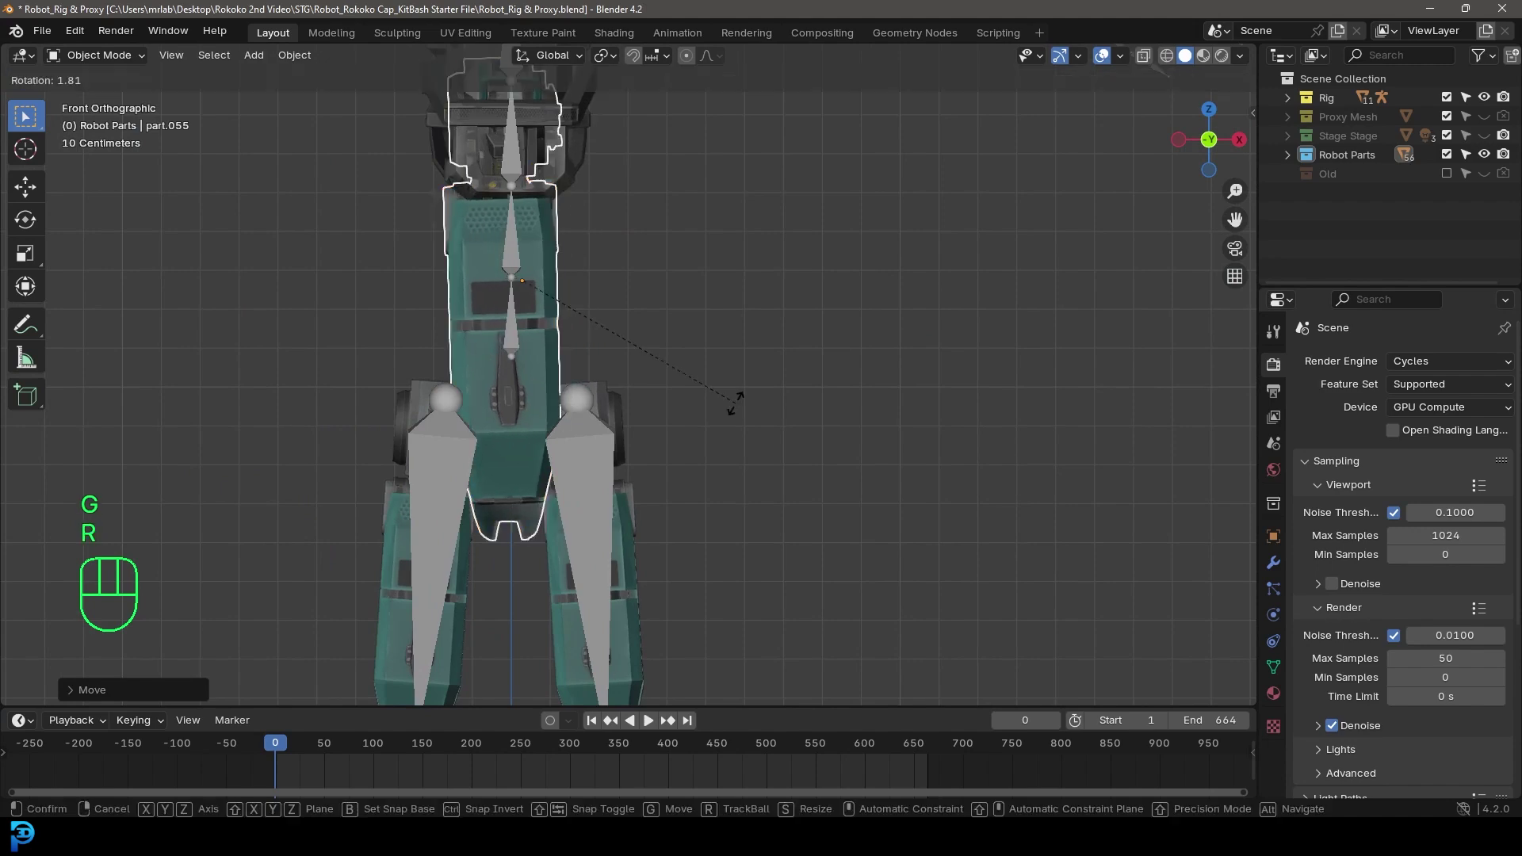
{"action": "key", "text": "s"}
{"action": "left_click", "coordinate": [632, 403]}
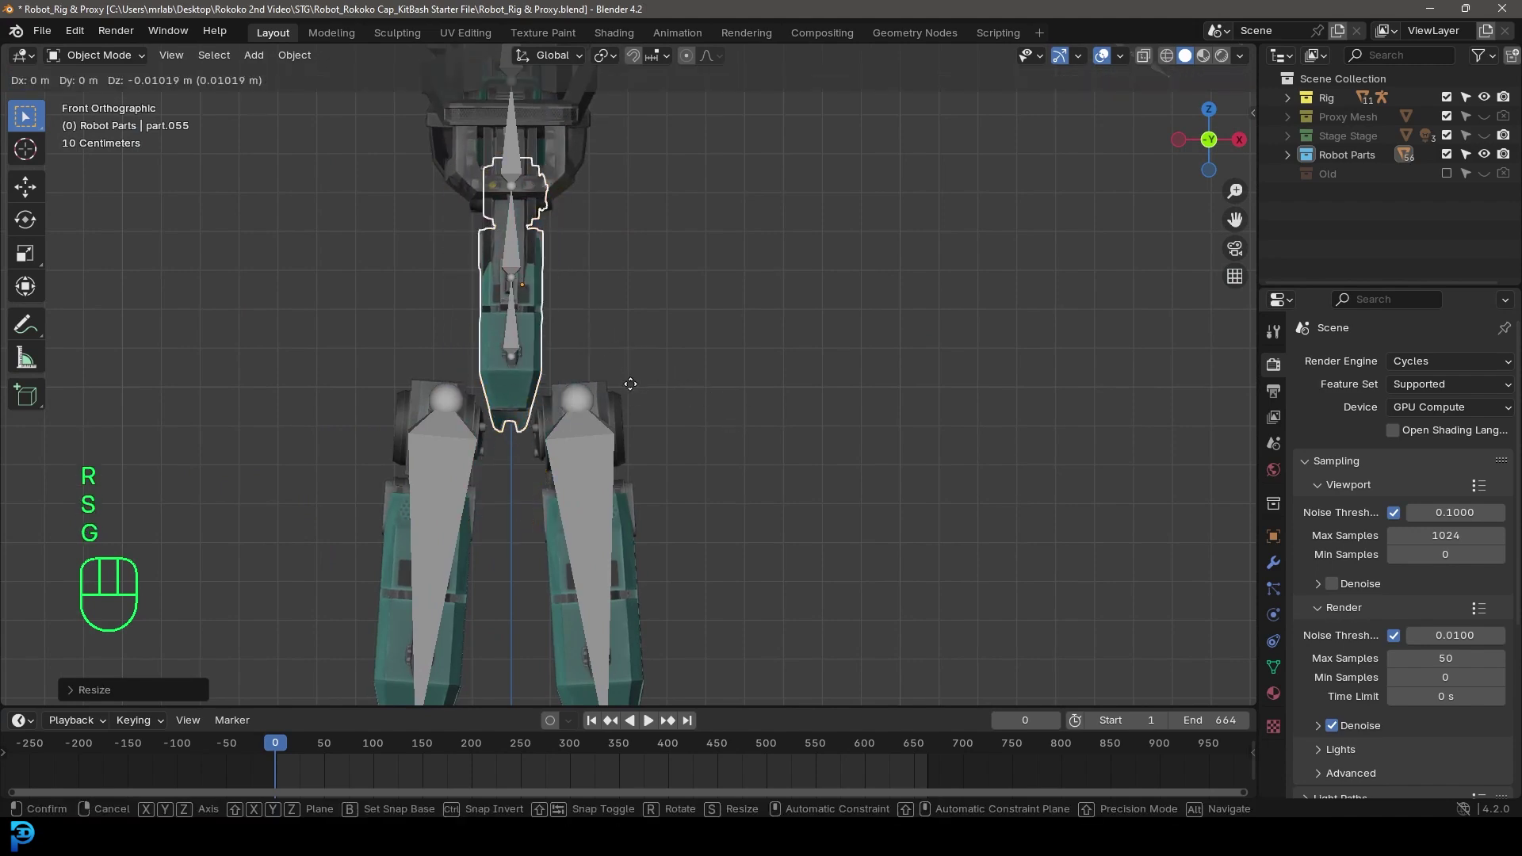
{"action": "key", "text": "g"}
{"action": "left_click", "coordinate": [632, 403]}
Parent the lower spine part to the rig's Spine bone with the Bone option in Pose Mode and return to Object Mode.
{"action": "key", "text": "KP_3"}
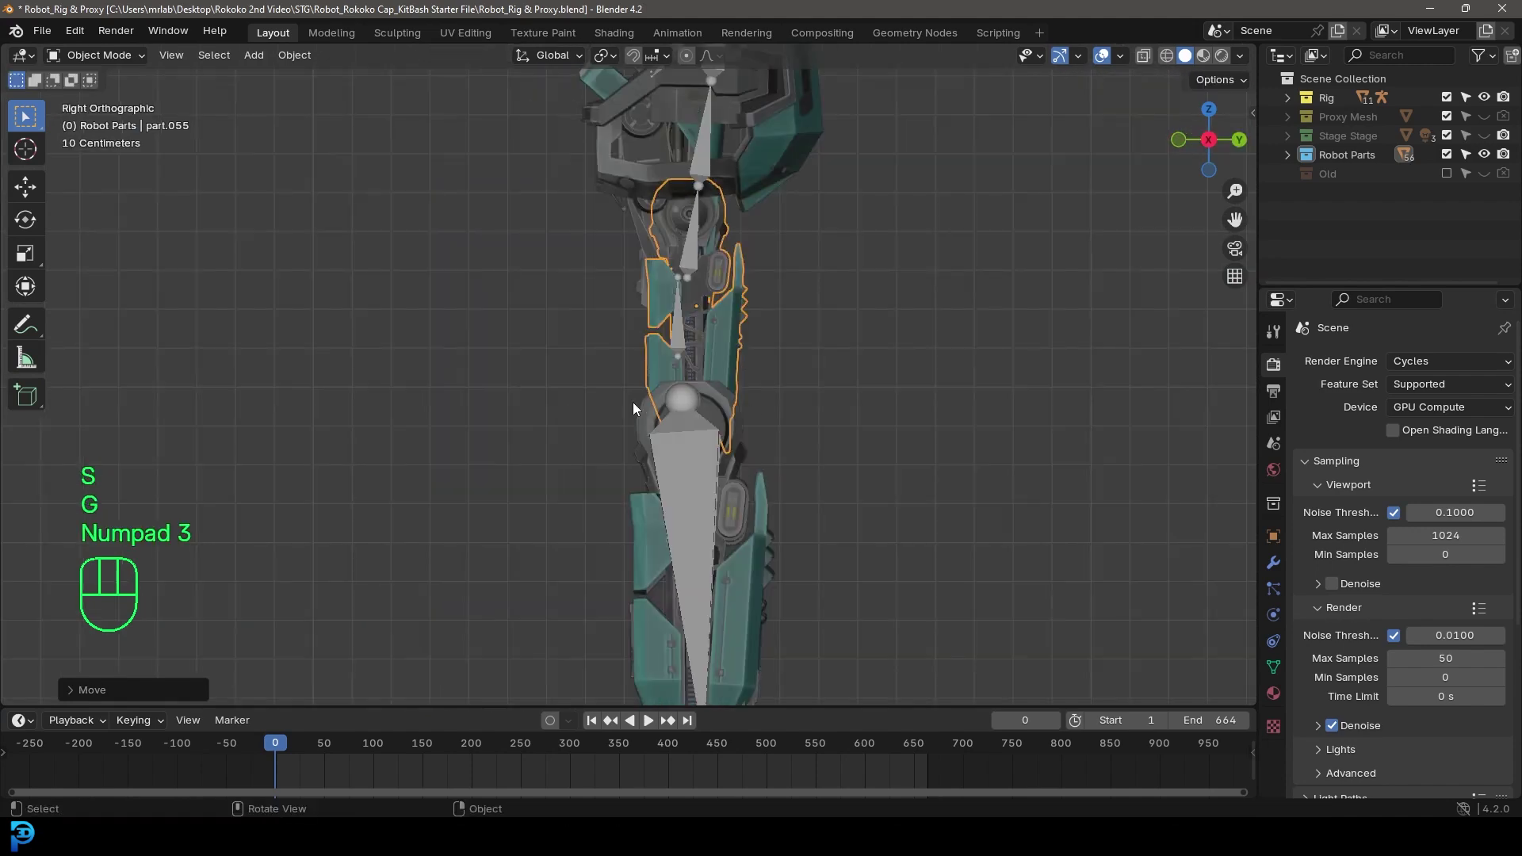
{"action": "key", "text": "KP_1"}
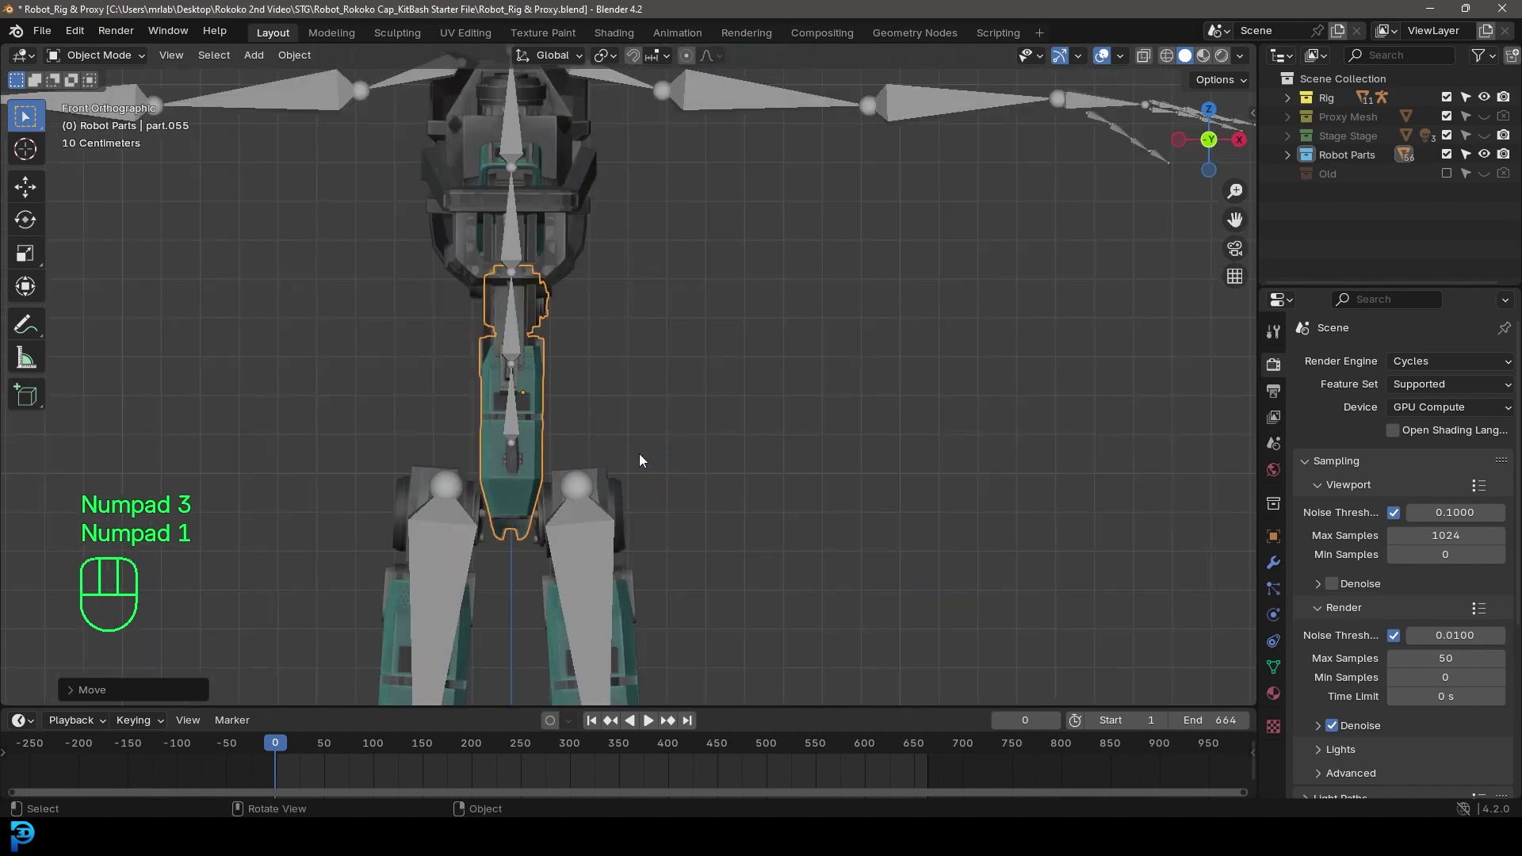
{"action": "left_click", "coordinate": [525, 340], "text": "shift"}
{"action": "key", "text": "ctrl+Tab"}
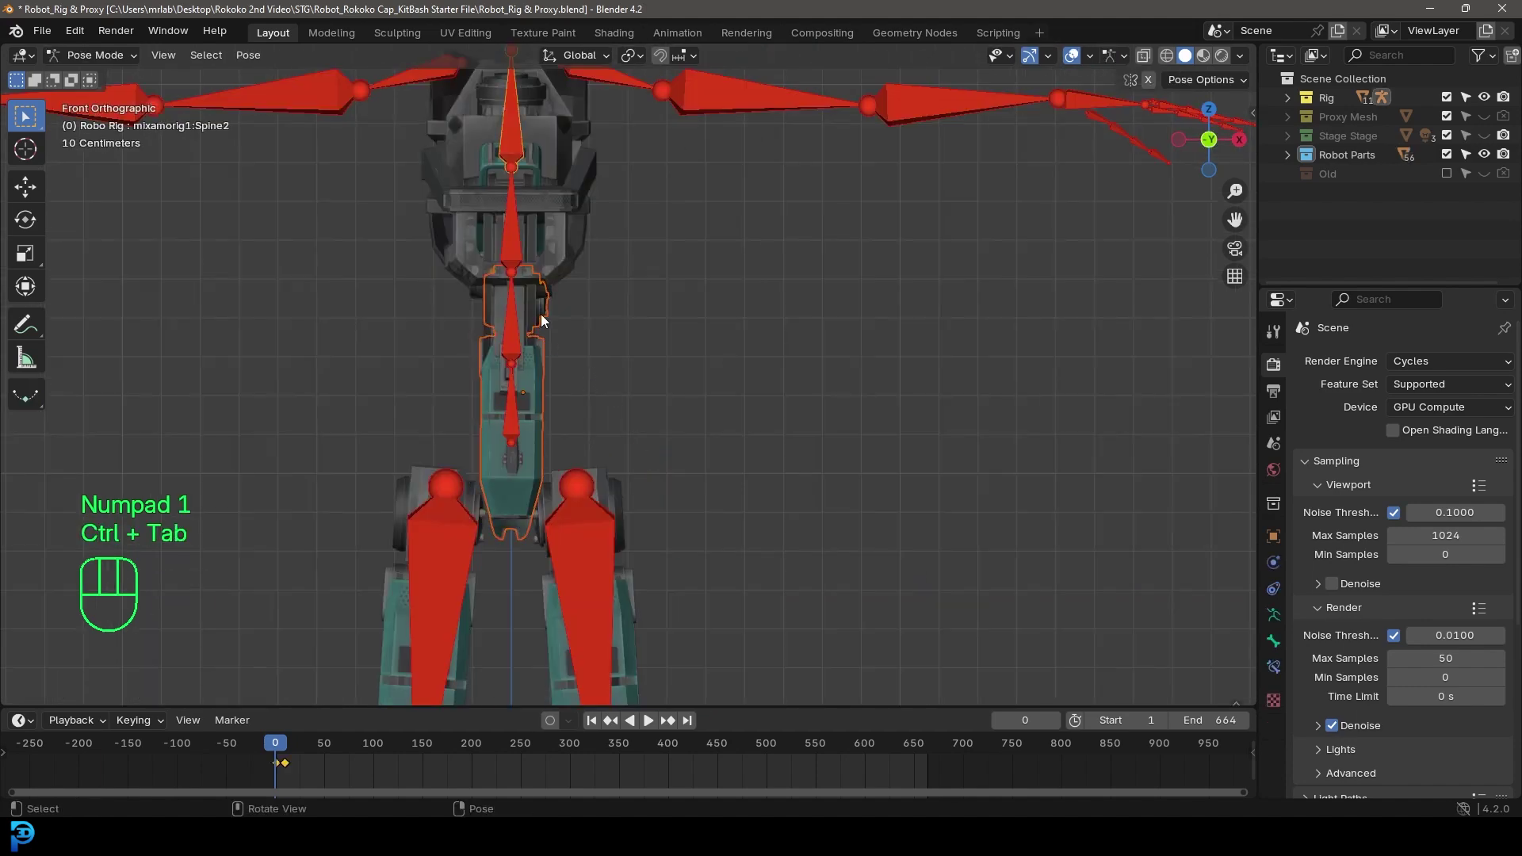
{"action": "middle_click_drag", "start_coordinate": [541, 315], "coordinate": [526, 335]}
{"action": "key", "text": "ctrl+p"}
{"action": "left_click", "coordinate": [497, 307]}
{"action": "middle_click_drag", "start_coordinate": [498, 306], "coordinate": [618, 347]}
{"action": "left_click", "coordinate": [94, 55]}
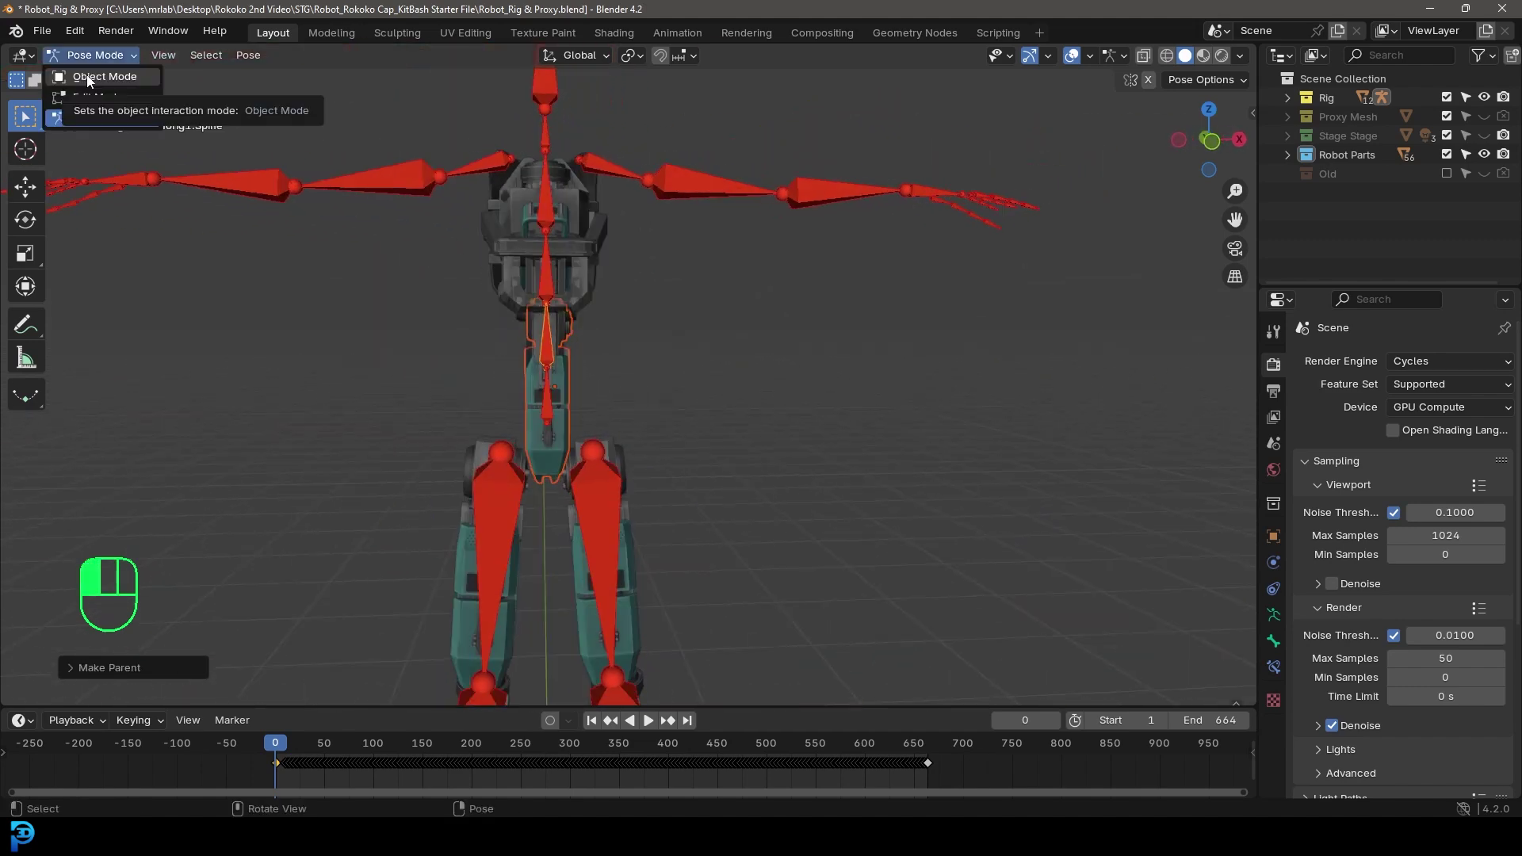
{"action": "left_click", "coordinate": [89, 77]}
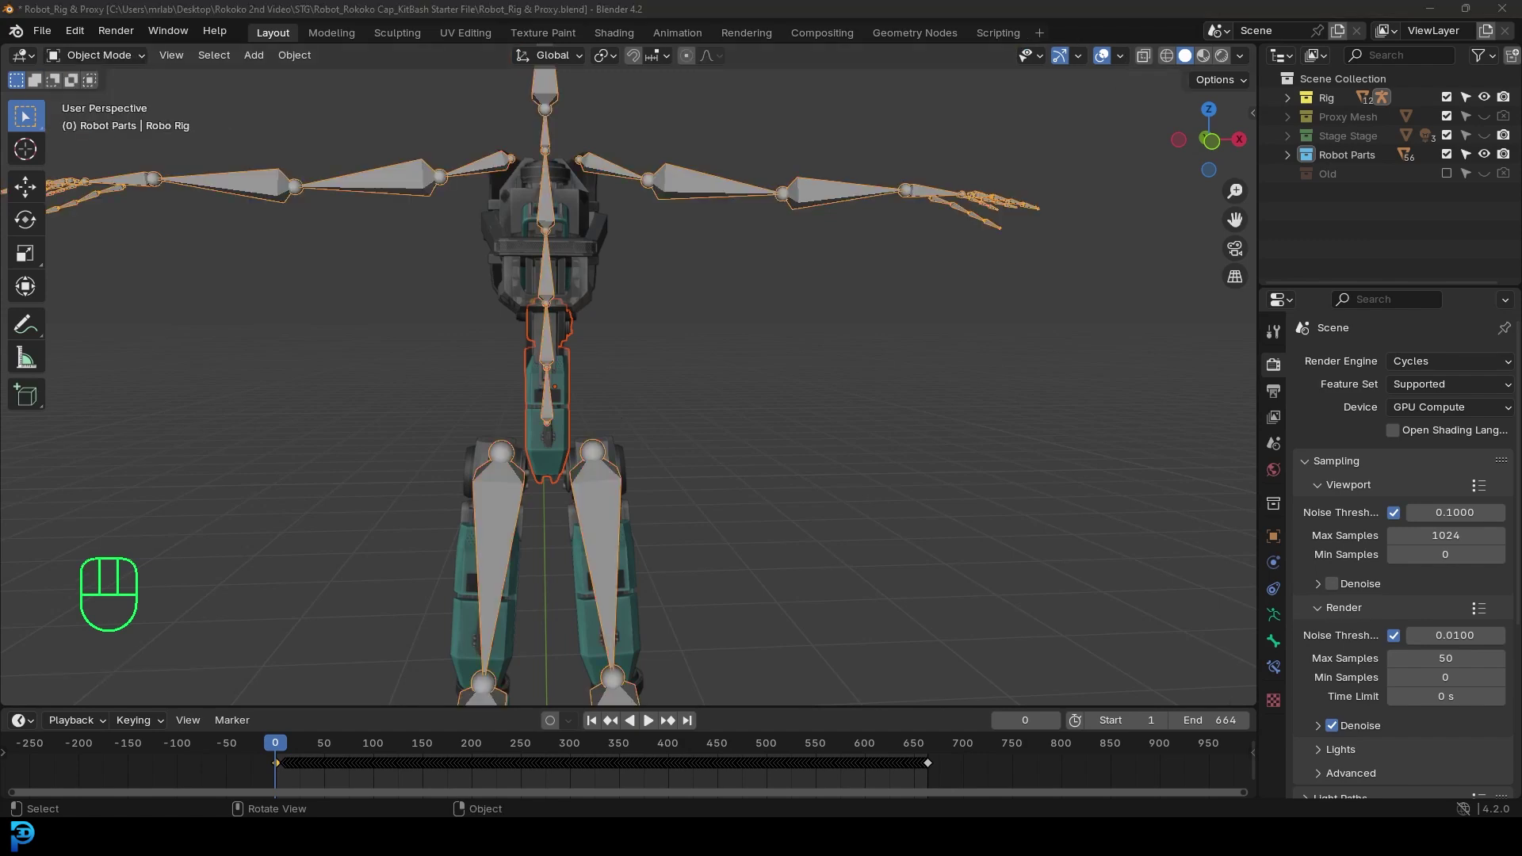
Duplicate the small arched kitbash part and place the copy over the rig's lower spine in front view.
{"action": "scroll", "coordinate": [594, 282], "scroll_direction": "up", "scroll_amount": 4}
{"action": "scroll", "coordinate": [649, 336], "scroll_direction": "down", "scroll_amount": 4}
{"action": "middle_click_drag", "start_coordinate": [649, 336], "coordinate": [715, 354]}
{"action": "scroll", "coordinate": [738, 359], "scroll_direction": "down", "scroll_amount": 3}
{"action": "middle_click_drag", "start_coordinate": [994, 384], "coordinate": [723, 397], "text": "shift"}
{"action": "scroll", "coordinate": [723, 388], "scroll_direction": "down", "scroll_amount": 4}
{"action": "middle_click_drag", "start_coordinate": [761, 273], "coordinate": [592, 439], "text": "shift"}
{"action": "scroll", "coordinate": [783, 336], "scroll_direction": "up", "scroll_amount": 3}
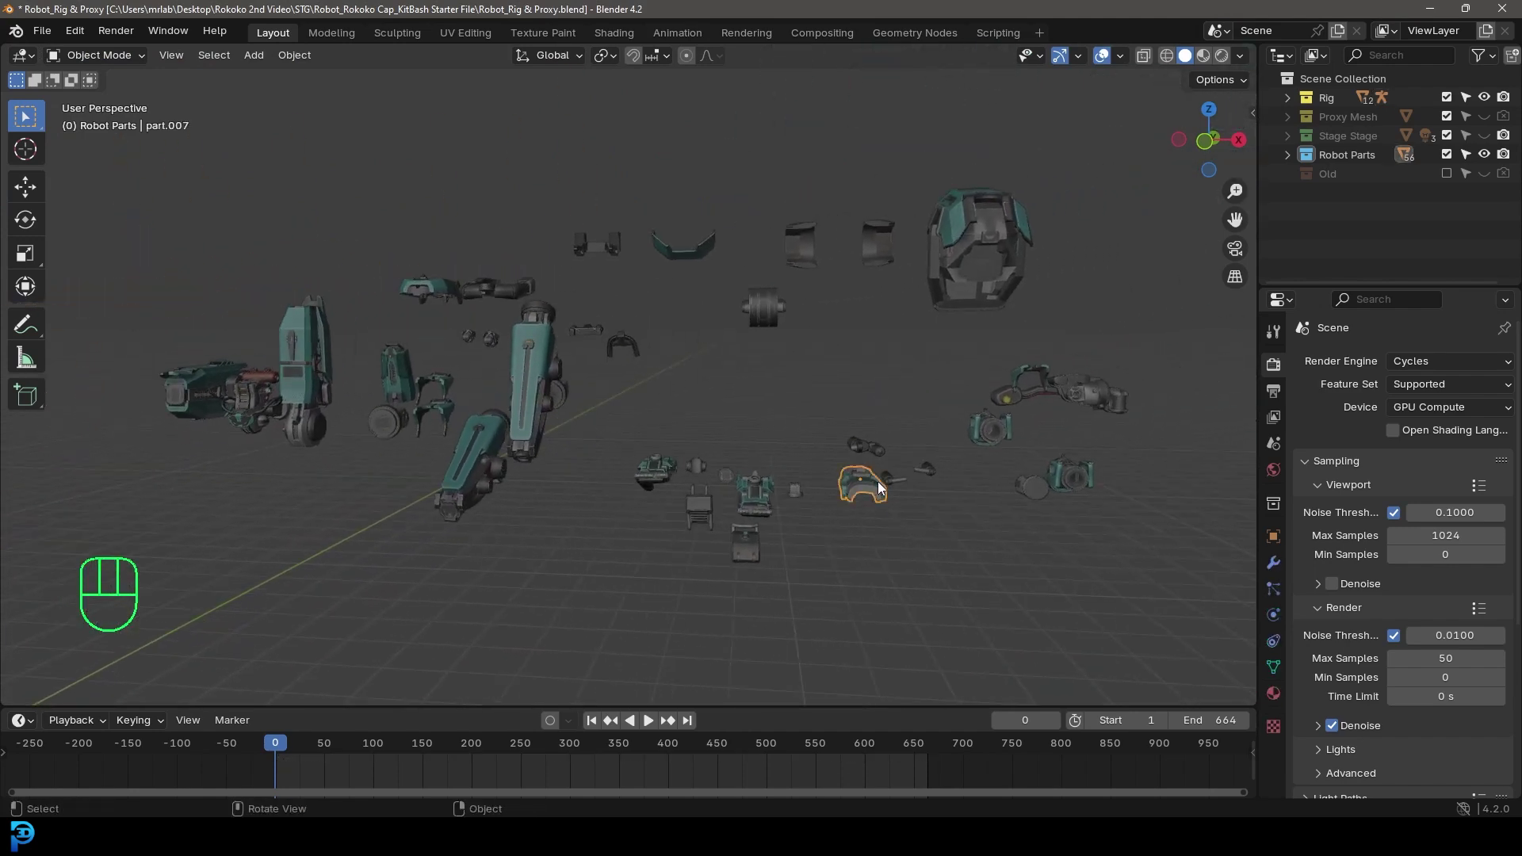
{"action": "middle_click_drag", "start_coordinate": [878, 482], "coordinate": [796, 520]}
{"action": "key", "text": "KP_1"}
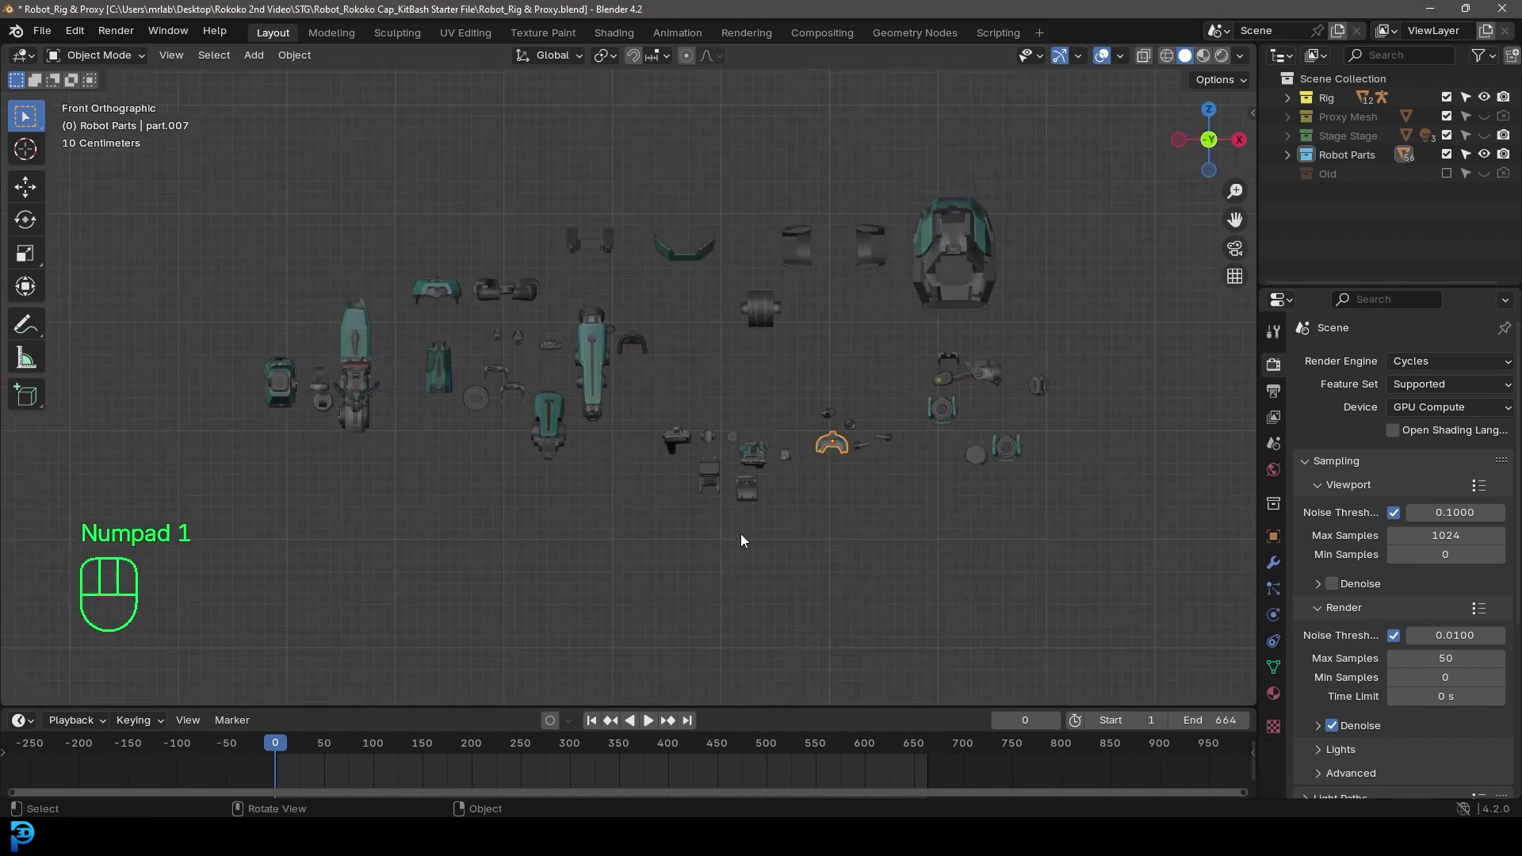
{"action": "key", "text": "shift+d"}
{"action": "left_click", "coordinate": [332, 525]}
{"action": "middle_click_drag", "start_coordinate": [332, 525], "coordinate": [842, 427], "text": "shift"}
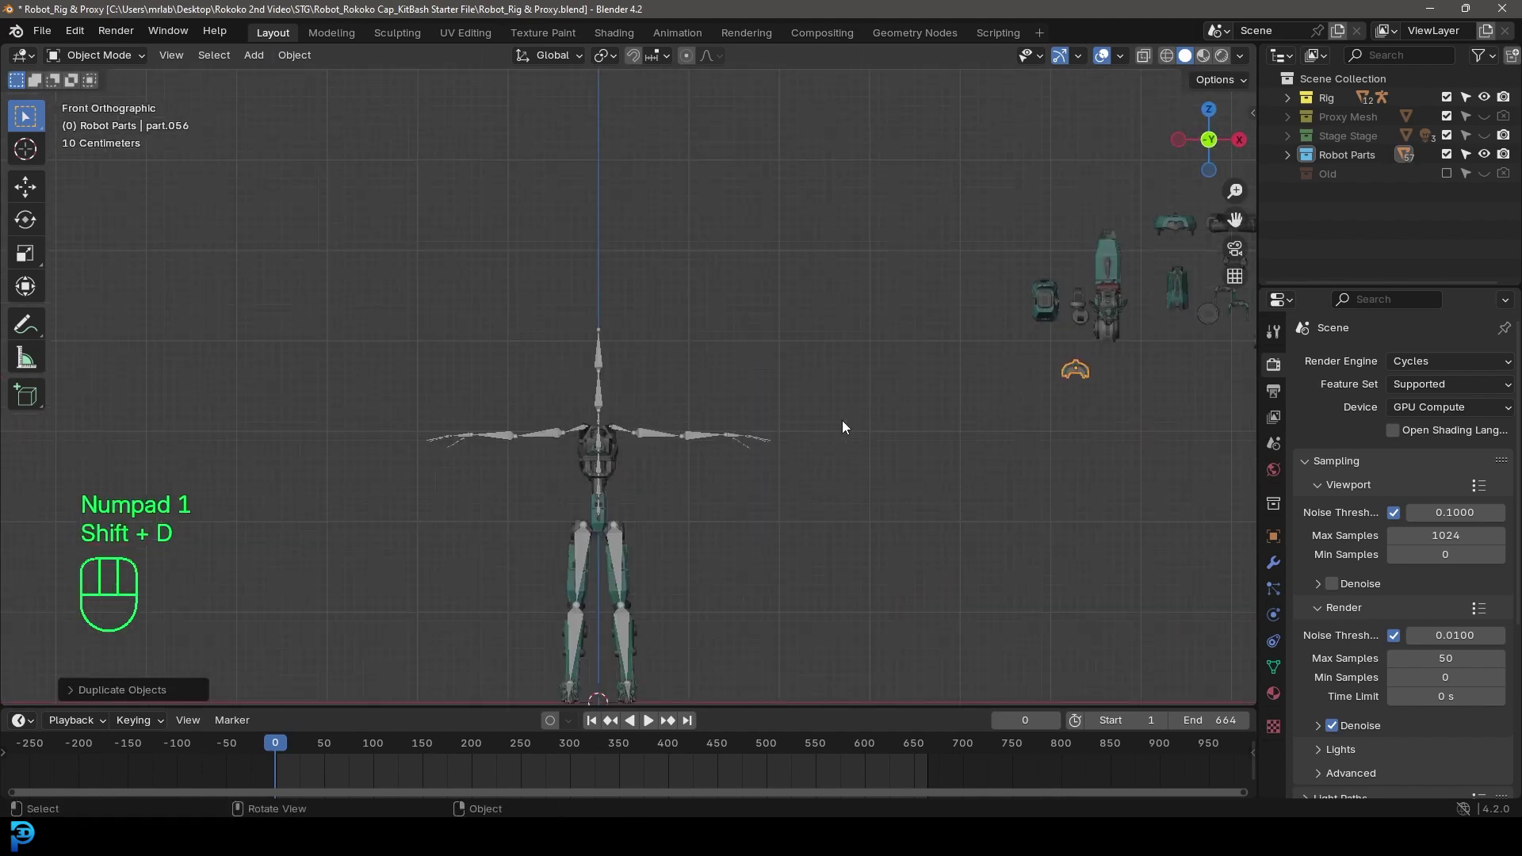
{"action": "key", "text": "g"}
{"action": "left_click", "coordinate": [353, 560]}
{"action": "middle_click_drag", "start_coordinate": [626, 578], "coordinate": [683, 452], "text": "shift"}
{"action": "scroll", "coordinate": [682, 404], "scroll_direction": "up", "scroll_amount": 8}
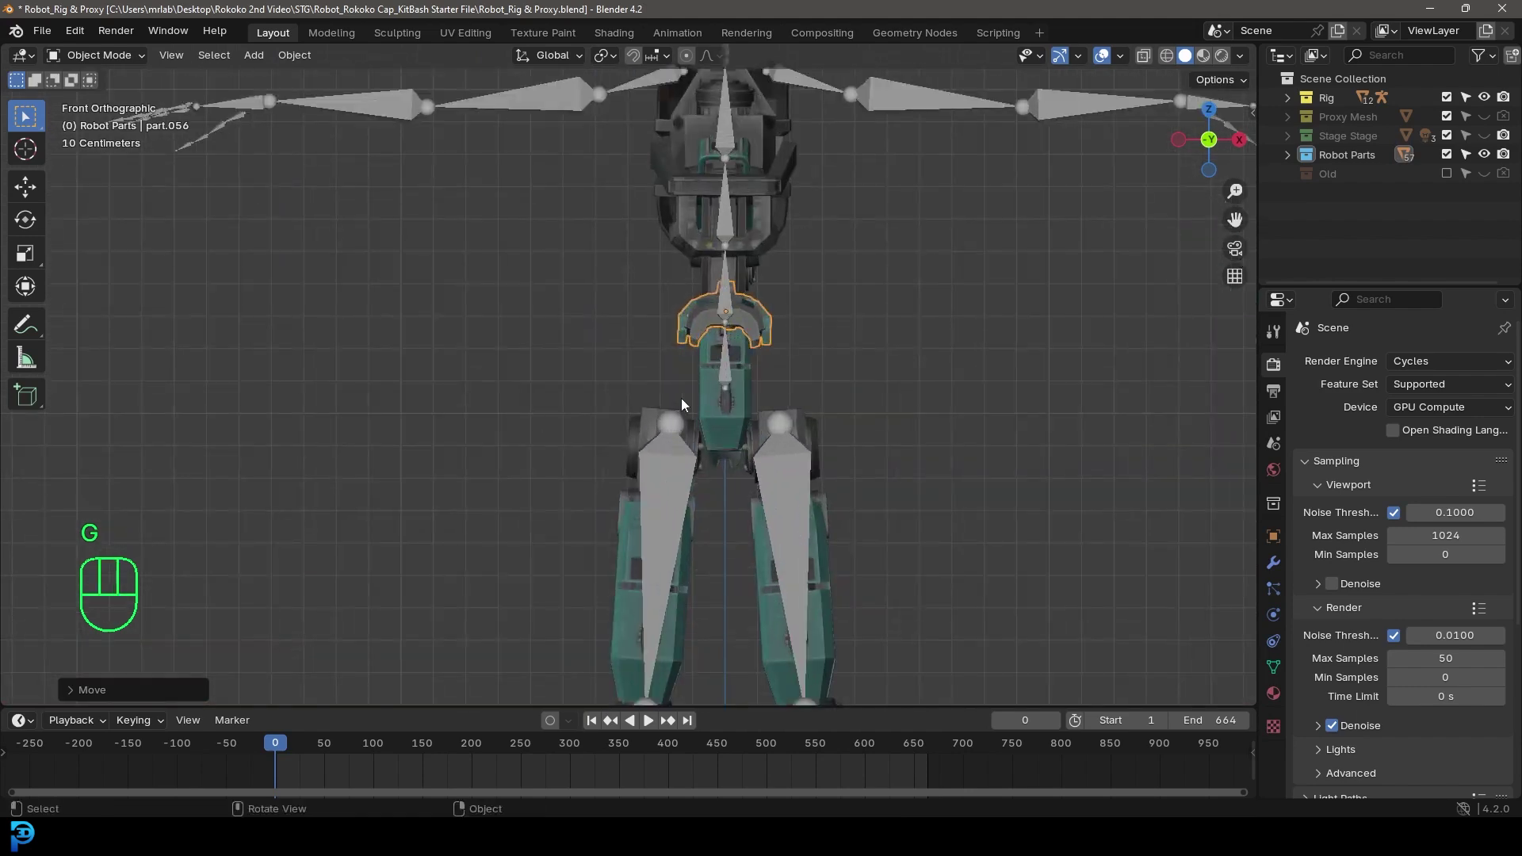
Rotate the arched part upright in the right side view, enlarge it and move it against the front of the abdomen.
{"action": "middle_click_drag", "start_coordinate": [731, 346], "coordinate": [658, 439], "text": "shift"}
{"action": "key", "text": "KP_3"}
{"action": "scroll", "coordinate": [674, 442], "scroll_direction": "down", "scroll_amount": 4}
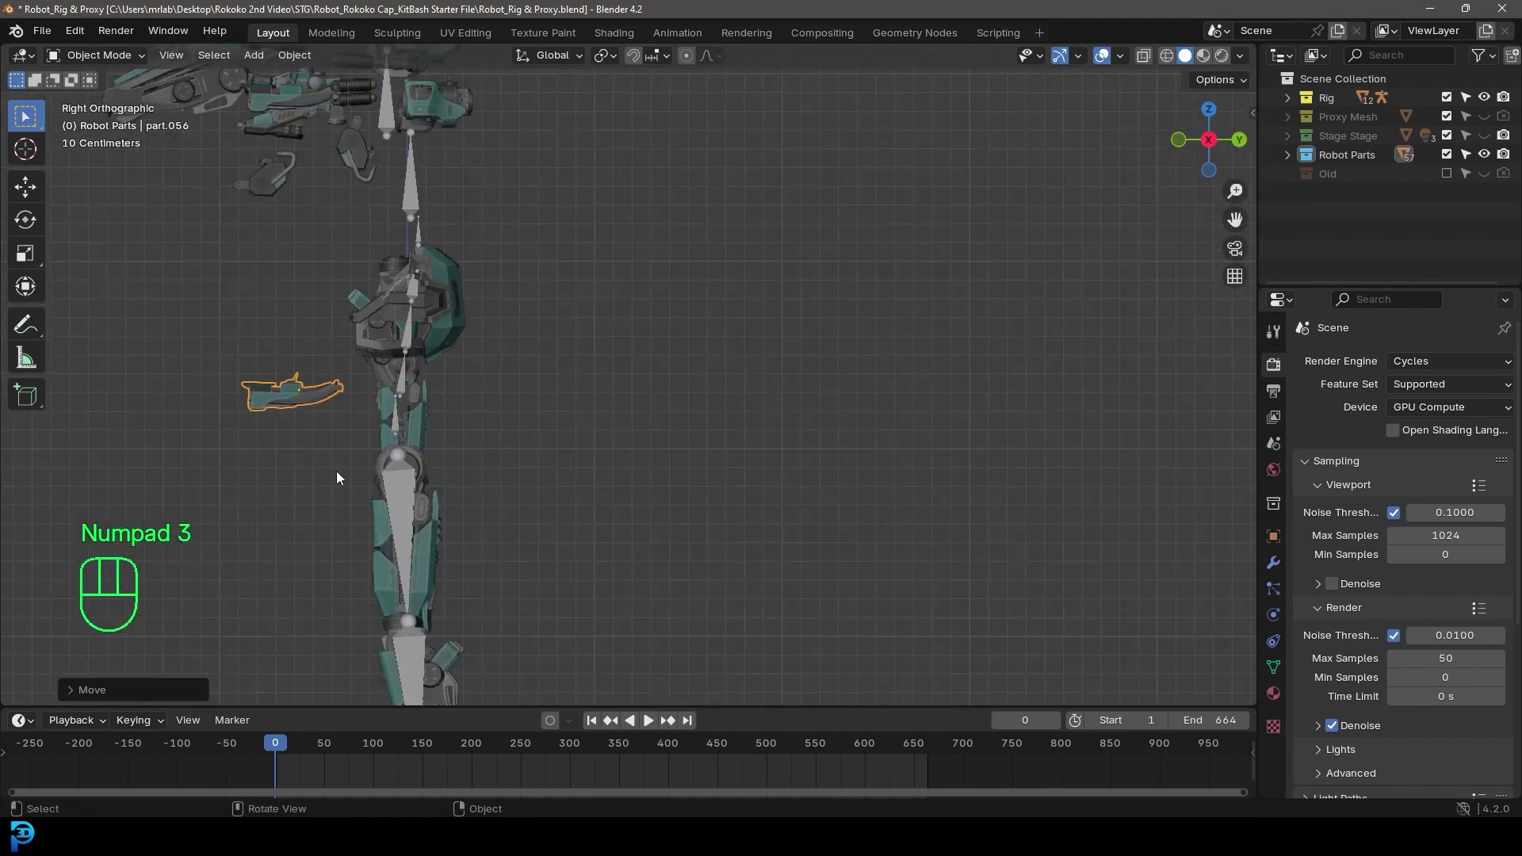
{"action": "middle_click_drag", "start_coordinate": [337, 473], "coordinate": [572, 487], "text": "shift"}
{"action": "scroll", "coordinate": [635, 511], "scroll_direction": "up", "scroll_amount": 2}
{"action": "key", "text": "r"}
{"action": "left_click", "coordinate": [547, 265]}
{"action": "key", "text": "s"}
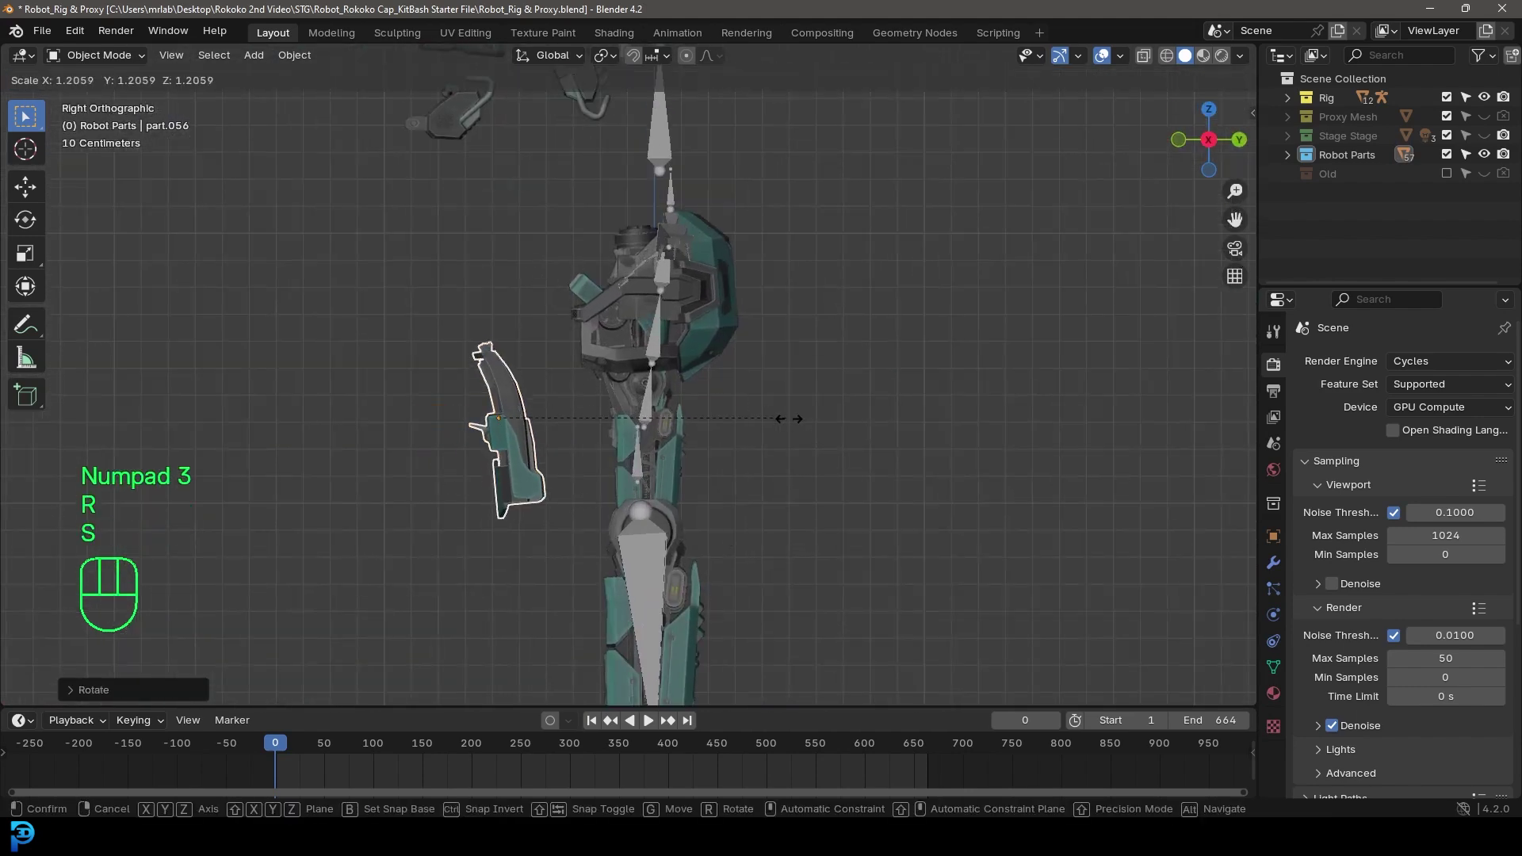
{"action": "left_click", "coordinate": [808, 435]}
{"action": "scroll", "coordinate": [808, 435], "scroll_direction": "up", "scroll_amount": 3}
{"action": "key", "text": "g"}
{"action": "left_click", "coordinate": [769, 480]}
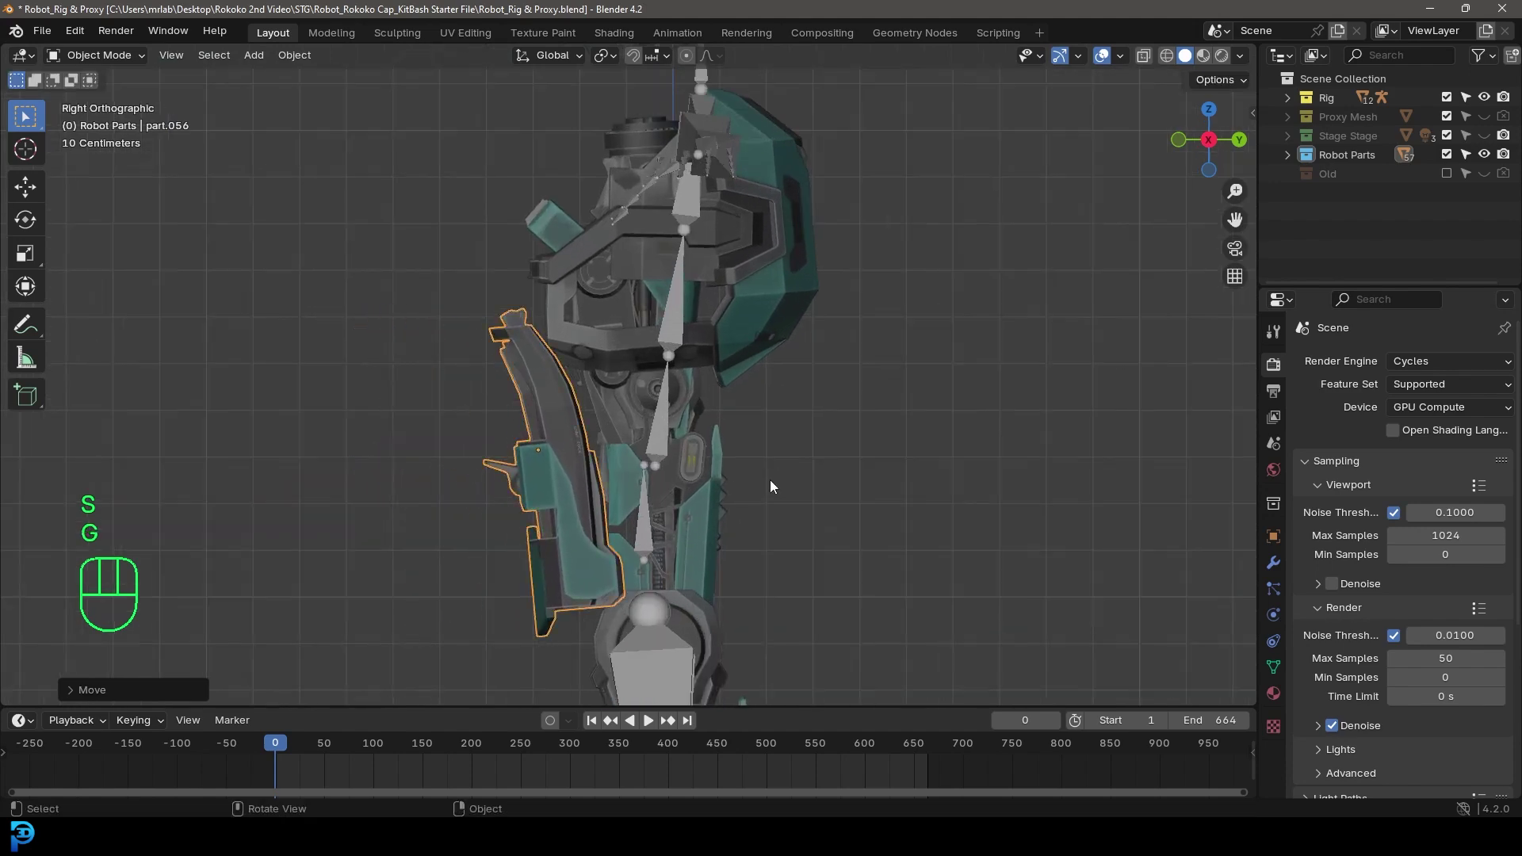
Scale the abdomen part down in front view and move it along the Y axis closer to the spine.
{"action": "key", "text": "KP_1"}
{"action": "key", "text": "s"}
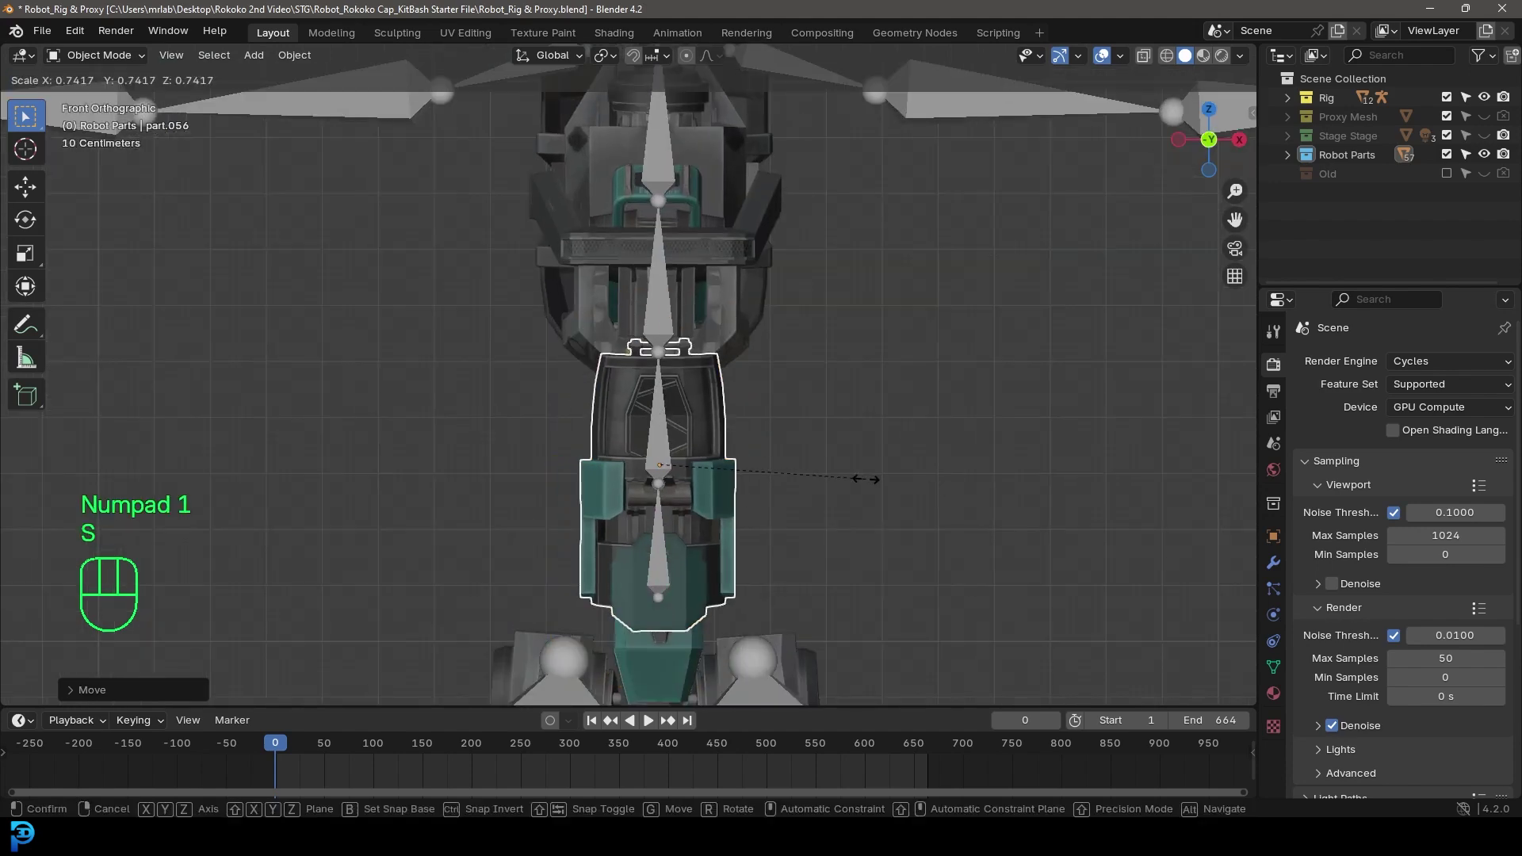
{"action": "left_click", "coordinate": [858, 475]}
{"action": "scroll", "coordinate": [858, 478], "scroll_direction": "down", "scroll_amount": 3}
{"action": "middle_click_drag", "start_coordinate": [857, 478], "coordinate": [640, 482]}
{"action": "scroll", "coordinate": [640, 482], "scroll_direction": "up", "scroll_amount": 3}
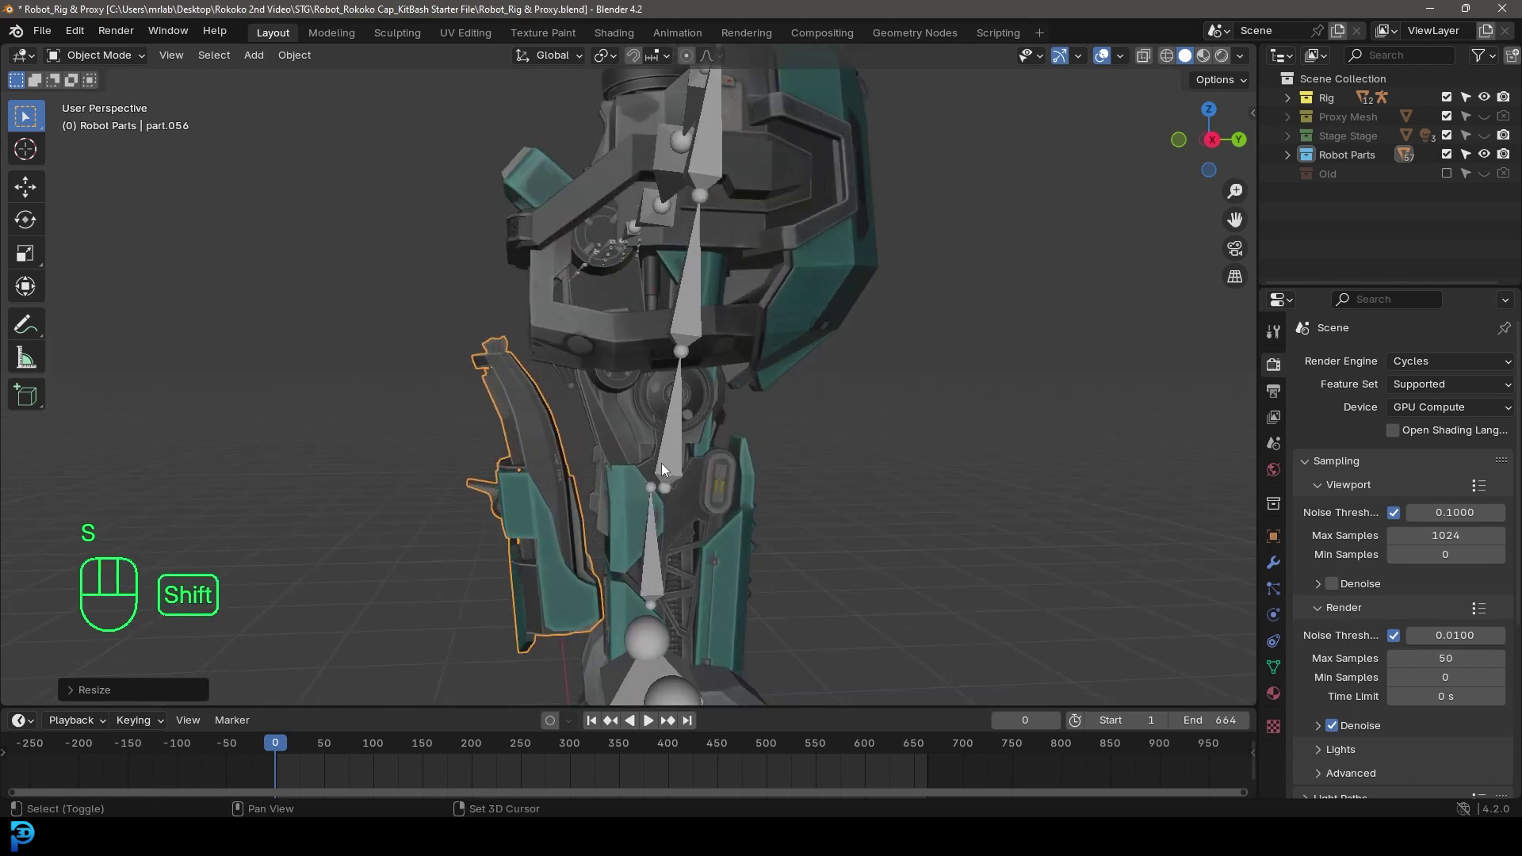
{"action": "key", "text": "g"}
{"action": "key", "text": "y"}
{"action": "left_click", "coordinate": [643, 490]}
Parent the abdomen part to the rig's Spine bone in Pose Mode, return to Object Mode and deselect everything.
{"action": "left_click", "coordinate": [666, 454]}
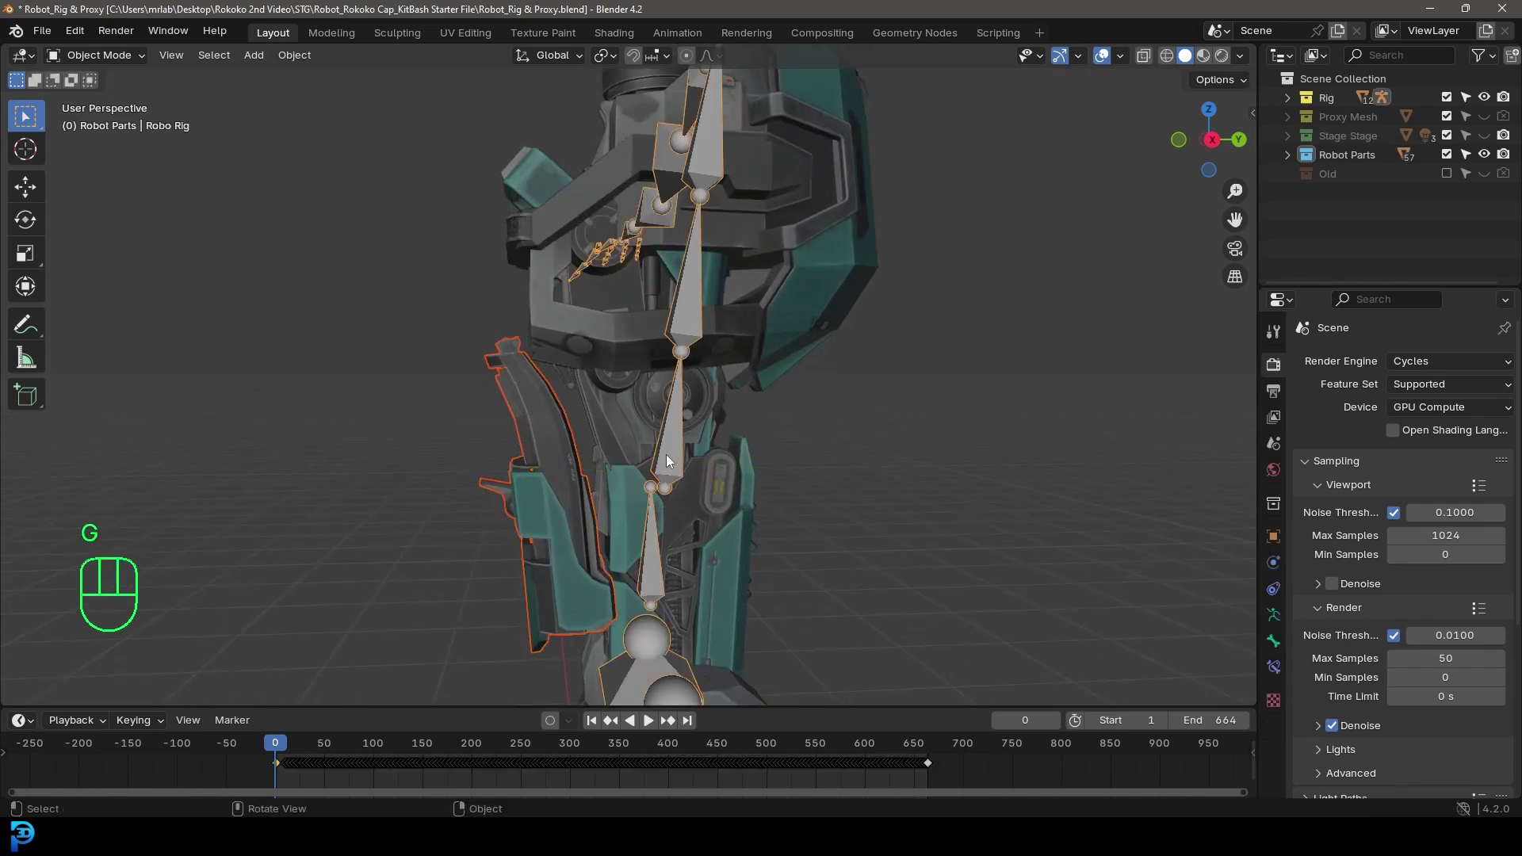
{"action": "key", "text": "ctrl+Tab"}
{"action": "middle_click_drag", "start_coordinate": [670, 457], "coordinate": [912, 469]}
{"action": "key", "text": "ctrl+p"}
{"action": "left_click", "coordinate": [669, 439]}
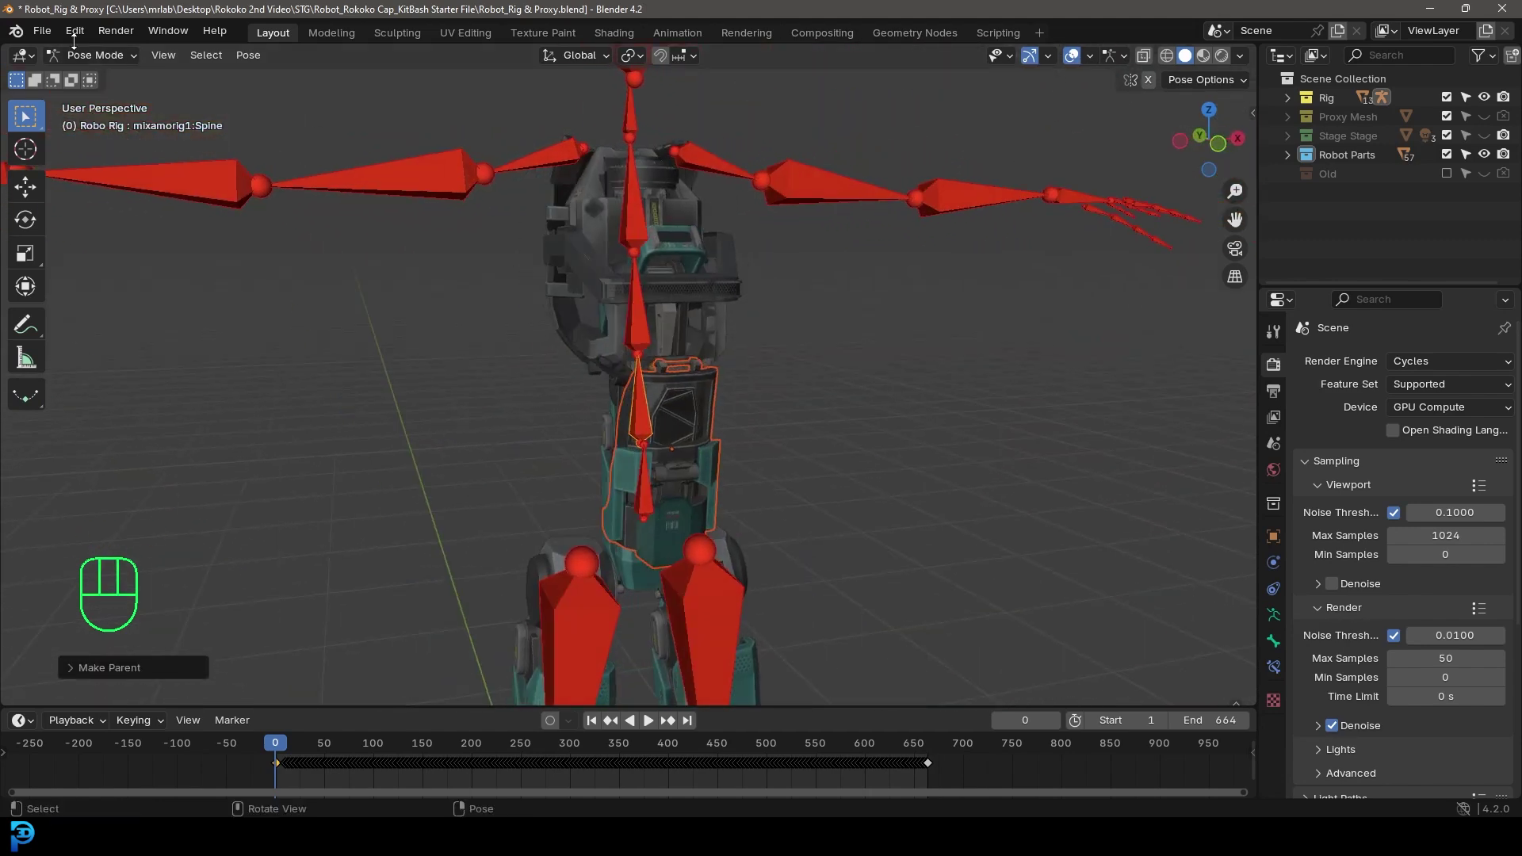
{"action": "left_click", "coordinate": [93, 76]}
{"action": "key", "text": "alt+a"}
Hide the Rig collection in the viewport and save the file.
{"action": "middle_click_drag", "start_coordinate": [693, 392], "coordinate": [658, 400]}
{"action": "left_click", "coordinate": [1484, 97]}
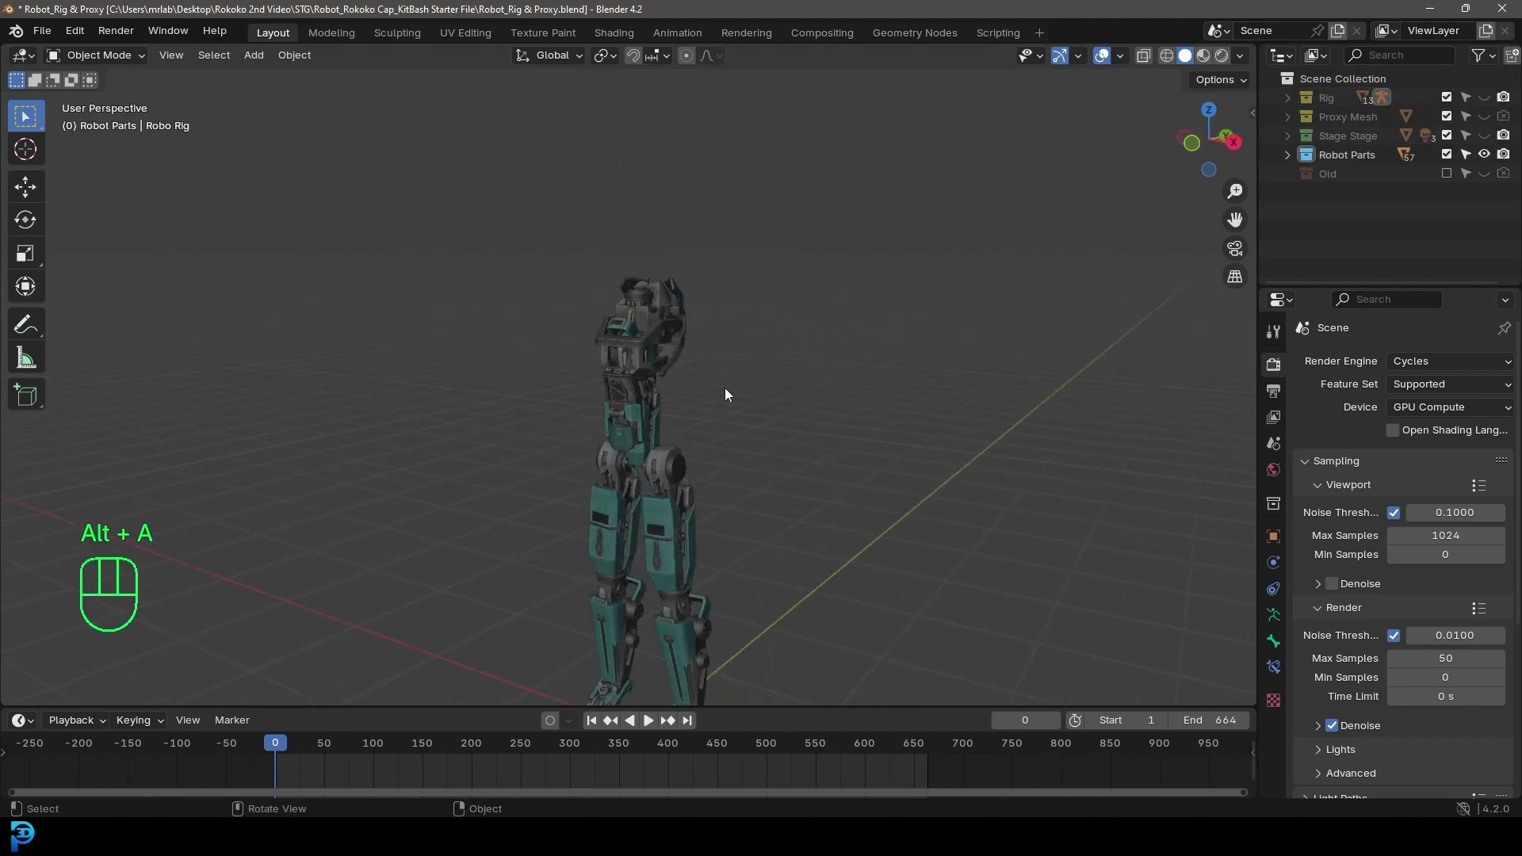
{"action": "key", "text": "ctrl+s"}
{"action": "key", "text": "ctrl+s"}
Play the animation from the front view to check how the parented torso, abdomen and leg parts follow the motion.
{"action": "key", "text": "KP_1"}
{"action": "middle_click_drag", "start_coordinate": [821, 466], "coordinate": [801, 413], "text": "shift"}
{"action": "scroll", "coordinate": [706, 499], "scroll_direction": "up", "scroll_amount": 1}
{"action": "middle_click_drag", "start_coordinate": [732, 525], "coordinate": [790, 483], "text": "shift"}
{"action": "key", "text": "space"}
{"action": "scroll", "coordinate": [771, 499], "scroll_direction": "down", "scroll_amount": 3}
{"action": "scroll", "coordinate": [696, 506], "scroll_direction": "up", "scroll_amount": 3}
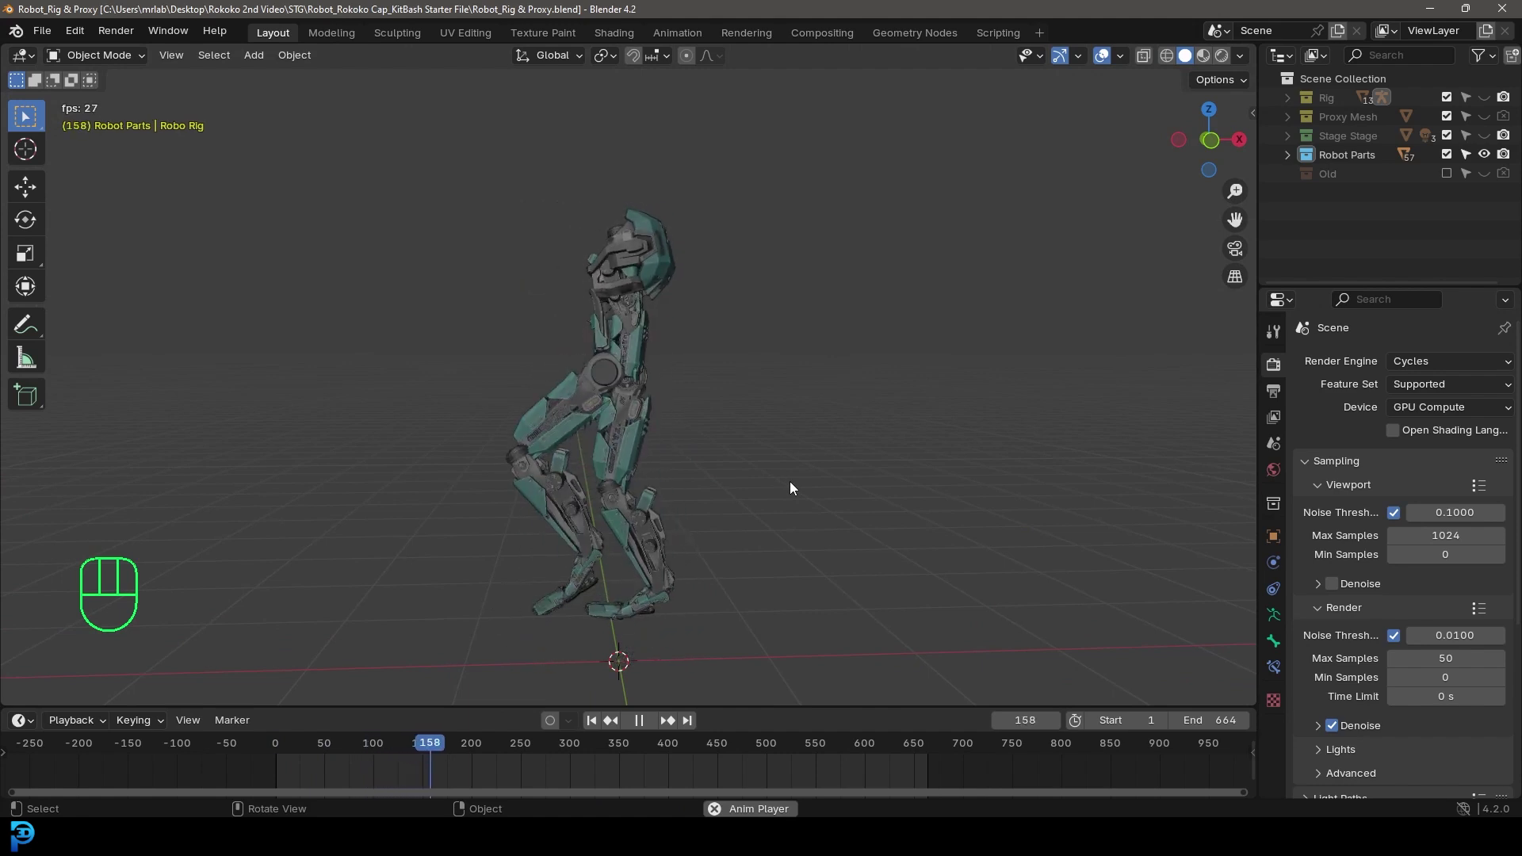
Save the file during playback, stop the animation and return to frame 1.
{"action": "scroll", "coordinate": [640, 250], "scroll_direction": "up", "scroll_amount": 4}
{"action": "middle_click_drag", "start_coordinate": [640, 250], "coordinate": [534, 294]}
{"action": "middle_click_drag", "start_coordinate": [872, 273], "coordinate": [877, 312], "text": "shift"}
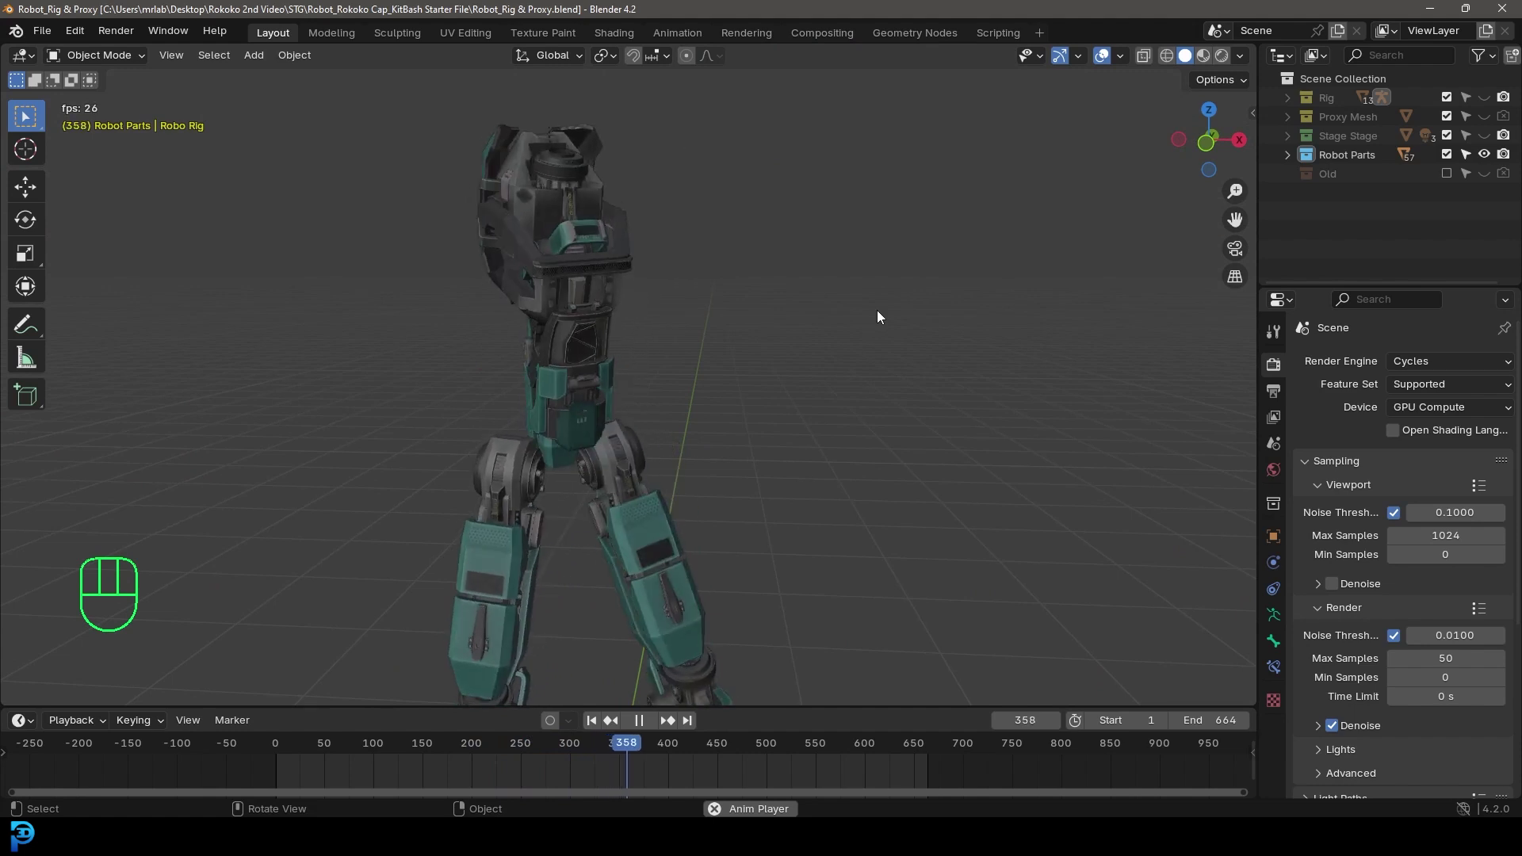
{"action": "key", "text": "ctrl+s"}
{"action": "key", "text": "ctrl+s"}
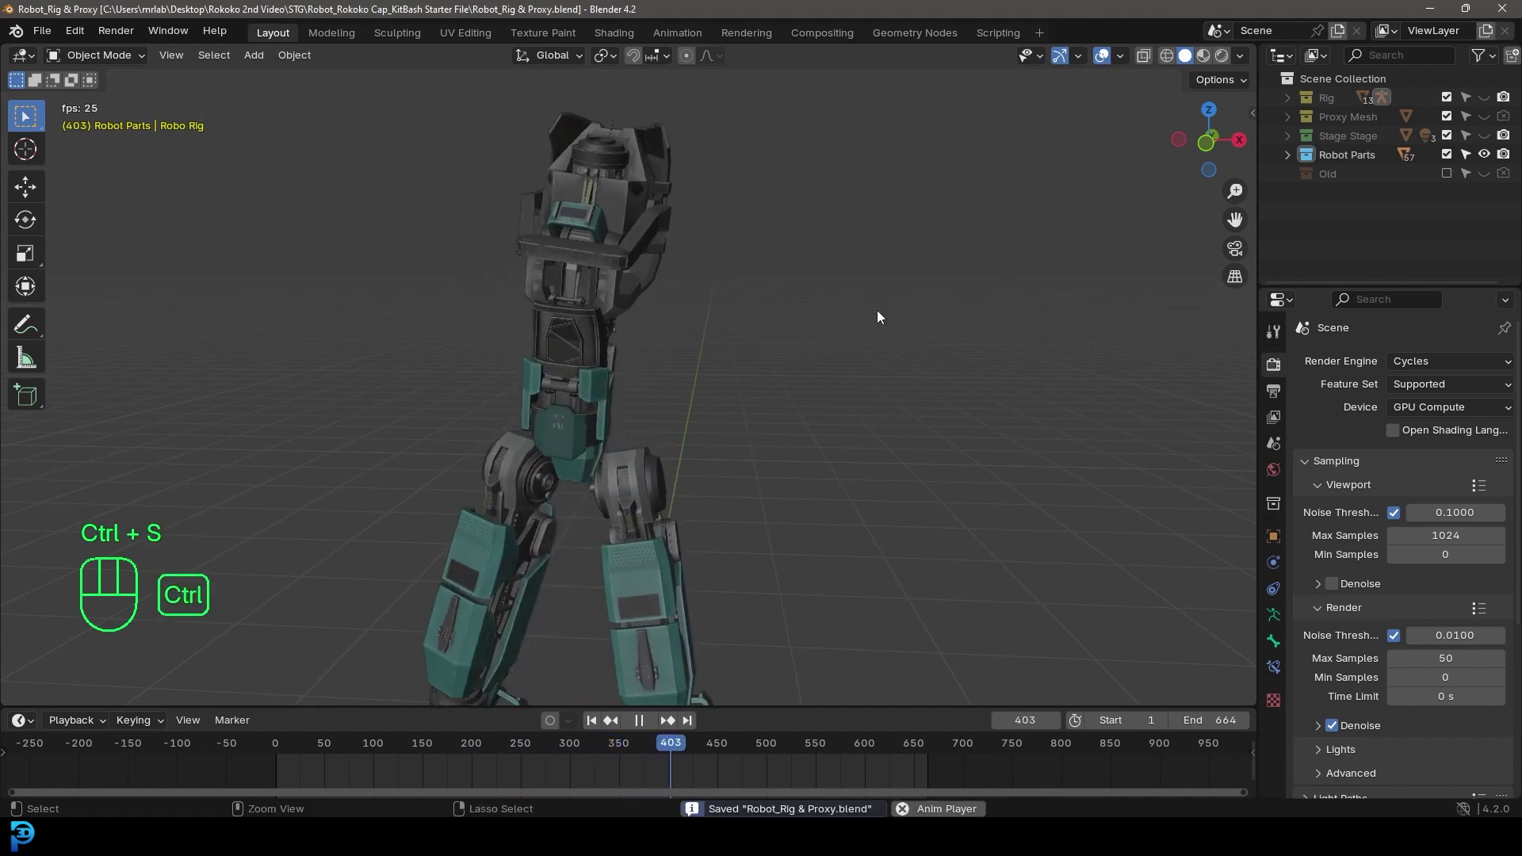
{"action": "key", "text": "space"}
{"action": "key", "text": "shift+Left"}
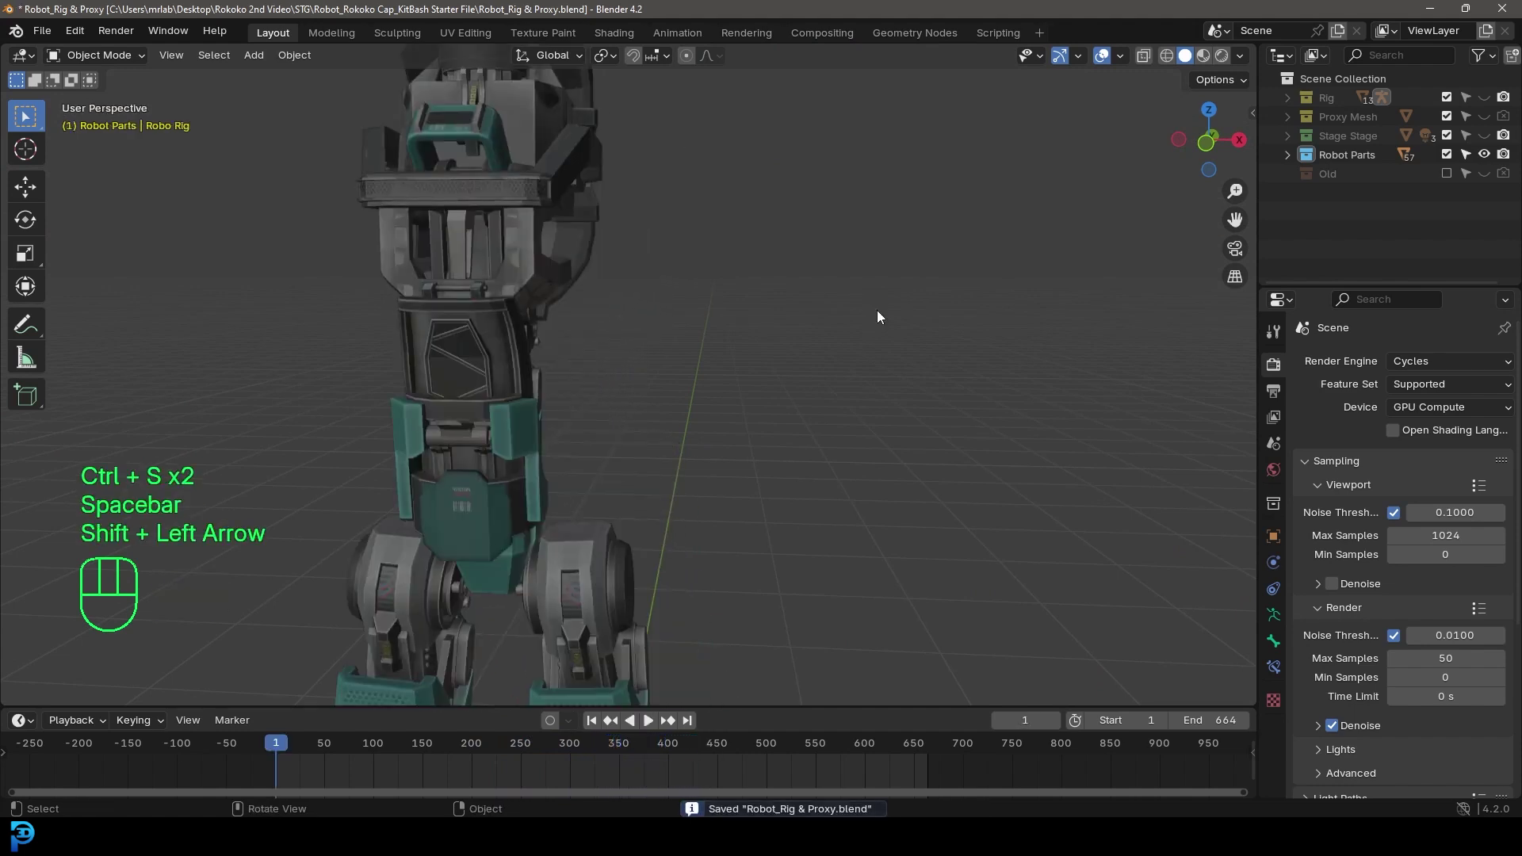
Make the Rig collection visible again in front view.
{"action": "key", "text": "KP_1"}
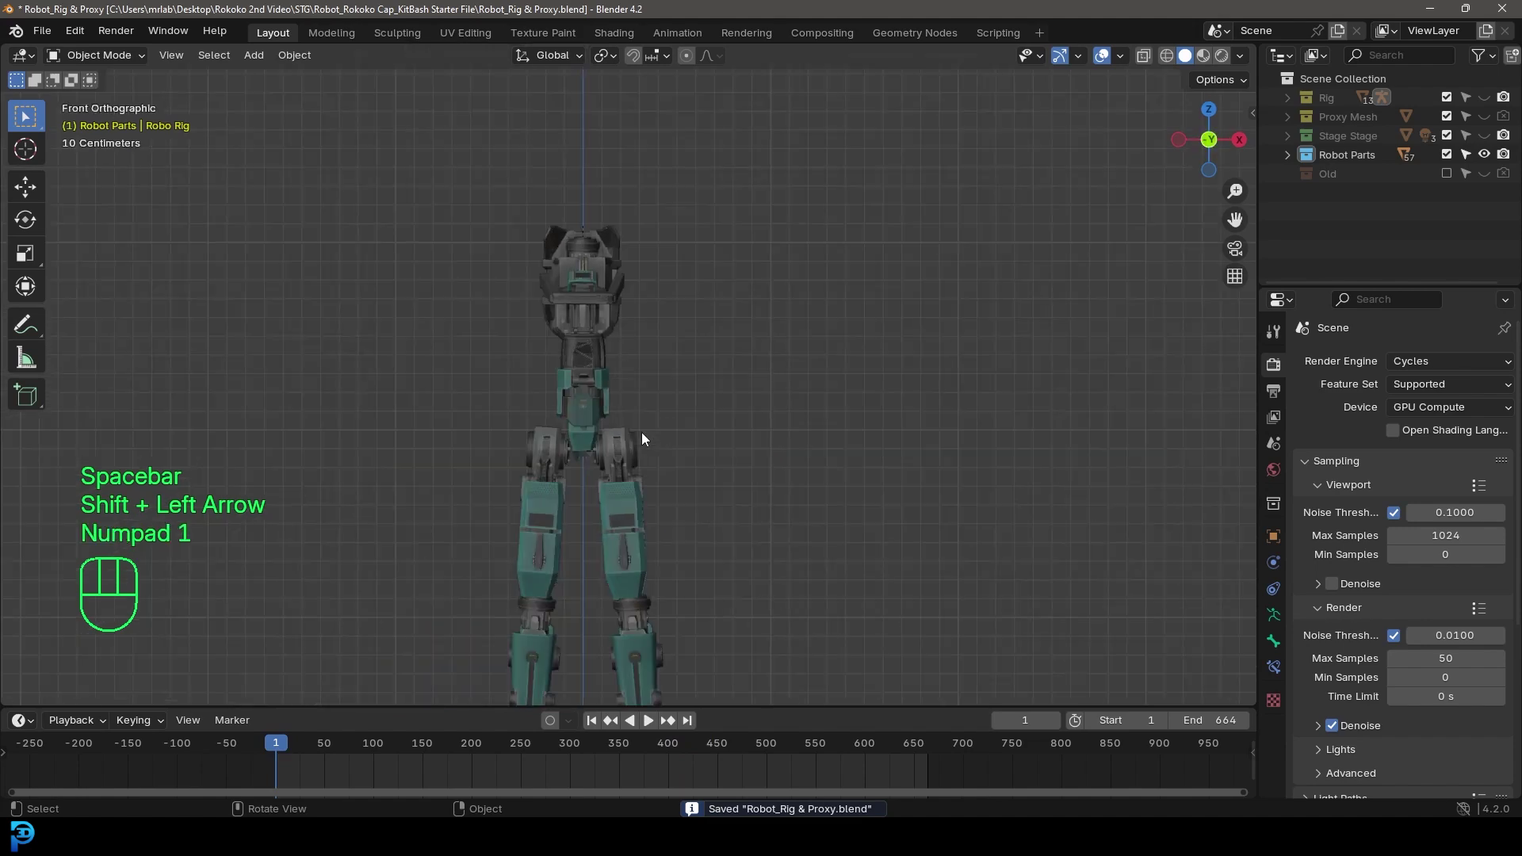
{"action": "scroll", "coordinate": [610, 349], "scroll_direction": "down", "scroll_amount": 3}
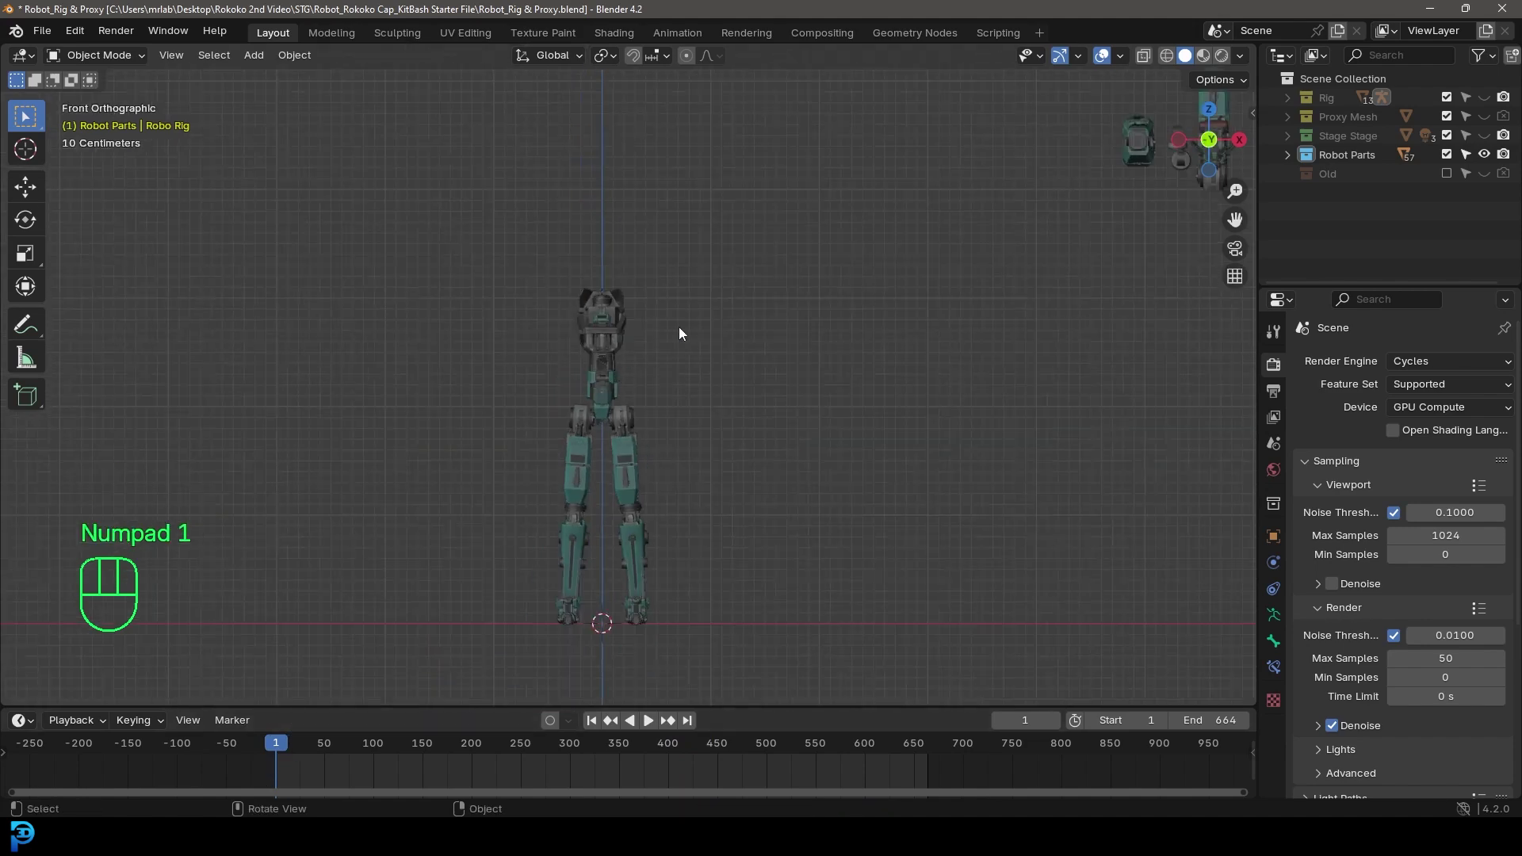
{"action": "left_click", "coordinate": [1485, 98]}
{"action": "scroll", "coordinate": [651, 384], "scroll_direction": "down", "scroll_amount": 4}
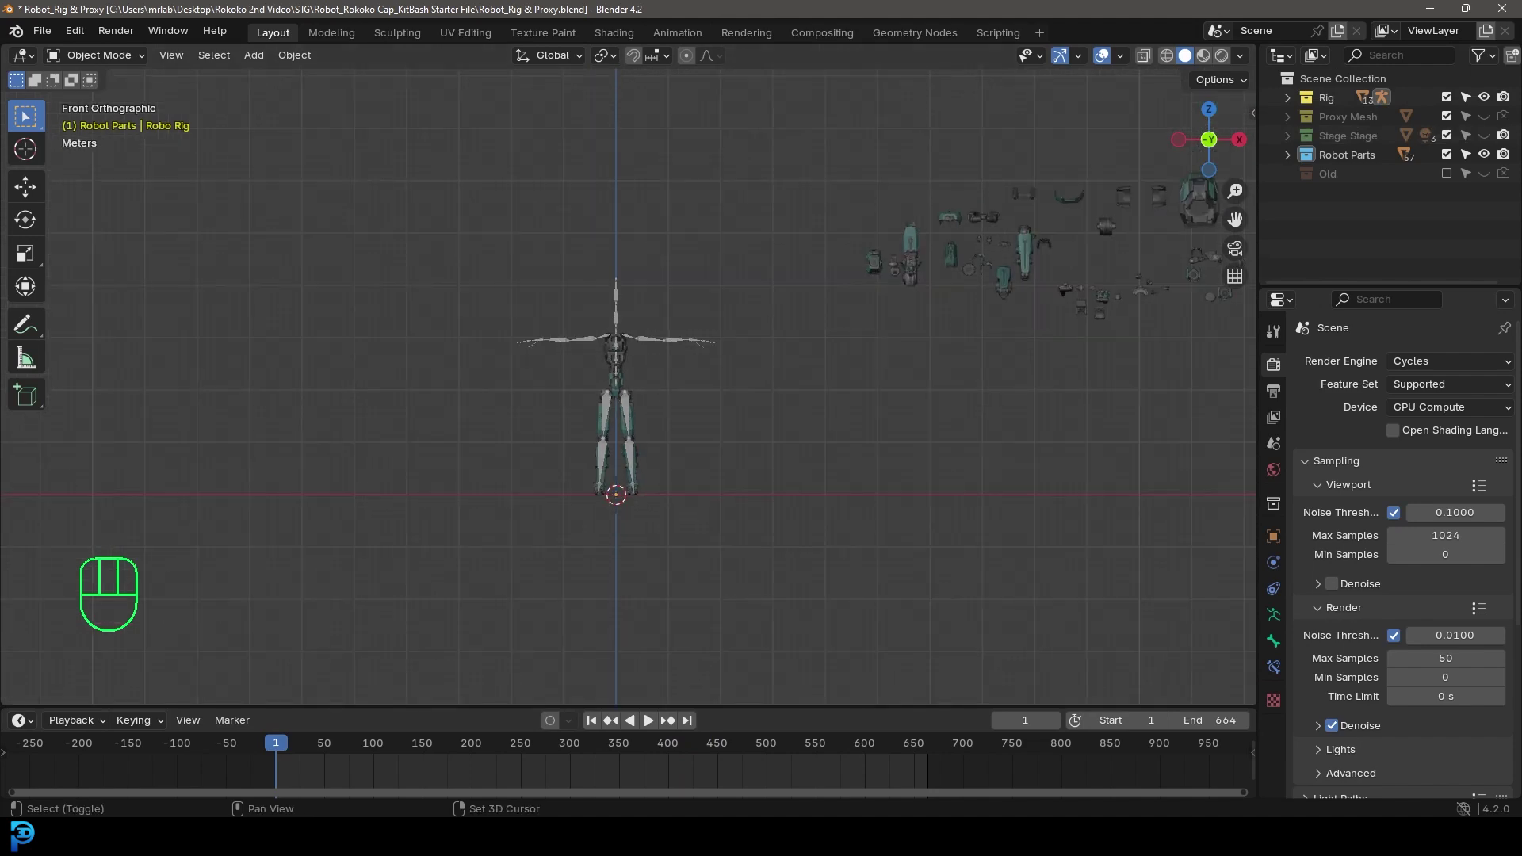
Duplicate the robot's left thigh part and place the copy just below the left upper arm bone.
{"action": "scroll", "coordinate": [696, 444], "scroll_direction": "up", "scroll_amount": 8}
{"action": "left_click", "coordinate": [666, 345]}
{"action": "middle_click_drag", "start_coordinate": [666, 346], "coordinate": [664, 566], "text": "shift"}
{"action": "scroll", "coordinate": [649, 444], "scroll_direction": "down", "scroll_amount": 3}
{"action": "scroll", "coordinate": [649, 417], "scroll_direction": "up", "scroll_amount": 1}
{"action": "middle_click_drag", "start_coordinate": [650, 420], "coordinate": [645, 523], "text": "shift"}
{"action": "scroll", "coordinate": [644, 523], "scroll_direction": "up", "scroll_amount": 2}
{"action": "key", "text": "shift+d"}
{"action": "left_click", "coordinate": [726, 255]}
{"action": "middle_click_drag", "start_coordinate": [726, 255], "coordinate": [715, 417], "text": "shift"}
Rotate the thigh copy sideways, scale it to about 0.6 and align it with the left upper arm bone in top view.
{"action": "key", "text": "r"}
{"action": "key", "text": "r"}
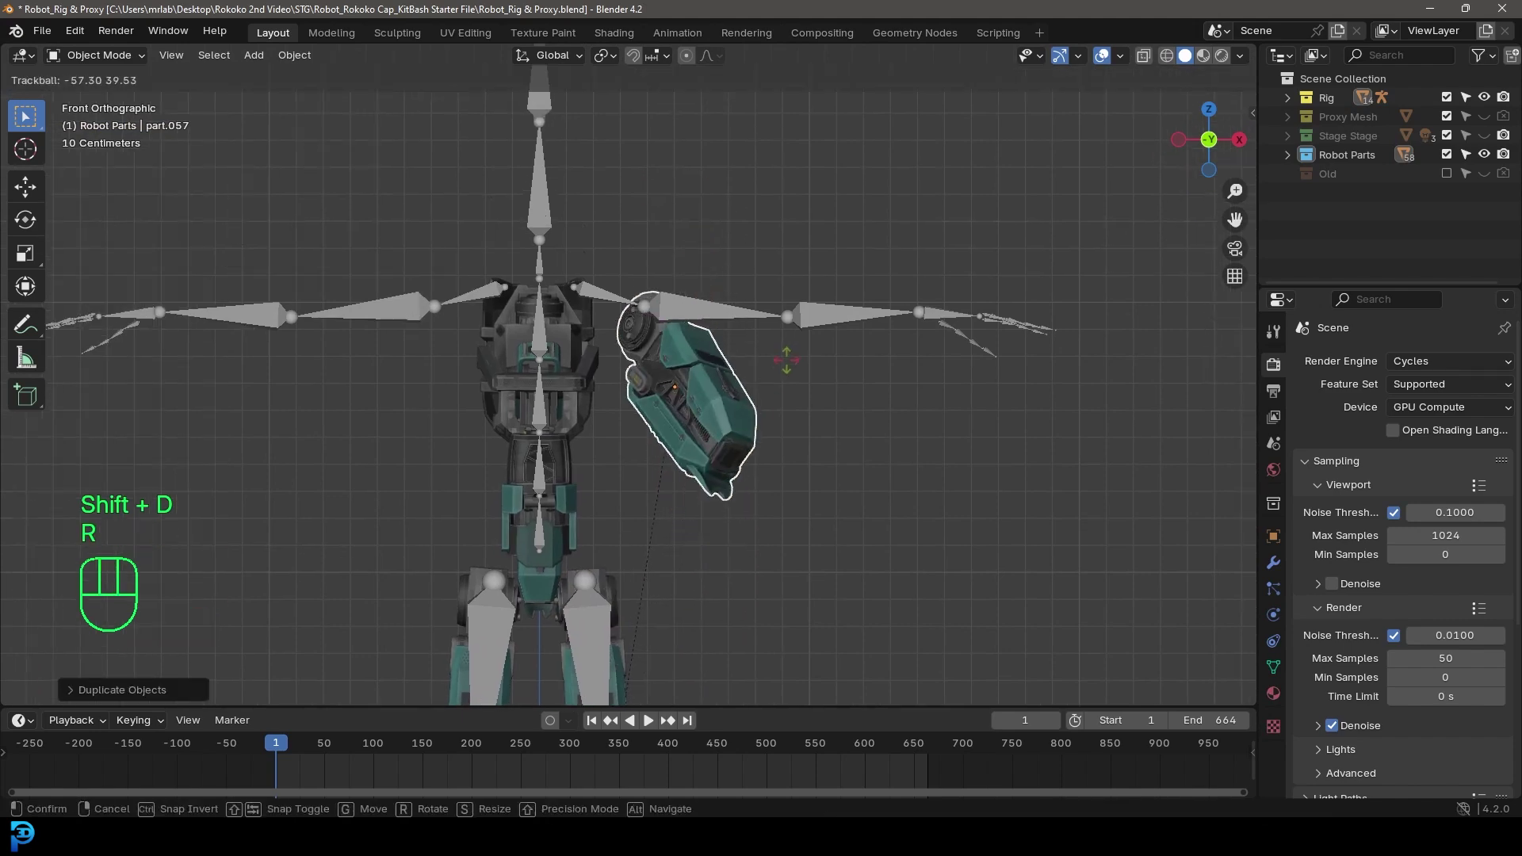
{"action": "left_click", "coordinate": [869, 282]}
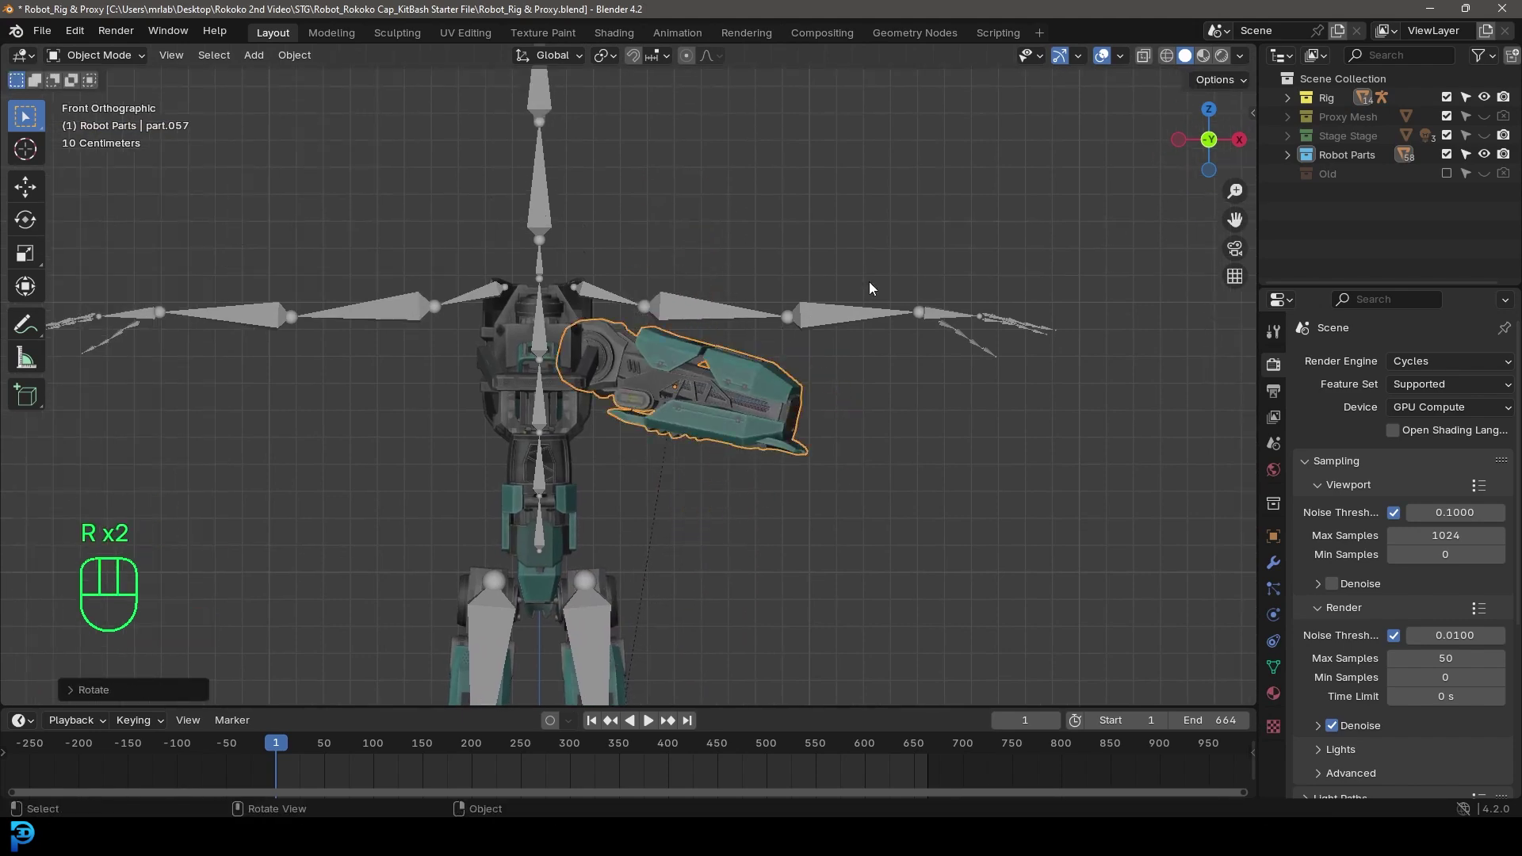
{"action": "key", "text": "KP_7"}
{"action": "scroll", "coordinate": [907, 536], "scroll_direction": "up", "scroll_amount": 2}
{"action": "key", "text": "g"}
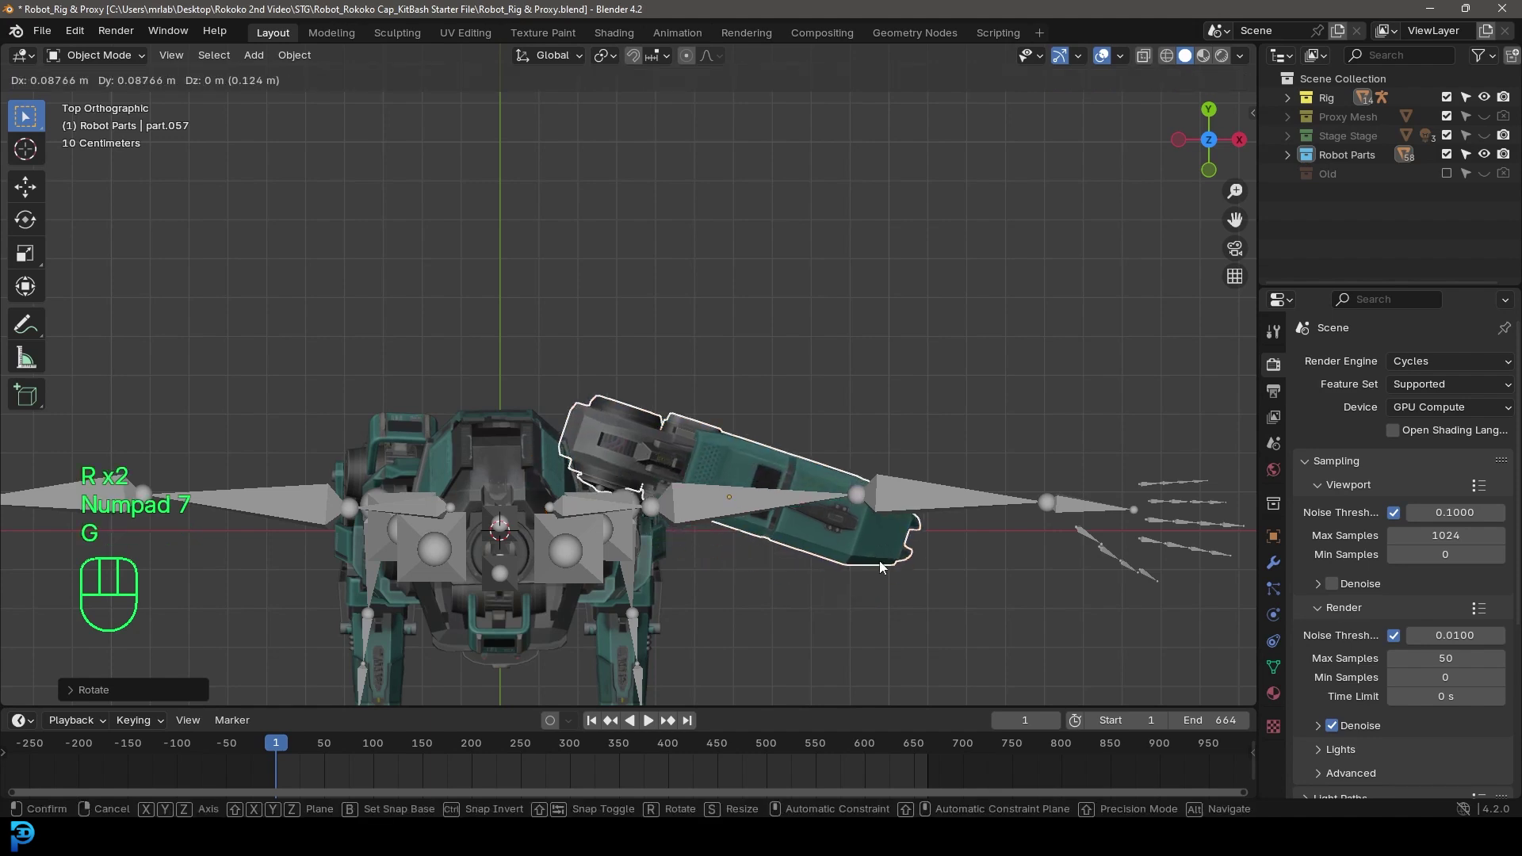
{"action": "key", "text": "r"}
{"action": "key", "text": "s"}
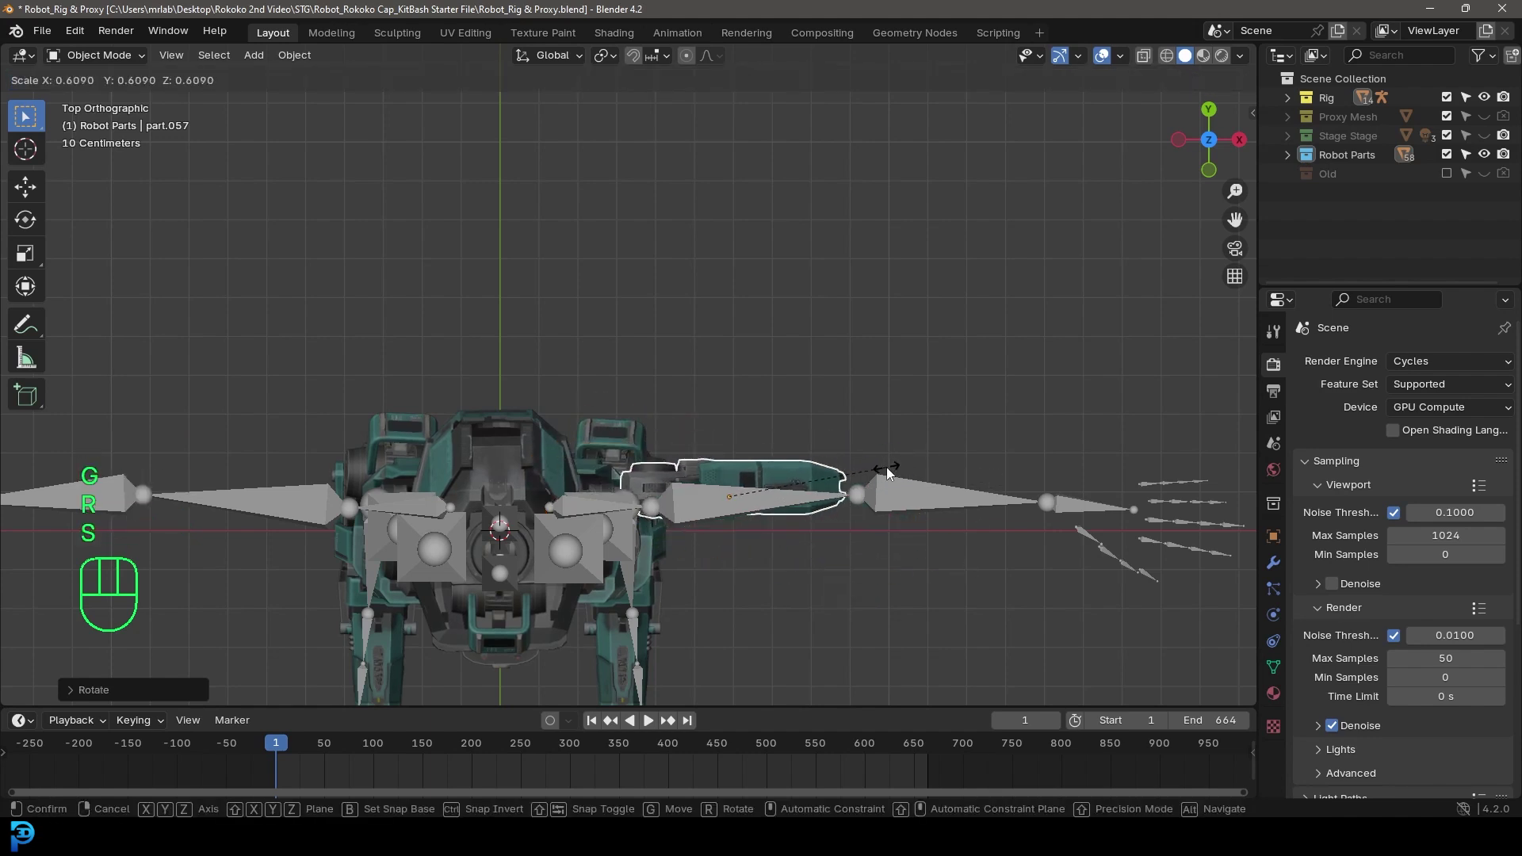
{"action": "key", "text": "g"}
{"action": "key", "text": "r"}
{"action": "left_click", "coordinate": [951, 476]}
Move and rotate the upper arm part in front view until it lies horizontally over the left upper arm bone.
{"action": "key", "text": "KP_1"}
{"action": "middle_click_drag", "start_coordinate": [951, 476], "coordinate": [787, 555], "text": "shift"}
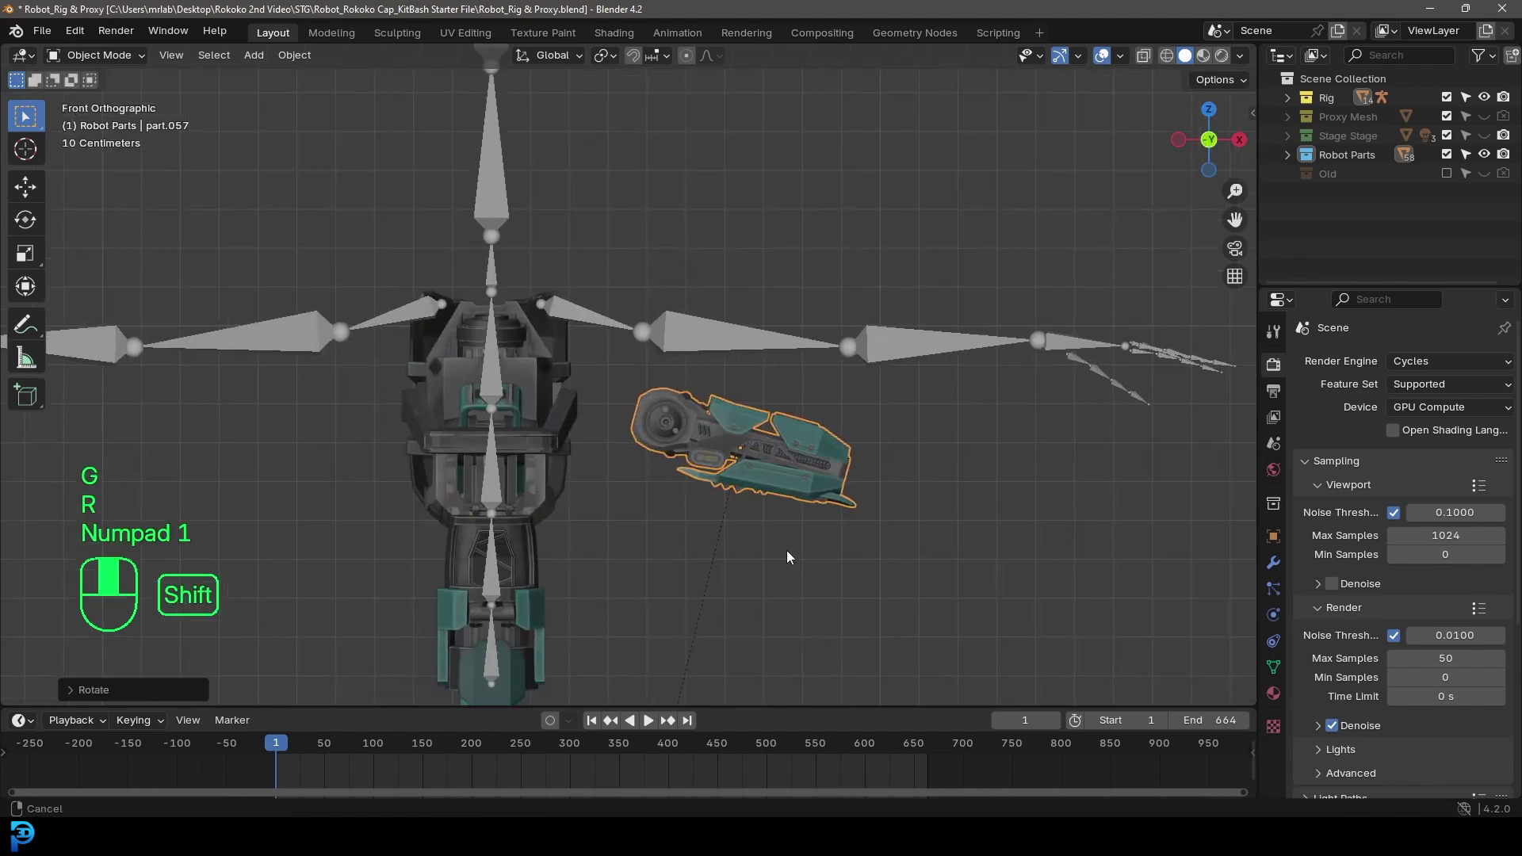
{"action": "scroll", "coordinate": [787, 557], "scroll_direction": "up", "scroll_amount": 2}
{"action": "key", "text": "g"}
{"action": "left_click", "coordinate": [908, 581]}
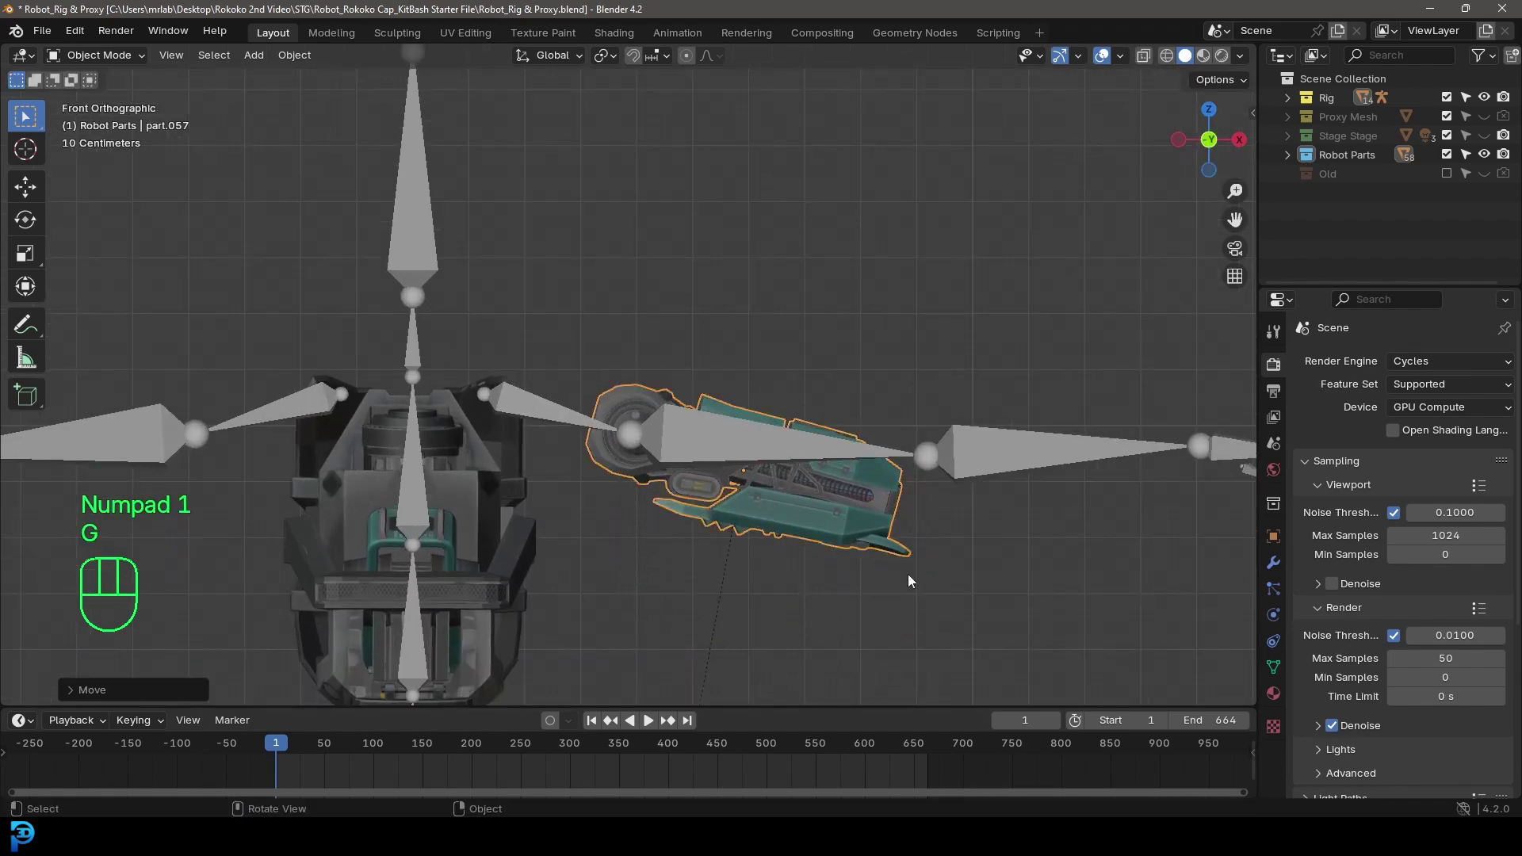
{"action": "key", "text": "r"}
{"action": "left_click", "coordinate": [987, 520]}
{"action": "key", "text": "g"}
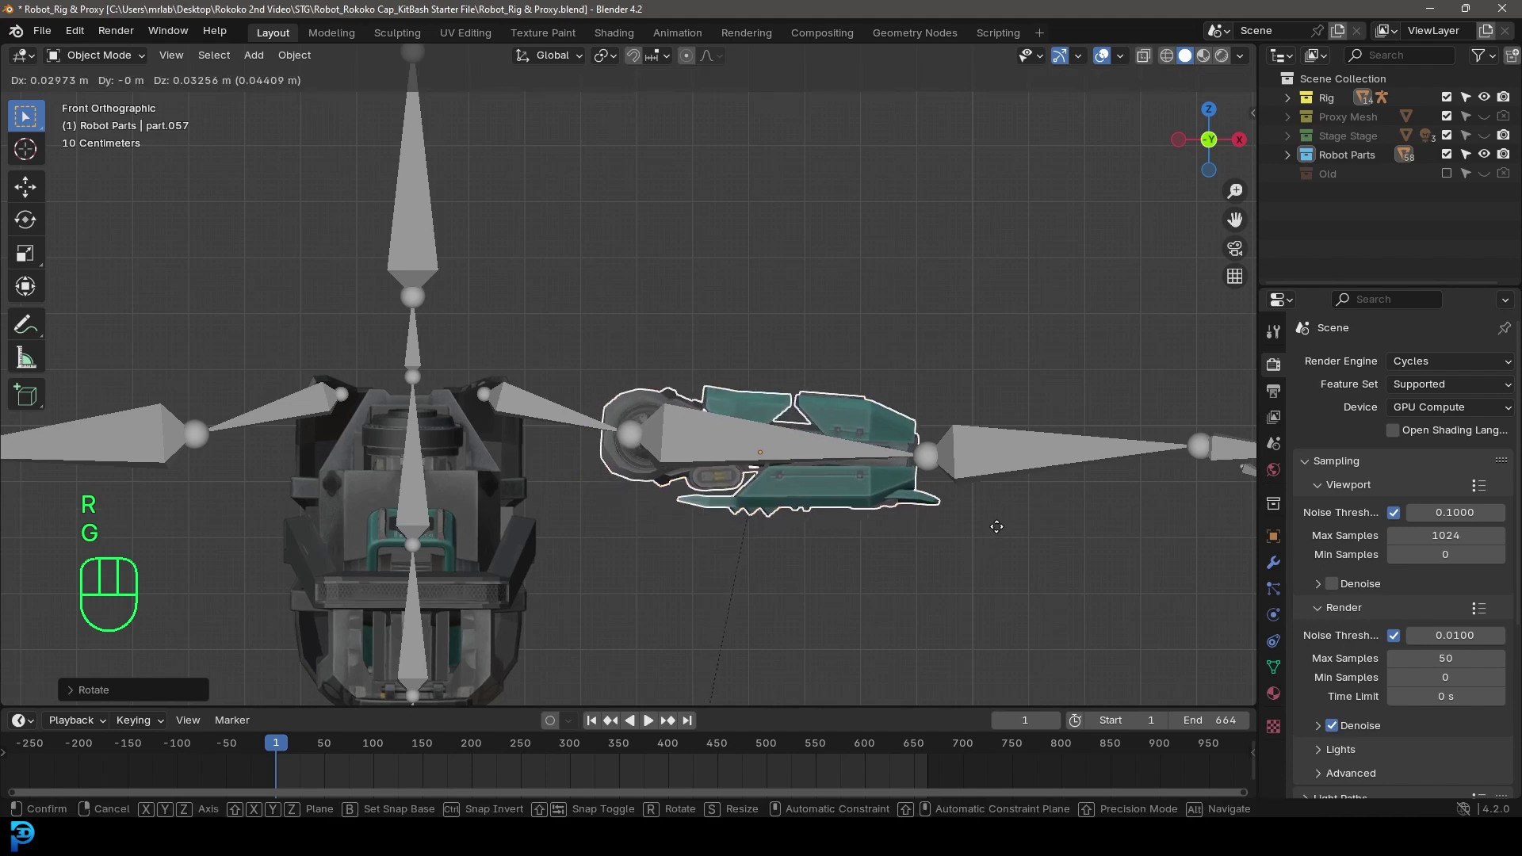
{"action": "left_click", "coordinate": [986, 526]}
Parent the upper arm part to the rig's LeftArm bone in Pose Mode using the Bone option.
{"action": "middle_click_drag", "start_coordinate": [986, 527], "coordinate": [630, 487]}
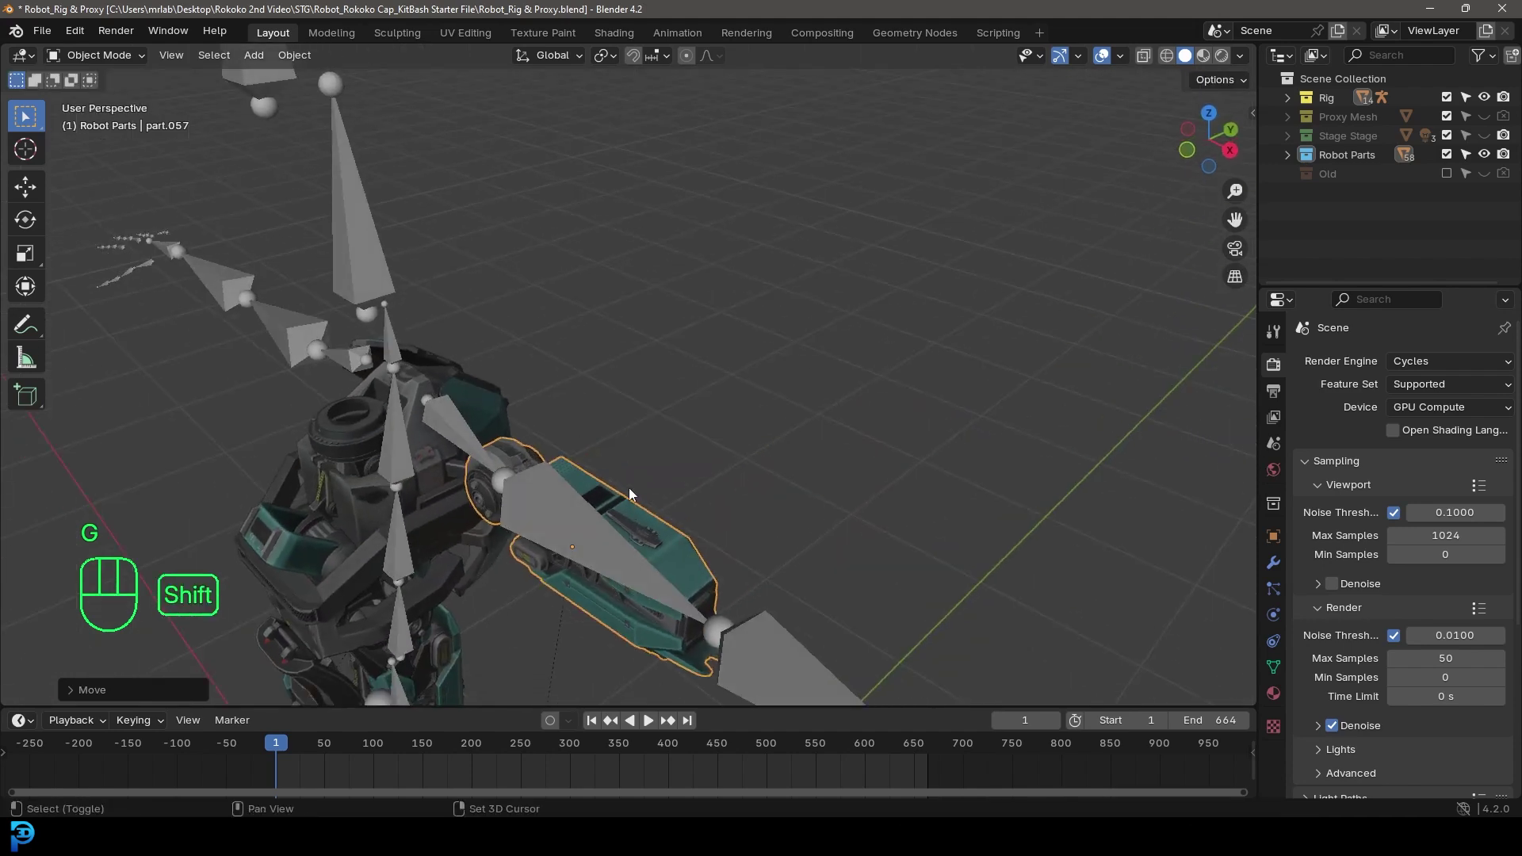
{"action": "left_click", "coordinate": [536, 500], "text": "shift"}
{"action": "key", "text": "ctrl+Tab"}
{"action": "left_click", "coordinate": [552, 505]}
{"action": "key", "text": "ctrl+p"}
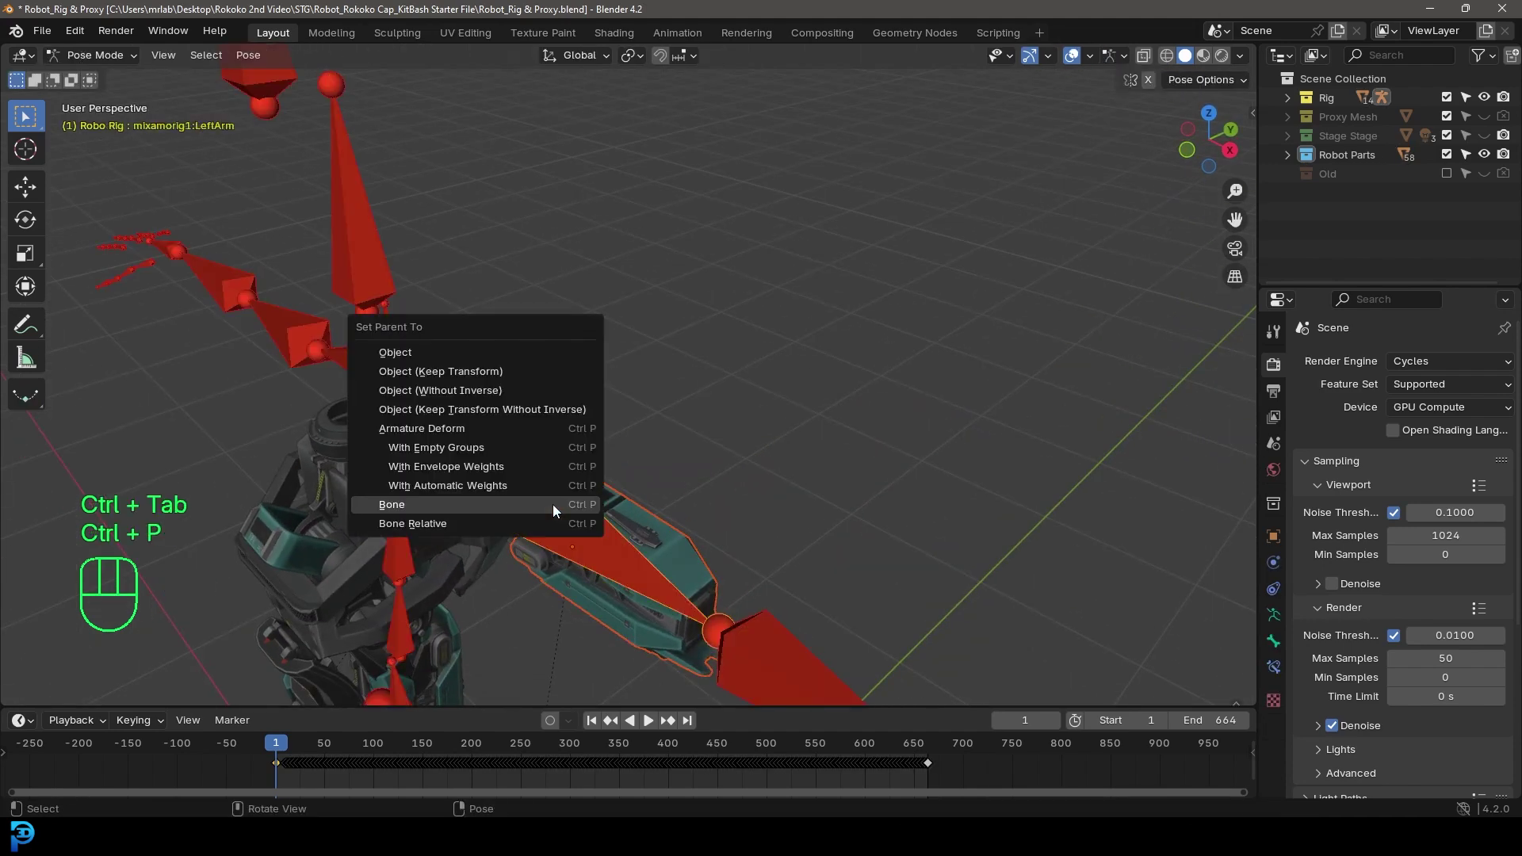
{"action": "left_click", "coordinate": [515, 498]}
Return to Object Mode and duplicate the left shin part, placing the copy near the left forearm bone in front view.
{"action": "middle_click_drag", "start_coordinate": [570, 520], "coordinate": [685, 411]}
{"action": "scroll", "coordinate": [685, 411], "scroll_direction": "up", "scroll_amount": 4}
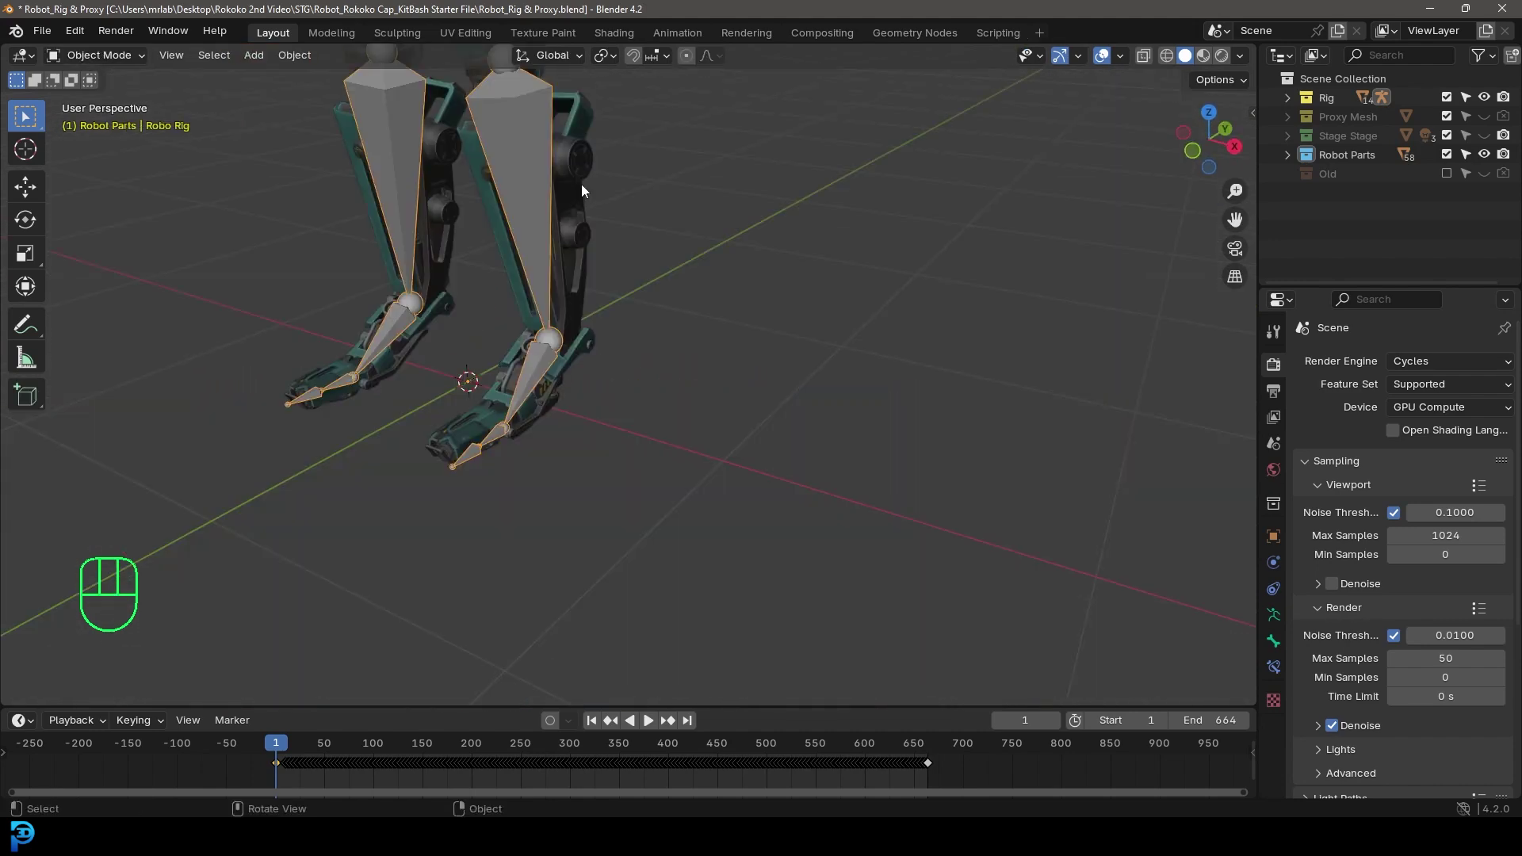
{"action": "left_click", "coordinate": [582, 184]}
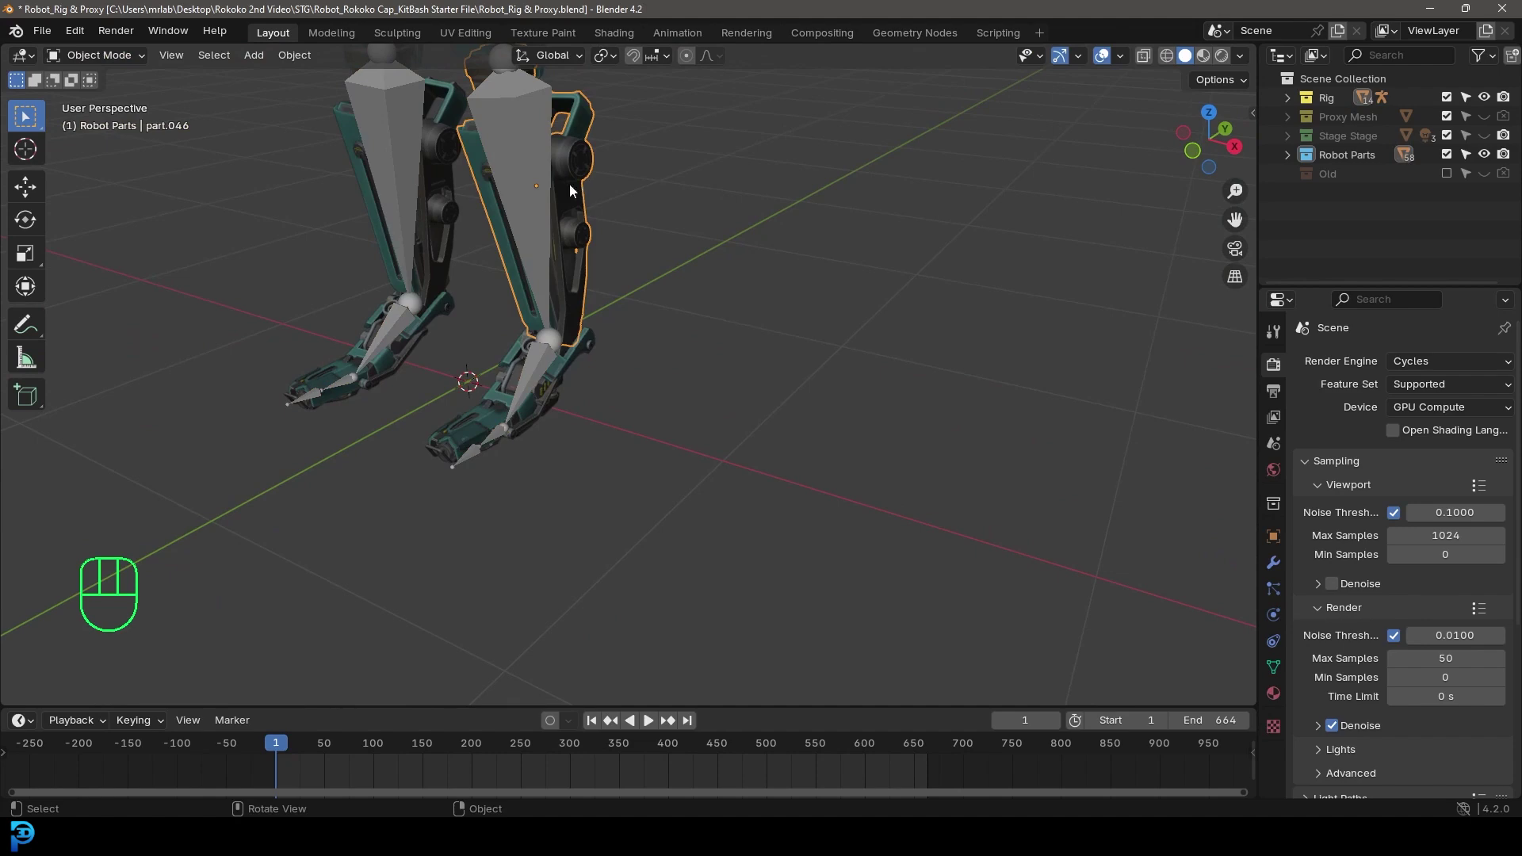
{"action": "key", "text": "KP_1"}
{"action": "scroll", "coordinate": [744, 215], "scroll_direction": "down", "scroll_amount": 6}
{"action": "middle_click_drag", "start_coordinate": [688, 235], "coordinate": [565, 471], "text": "shift"}
{"action": "scroll", "coordinate": [569, 516], "scroll_direction": "up", "scroll_amount": 3}
{"action": "key", "text": "shift+d"}
{"action": "scroll", "coordinate": [669, 477], "scroll_direction": "up", "scroll_amount": 4}
Rotate the shin copy freely to point along the arm and scale it down to just over half size.
{"action": "key", "text": "r"}
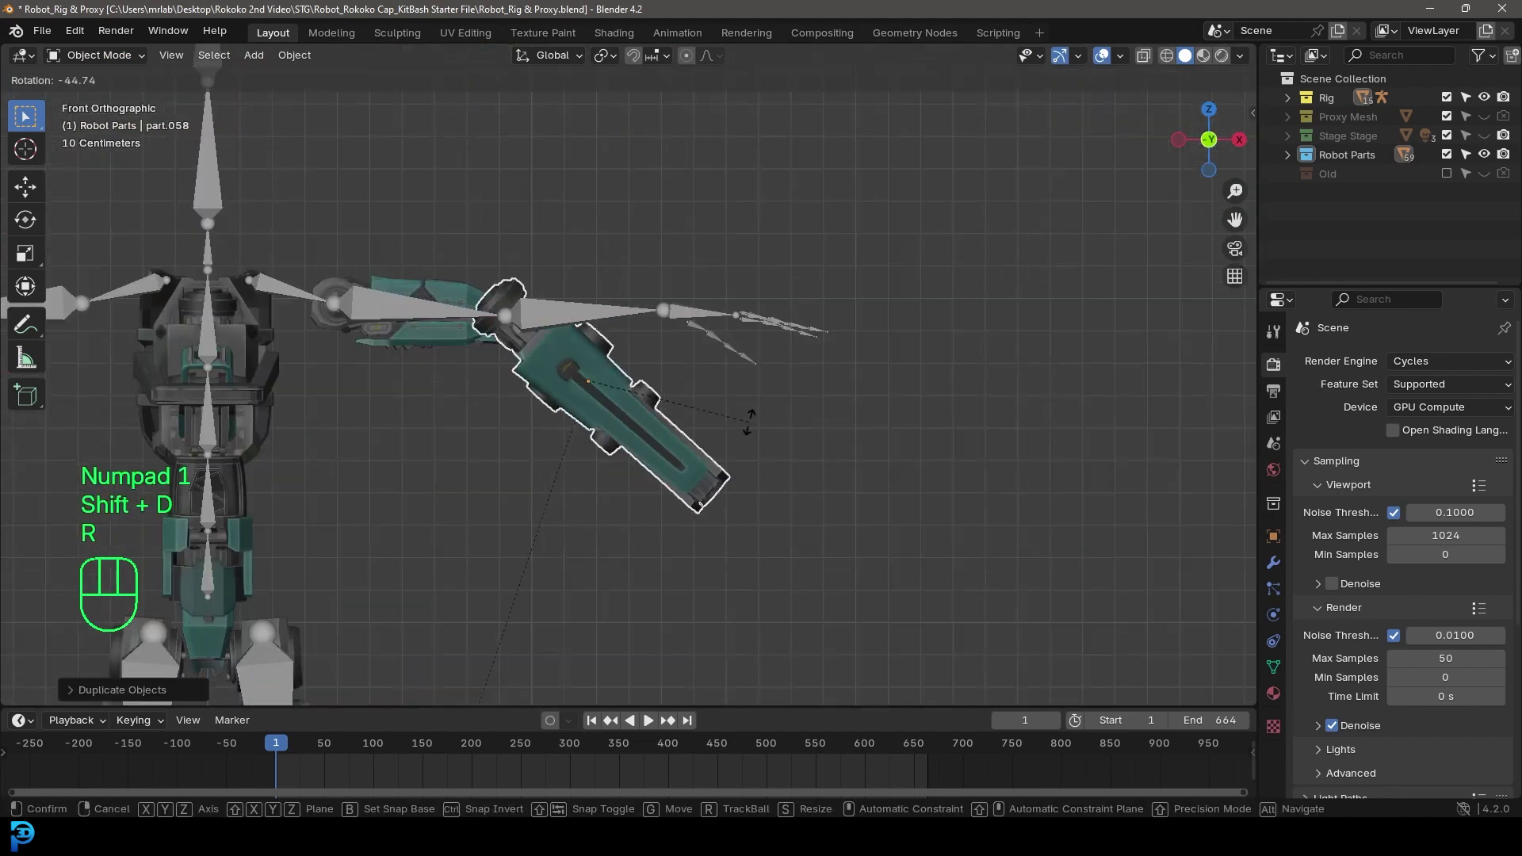
{"action": "key", "text": "r"}
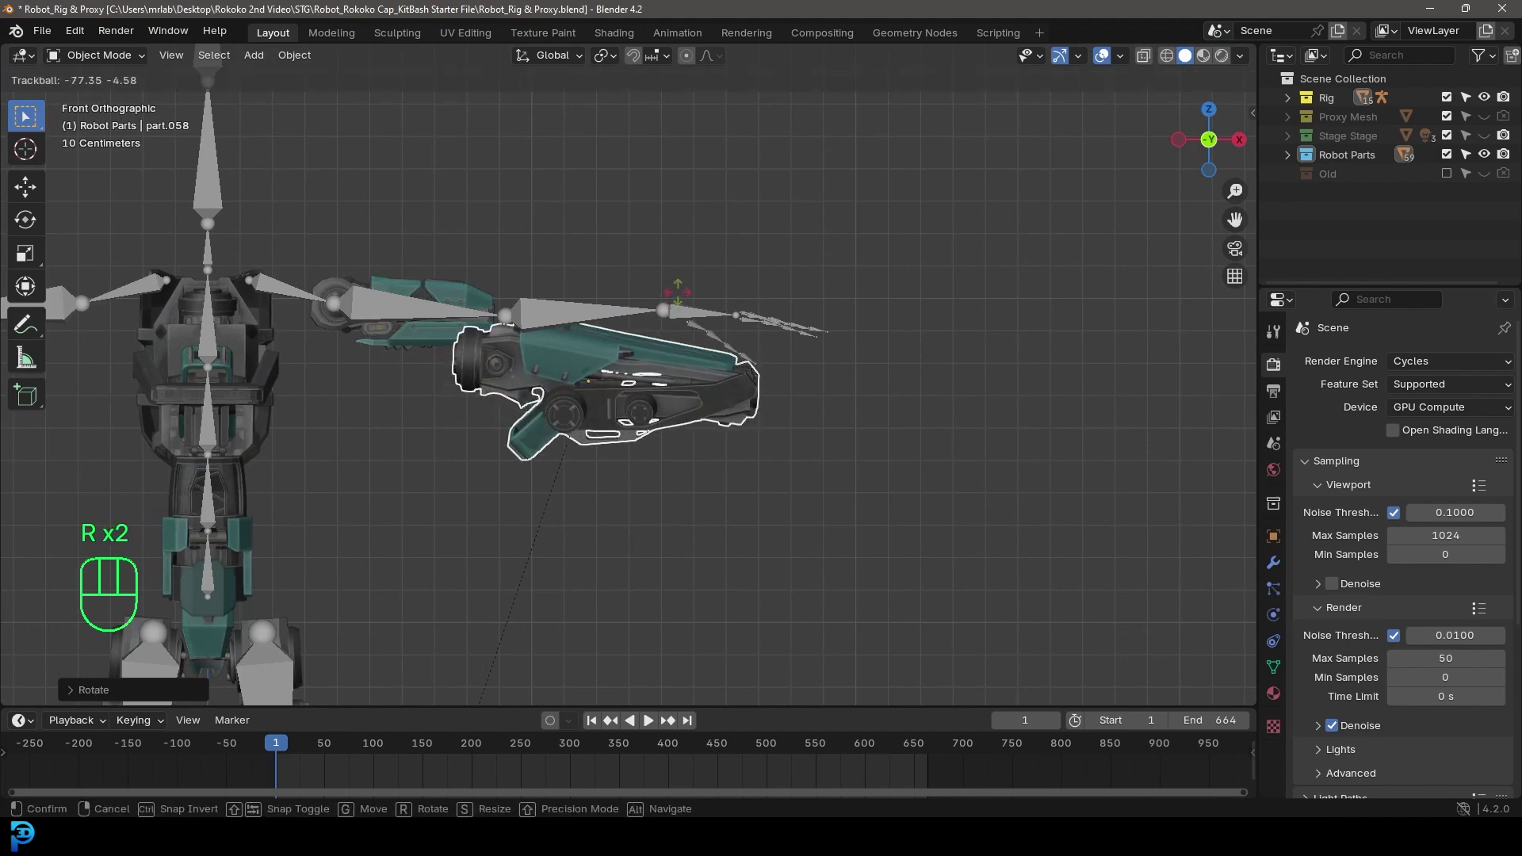
{"action": "left_click", "coordinate": [673, 273]}
{"action": "key", "text": "s"}
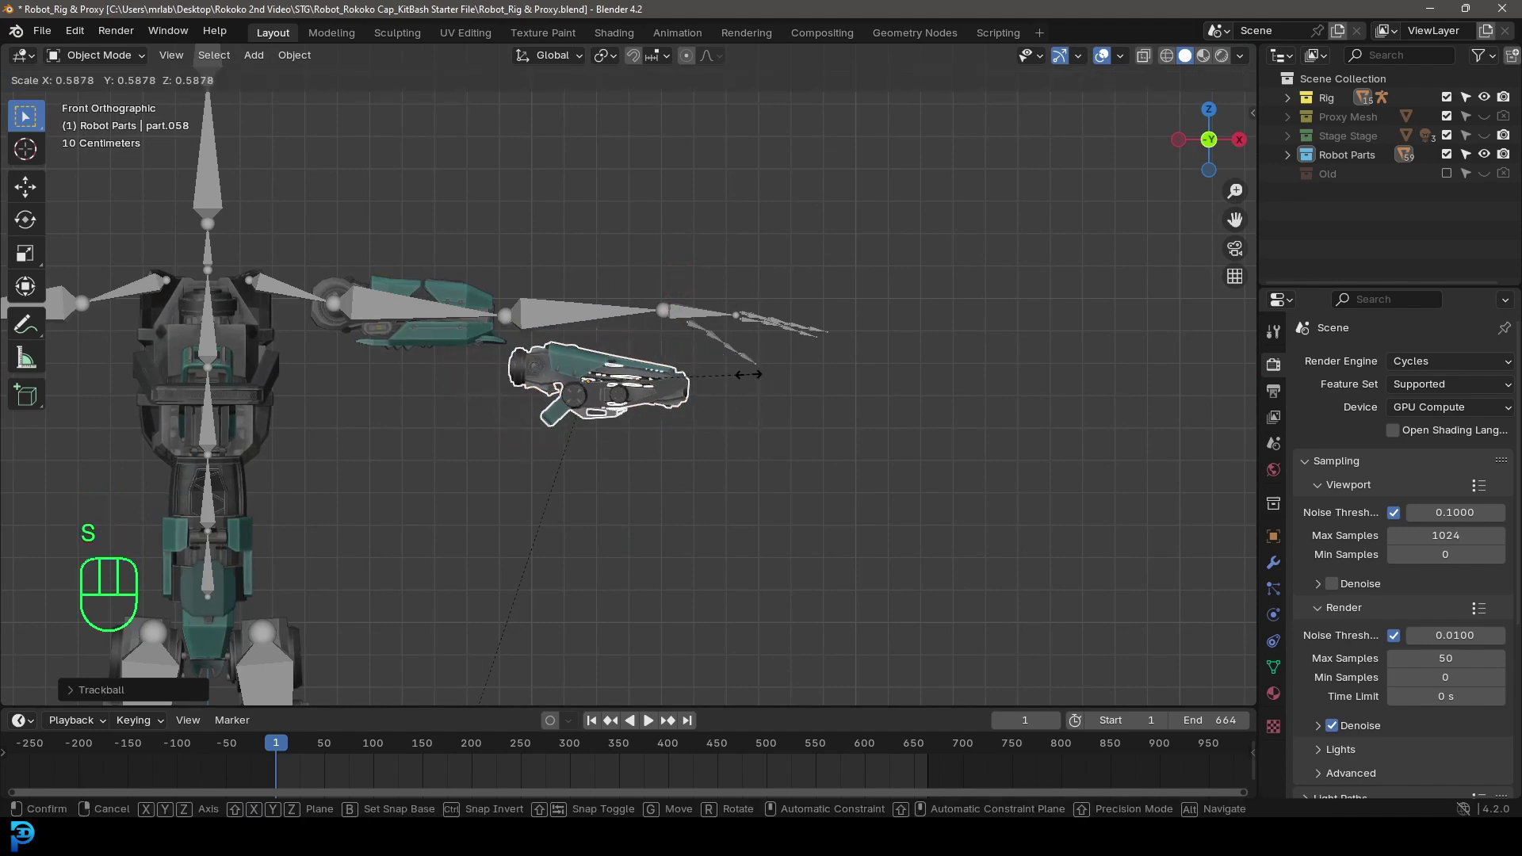
{"action": "left_click", "coordinate": [737, 376]}
Move and rotate the forearm part in front view so it spans the left forearm bone from elbow to wrist.
{"action": "scroll", "coordinate": [680, 436], "scroll_direction": "up", "scroll_amount": 3}
{"action": "key", "text": "g"}
{"action": "left_click", "coordinate": [646, 350]}
{"action": "middle_click_drag", "start_coordinate": [654, 355], "coordinate": [727, 440], "text": "shift"}
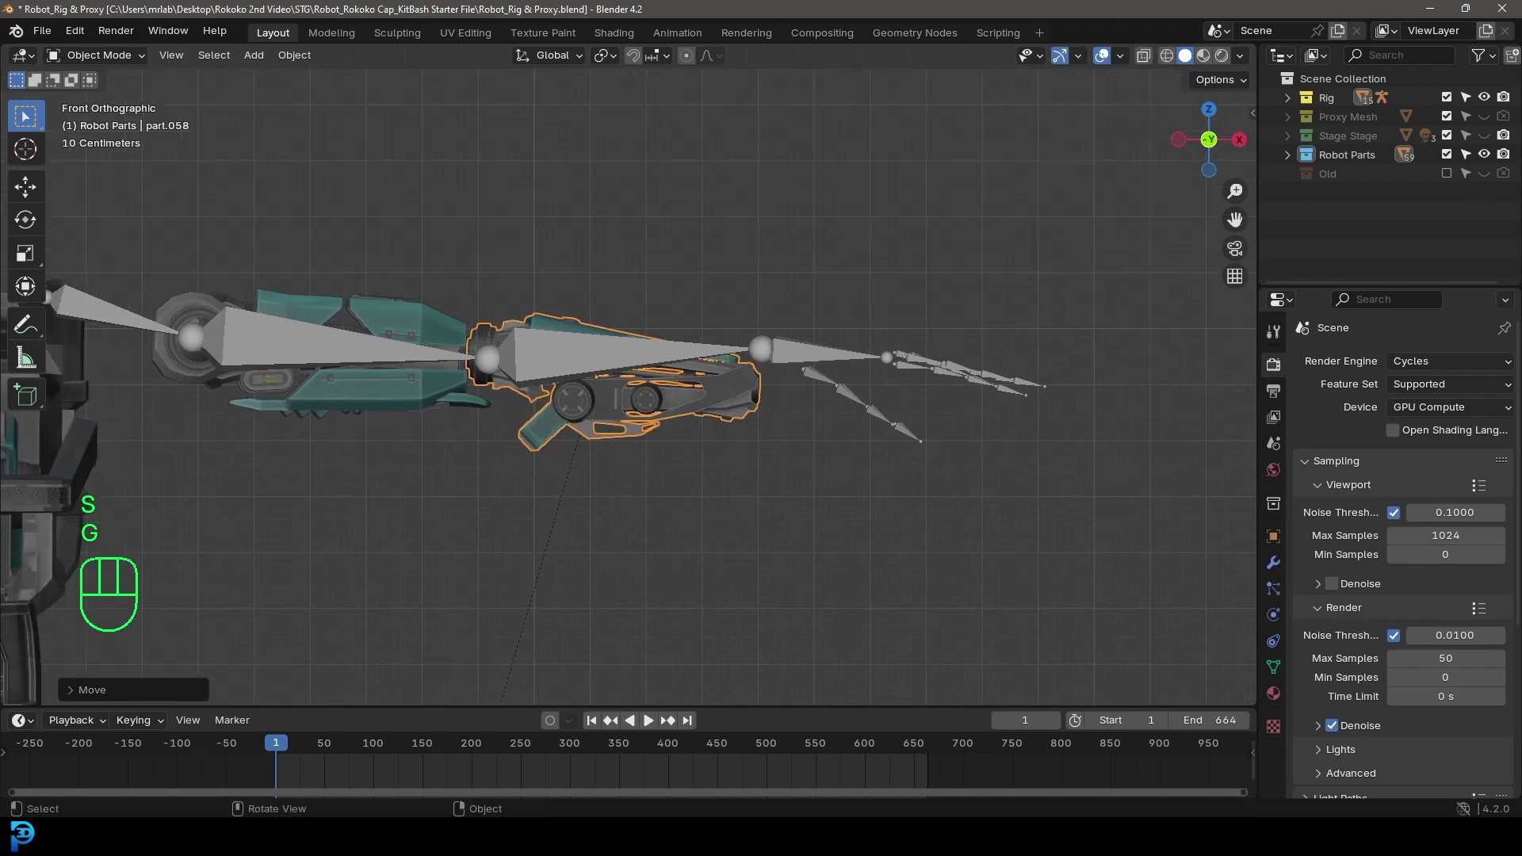
{"action": "key", "text": "r"}
{"action": "left_click", "coordinate": [845, 428]}
{"action": "key", "text": "g"}
{"action": "left_click", "coordinate": [839, 414]}
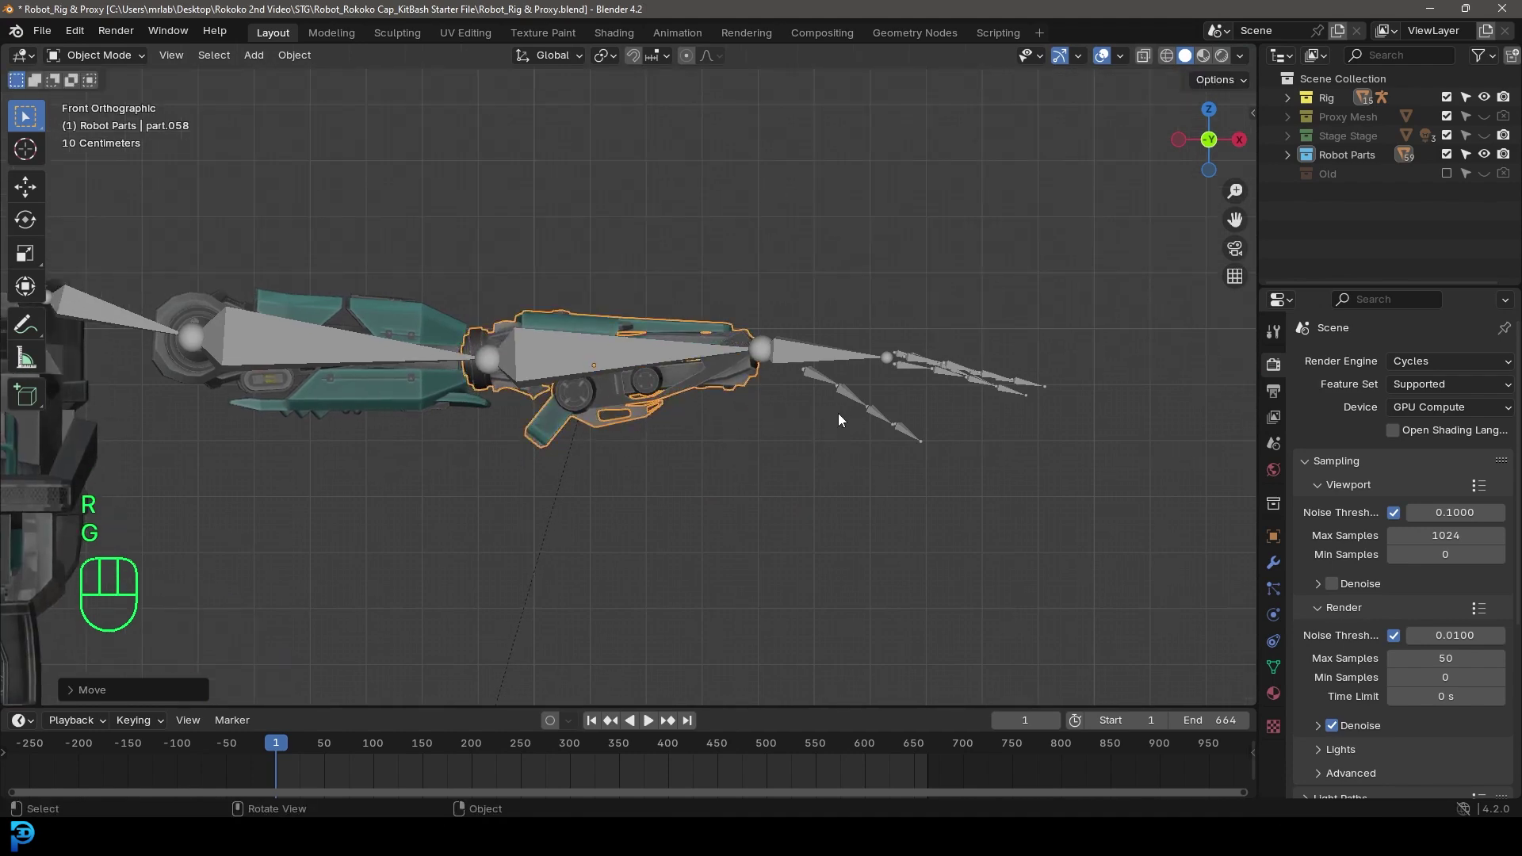
Align the forearm part with the left forearm bone in top view by rotating and moving it.
{"action": "key", "text": "KP_7"}
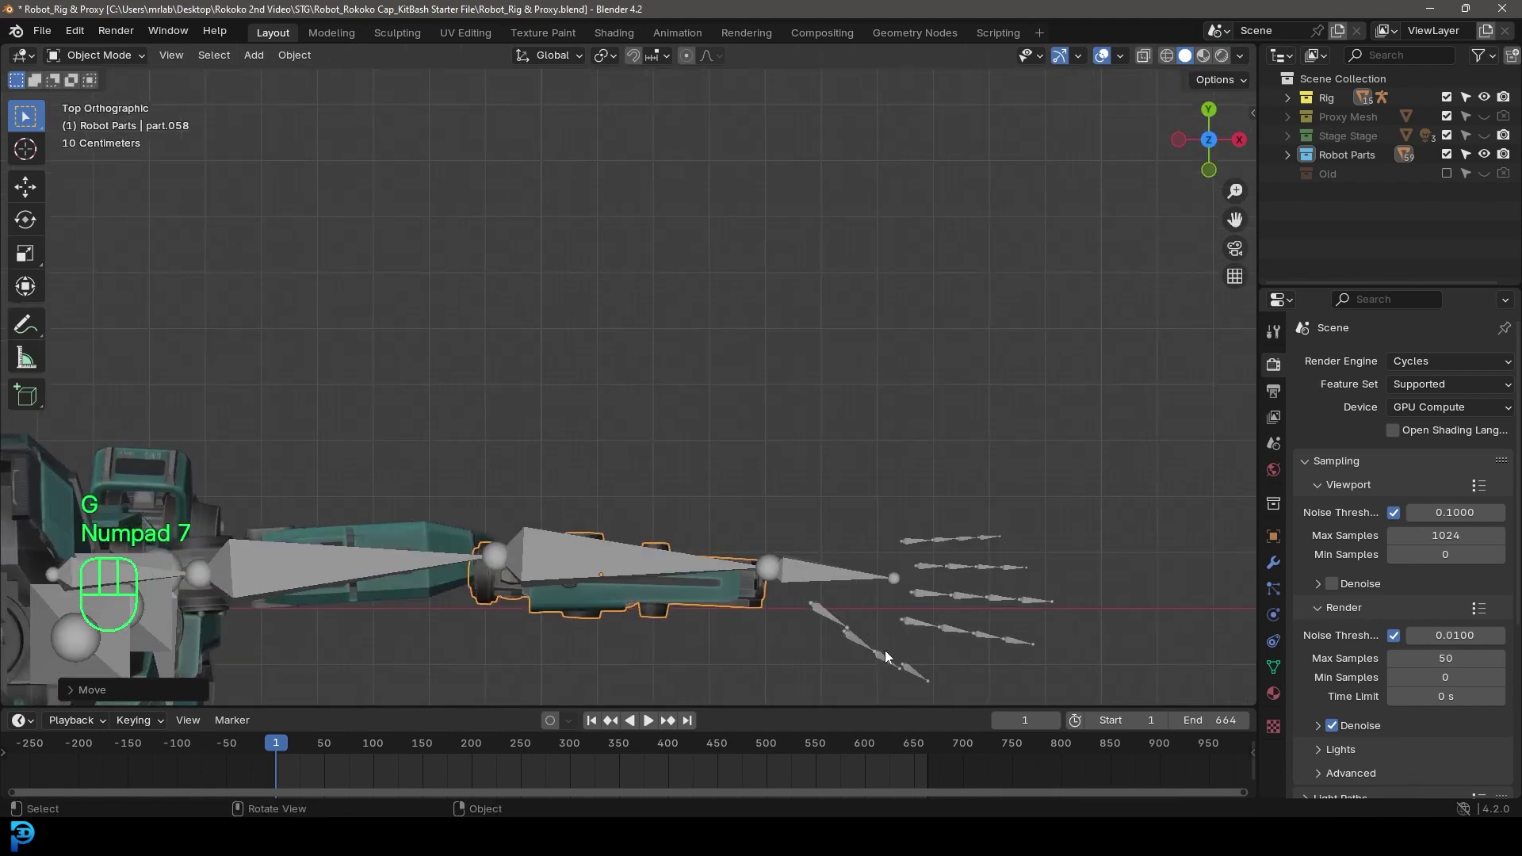
{"action": "key", "text": "r"}
{"action": "key", "text": "g"}
{"action": "left_click", "coordinate": [900, 601]}
{"action": "key", "text": "r"}
{"action": "left_click", "coordinate": [920, 580]}
Parent the forearm part to the rig's LeftForeArm bone in Pose Mode, return to Object Mode and deselect everything.
{"action": "left_click", "coordinate": [587, 552], "text": "shift"}
{"action": "key", "text": "ctrl+Tab"}
{"action": "left_click", "coordinate": [587, 555], "text": "ctrl"}
{"action": "key", "text": "ctrl+p"}
{"action": "left_click", "coordinate": [612, 557]}
{"action": "middle_click_drag", "start_coordinate": [612, 557], "coordinate": [465, 395]}
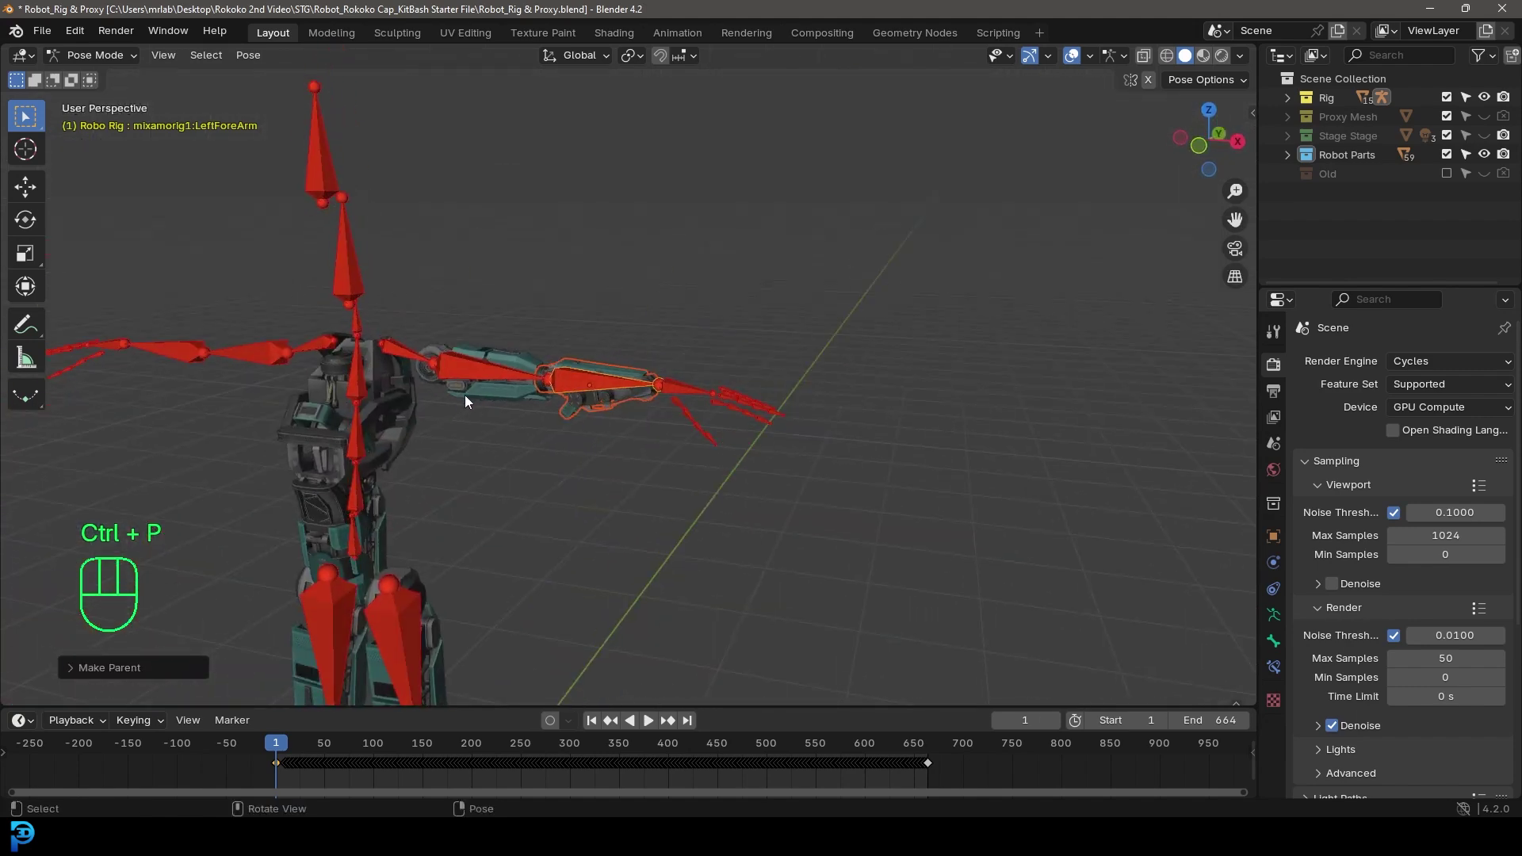
{"action": "scroll", "coordinate": [738, 268], "scroll_direction": "down", "scroll_amount": 1}
{"action": "key", "text": "alt+a"}
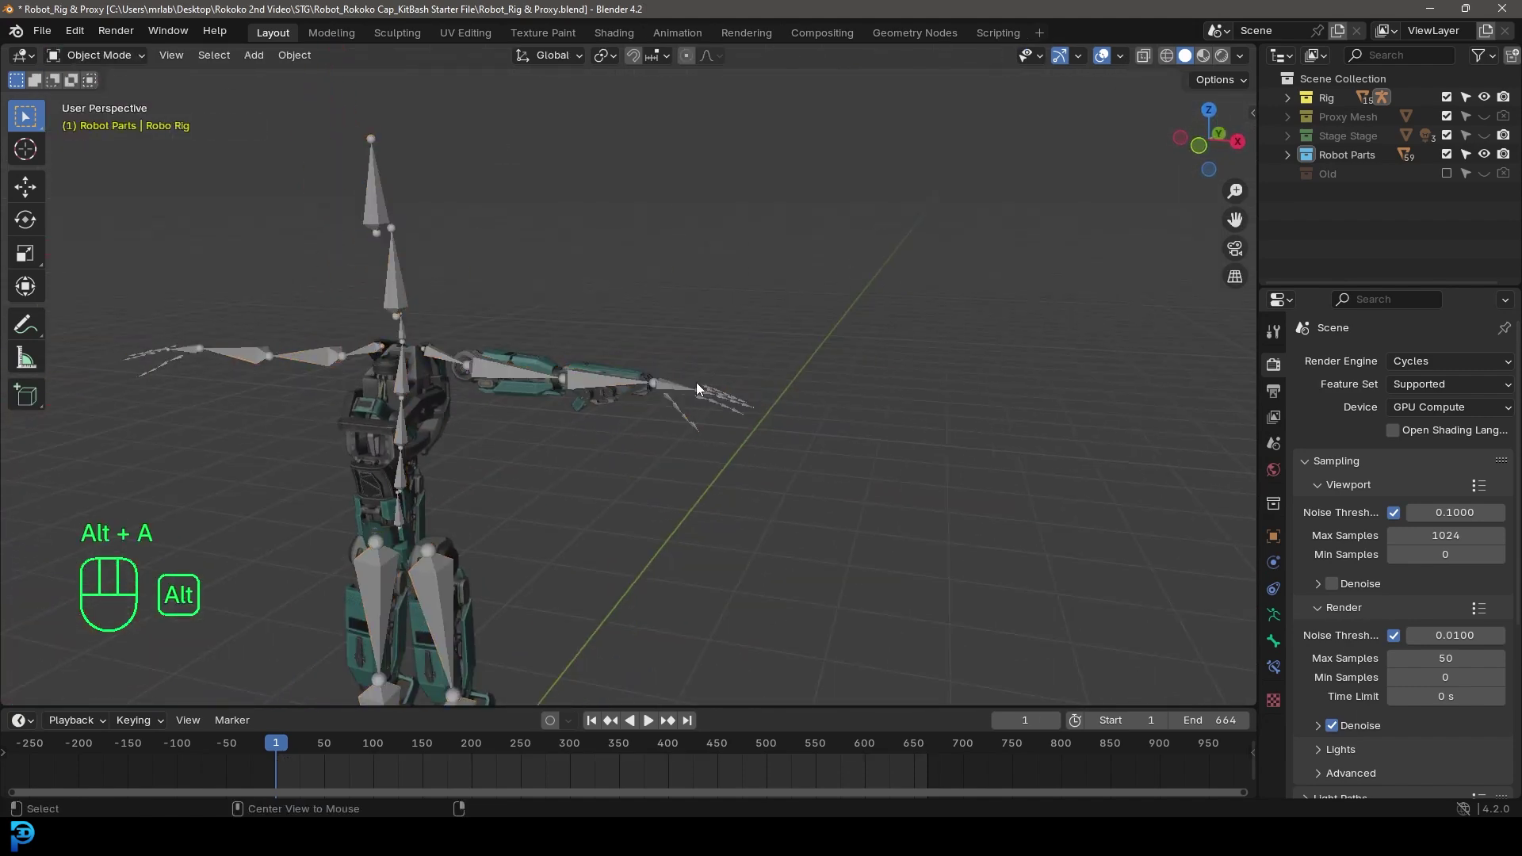
Hide the Rig collection from the viewport and save the file with the new arm parts.
{"action": "middle_click_drag", "start_coordinate": [596, 456], "coordinate": [749, 388], "text": "shift"}
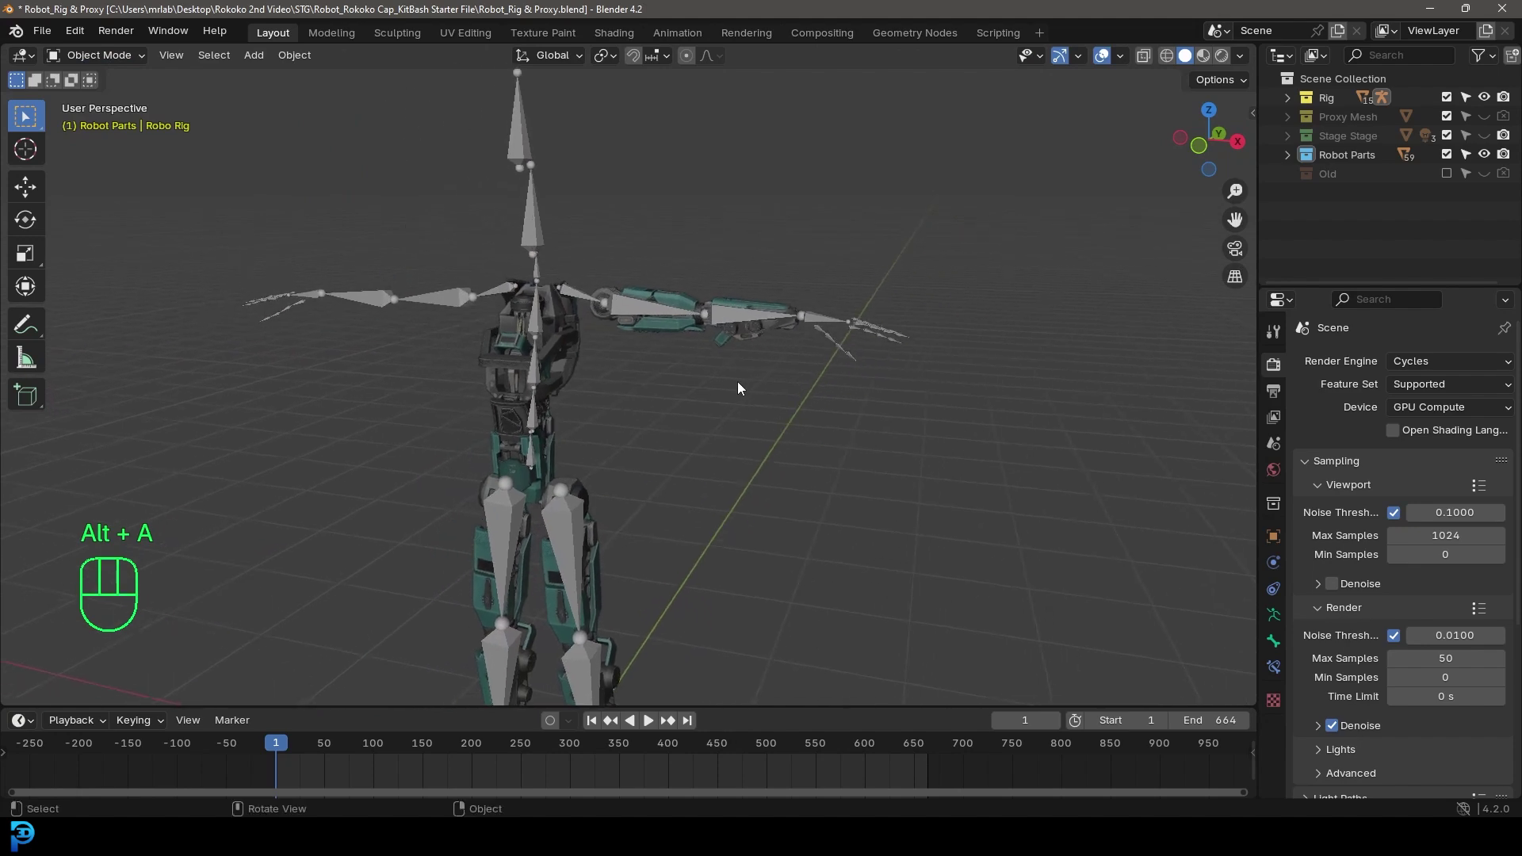
{"action": "left_click", "coordinate": [1484, 97]}
{"action": "key", "text": "ctrl+s"}
{"action": "key", "text": "ctrl+s"}
Play the animation and check from several angles and the camera view how the left arm parts follow, stopping at frame 335.
{"action": "key", "text": "space"}
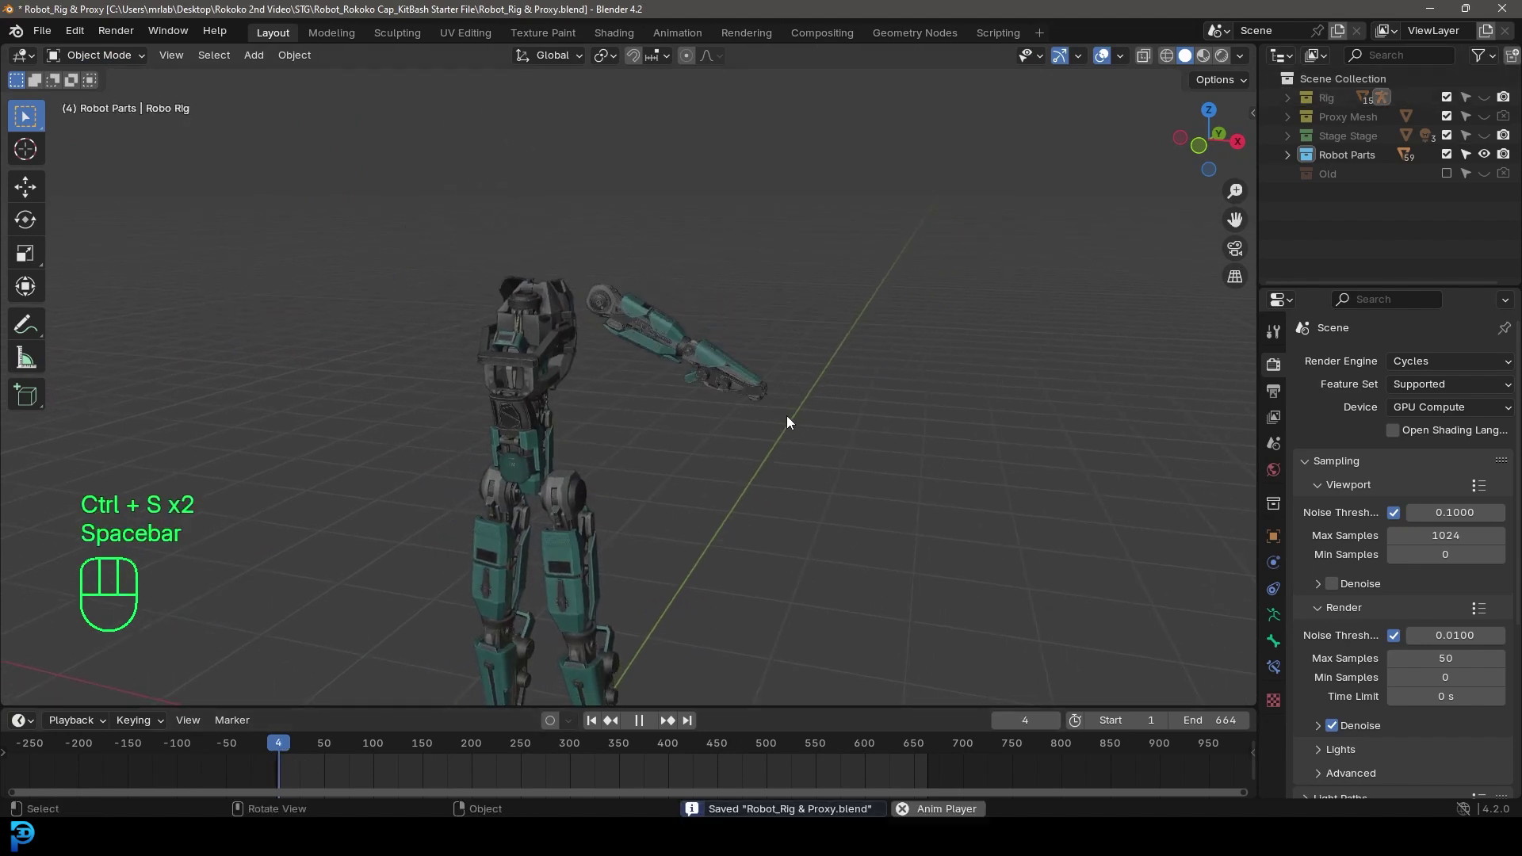
{"action": "middle_click_drag", "start_coordinate": [789, 416], "coordinate": [694, 448]}
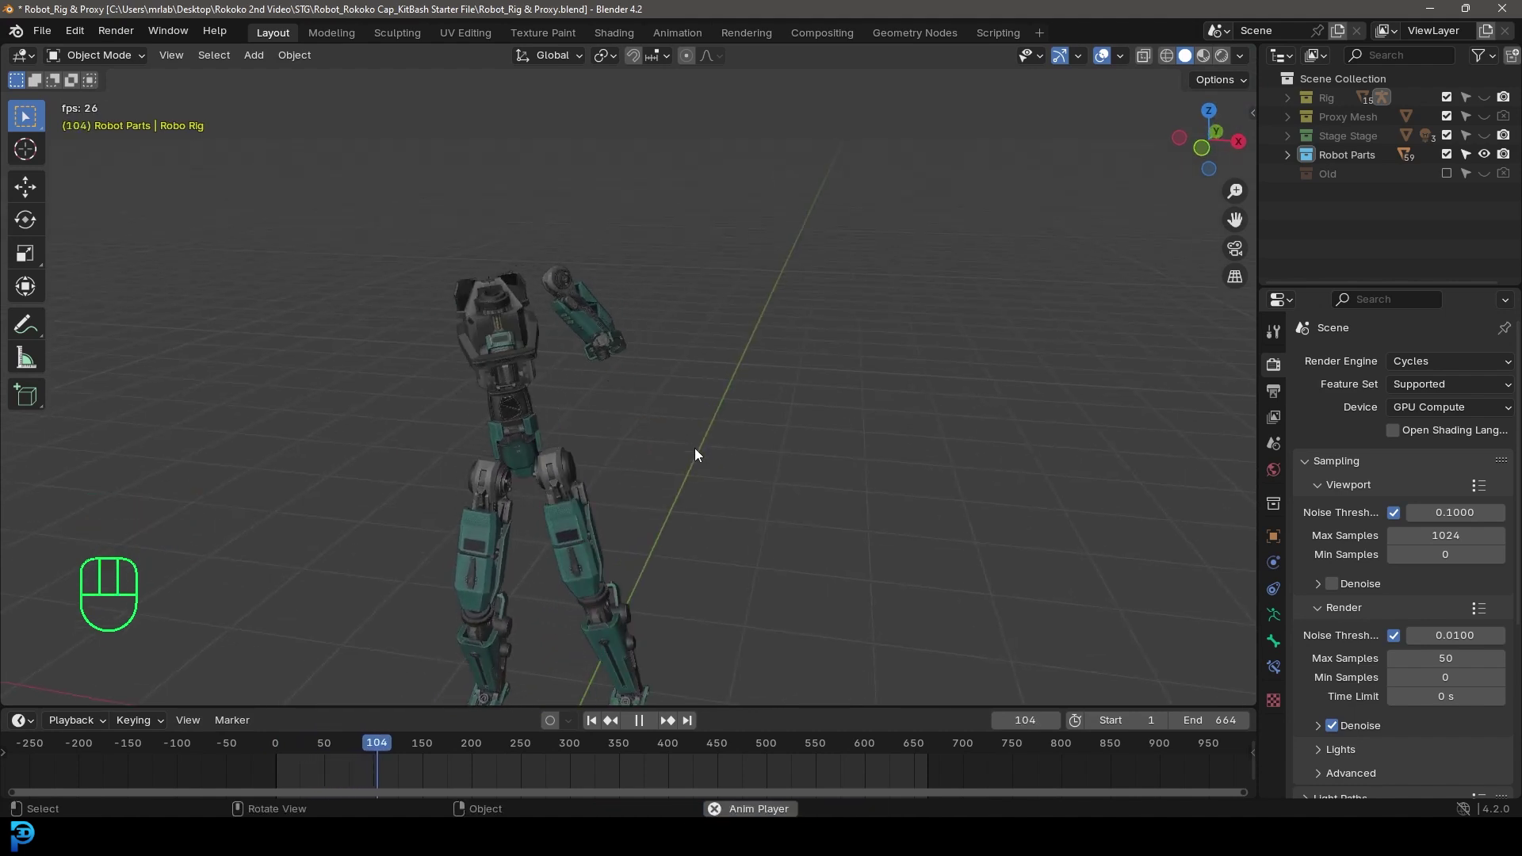
{"action": "middle_click_drag", "start_coordinate": [690, 407], "coordinate": [702, 336]}
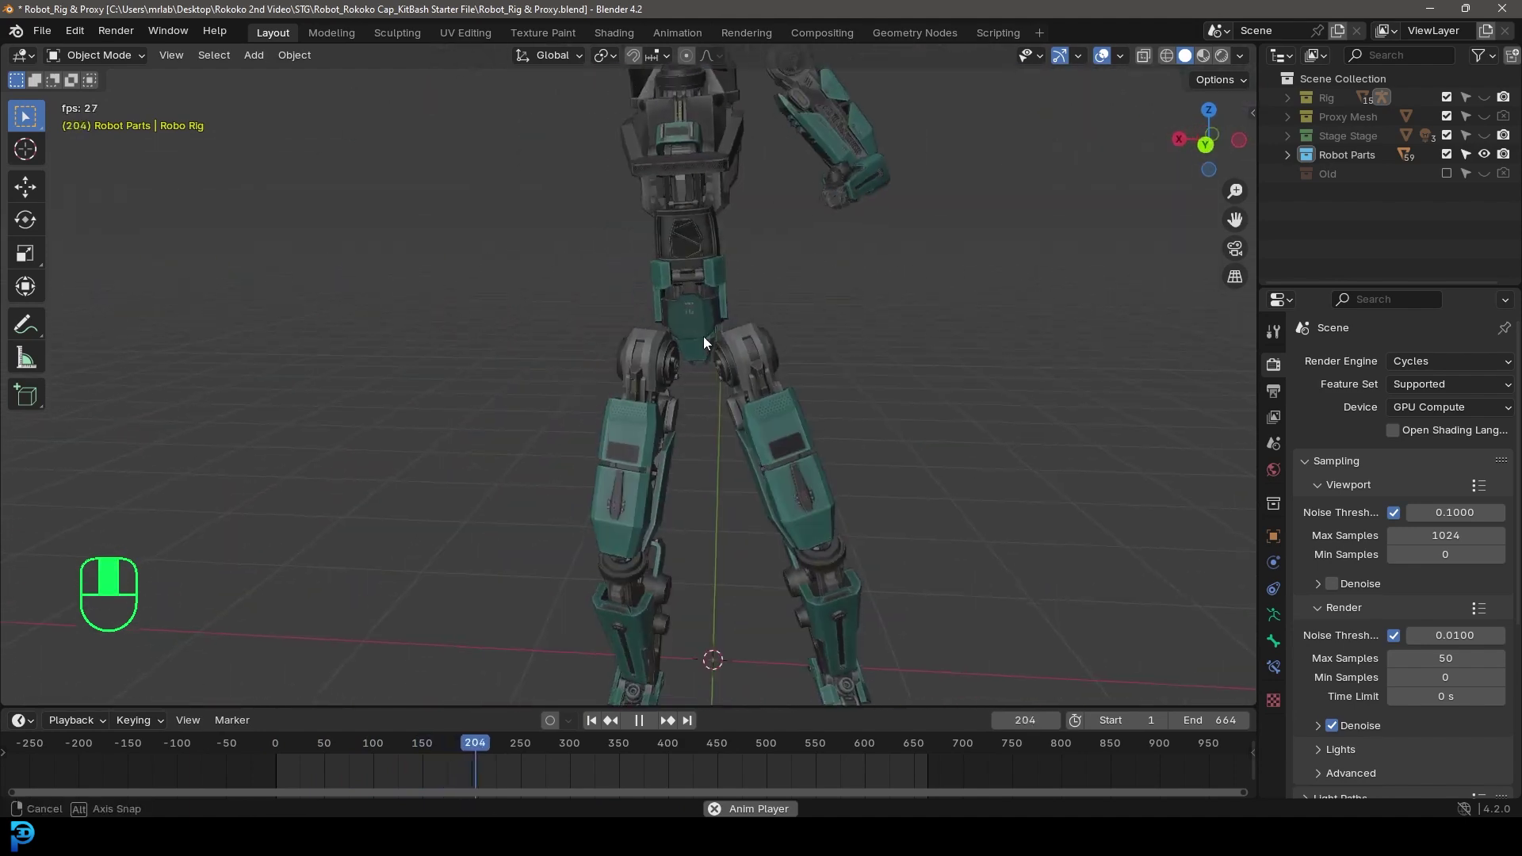
{"action": "key", "text": "KP_0"}
{"action": "scroll", "coordinate": [708, 336], "scroll_direction": "up", "scroll_amount": 8}
{"action": "middle_click_drag", "start_coordinate": [966, 380], "coordinate": [882, 352], "text": "shift"}
{"action": "scroll", "coordinate": [882, 352], "scroll_direction": "up", "scroll_amount": 2}
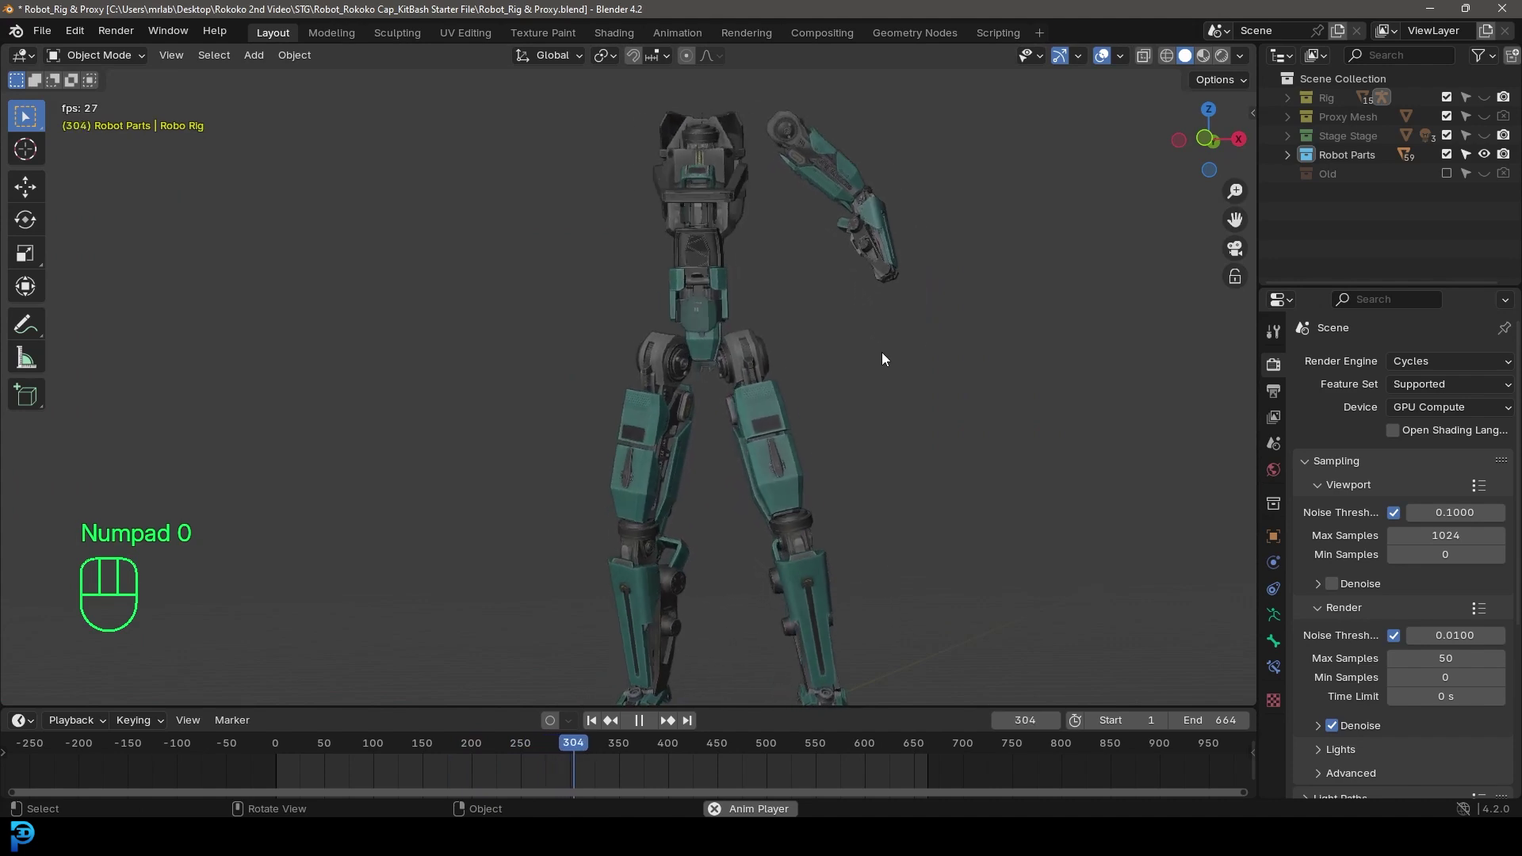
{"action": "key", "text": "space"}
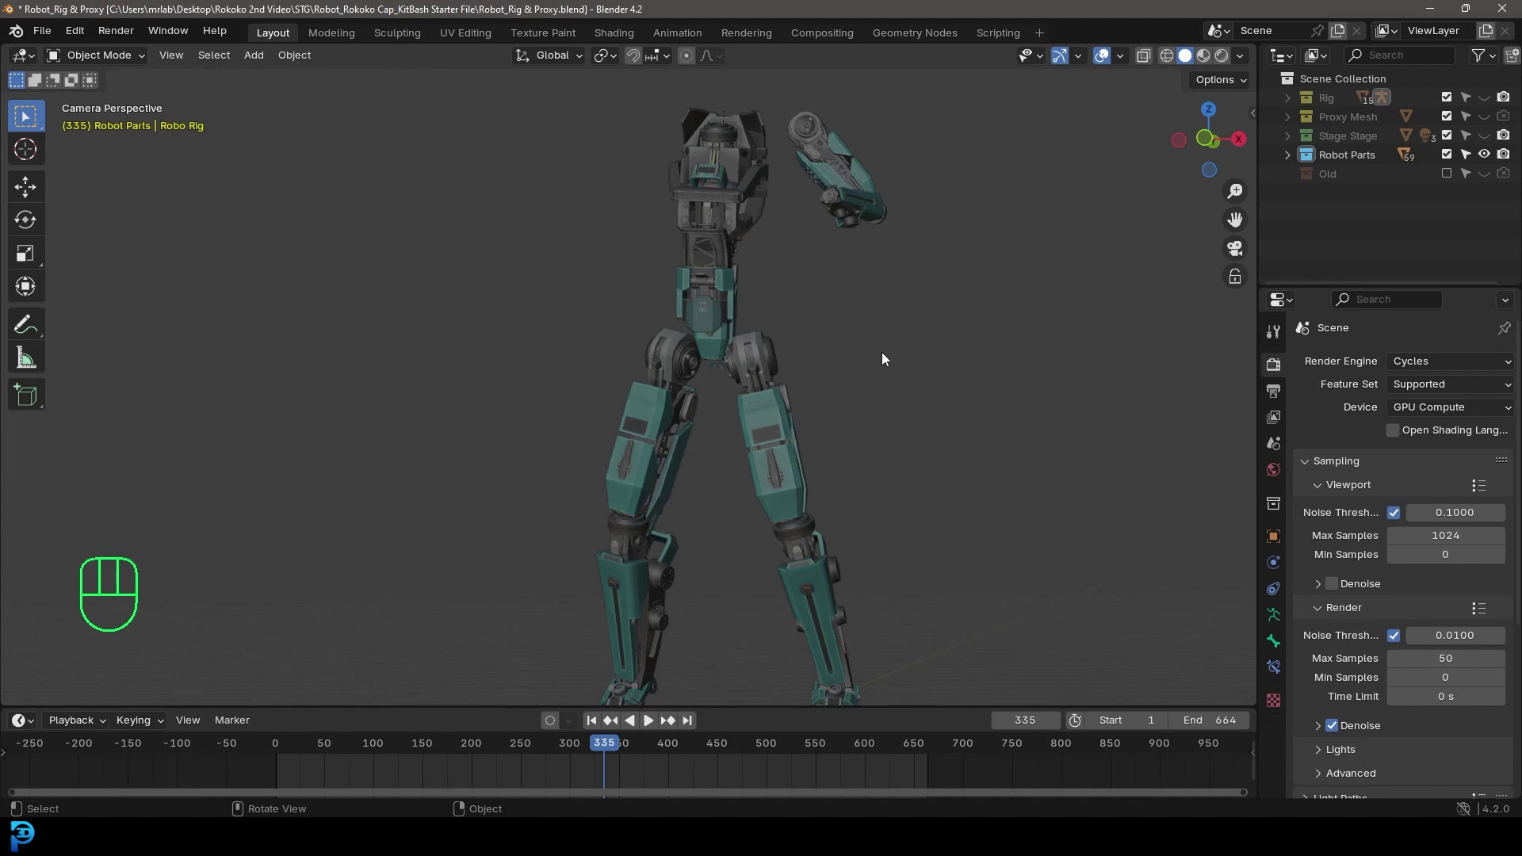
Switch to the second Blender window with test.blend, maximize it and play the finished robot's animation to examine its added parts.
{"action": "left_click_drag", "start_coordinate": [0, 210], "coordinate": [575, 155]}
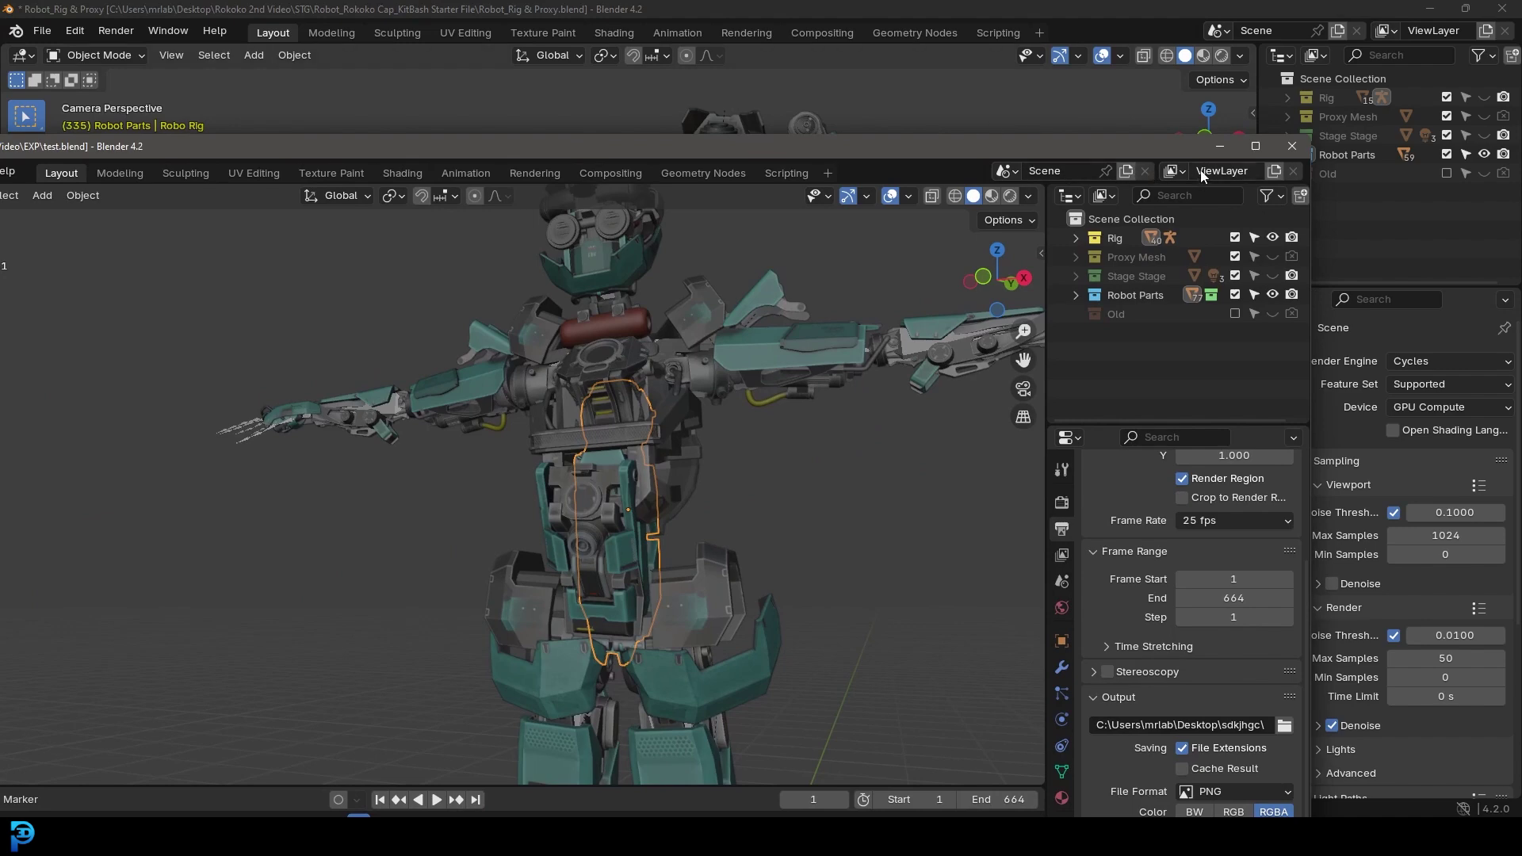
{"action": "left_click", "coordinate": [1253, 146]}
{"action": "scroll", "coordinate": [833, 265], "scroll_direction": "down", "scroll_amount": 4}
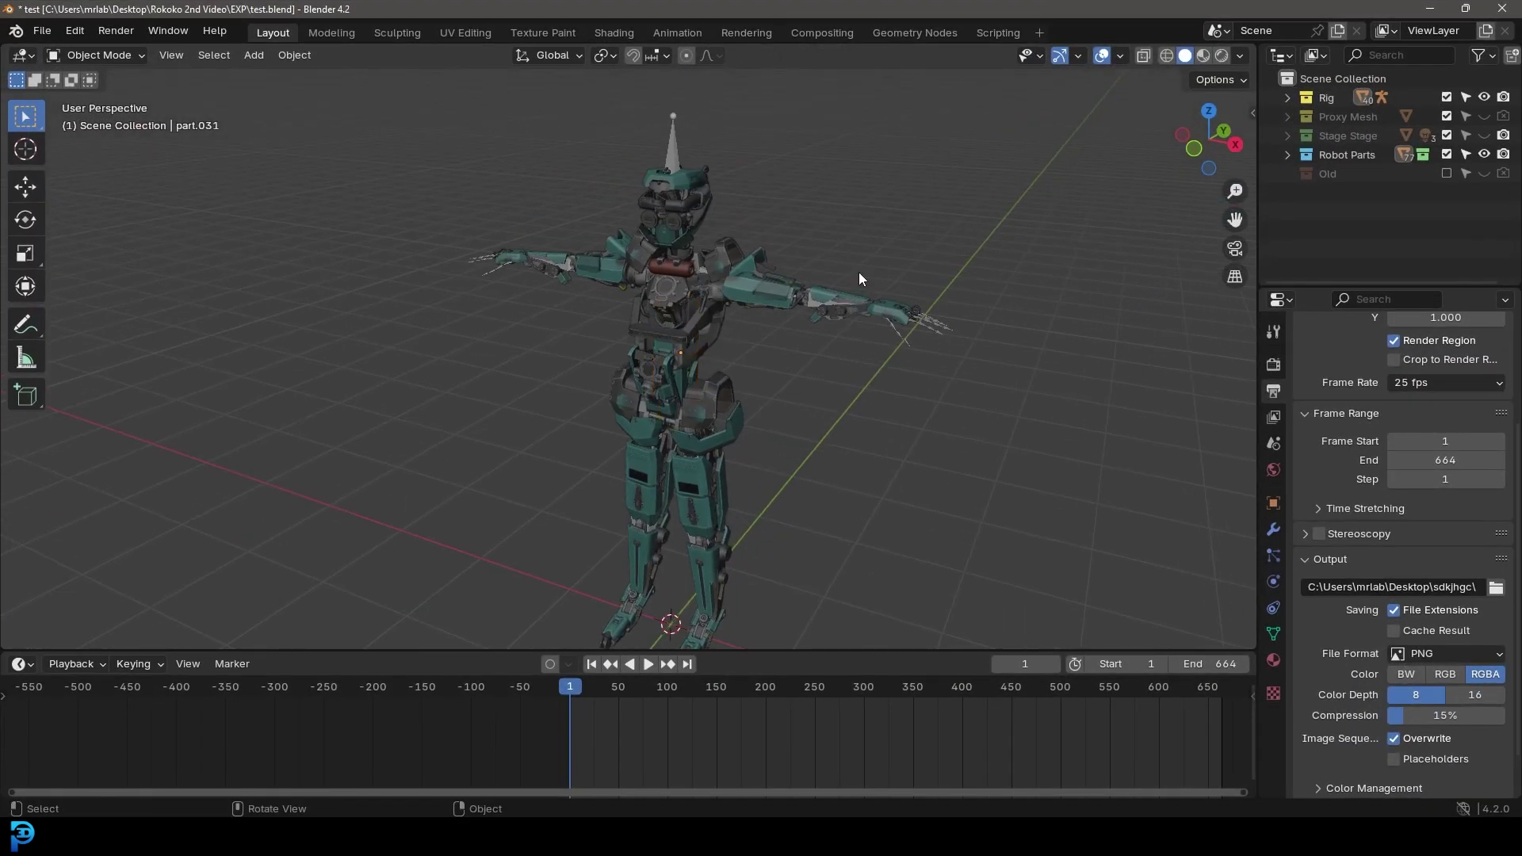
{"action": "scroll", "coordinate": [852, 272], "scroll_direction": "up", "scroll_amount": 3}
{"action": "middle_click_drag", "start_coordinate": [852, 273], "coordinate": [795, 281]}
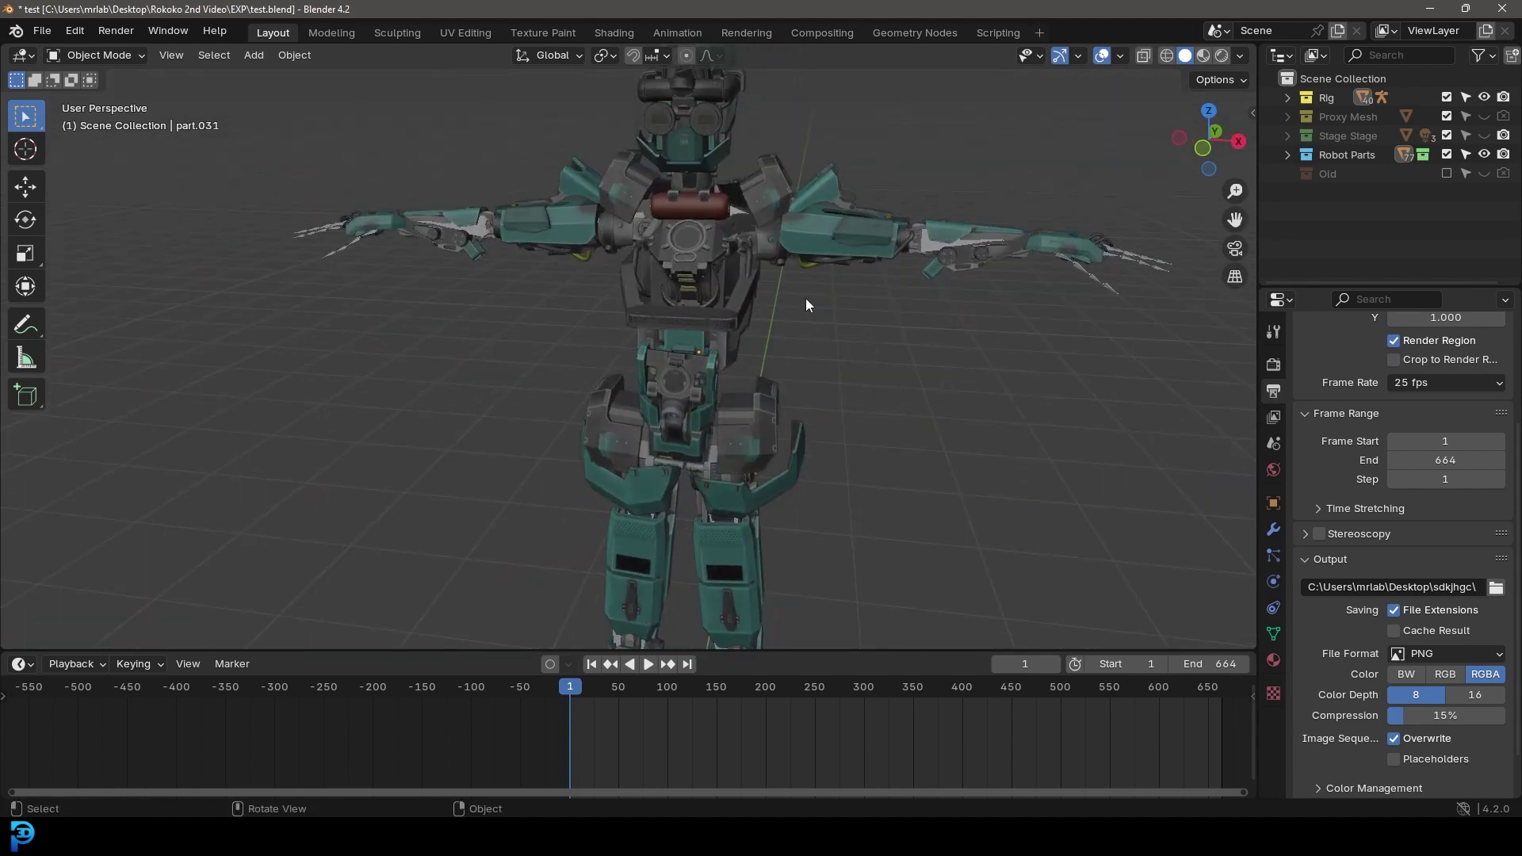
{"action": "key", "text": "space"}
{"action": "middle_click_drag", "start_coordinate": [790, 335], "coordinate": [737, 385]}
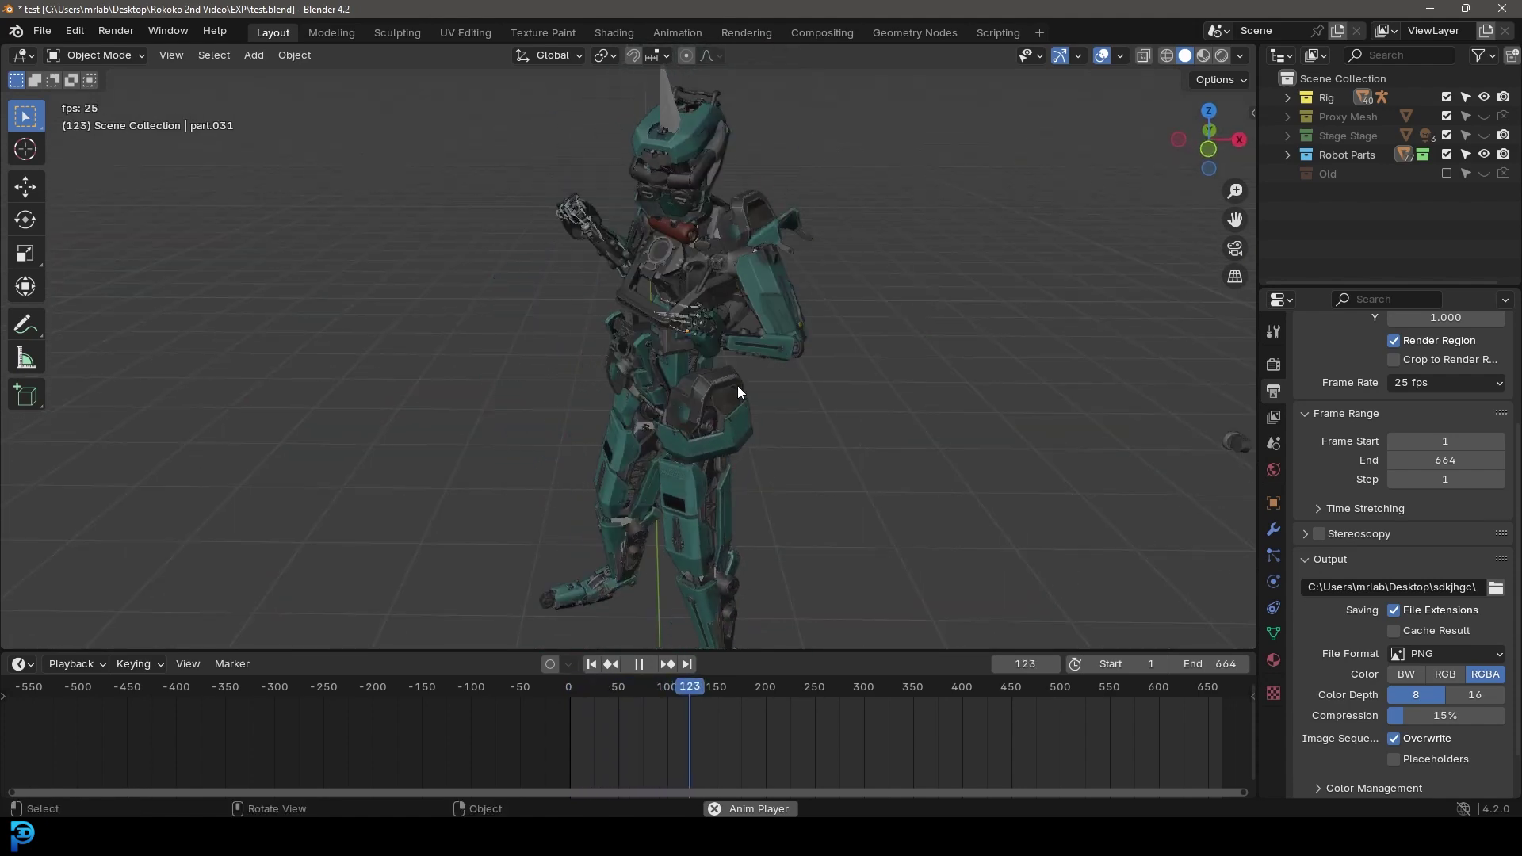
Stop the playback, look over the spare parts beside the finished robot, and view its frame 1 pose from the front.
{"action": "key", "text": "space"}
{"action": "middle_click_drag", "start_coordinate": [663, 400], "coordinate": [781, 287]}
{"action": "scroll", "coordinate": [1049, 339], "scroll_direction": "up", "scroll_amount": 4}
{"action": "scroll", "coordinate": [1010, 382], "scroll_direction": "down", "scroll_amount": 5}
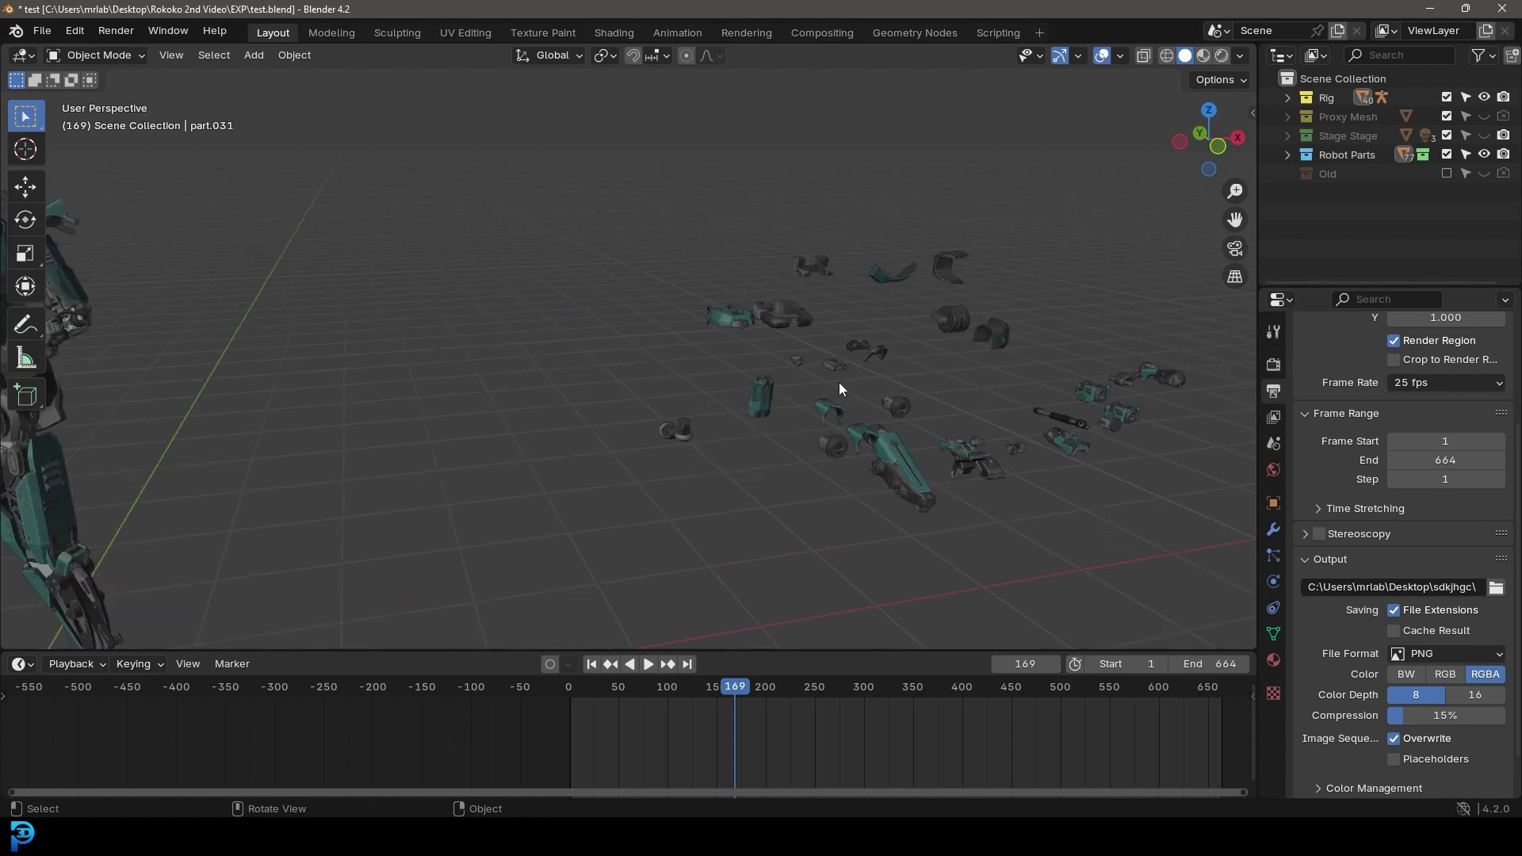
{"action": "key", "text": "shift+Left"}
{"action": "key", "text": "KP_1"}
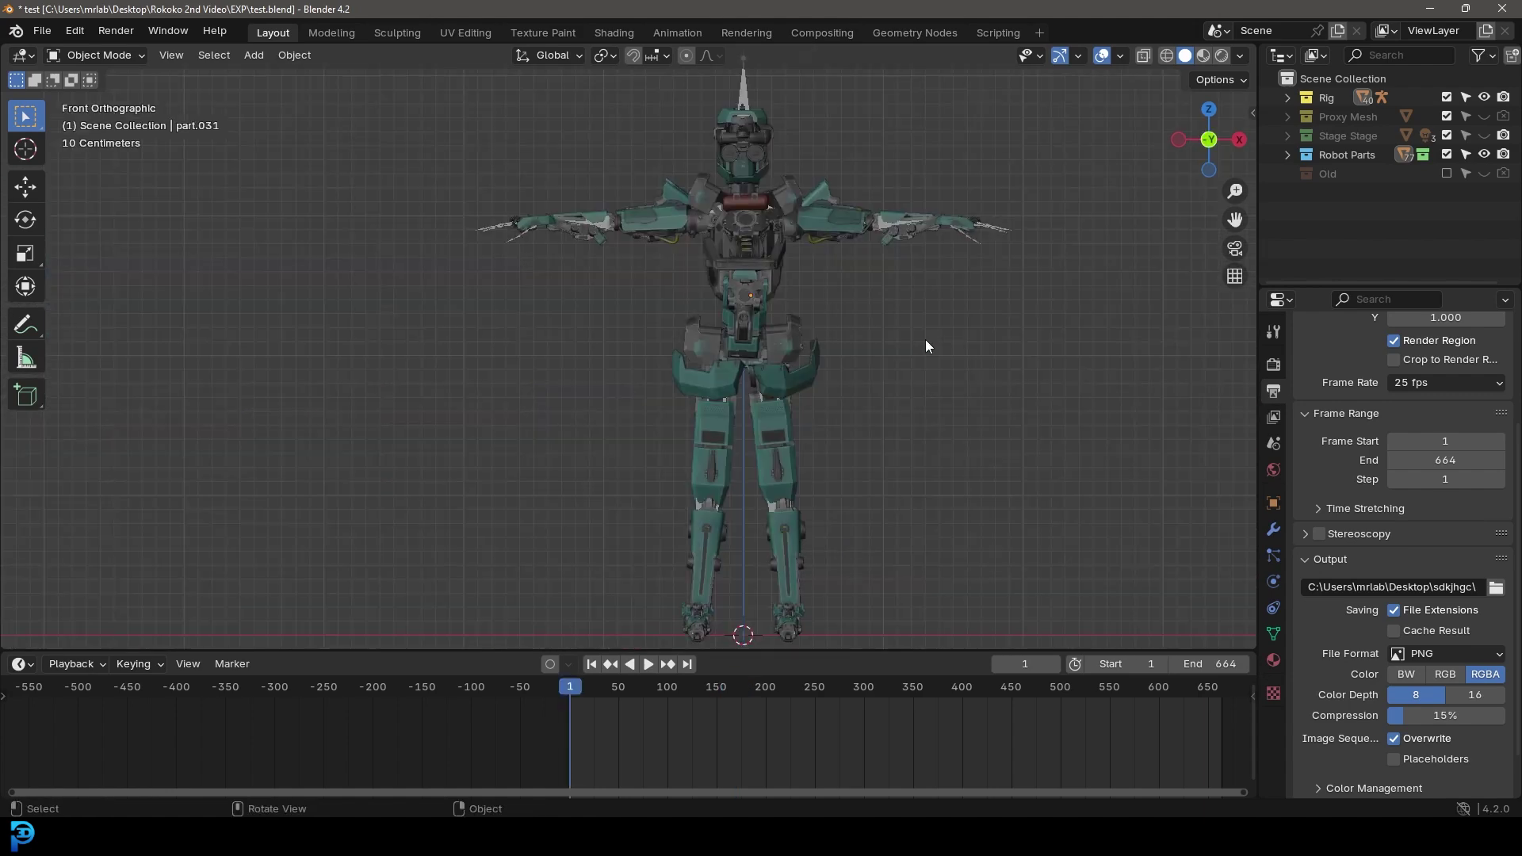
Switch back to the Robot_Rig & Proxy Blender window and inspect the robot's torso and arm from the front at frame 1.
{"action": "mouse_move", "coordinate": [745, 839]}
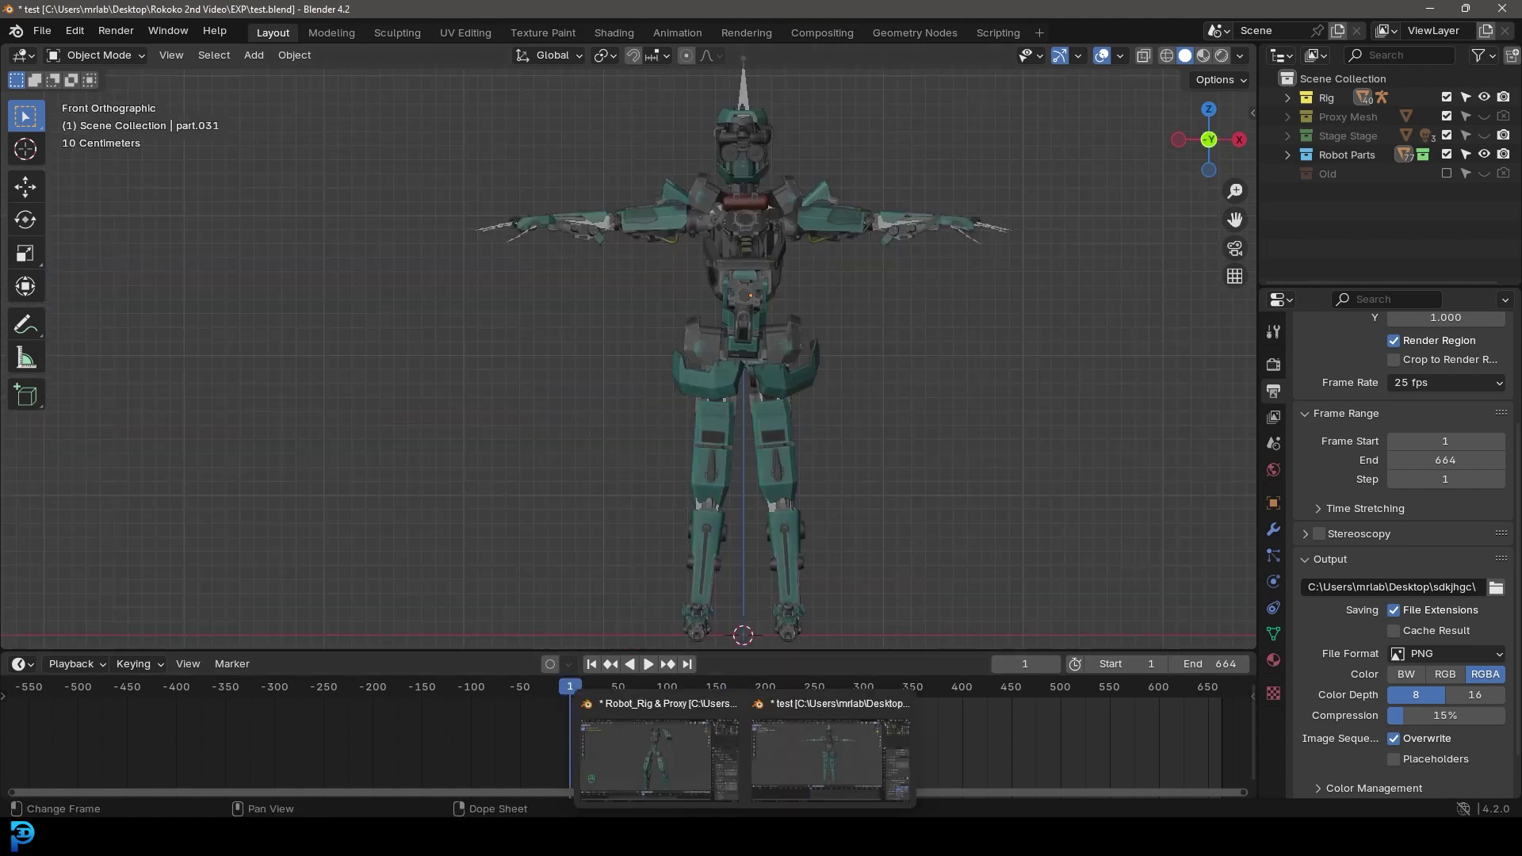
{"action": "left_click", "coordinate": [689, 760]}
{"action": "scroll", "coordinate": [847, 312], "scroll_direction": "down", "scroll_amount": 3}
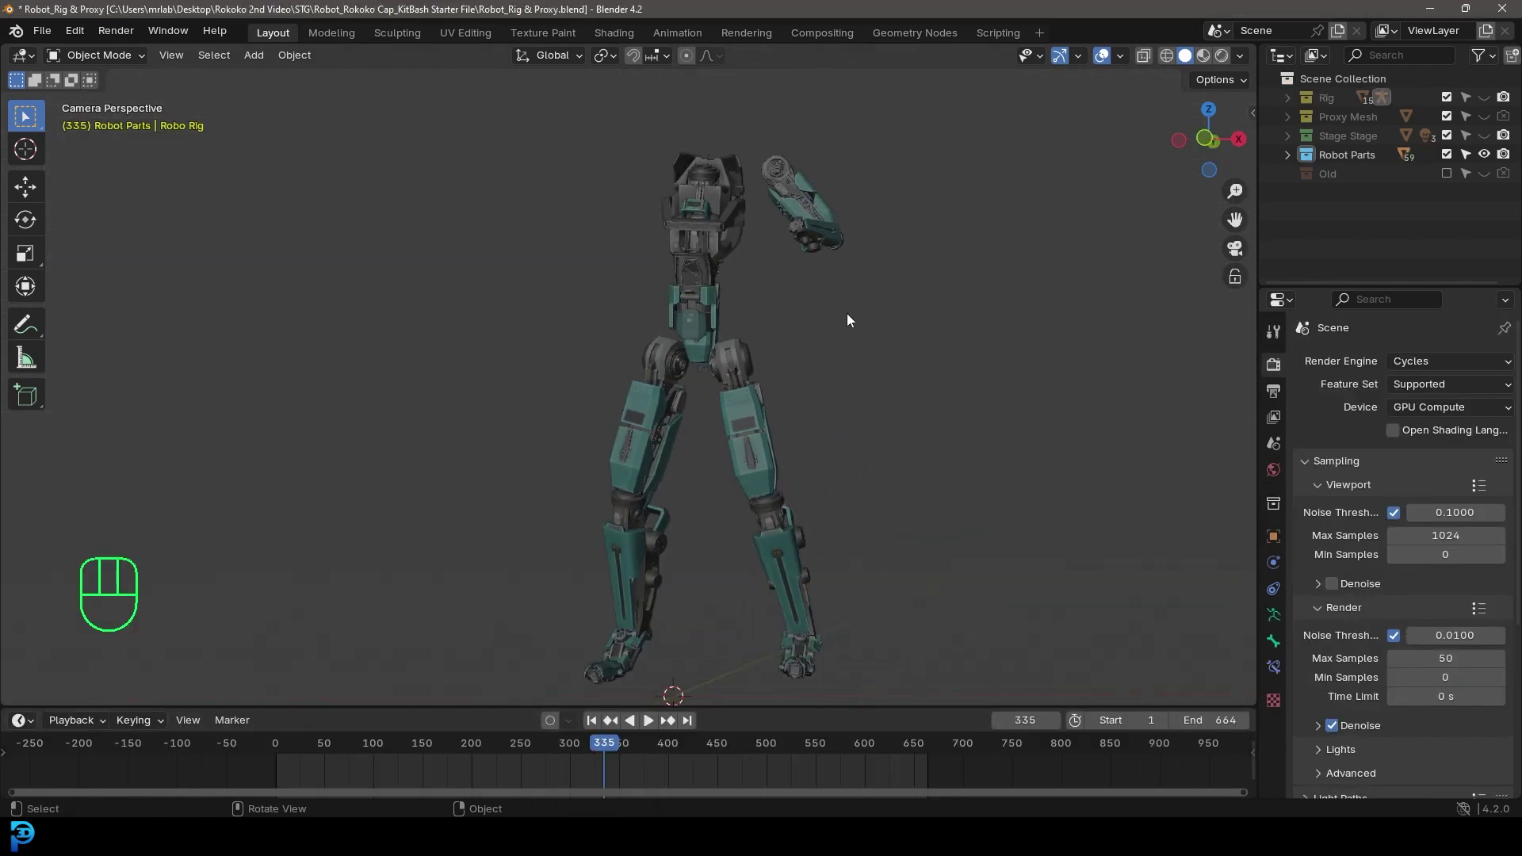
{"action": "middle_click_drag", "start_coordinate": [847, 313], "coordinate": [839, 322]}
{"action": "key", "text": "shift+Left"}
{"action": "key", "text": "KP_1"}
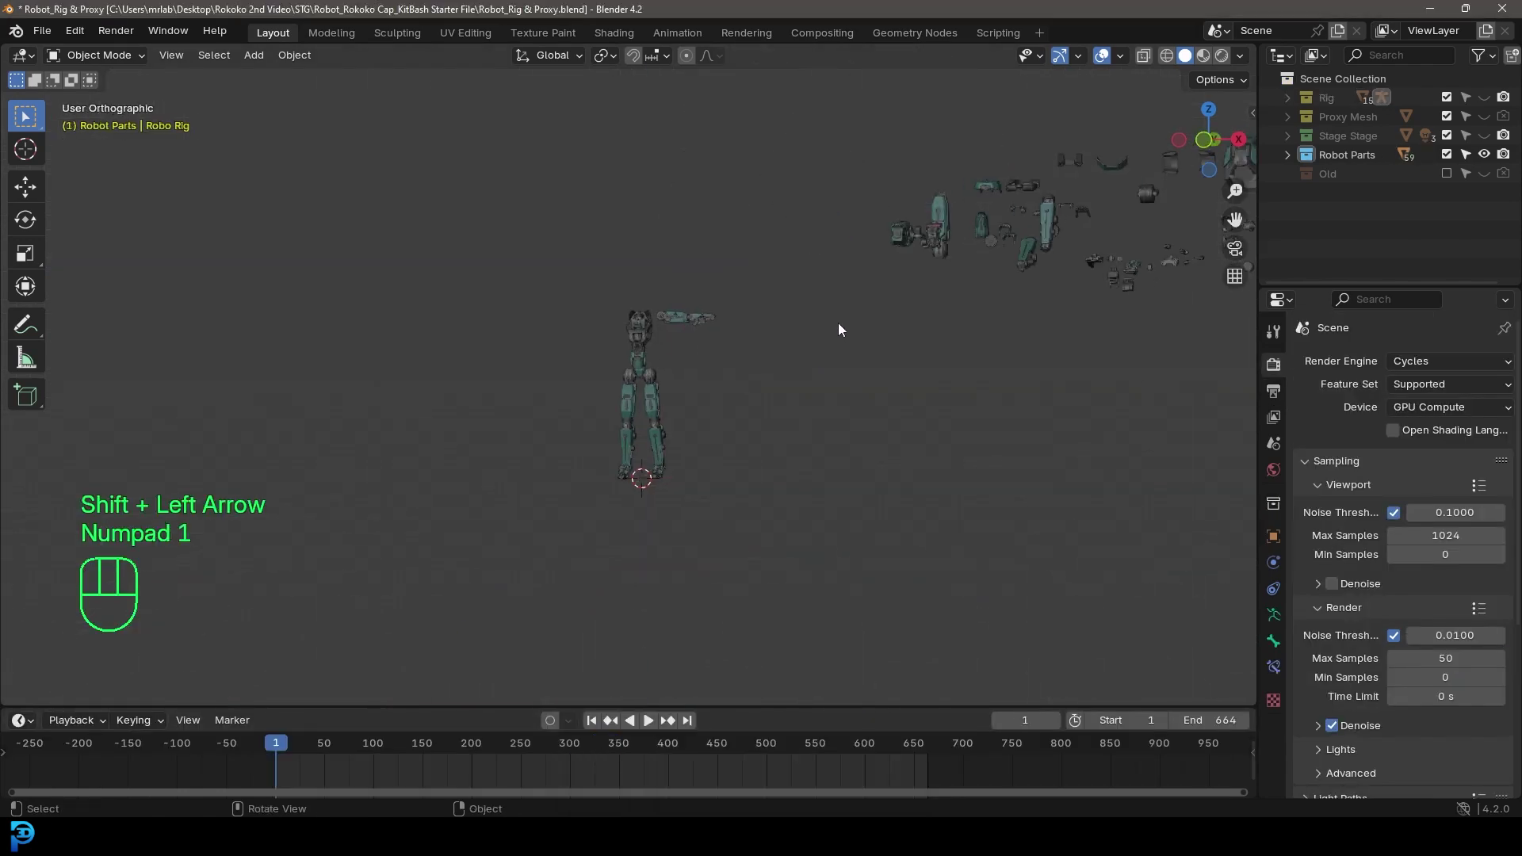
{"action": "scroll", "coordinate": [744, 393], "scroll_direction": "up", "scroll_amount": 3}
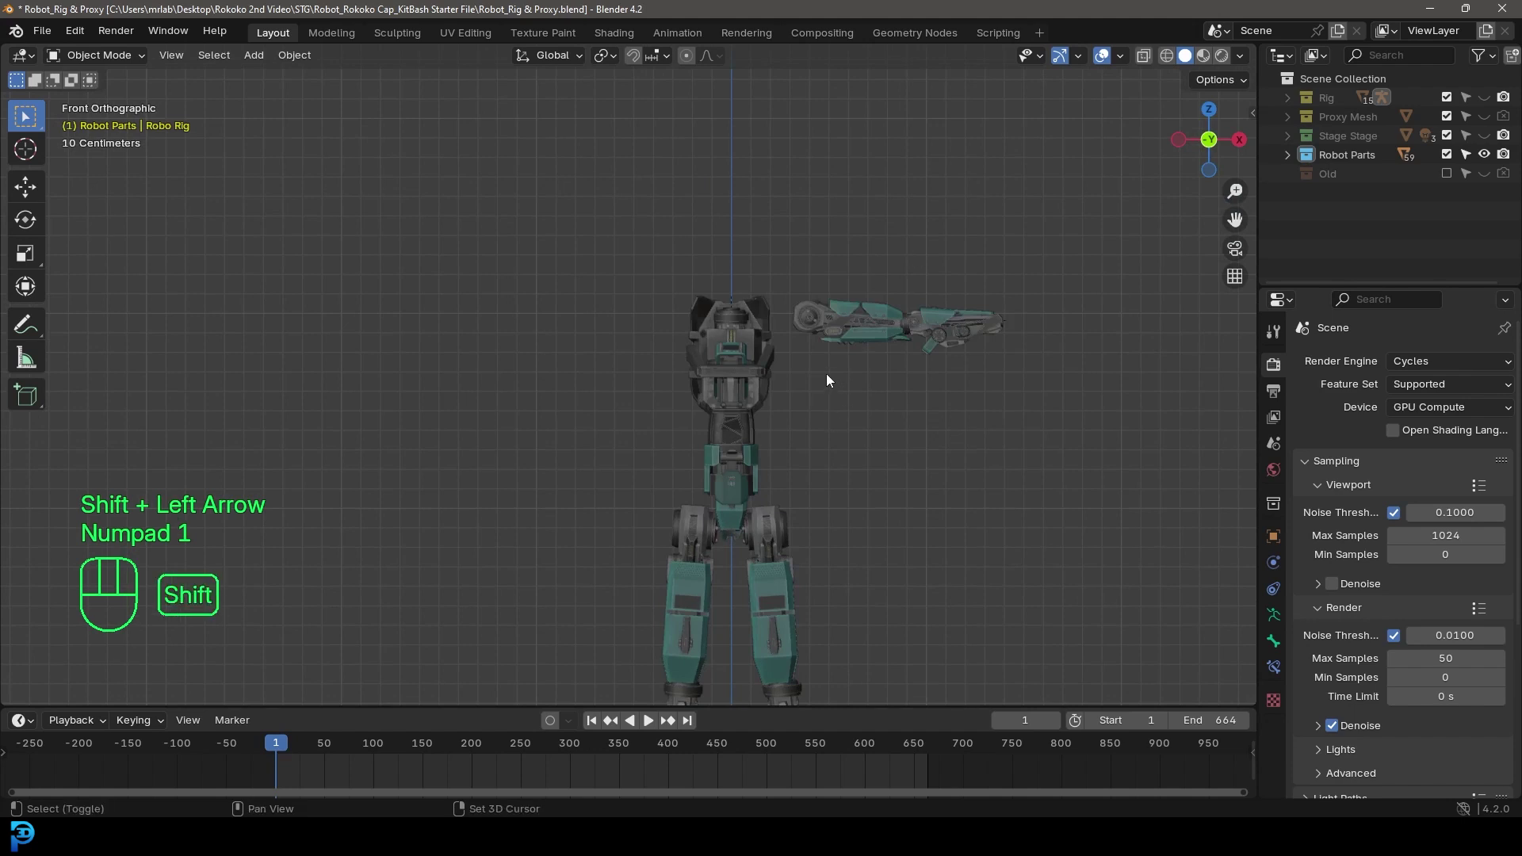
{"action": "scroll", "coordinate": [826, 374], "scroll_direction": "up", "scroll_amount": 3}
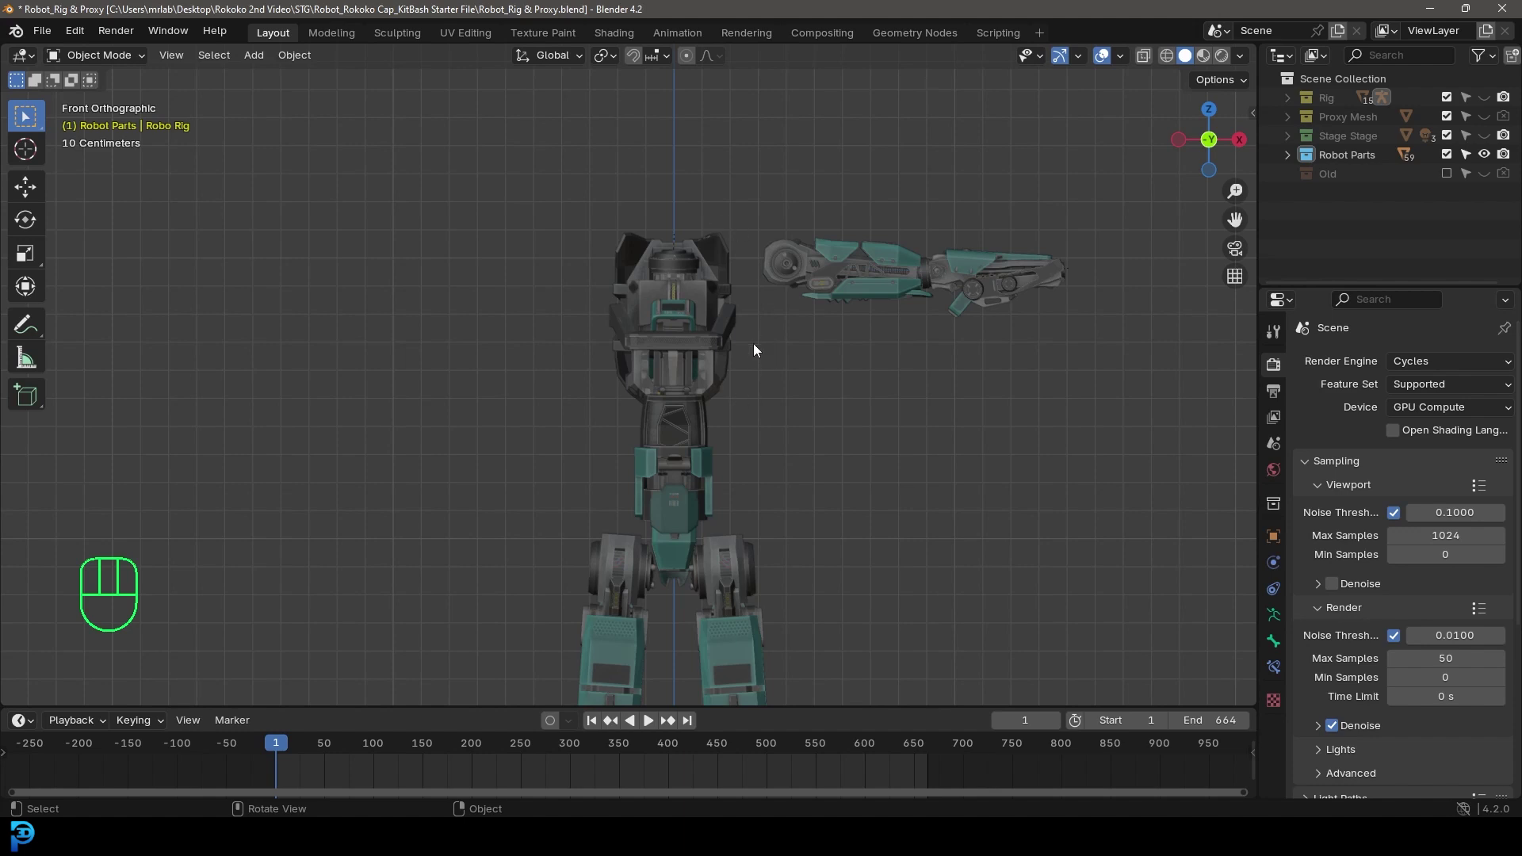
{"action": "scroll", "coordinate": [752, 349], "scroll_direction": "up", "scroll_amount": 2}
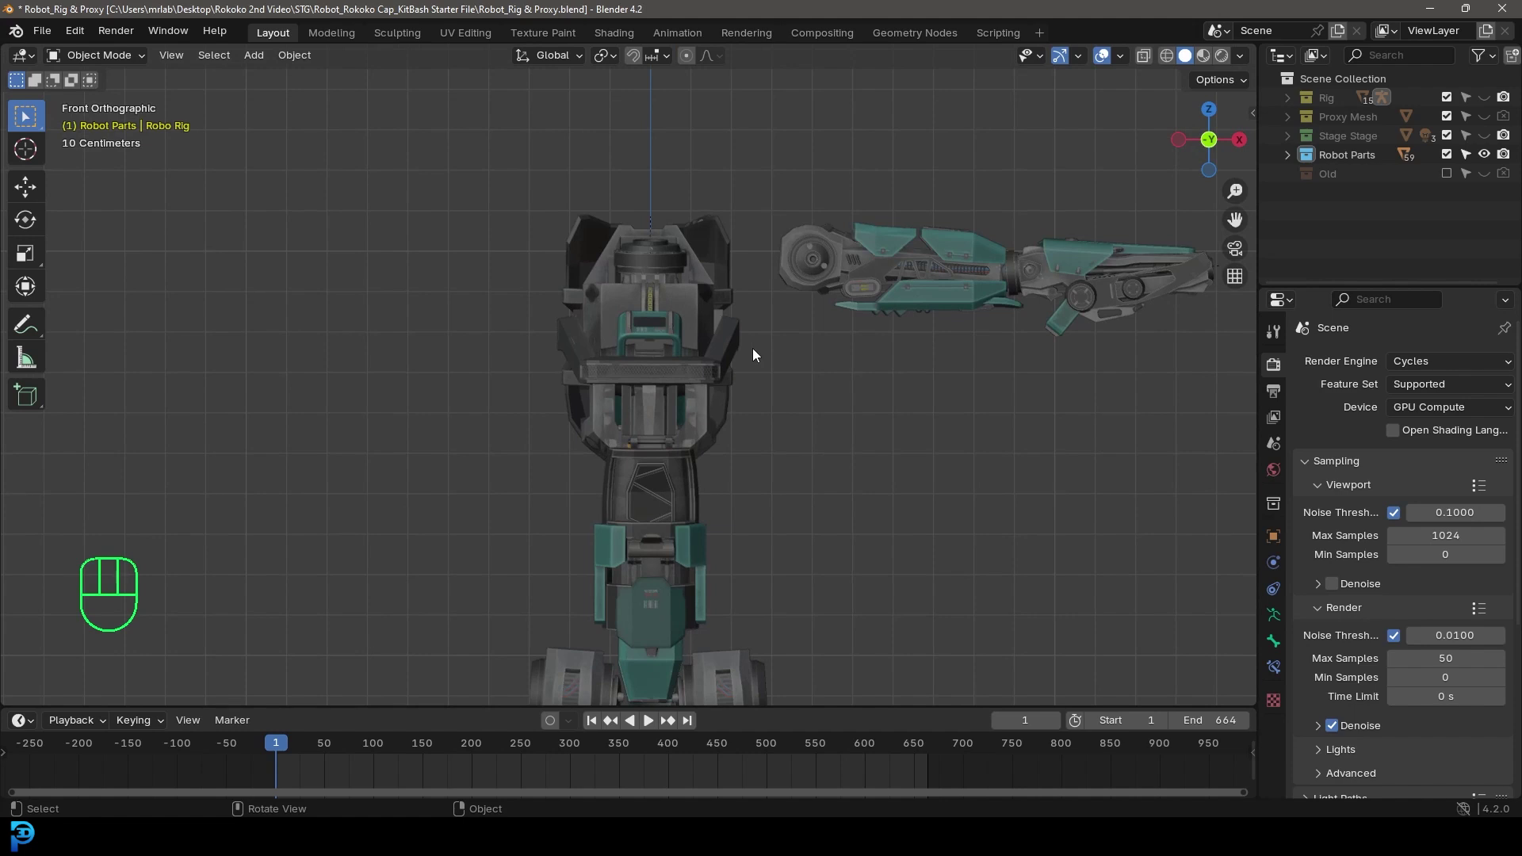
View the robot from an angle and scrub the animation to frame 116 to check the arm's pose.
{"action": "scroll", "coordinate": [753, 349], "scroll_direction": "down", "scroll_amount": 5}
{"action": "middle_click_drag", "start_coordinate": [756, 373], "coordinate": [750, 479]}
{"action": "scroll", "coordinate": [750, 479], "scroll_direction": "up", "scroll_amount": 2}
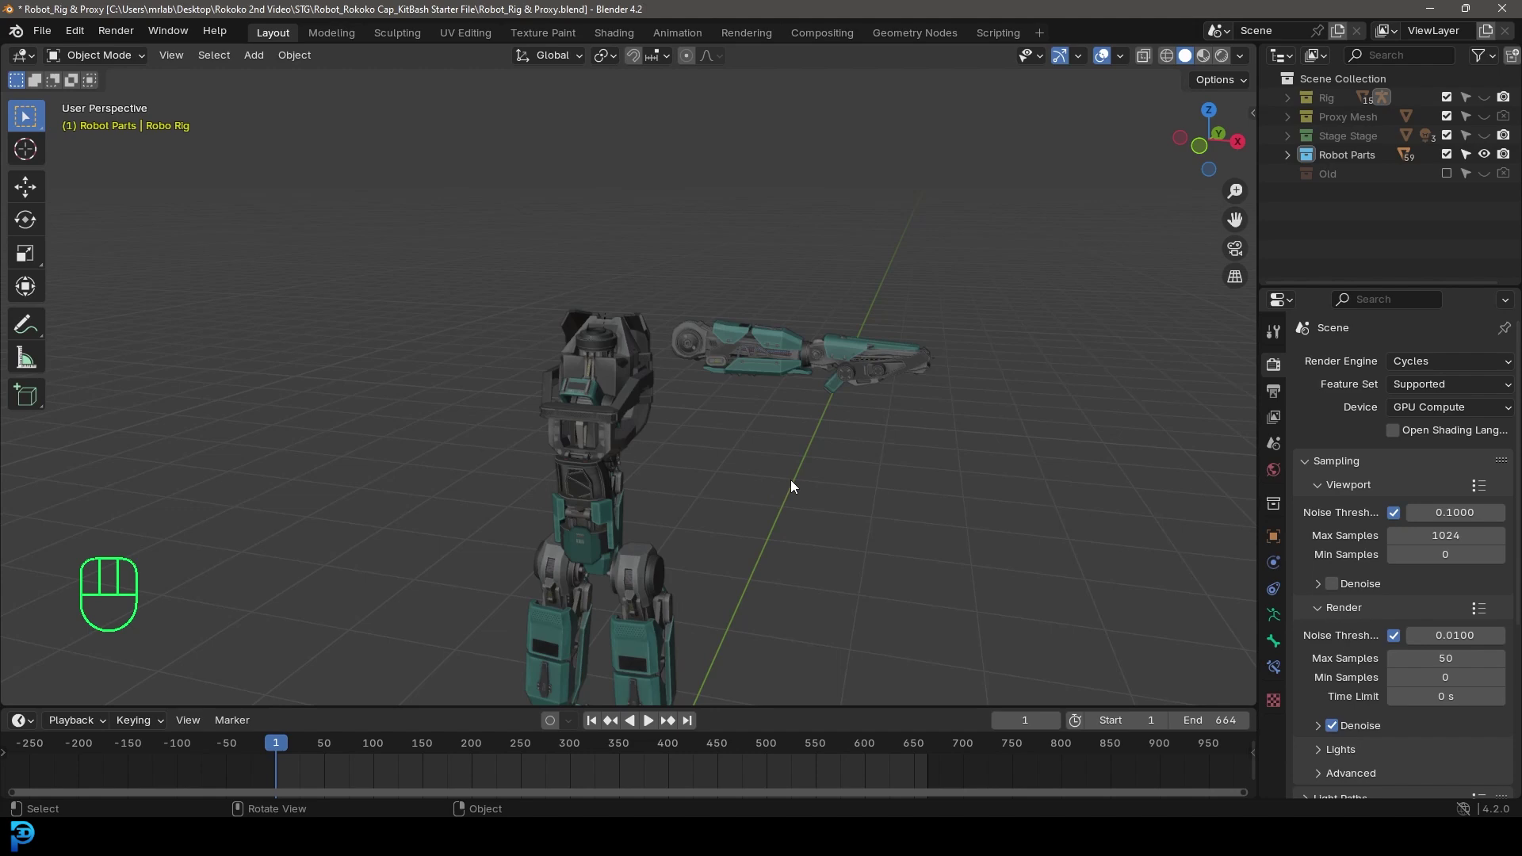
{"action": "middle_click_drag", "start_coordinate": [791, 486], "coordinate": [498, 781], "text": "shift"}
{"action": "left_click_drag", "start_coordinate": [314, 726], "coordinate": [389, 737]}
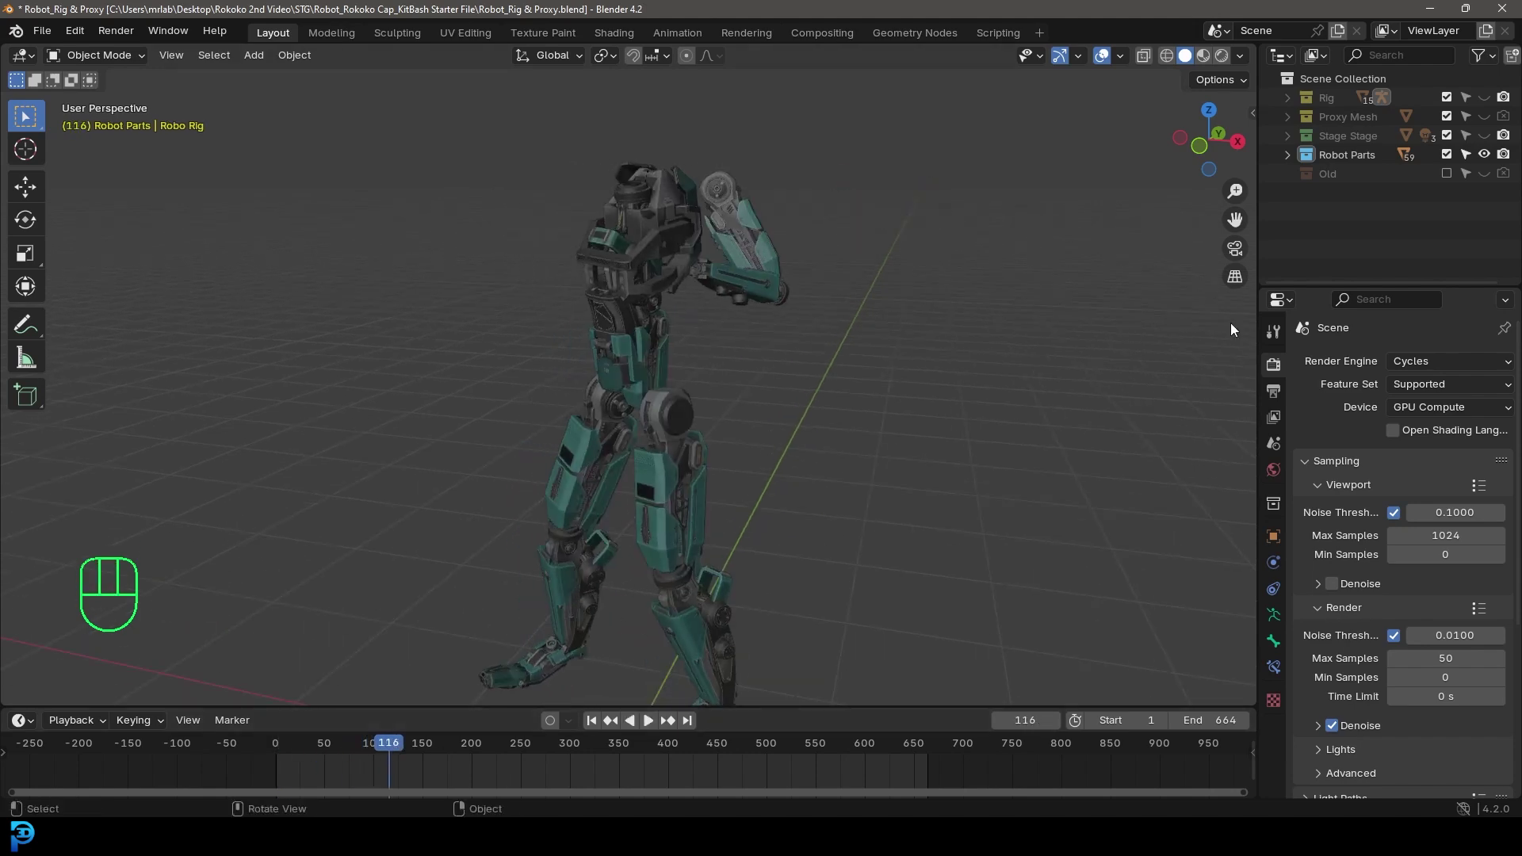
Show the Rig collection and play the animation from frame 1, examining the bones and attached parts from the side.
{"action": "left_click", "coordinate": [1483, 97]}
{"action": "key", "text": "shift+Left"}
{"action": "key", "text": "space"}
{"action": "middle_click_drag", "start_coordinate": [901, 407], "coordinate": [703, 420]}
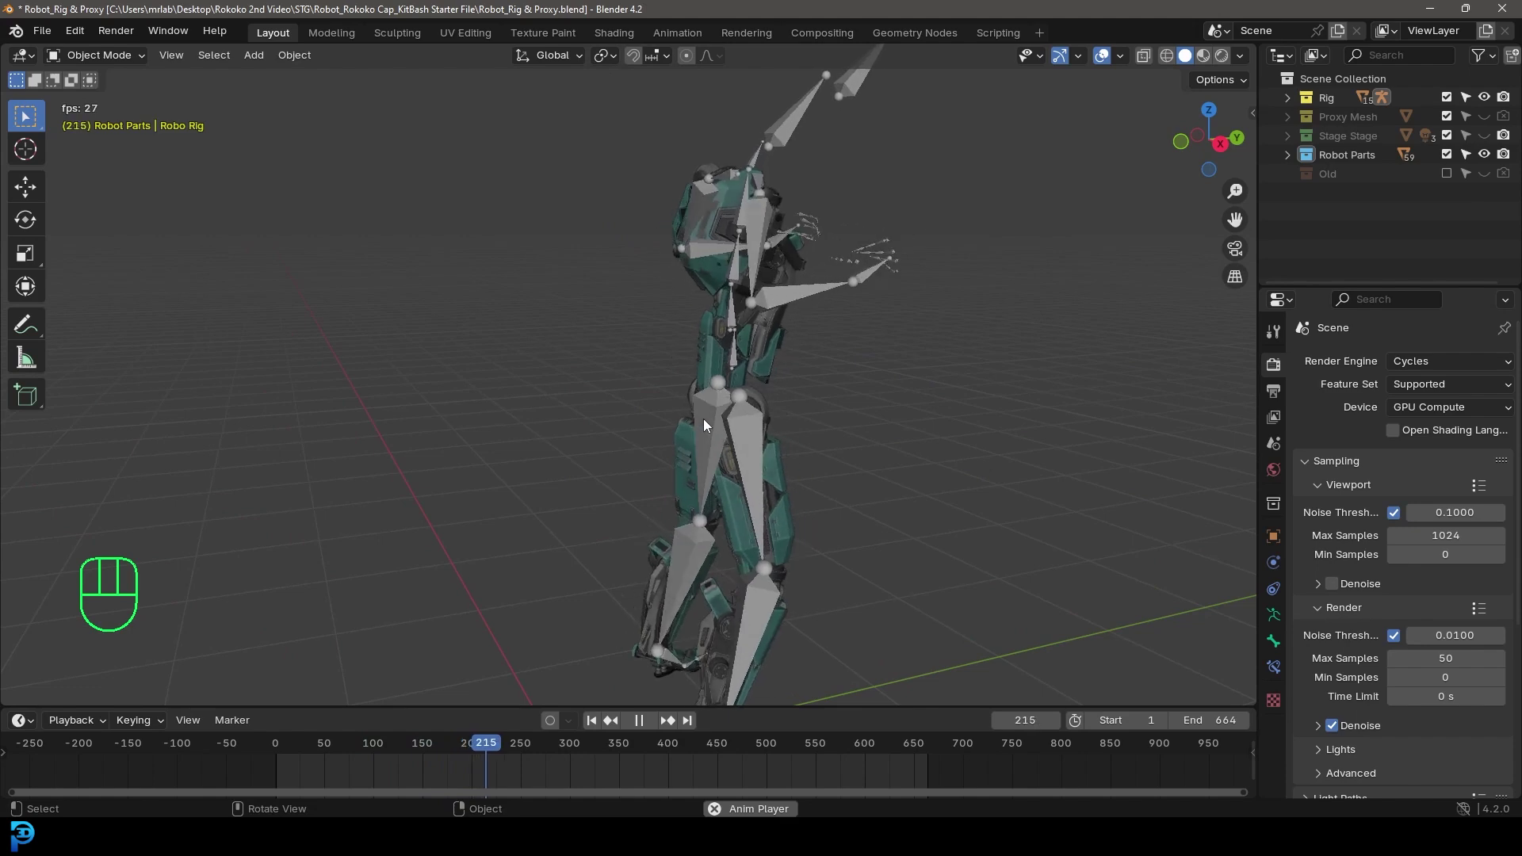